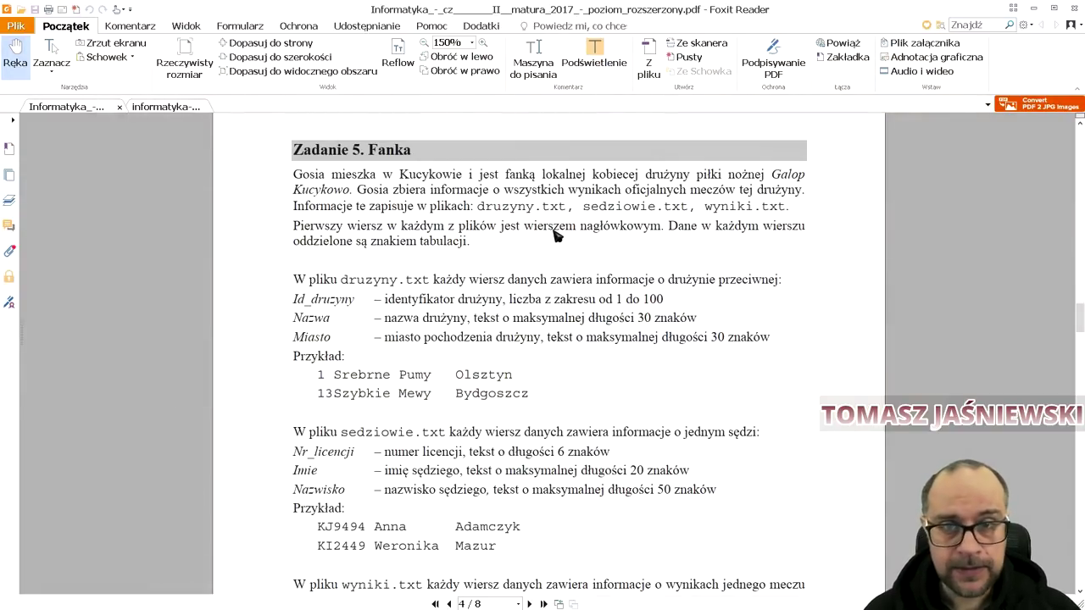
Highlight the three data file names in the Zadanie 5 description.
{"action": "scroll", "coordinate": [556, 236], "scroll_direction": "down", "scroll_amount": 5}
{"action": "scroll", "coordinate": [559, 324], "scroll_direction": "up", "scroll_amount": 5}
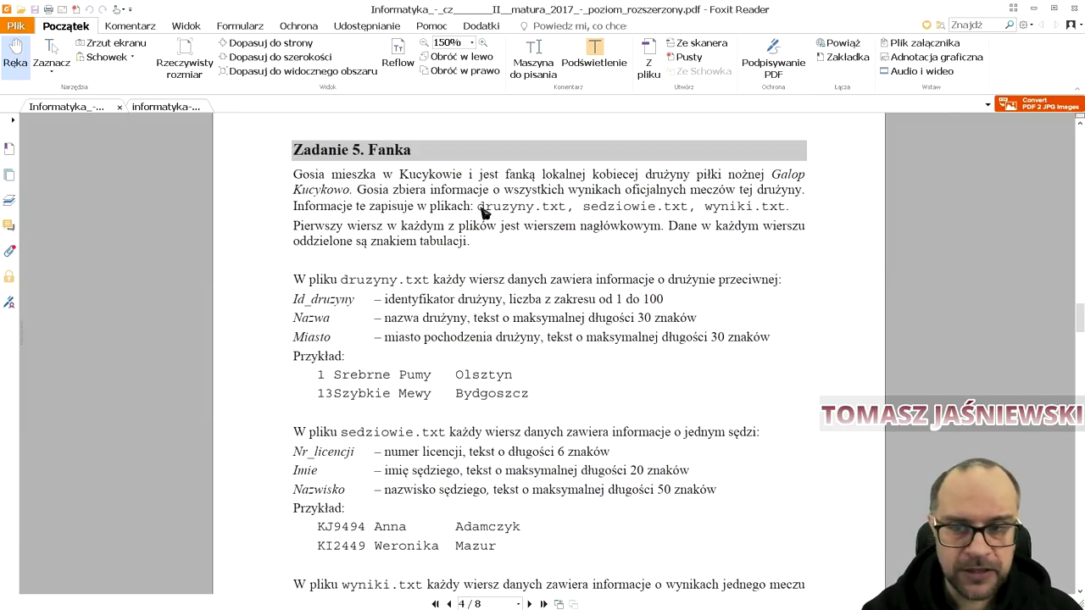
{"action": "left_click_drag", "start_coordinate": [478, 209], "coordinate": [787, 209]}
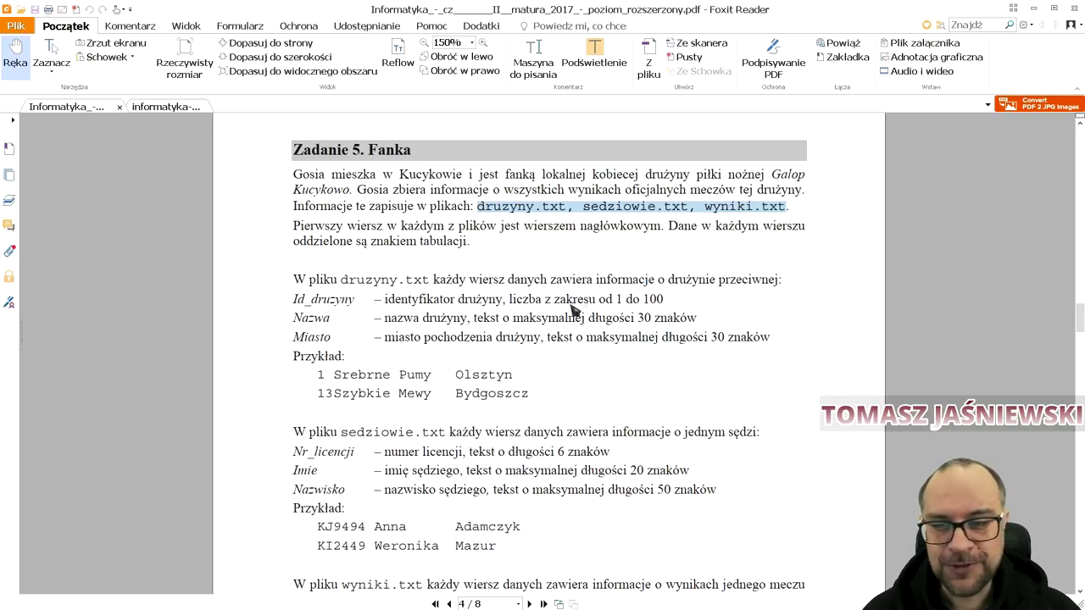
Read down through subtasks 5.1–5.4 and back up, then switch to Access.
{"action": "scroll", "coordinate": [530, 371], "scroll_direction": "down", "scroll_amount": 3}
{"action": "scroll", "coordinate": [529, 371], "scroll_direction": "down", "scroll_amount": 2}
{"action": "scroll", "coordinate": [530, 371], "scroll_direction": "down", "scroll_amount": 2}
{"action": "scroll", "coordinate": [529, 370], "scroll_direction": "down", "scroll_amount": 4}
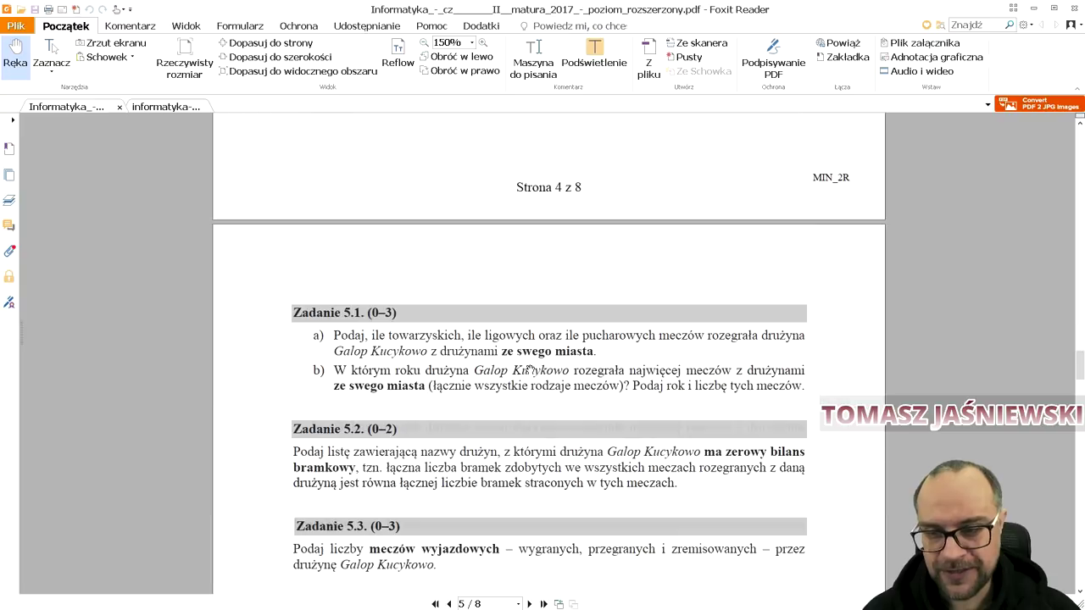
{"action": "scroll", "coordinate": [530, 370], "scroll_direction": "down", "scroll_amount": 4}
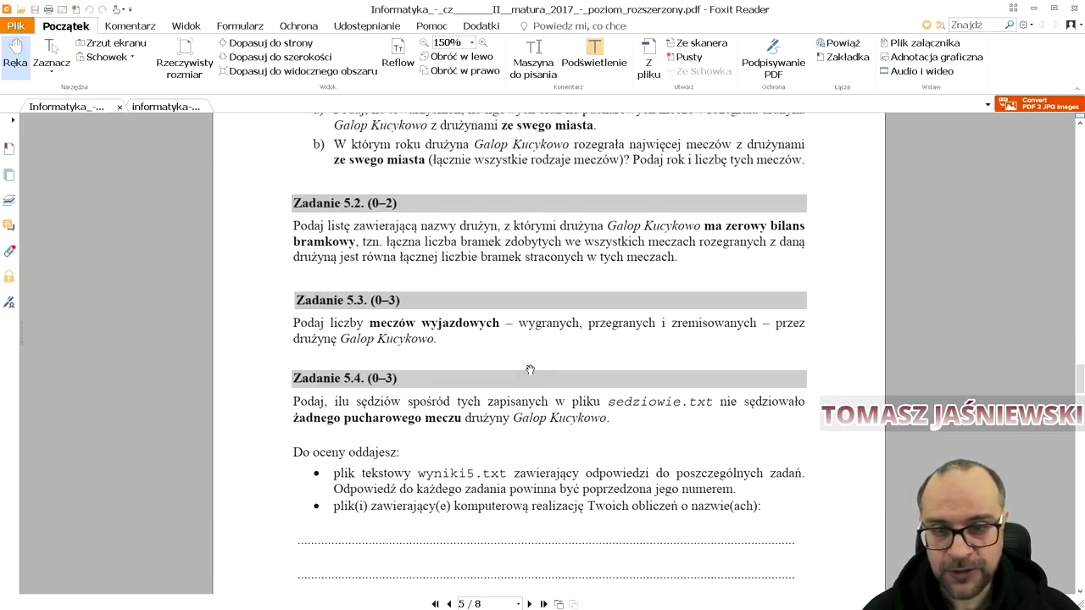
{"action": "scroll", "coordinate": [529, 371], "scroll_direction": "up", "scroll_amount": 1}
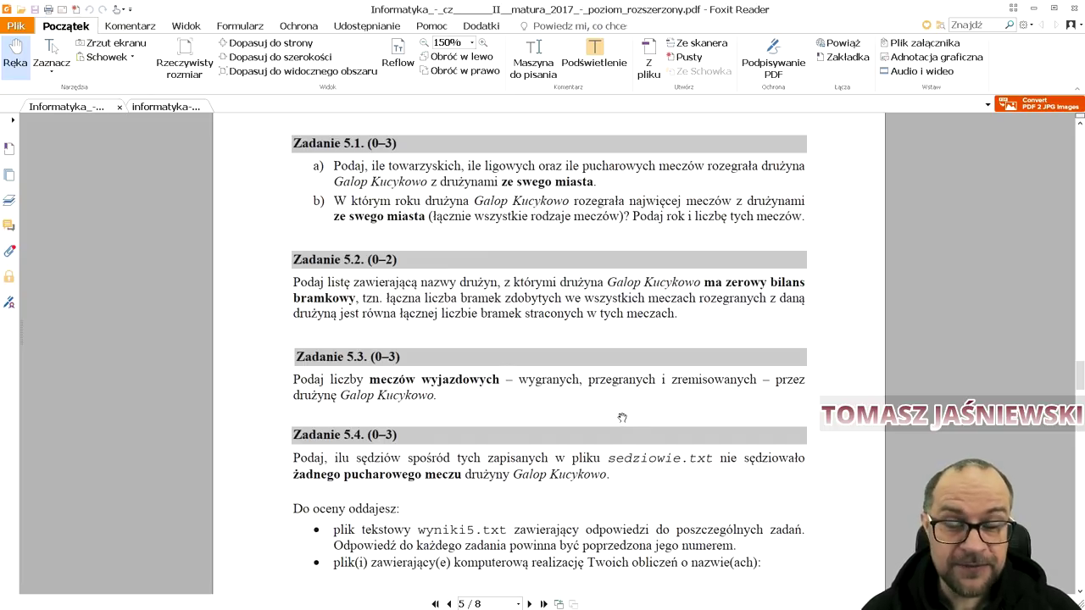
{"action": "scroll", "coordinate": [607, 420], "scroll_direction": "up", "scroll_amount": 3}
{"action": "scroll", "coordinate": [593, 423], "scroll_direction": "up", "scroll_amount": 3}
{"action": "scroll", "coordinate": [572, 432], "scroll_direction": "up", "scroll_amount": 4}
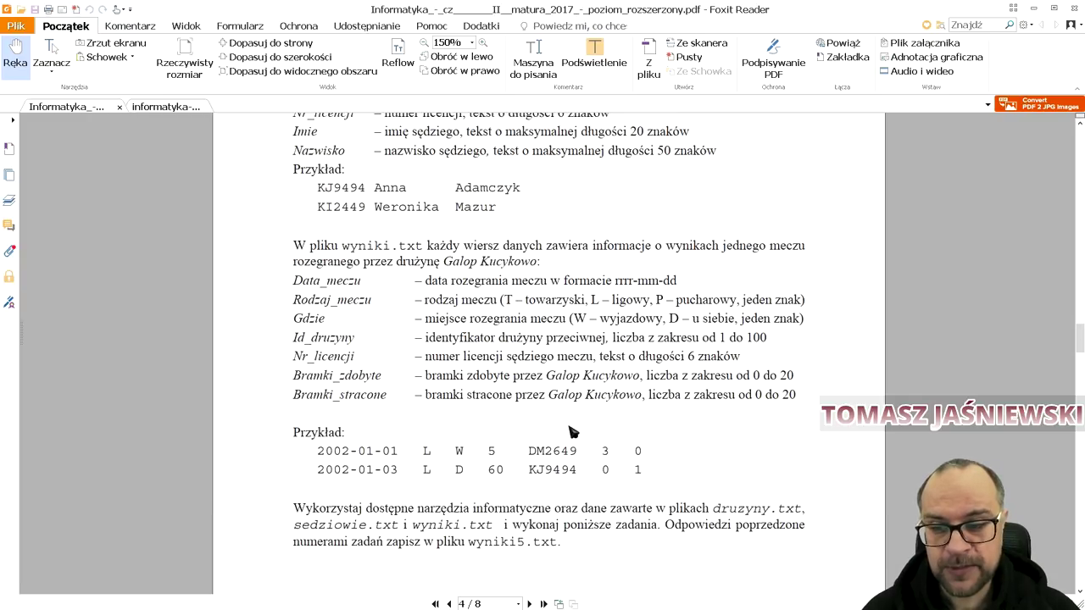
{"action": "scroll", "coordinate": [572, 432], "scroll_direction": "up", "scroll_amount": 3}
{"action": "scroll", "coordinate": [574, 427], "scroll_direction": "up", "scroll_amount": 3}
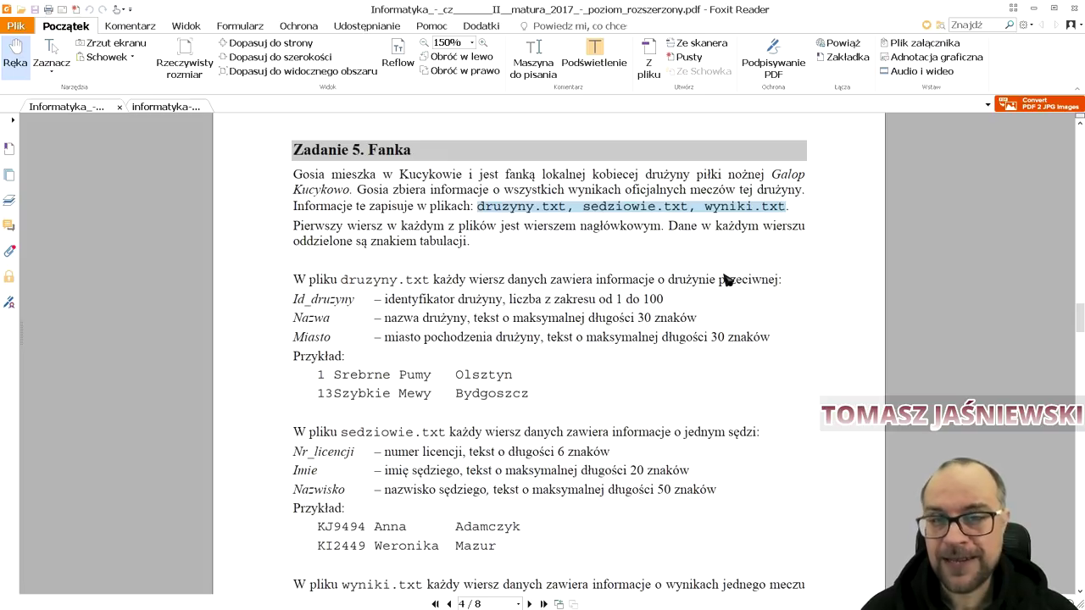
{"action": "key", "text": "alt+Tab"}
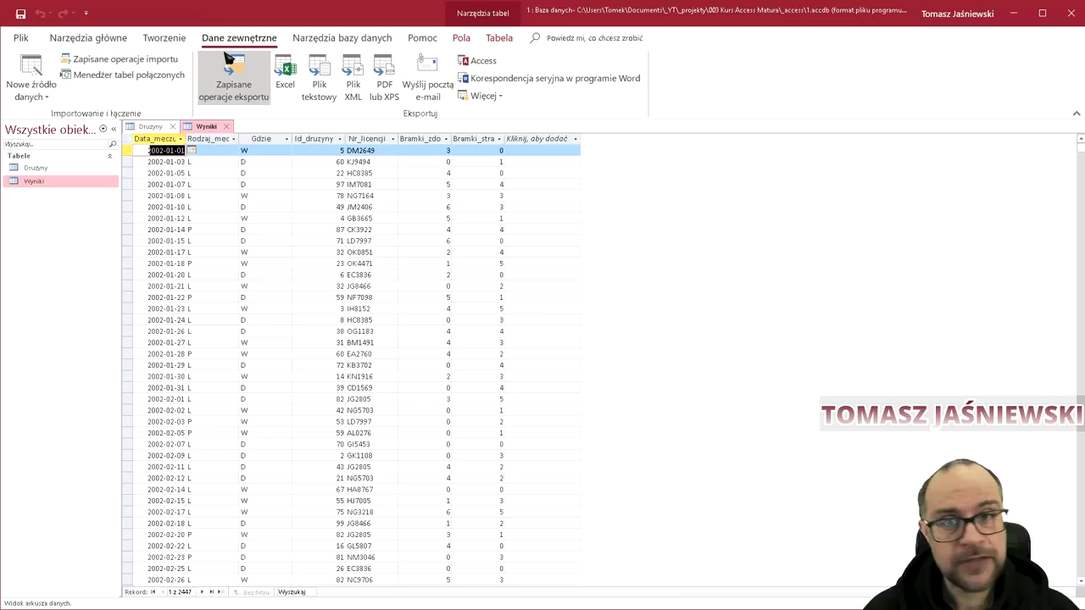
Start a Text File import from External Data's New Data Source > From File menu.
{"action": "left_click", "coordinate": [39, 100]}
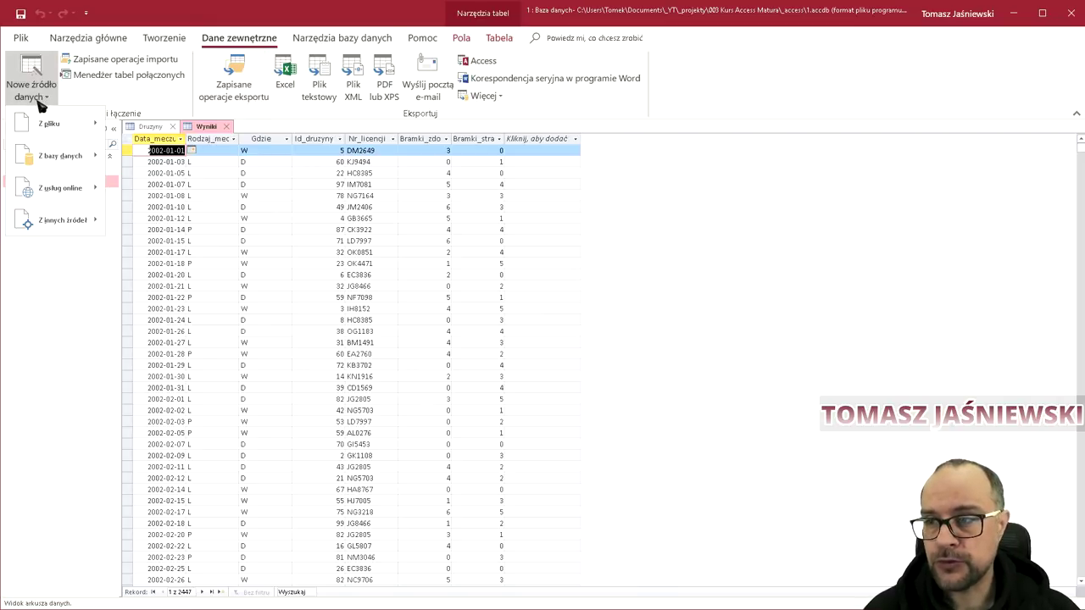
{"action": "mouse_move", "coordinate": [49, 124]}
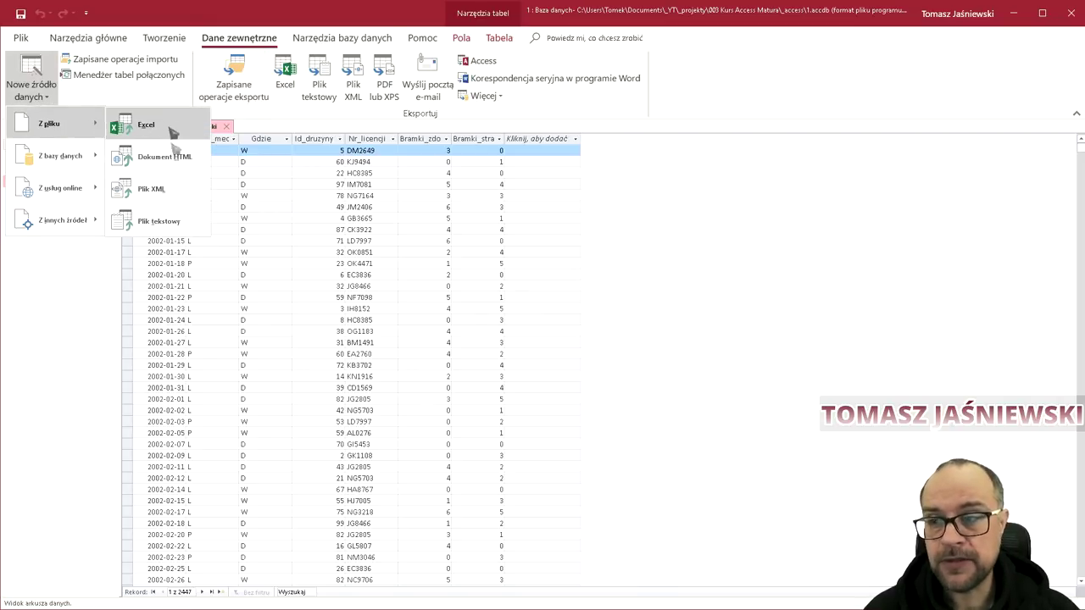
{"action": "left_click", "coordinate": [177, 223]}
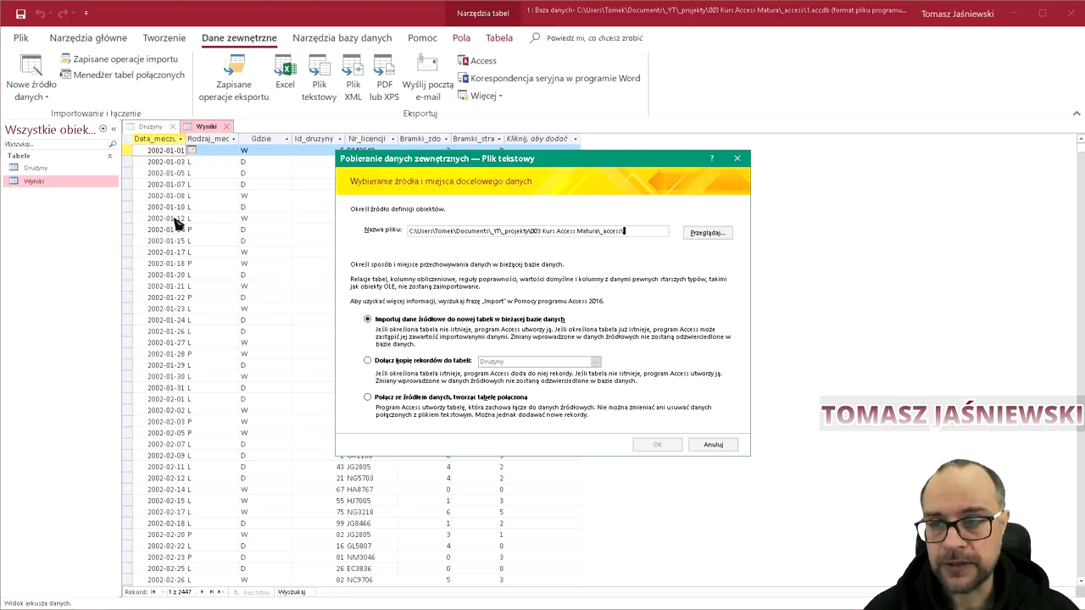
Pick sedziowie.txt as the source for a new table and launch the import wizard.
{"action": "left_click", "coordinate": [731, 236]}
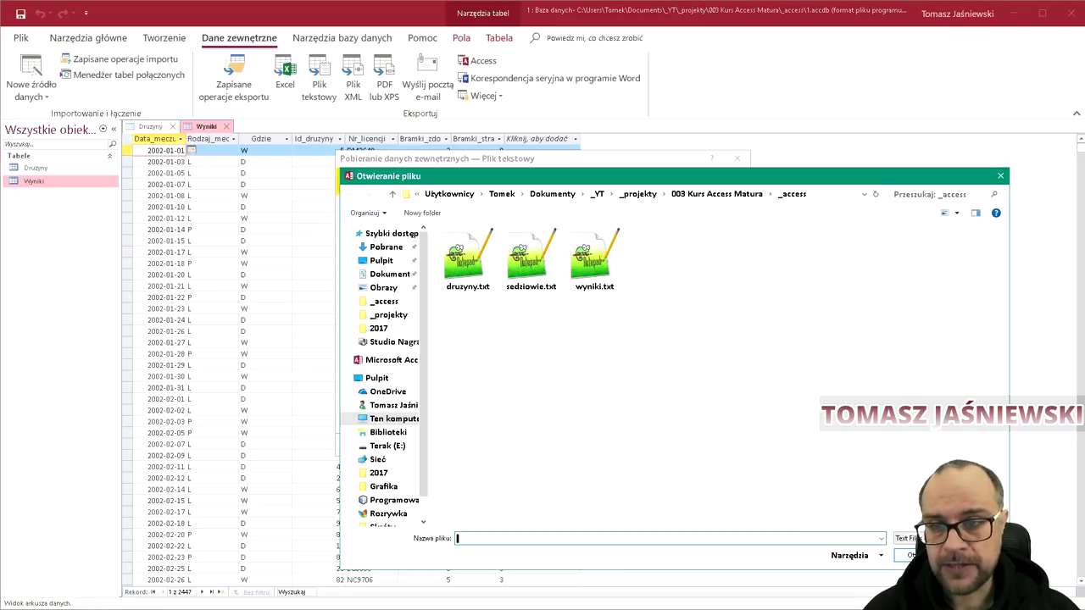
{"action": "double_click", "coordinate": [544, 271]}
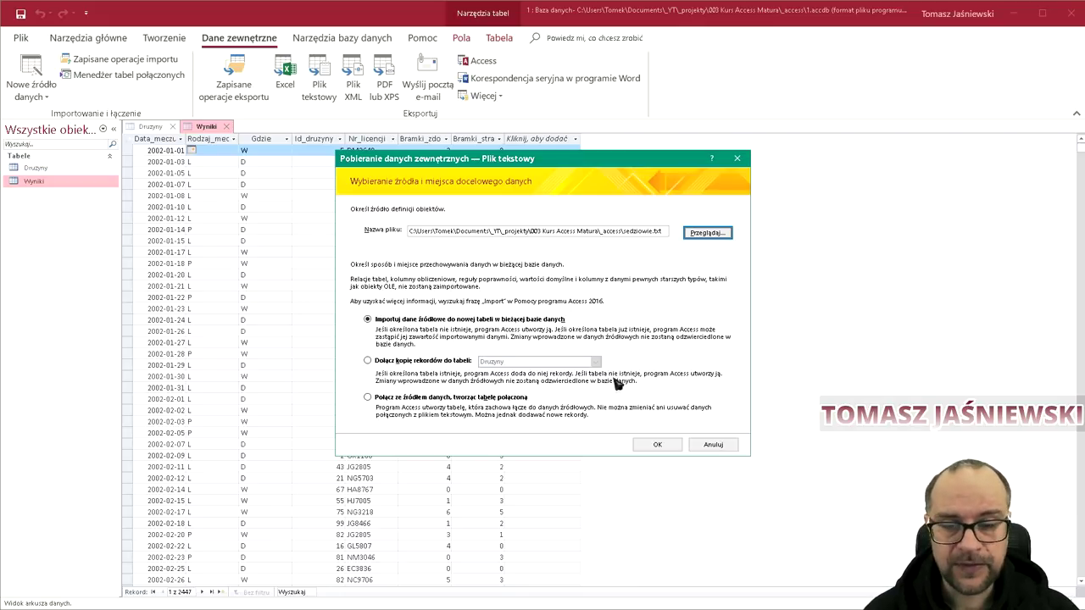
{"action": "left_click", "coordinate": [662, 445]}
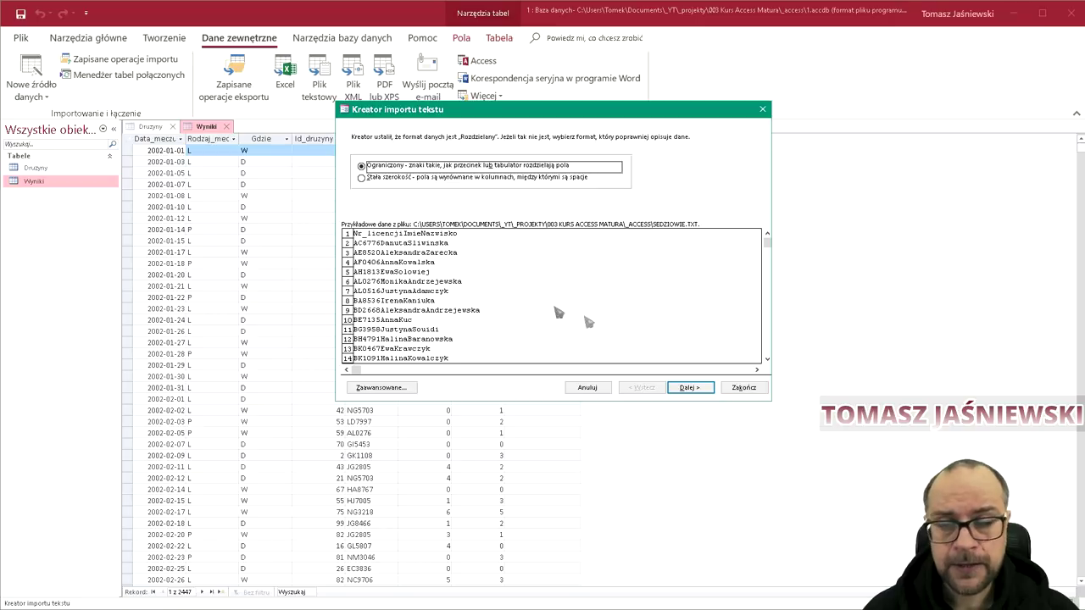
Keep Delimited format, split fields on Tab and take field names from the first row.
{"action": "left_click", "coordinate": [703, 389]}
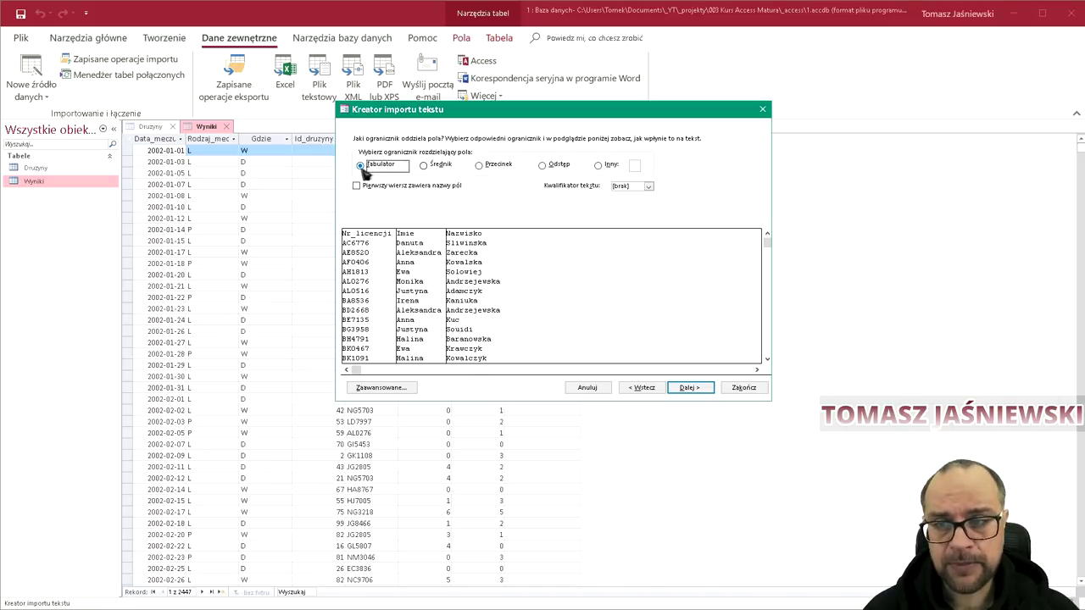
{"action": "left_click", "coordinate": [429, 166]}
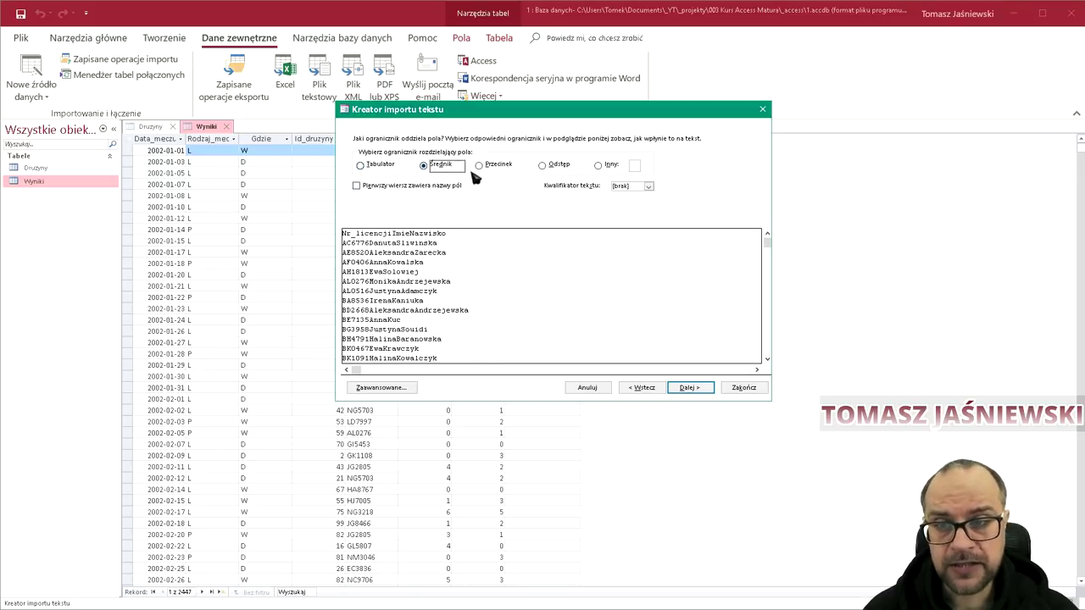
{"action": "left_click", "coordinate": [379, 167]}
{"action": "left_click", "coordinate": [357, 186]}
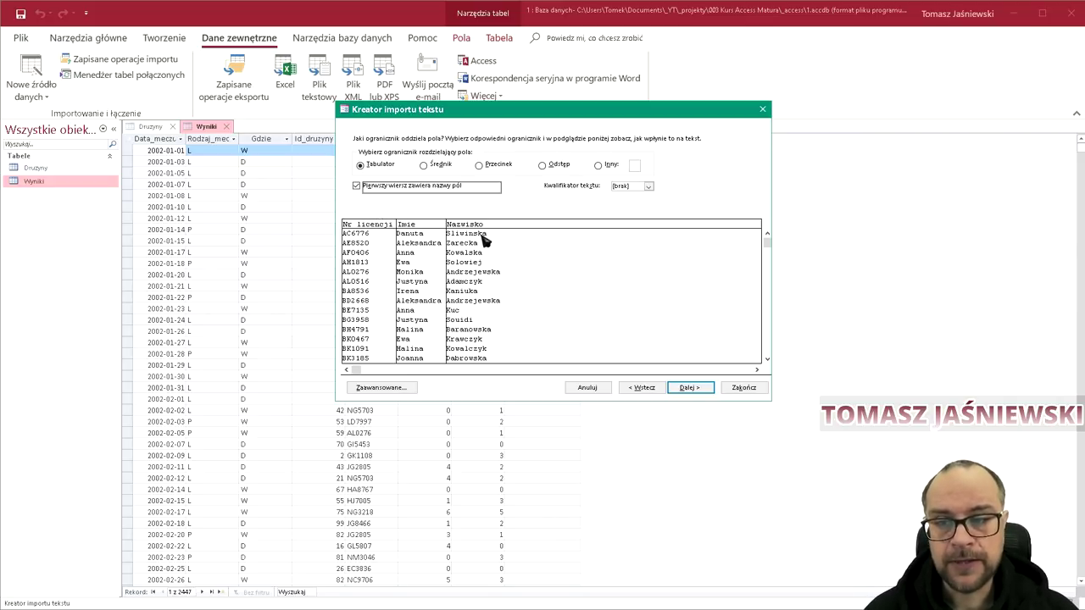
{"action": "left_click", "coordinate": [689, 388]}
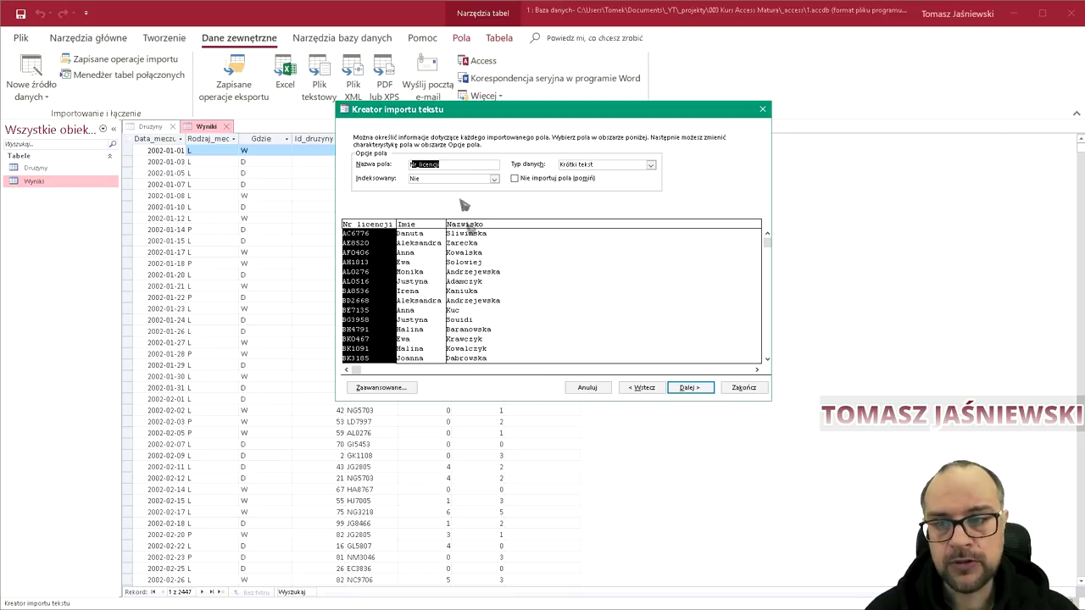
Review the Nr licencji, Imie and Nazwisko field options before reaching the primary key step.
{"action": "left_click", "coordinate": [690, 388]}
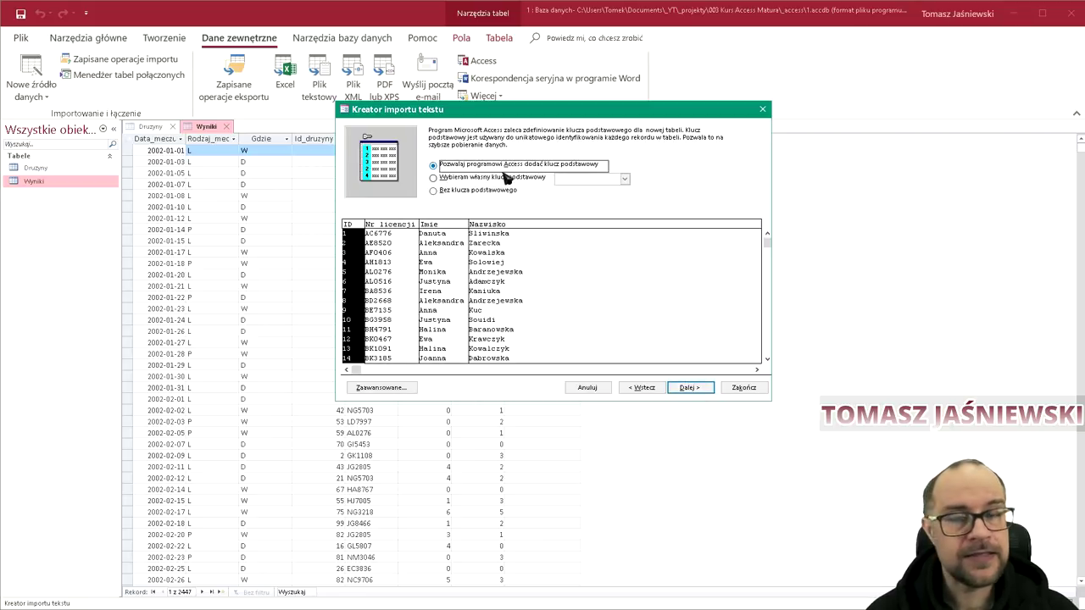
{"action": "left_click", "coordinate": [649, 389]}
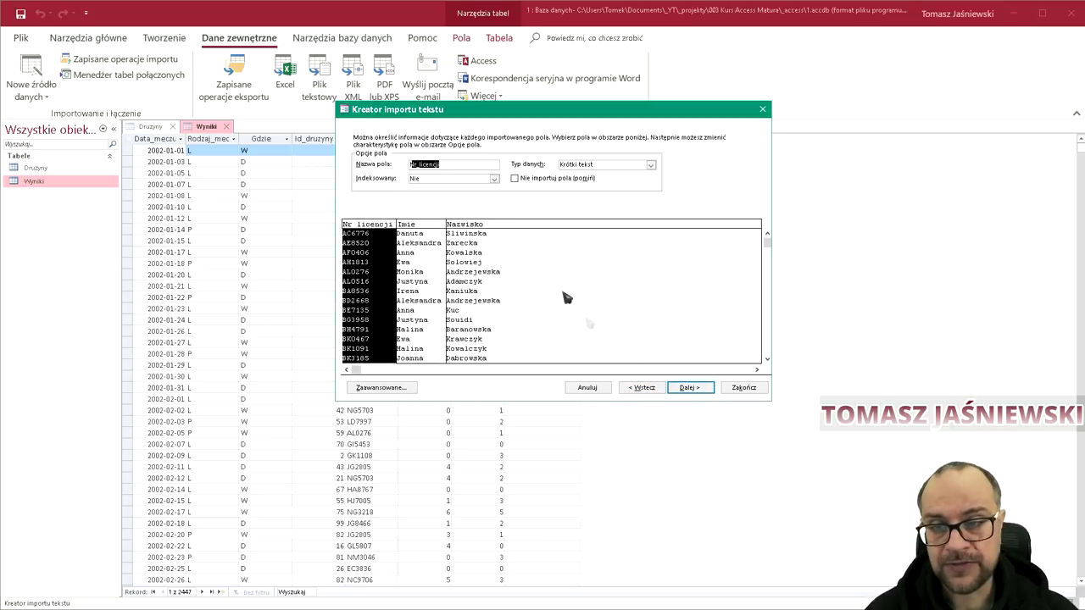
{"action": "left_click", "coordinate": [430, 268]}
{"action": "left_click", "coordinate": [481, 273]}
{"action": "left_click", "coordinate": [430, 281]}
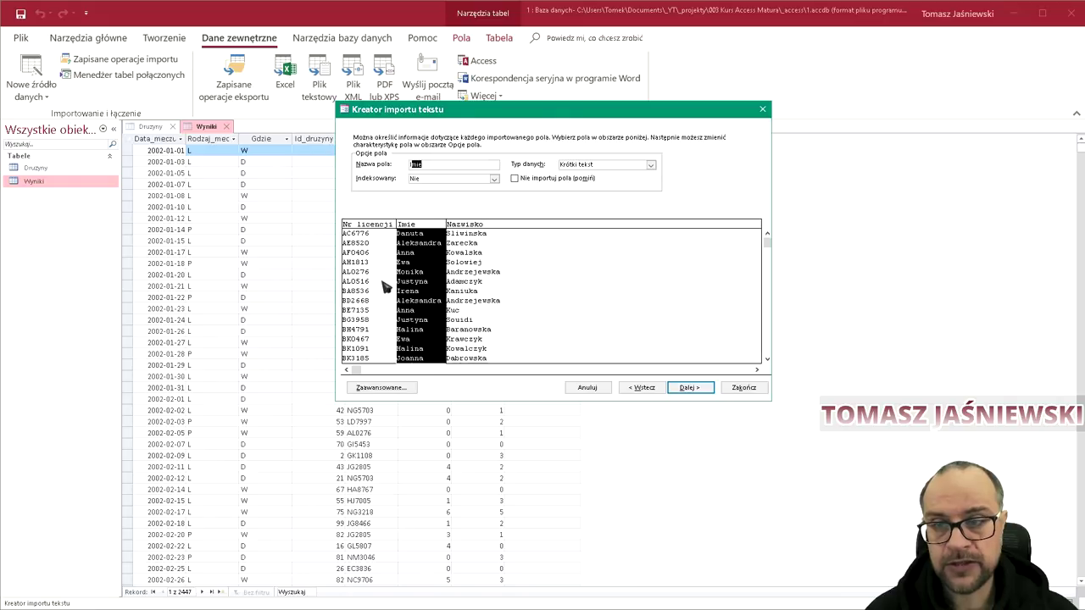
{"action": "left_click", "coordinate": [373, 293]}
{"action": "left_click", "coordinate": [475, 254]}
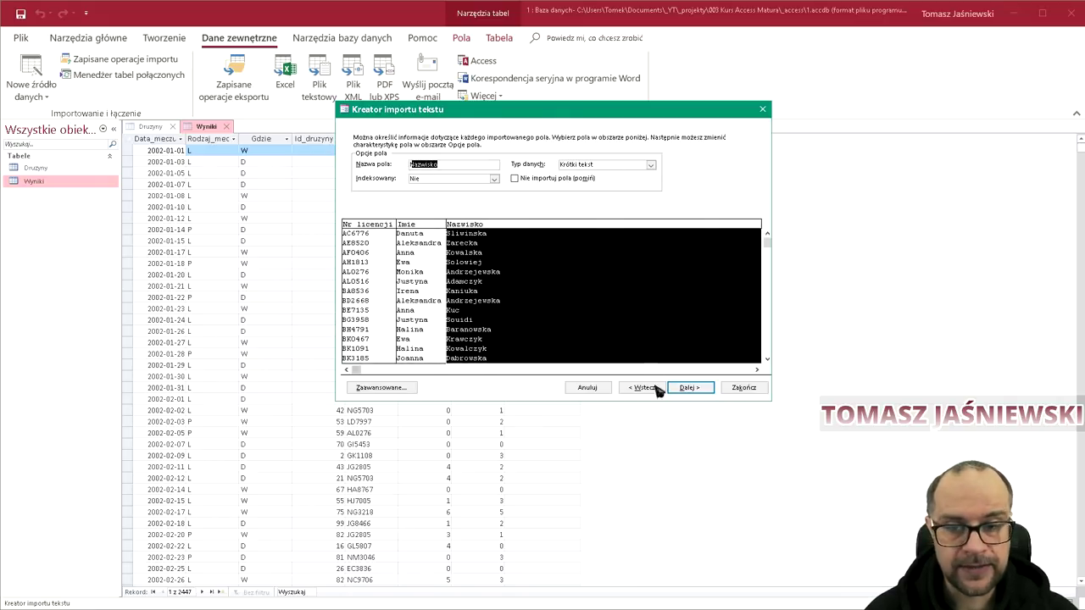
{"action": "left_click", "coordinate": [692, 389]}
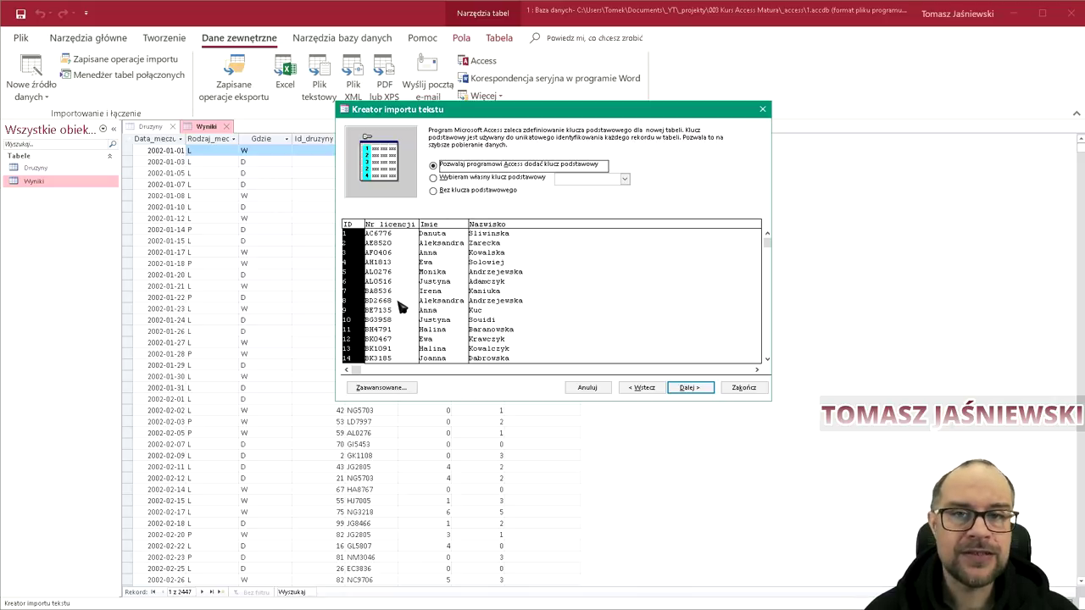
Key the table on Nr_licencji, name it Sedziowie, and finish without saving import steps.
{"action": "left_click", "coordinate": [467, 178]}
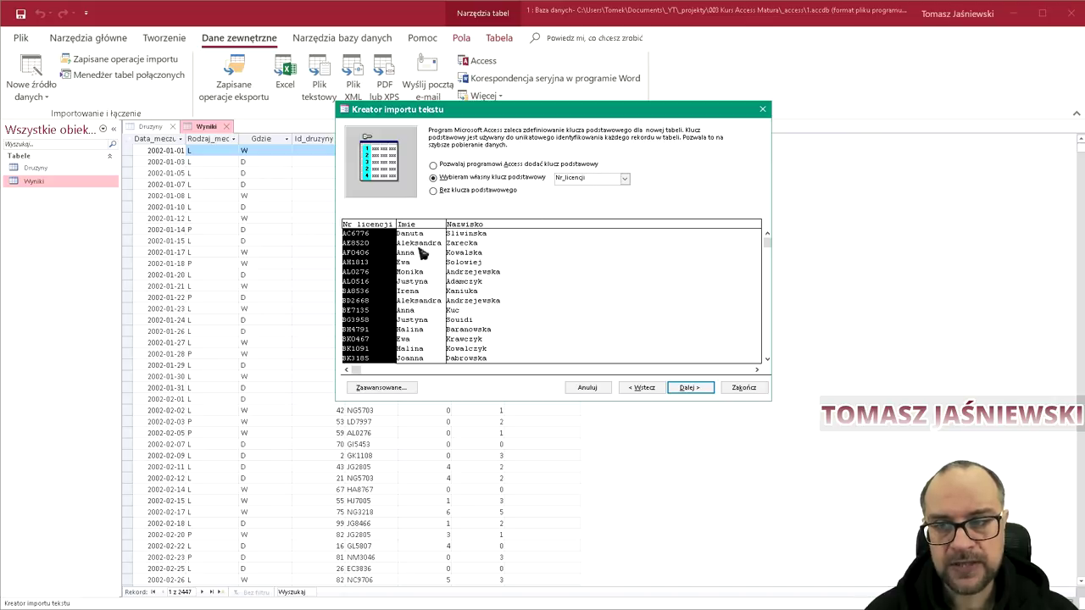
{"action": "left_click", "coordinate": [527, 180]}
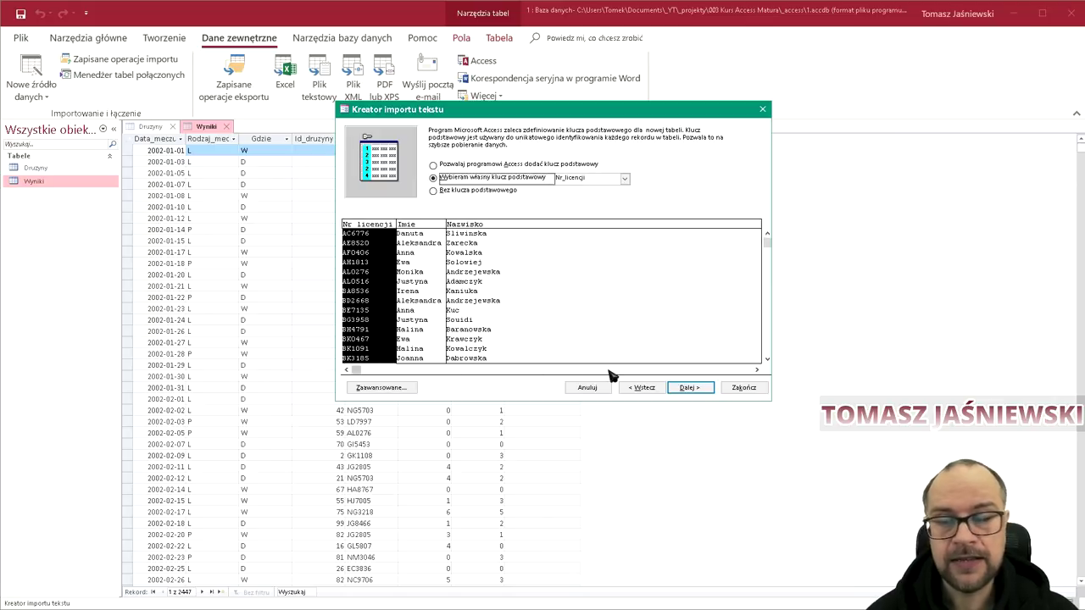
{"action": "left_click", "coordinate": [686, 388]}
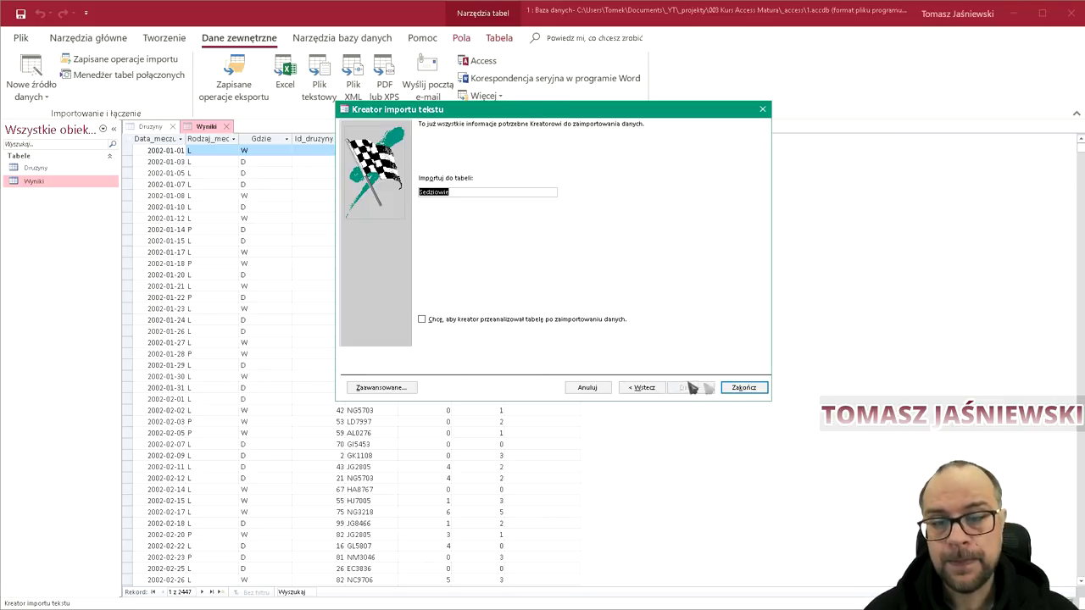
{"action": "left_click", "coordinate": [746, 390]}
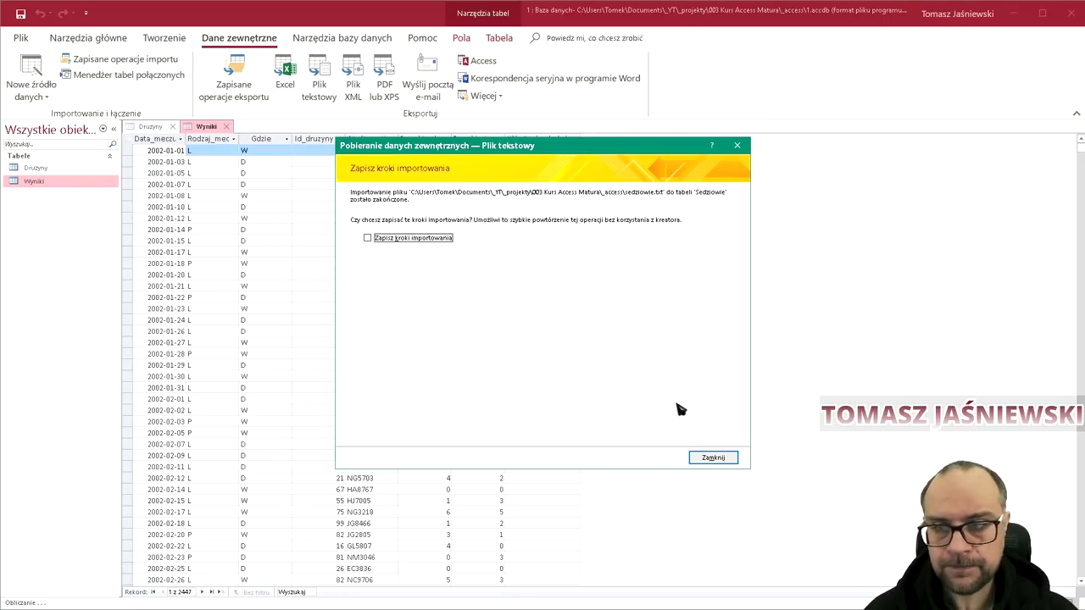
{"action": "left_click", "coordinate": [718, 459]}
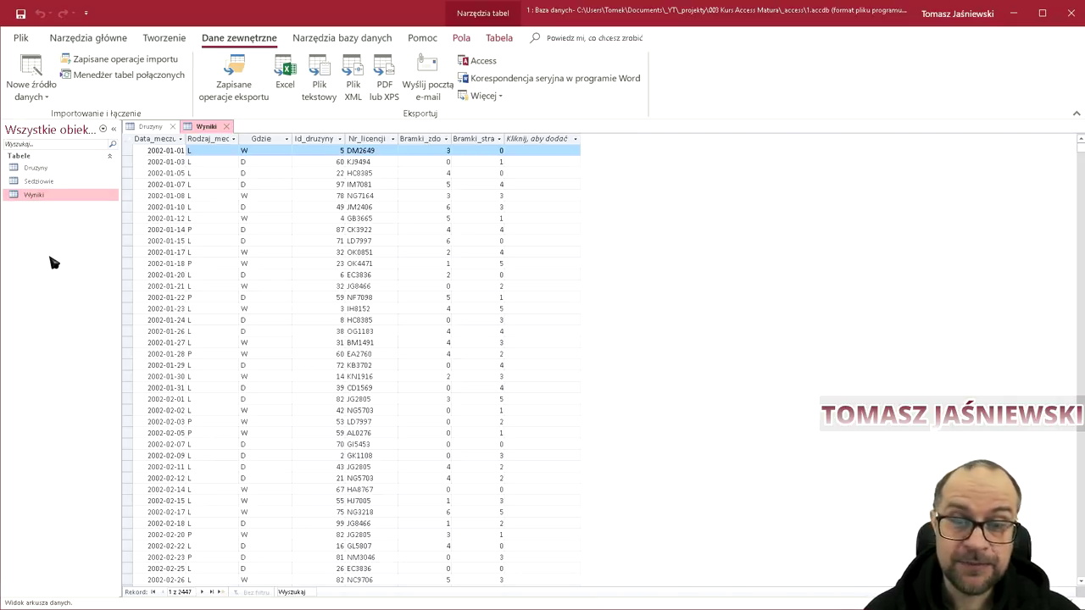
Switch the ribbon to the Create tab with Alt+C.
{"action": "key", "text": "alt+c"}
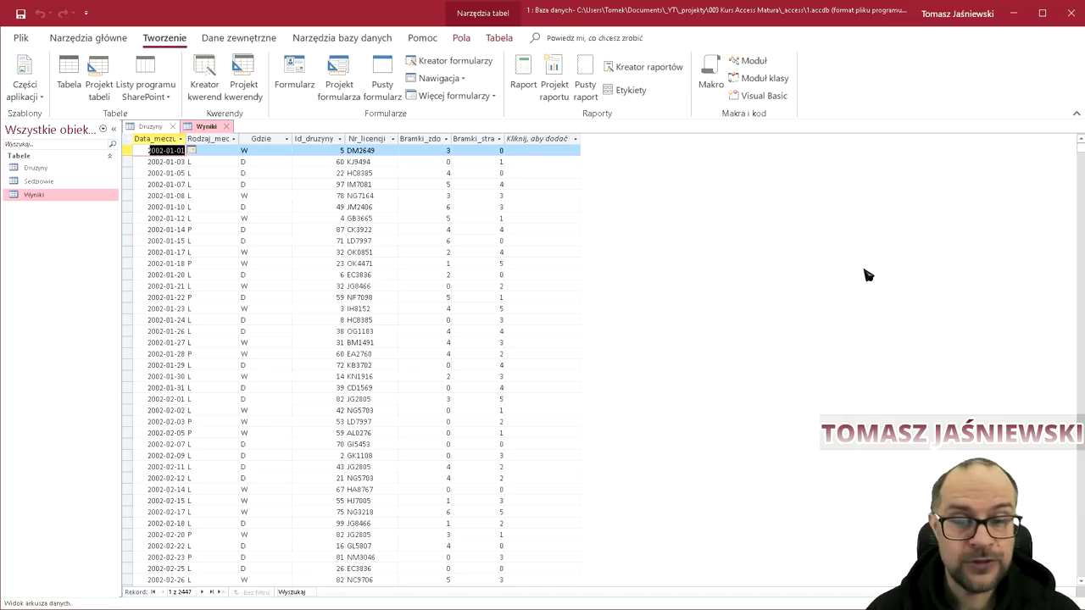
Bring the Foxit Reader task PDF back to the front.
{"action": "key", "text": "alt+Tab"}
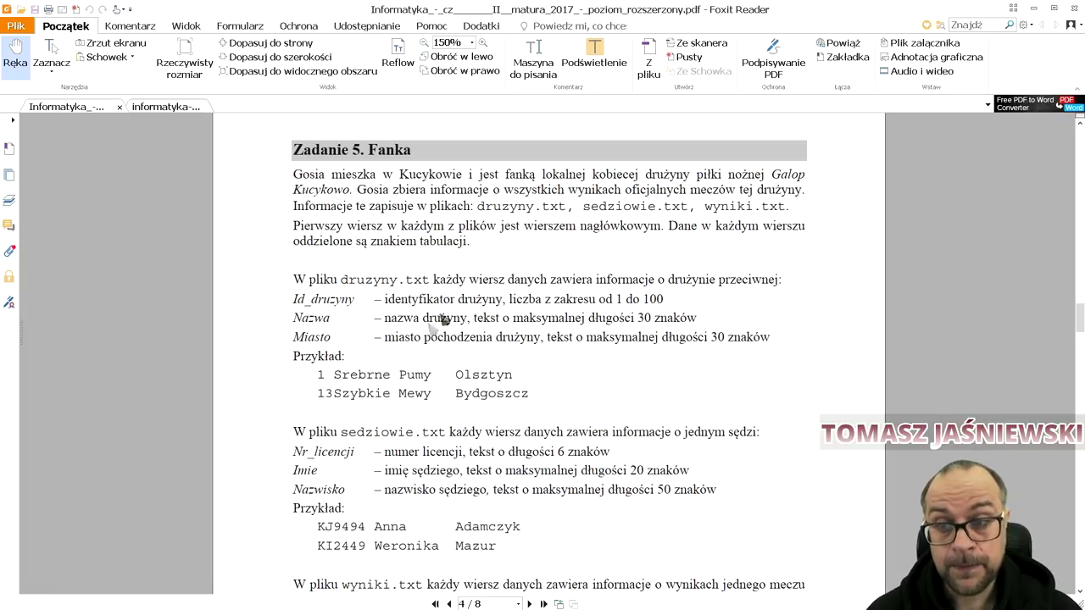
Read past the wyniki.txt field list down to the Zadanie 5.1 task.
{"action": "scroll", "coordinate": [451, 317], "scroll_direction": "down", "scroll_amount": 2}
{"action": "scroll", "coordinate": [451, 317], "scroll_direction": "down", "scroll_amount": 3}
{"action": "scroll", "coordinate": [451, 317], "scroll_direction": "down", "scroll_amount": 4}
{"action": "scroll", "coordinate": [451, 317], "scroll_direction": "down", "scroll_amount": 3}
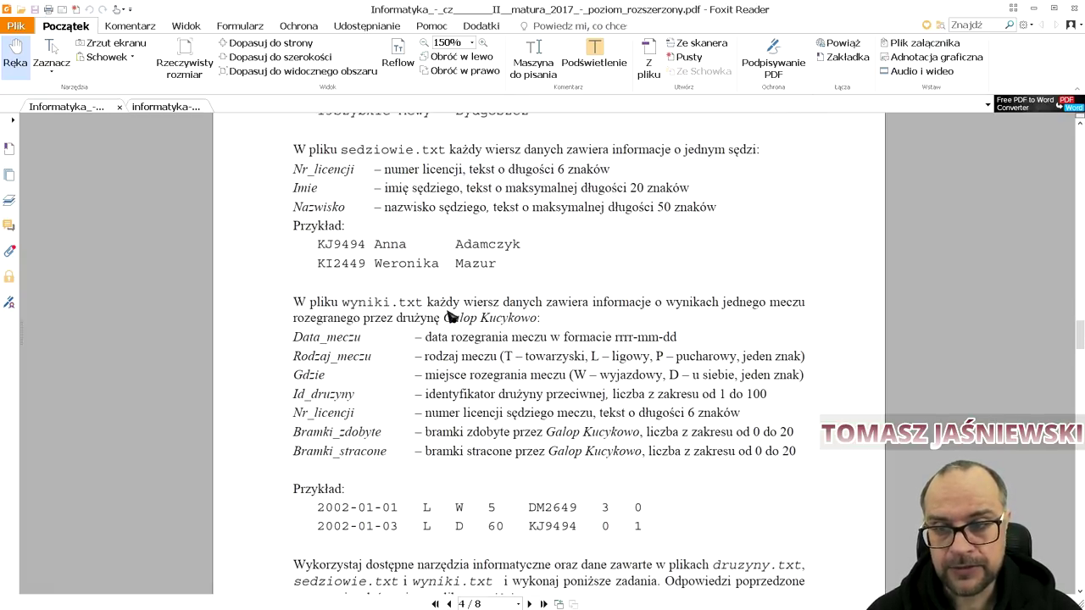
{"action": "scroll", "coordinate": [451, 317], "scroll_direction": "down", "scroll_amount": 3}
{"action": "scroll", "coordinate": [451, 317], "scroll_direction": "down", "scroll_amount": 2}
{"action": "scroll", "coordinate": [451, 317], "scroll_direction": "down", "scroll_amount": 1}
{"action": "scroll", "coordinate": [450, 317], "scroll_direction": "down", "scroll_amount": 1}
{"action": "scroll", "coordinate": [451, 317], "scroll_direction": "down", "scroll_amount": 1}
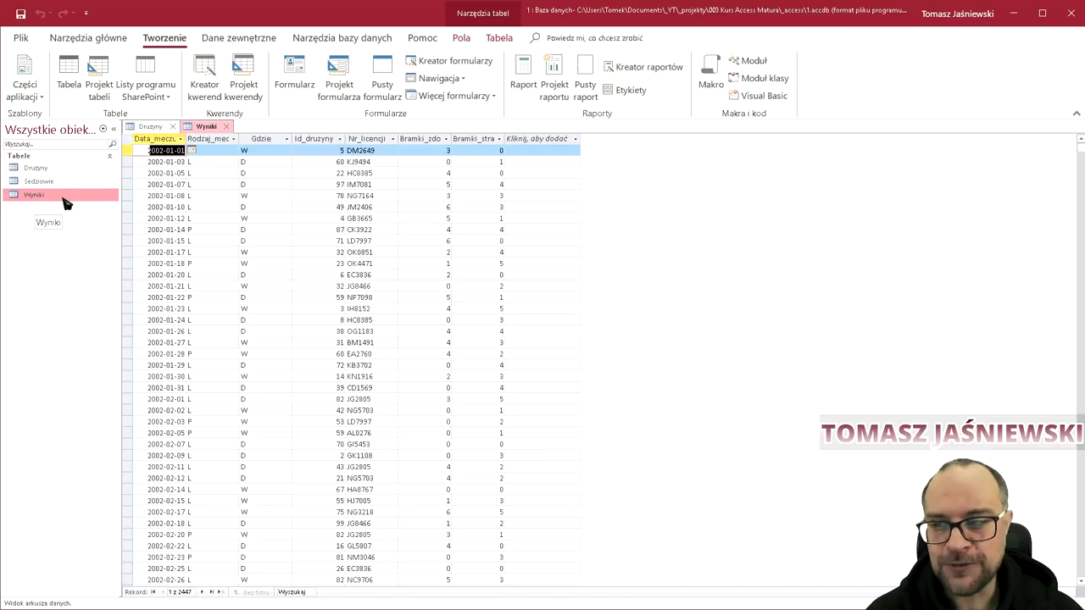
Open the Druzyny and Sedziowie tables, then go back to the Wyniki table.
{"action": "left_click", "coordinate": [65, 199]}
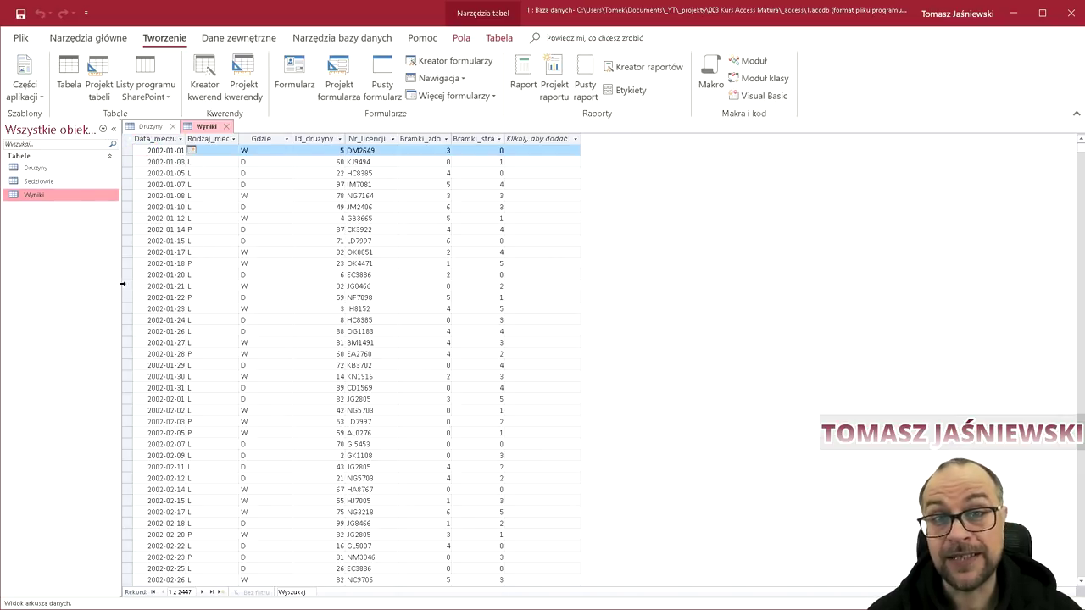
{"action": "double_click", "coordinate": [35, 169]}
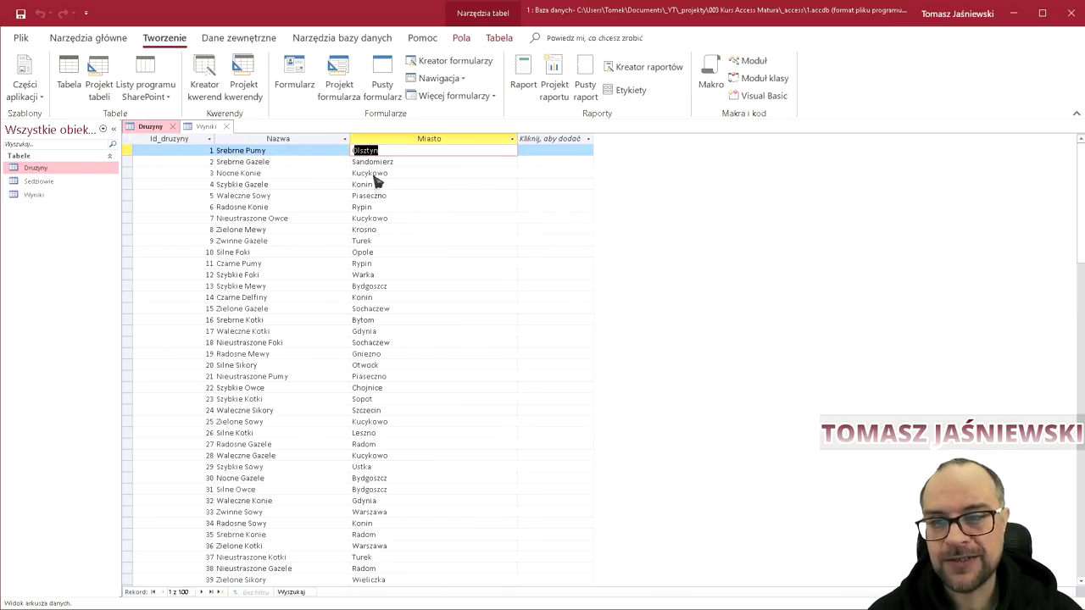
{"action": "left_click", "coordinate": [60, 185]}
{"action": "double_click", "coordinate": [60, 186]}
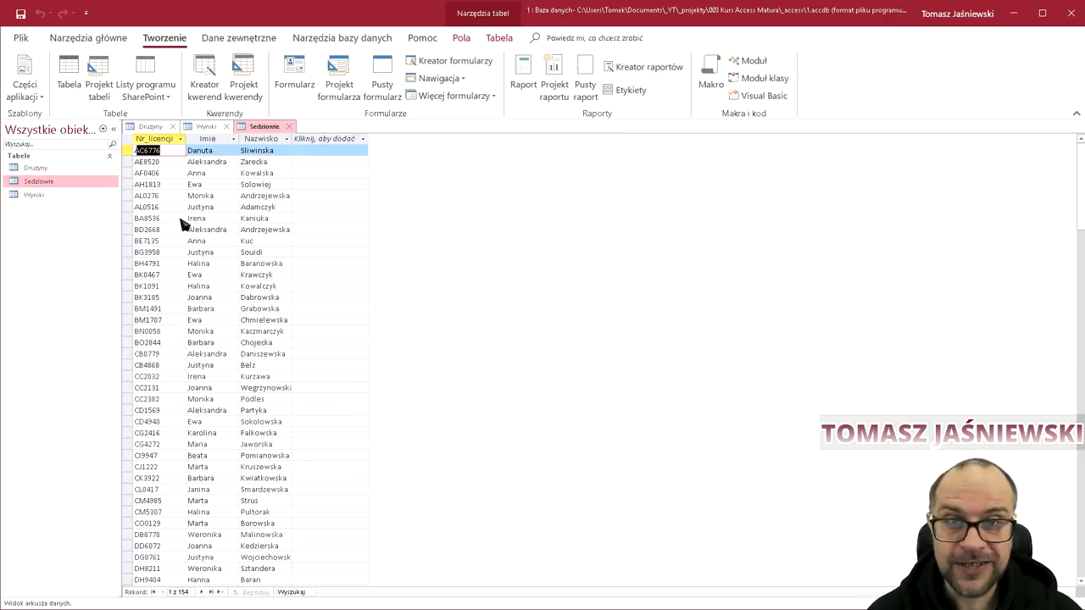
{"action": "double_click", "coordinate": [77, 195]}
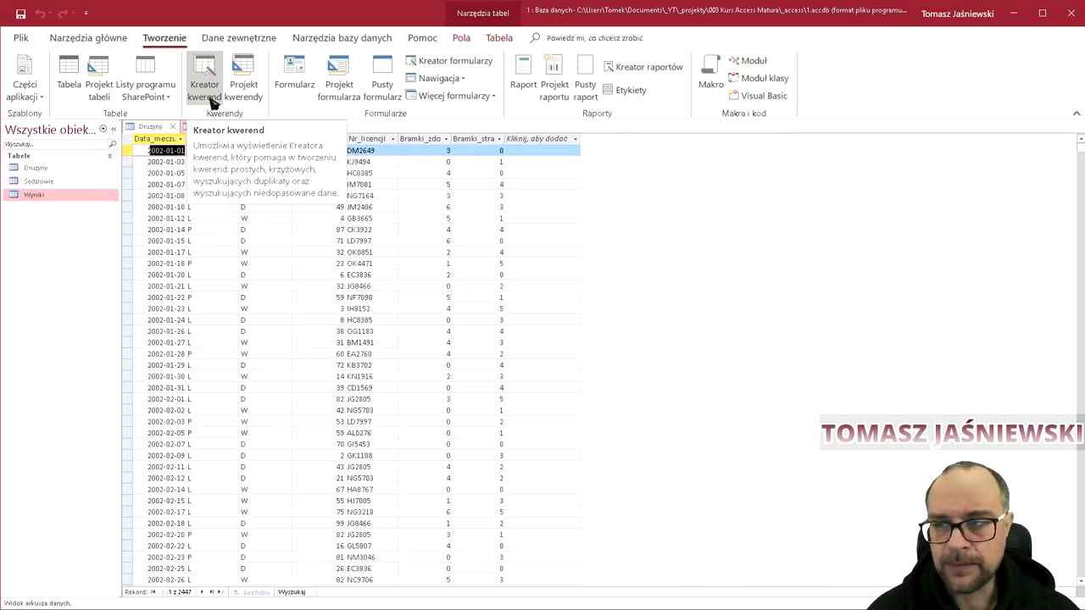
Start a blank query, Kwerenda1, with no tables added, and switch it to SQL view.
{"action": "left_click", "coordinate": [243, 85]}
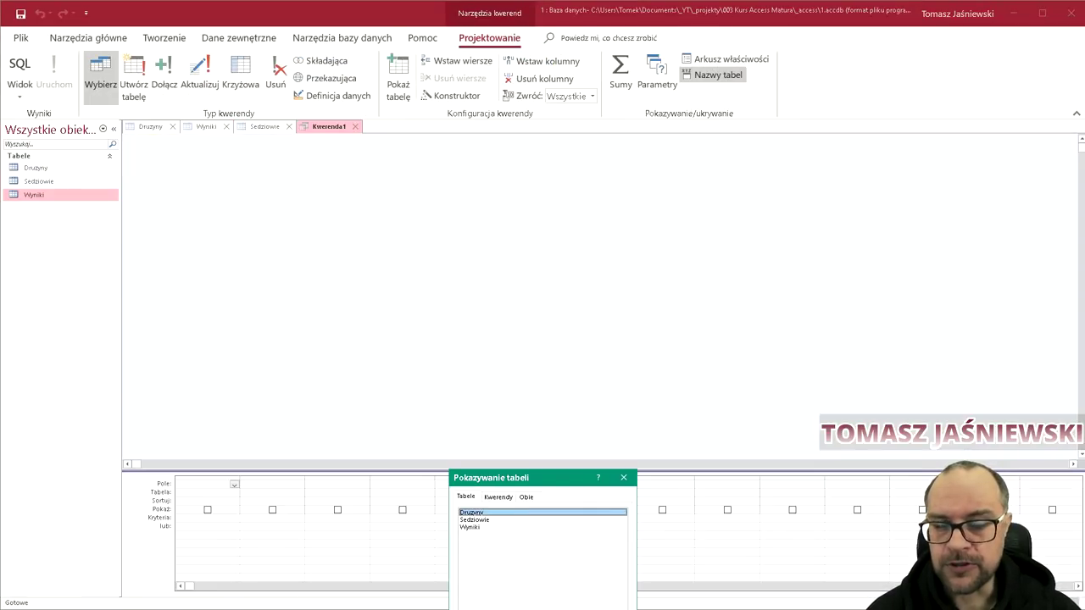
{"action": "left_click", "coordinate": [623, 478]}
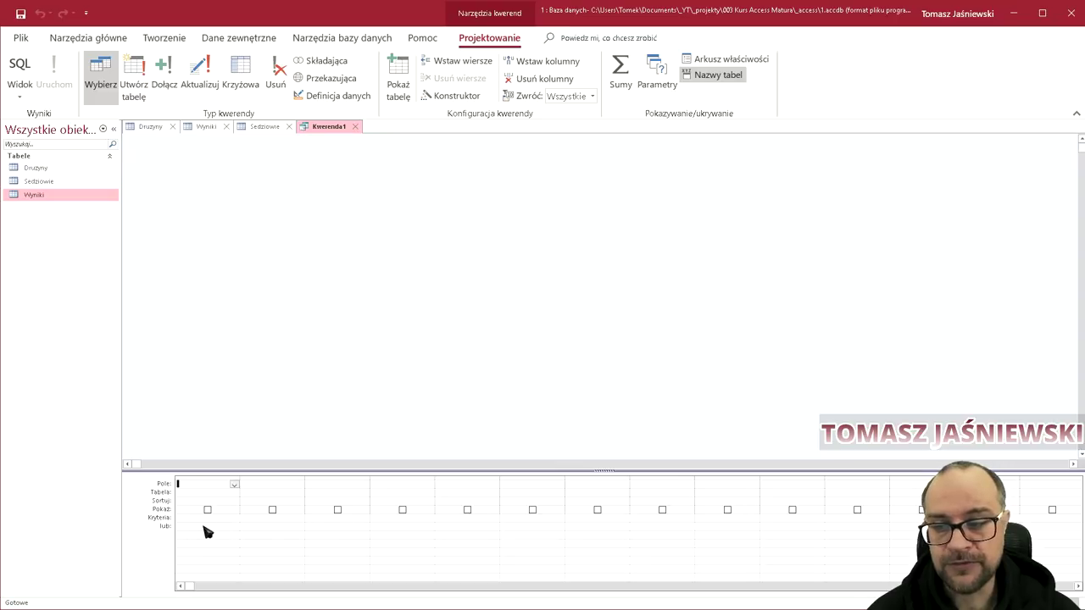
{"action": "right_click", "coordinate": [328, 122]}
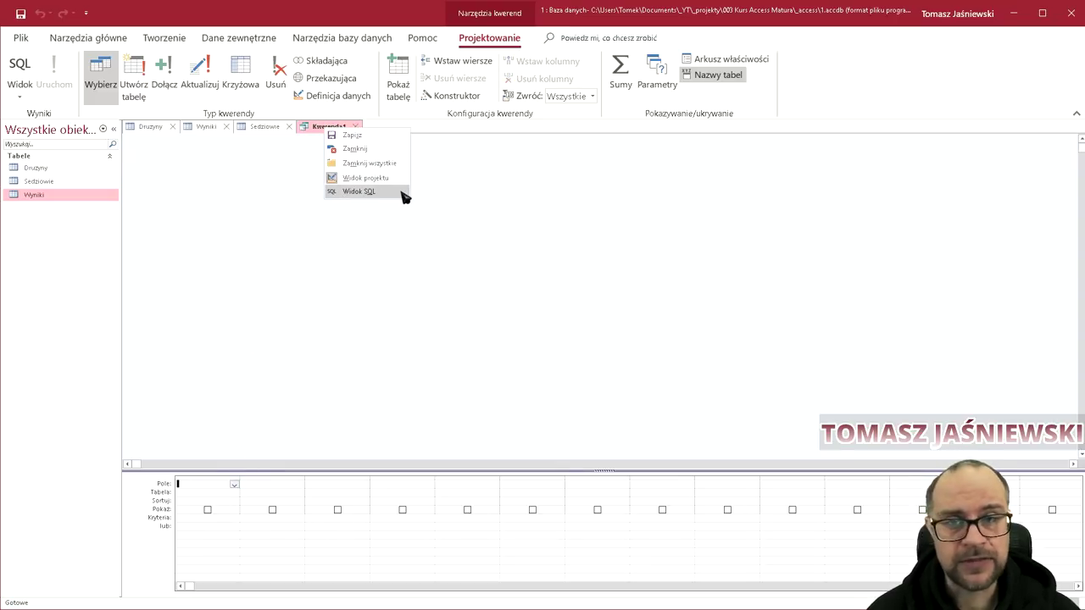
{"action": "left_click", "coordinate": [314, 141]}
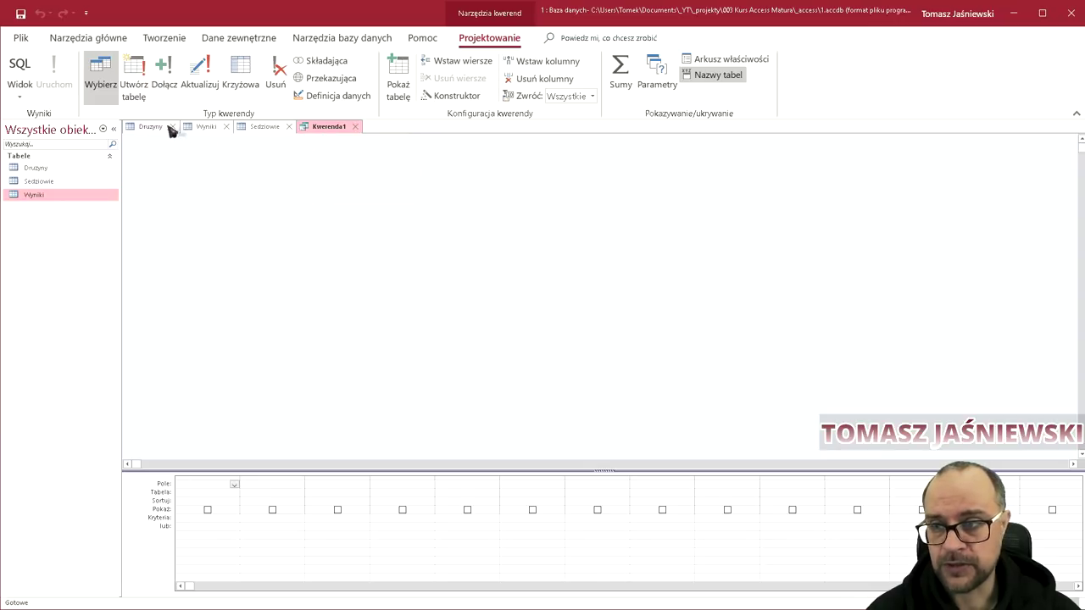
{"action": "right_click", "coordinate": [333, 132]}
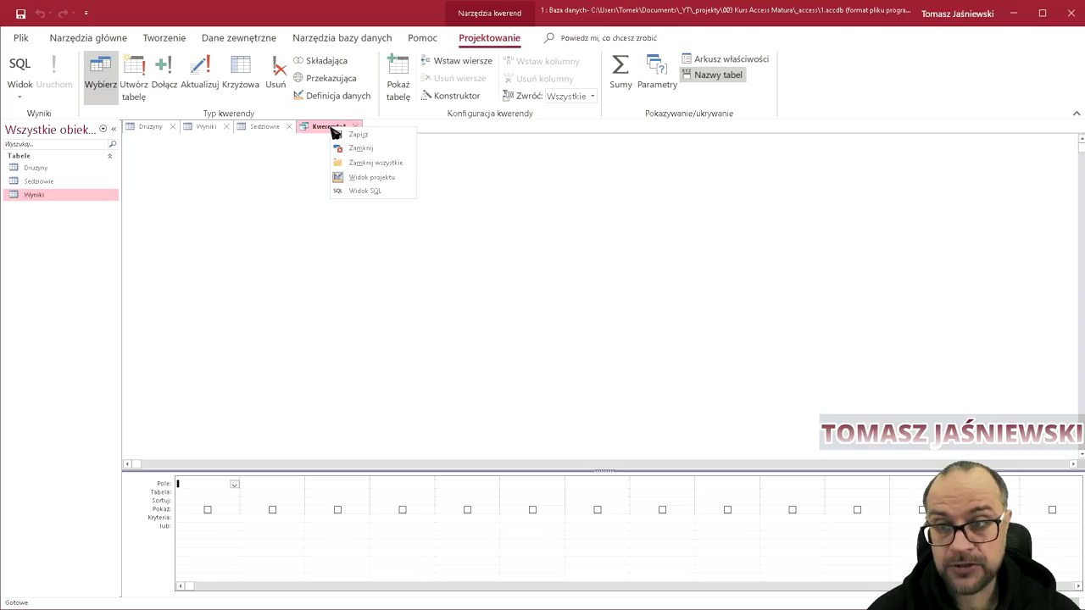
{"action": "left_click", "coordinate": [386, 194]}
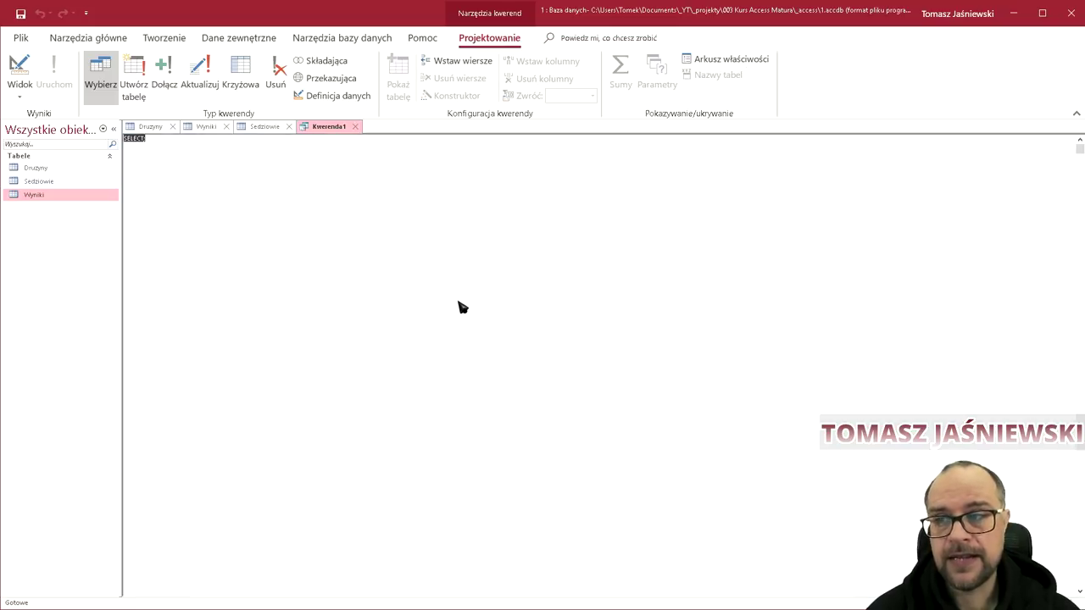
Replace the placeholder with SELECT * FROM Druzyny and run it.
{"action": "key", "text": "Delete"}
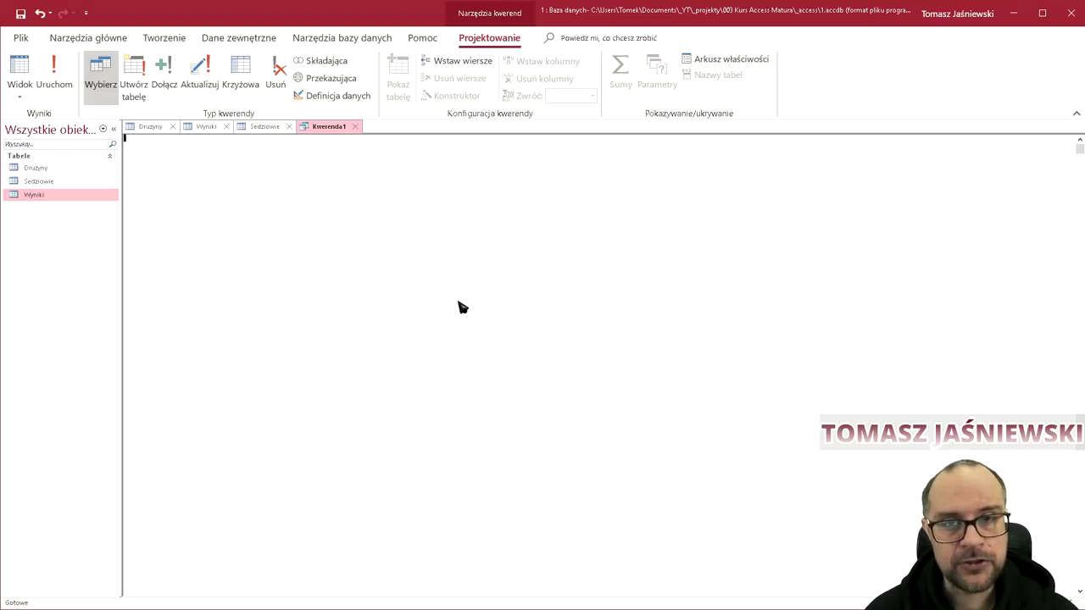
{"action": "type", "text": "SELECT * FROM Druzyny;"}
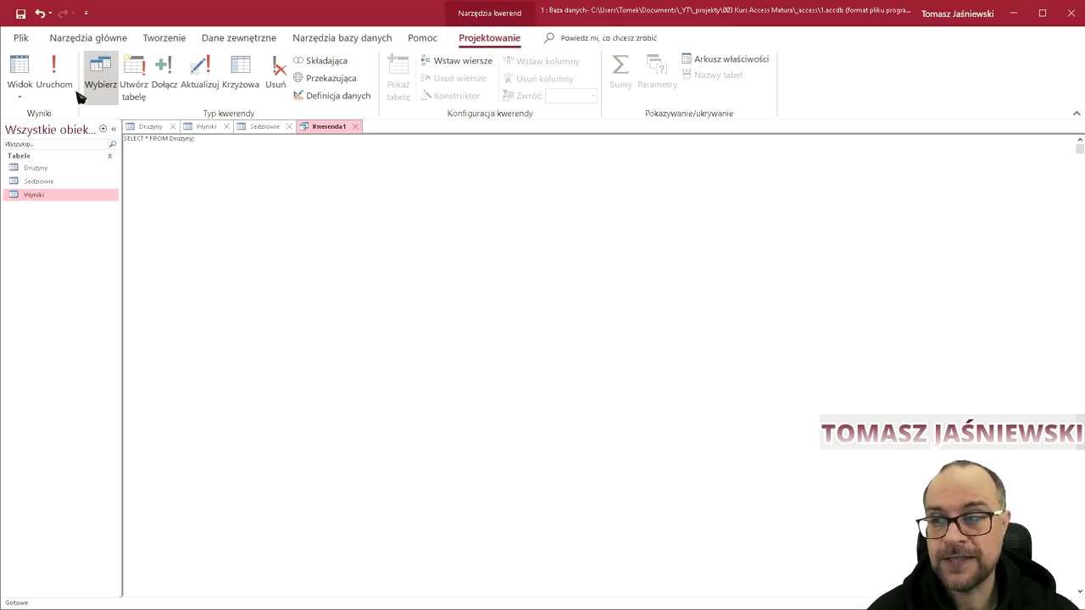
{"action": "left_click", "coordinate": [54, 75]}
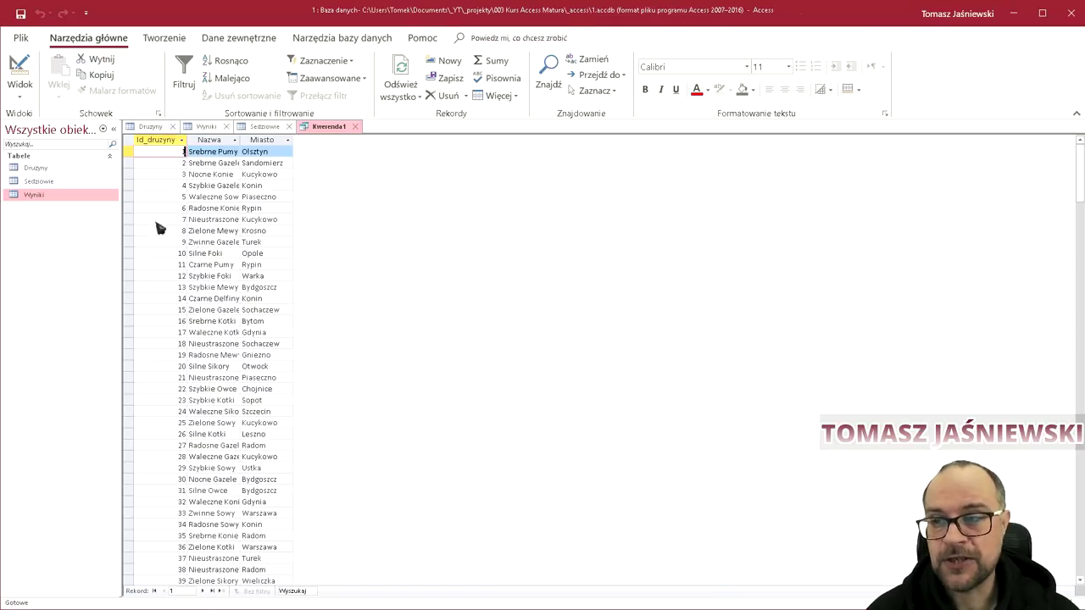
Save the query under the name kw and select it in the navigation pane.
{"action": "right_click", "coordinate": [335, 133]}
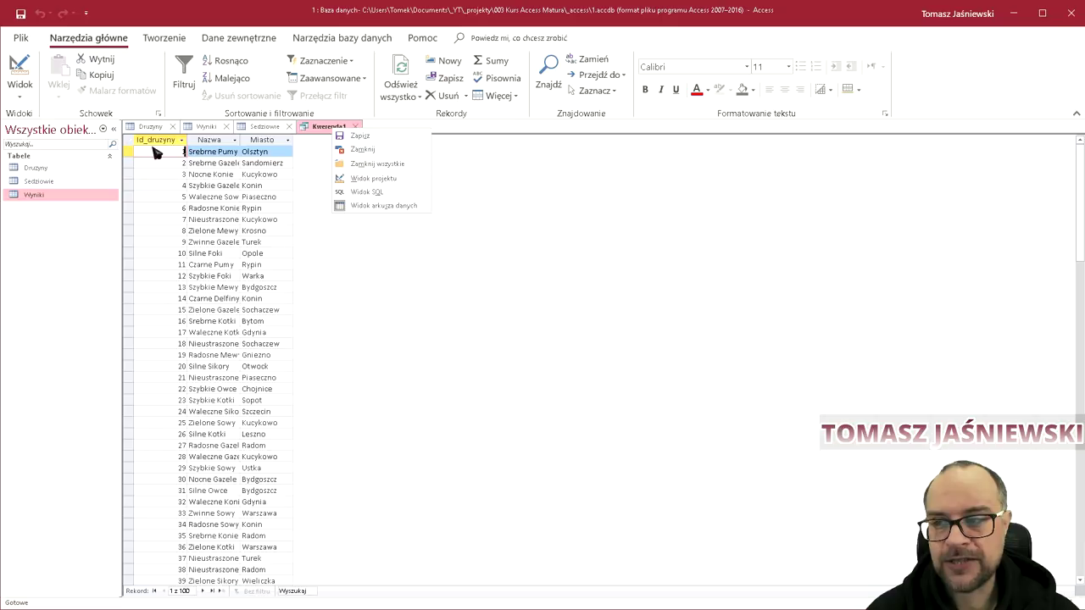
{"action": "left_click", "coordinate": [385, 137]}
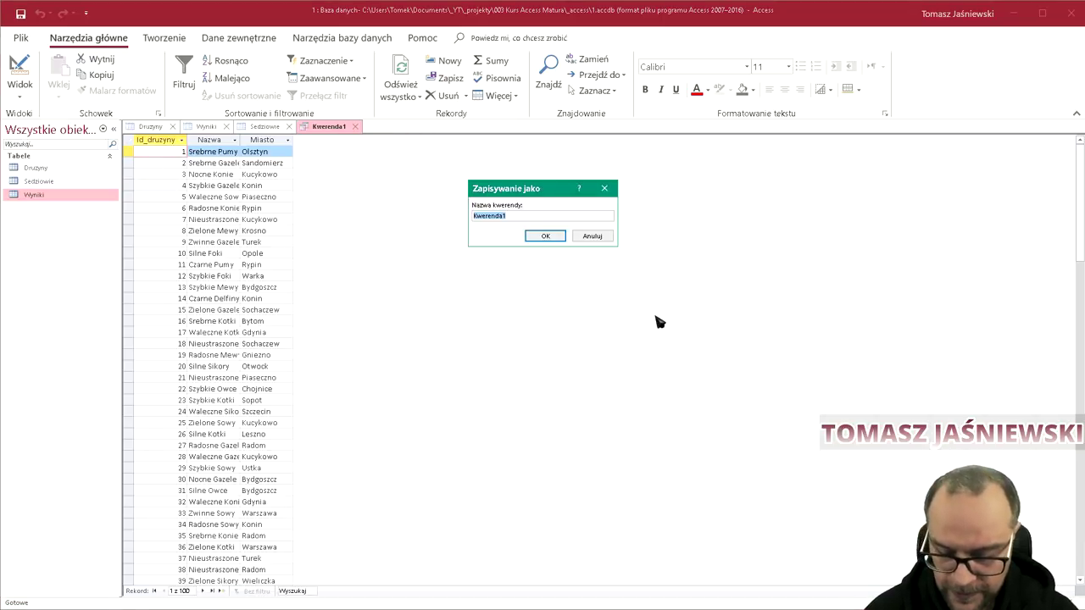
{"action": "type", "text": "kw"}
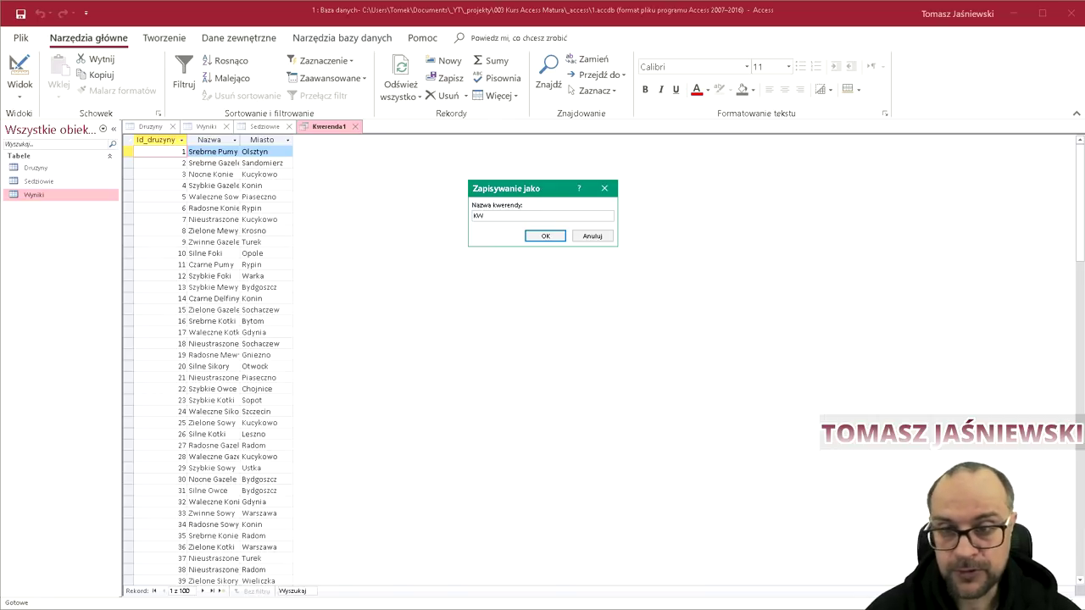
{"action": "left_click", "coordinate": [529, 235]}
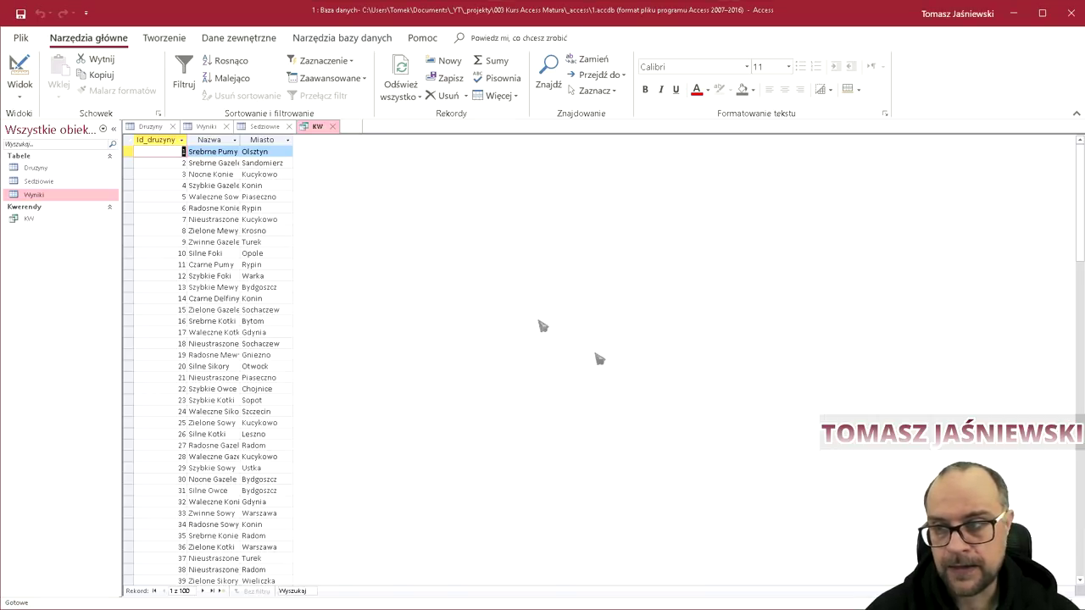
{"action": "left_click", "coordinate": [39, 219]}
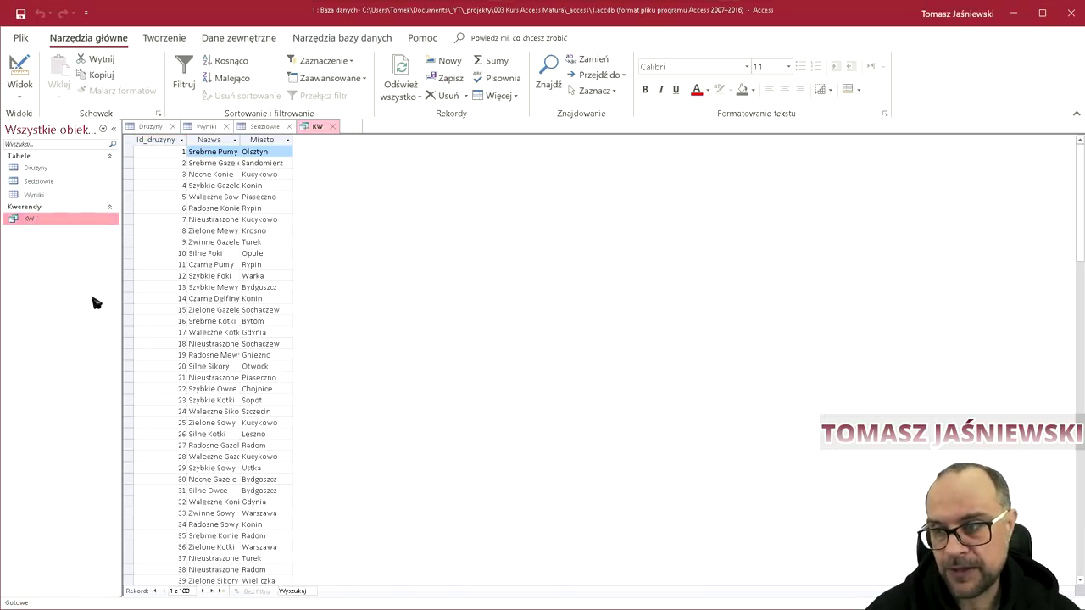
Open the kw query in SQL view and delete the * from SELECT * FROM Druzyny.
{"action": "double_click", "coordinate": [48, 220]}
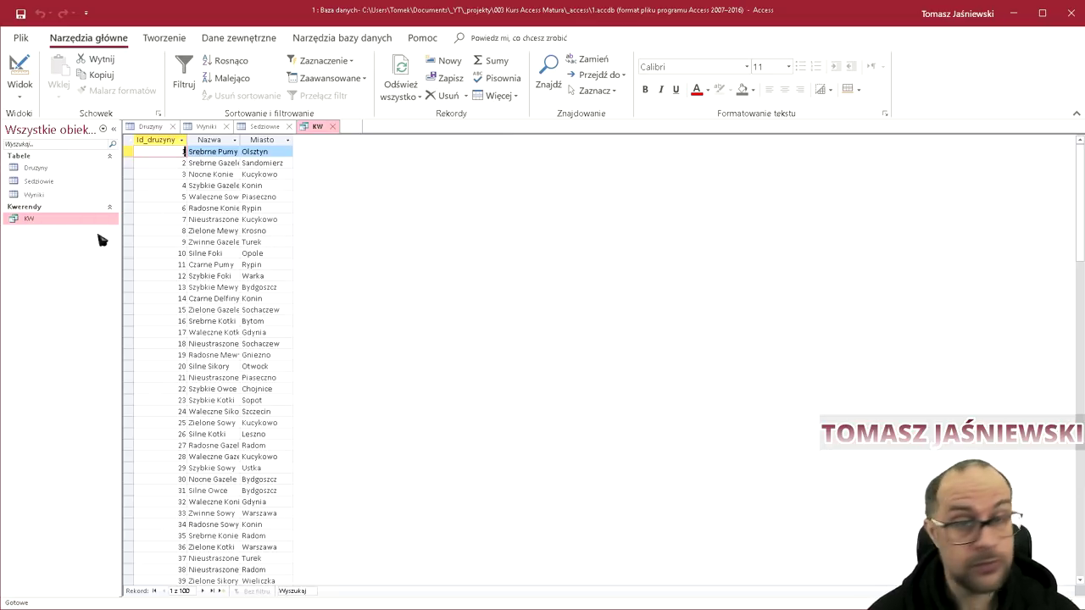
{"action": "right_click", "coordinate": [316, 129]}
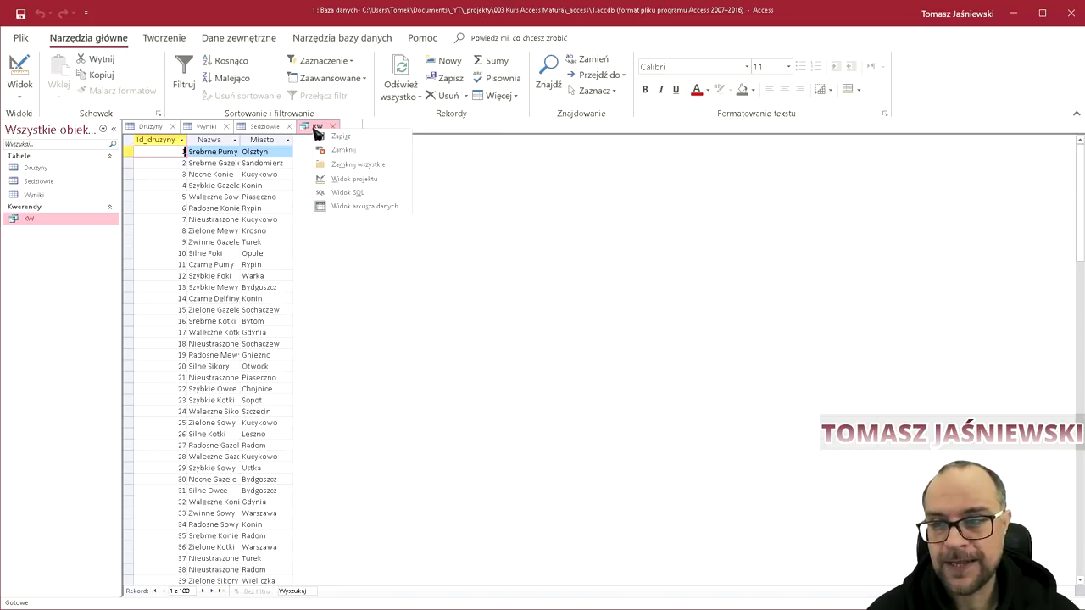
{"action": "left_click", "coordinate": [350, 193]}
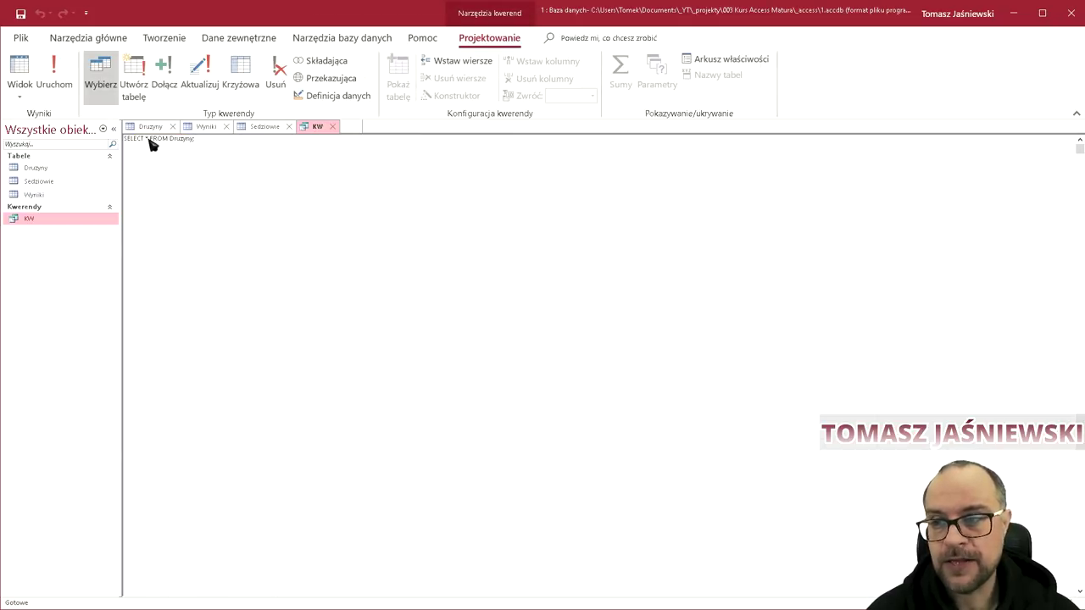
{"action": "key", "text": "shift+Left"}
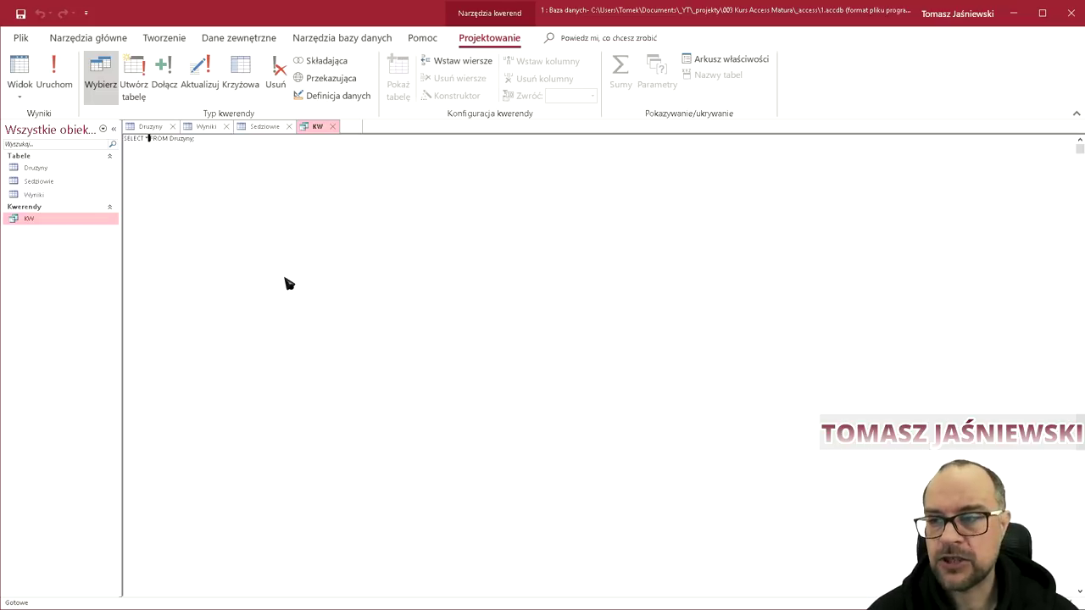
{"action": "key", "text": "Delete"}
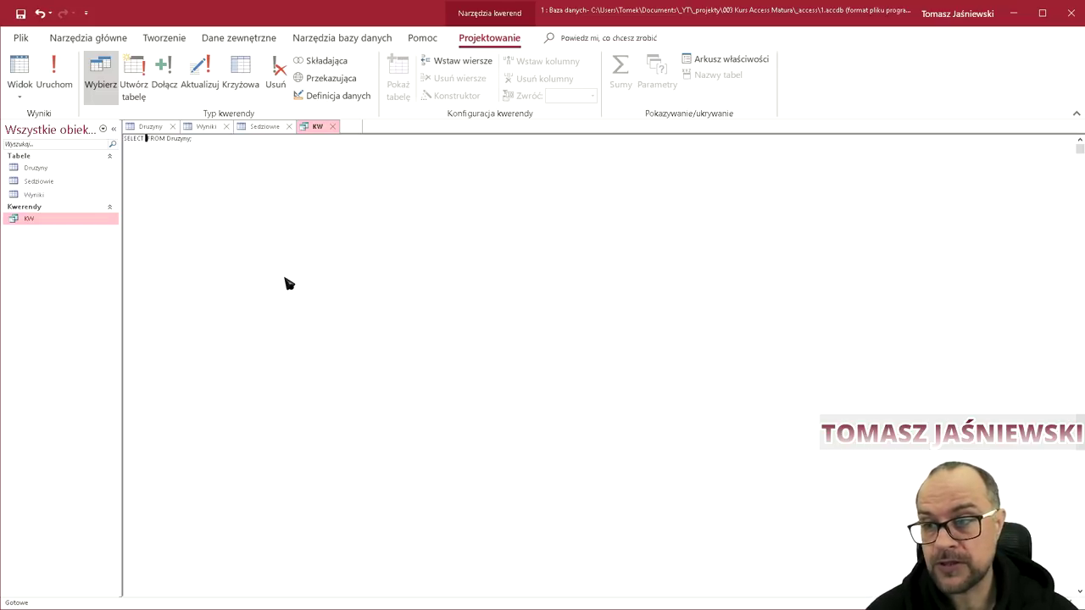
Put Miasto in place of the *, run the query listing only Miasto, then return to SQL view.
{"action": "double_click", "coordinate": [40, 169]}
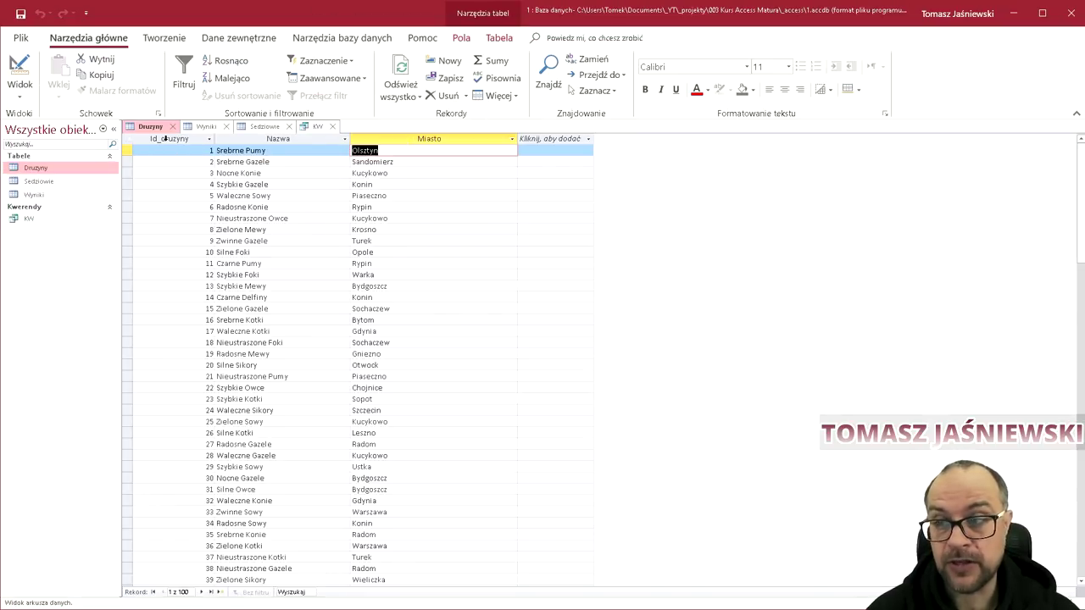
{"action": "left_click", "coordinate": [322, 127]}
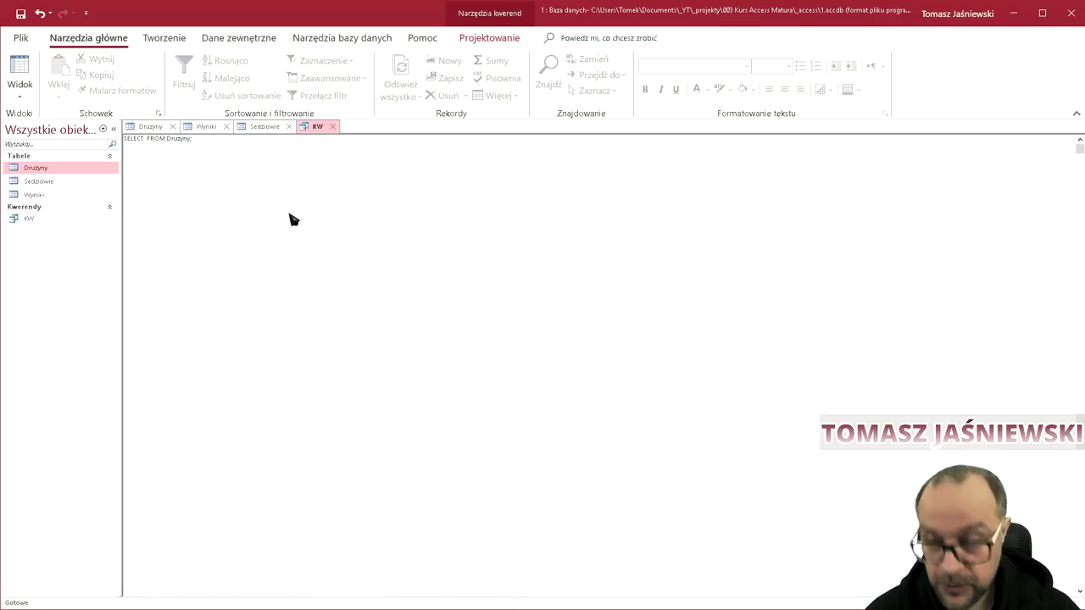
{"action": "type", "text": "Miasto"}
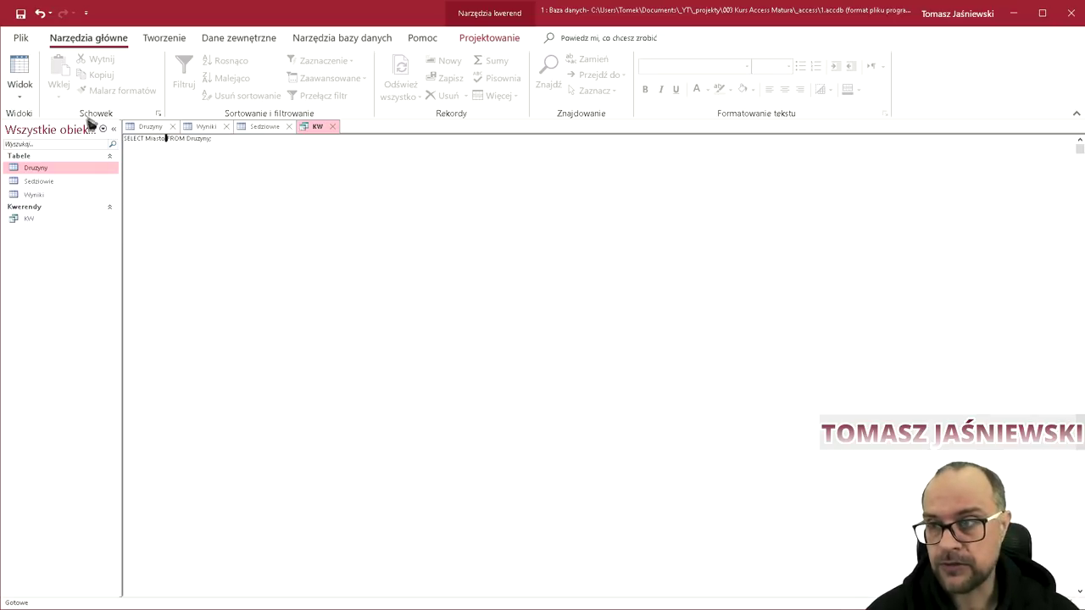
{"action": "left_click", "coordinate": [488, 38]}
{"action": "left_click", "coordinate": [60, 76]}
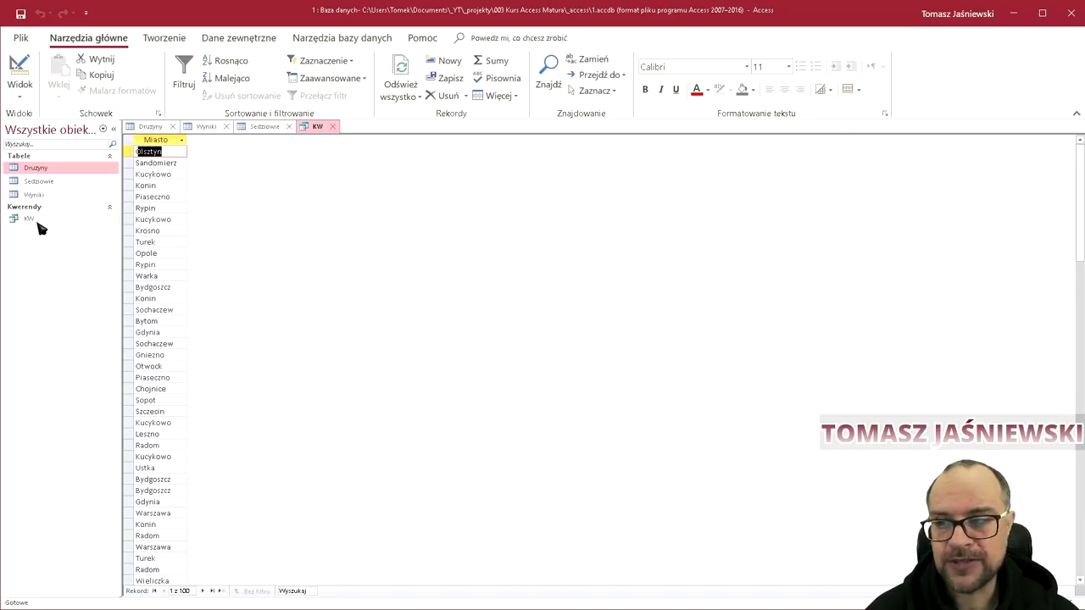
{"action": "left_click", "coordinate": [38, 224]}
{"action": "key", "text": "ctrl+Return"}
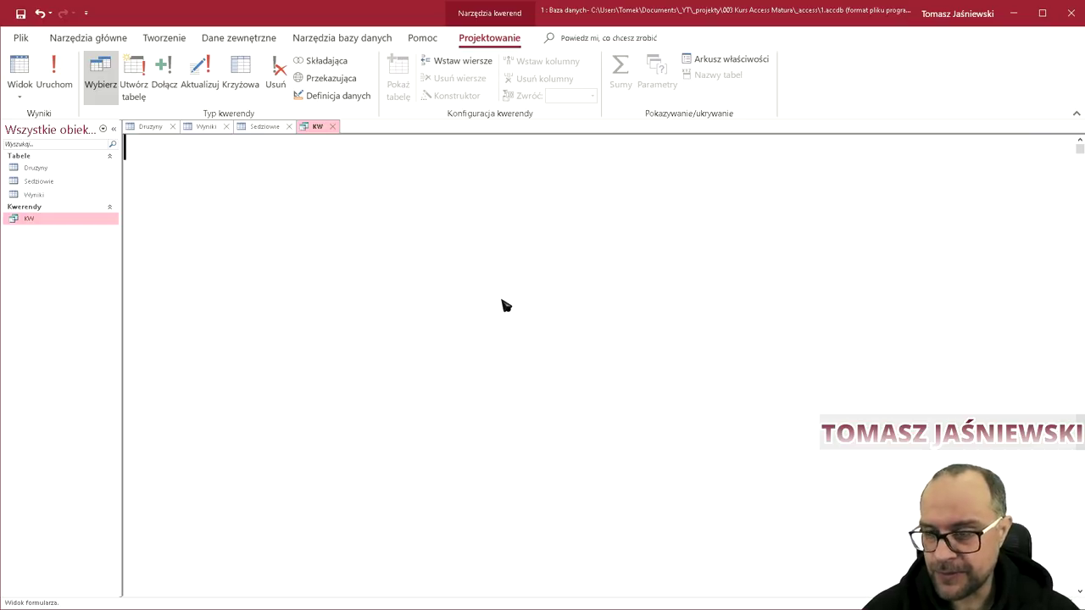
Change KW to SELECT * FROM Wyniki, run it for 2447 records, then open the Wyniki table.
{"action": "type", "text": "SELECT * FROM Wyniki"}
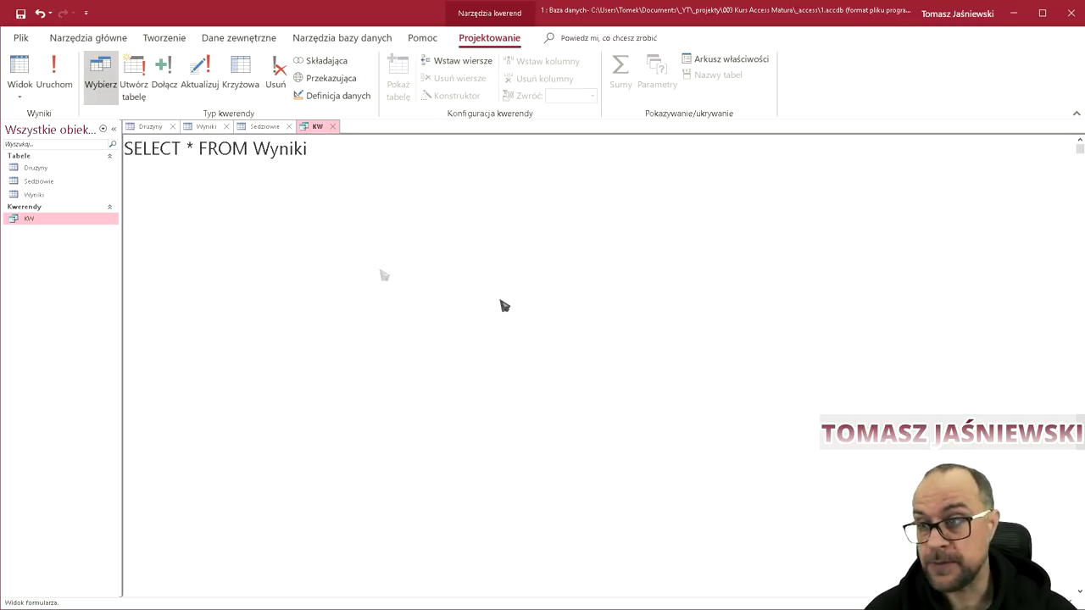
{"action": "left_click", "coordinate": [51, 76]}
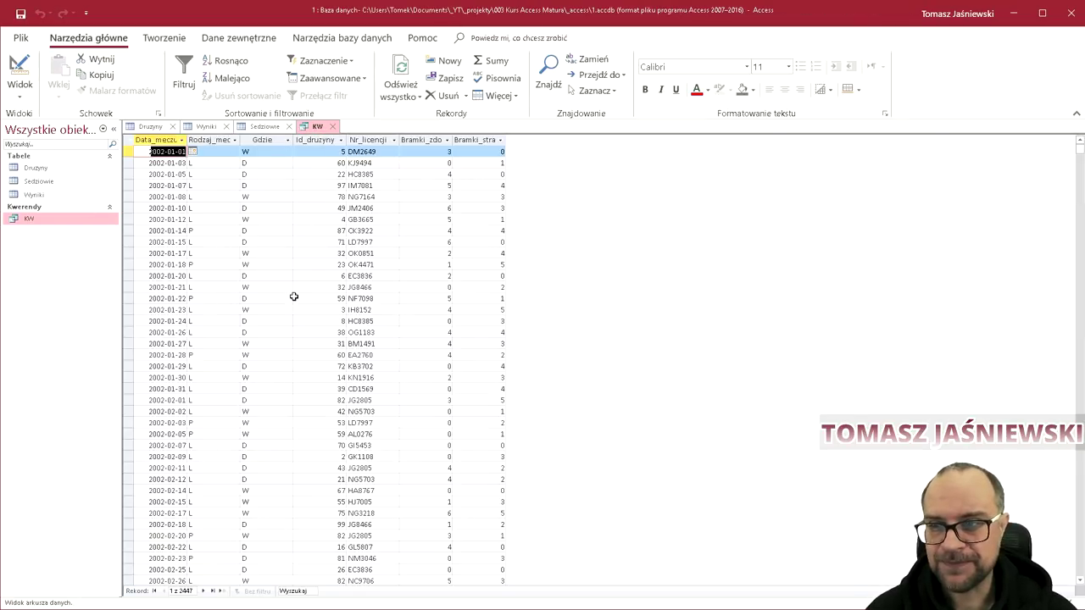
{"action": "right_click", "coordinate": [323, 129]}
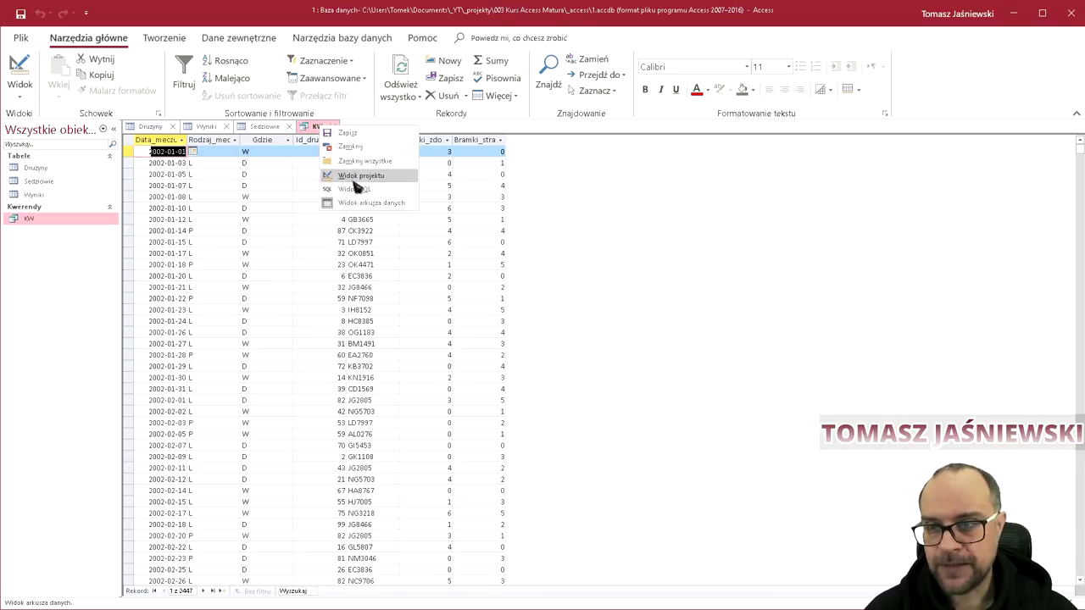
{"action": "left_click", "coordinate": [343, 189]}
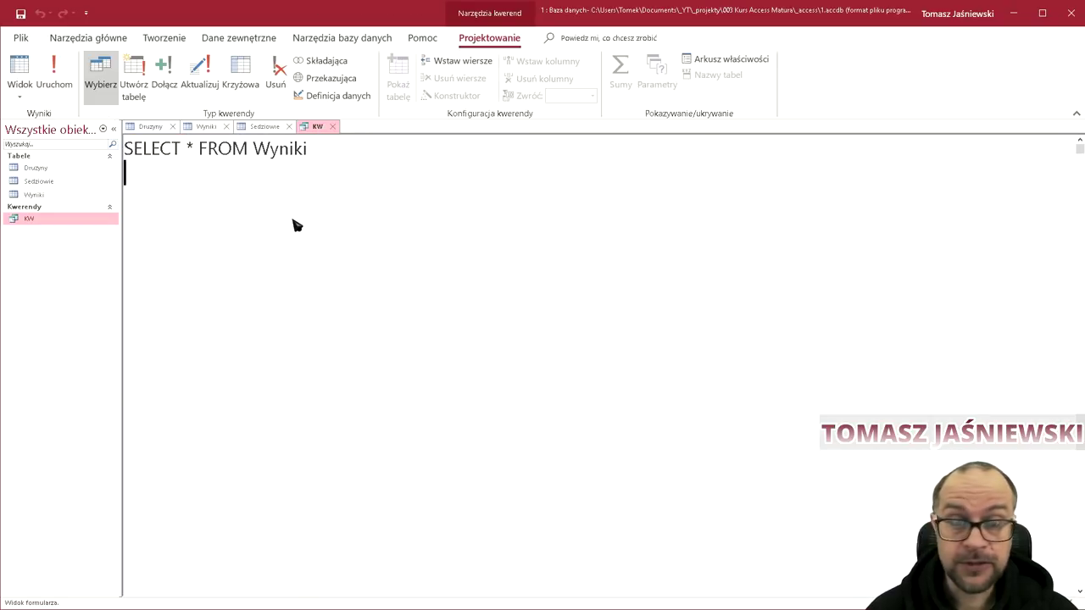
{"action": "double_click", "coordinate": [57, 196]}
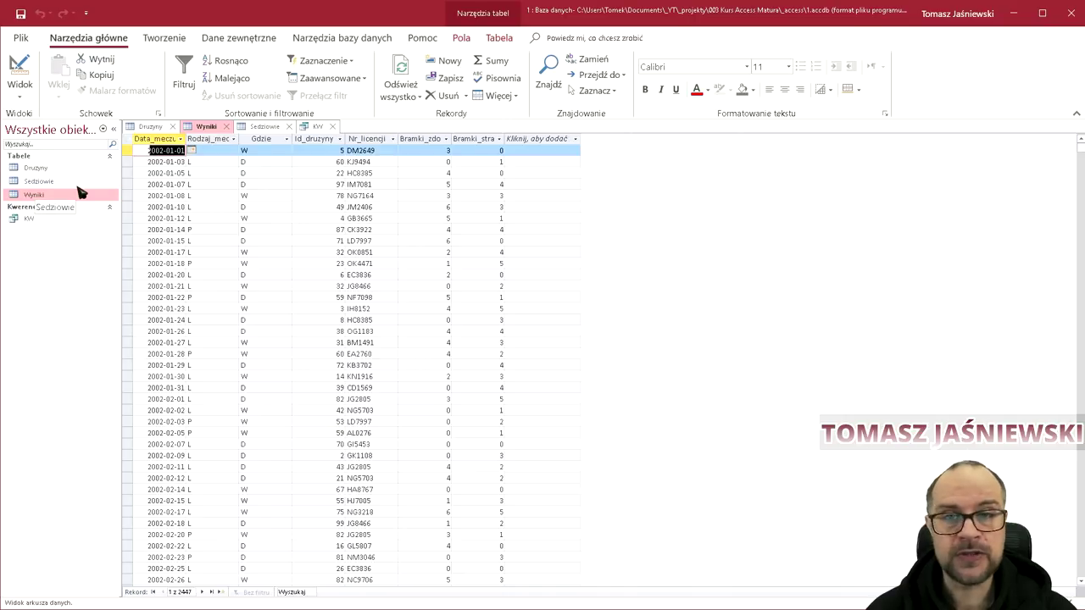
Inspect the Id_druzyny and Nr_licencji values of the first Wyniki match records.
{"action": "left_click", "coordinate": [320, 153]}
{"action": "left_click", "coordinate": [319, 163]}
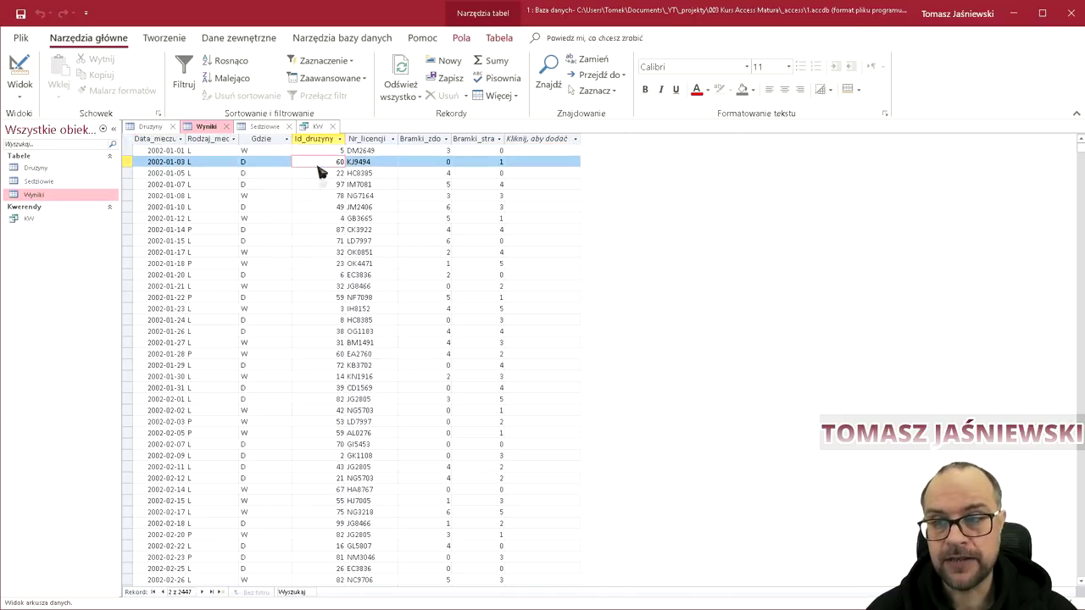
{"action": "left_click", "coordinate": [371, 151]}
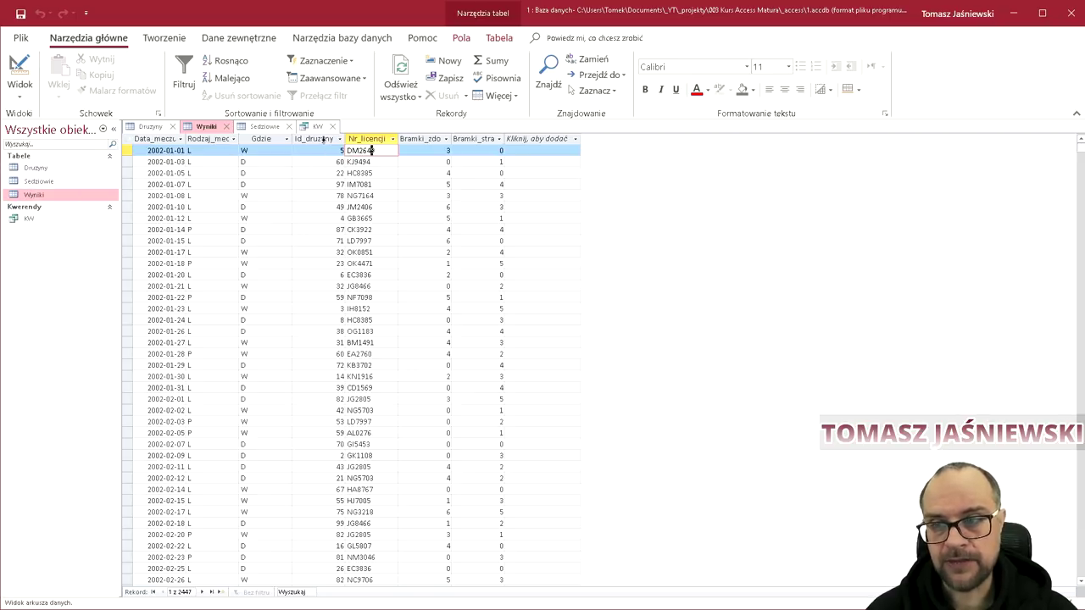
Look through the Druzyny and Sedziowie tables, then go back to the KW query tab.
{"action": "left_click", "coordinate": [32, 168]}
{"action": "left_click", "coordinate": [151, 128]}
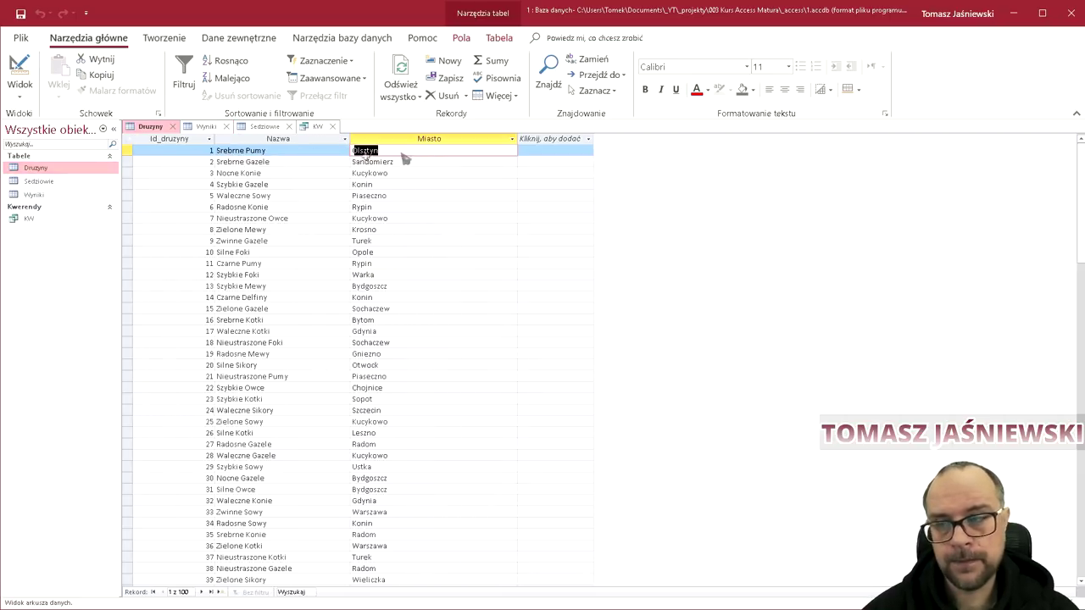
{"action": "left_click", "coordinate": [77, 183]}
{"action": "left_click", "coordinate": [57, 196]}
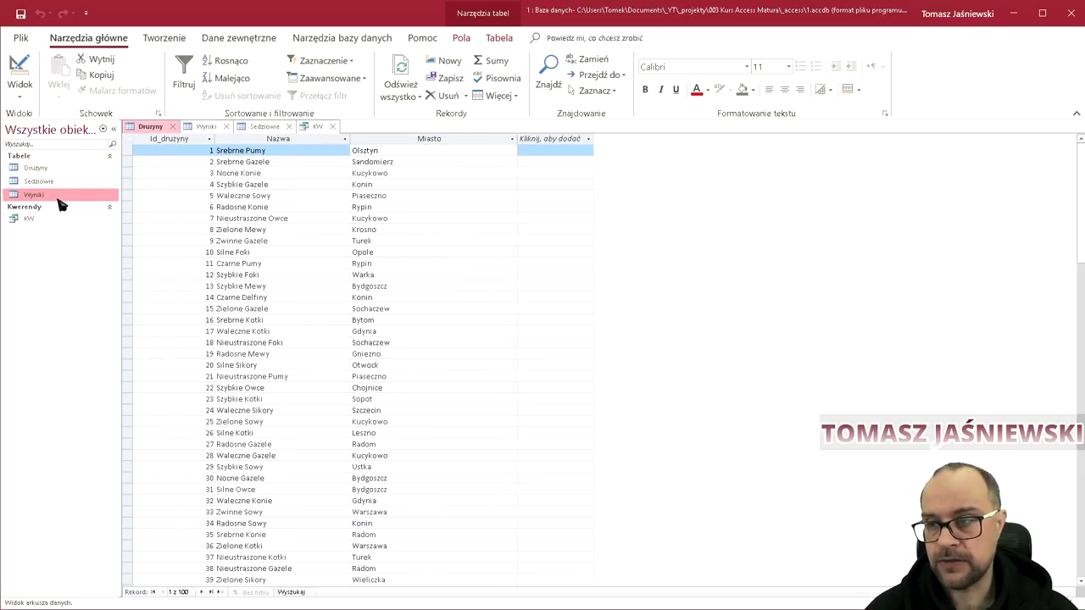
{"action": "left_click", "coordinate": [206, 126]}
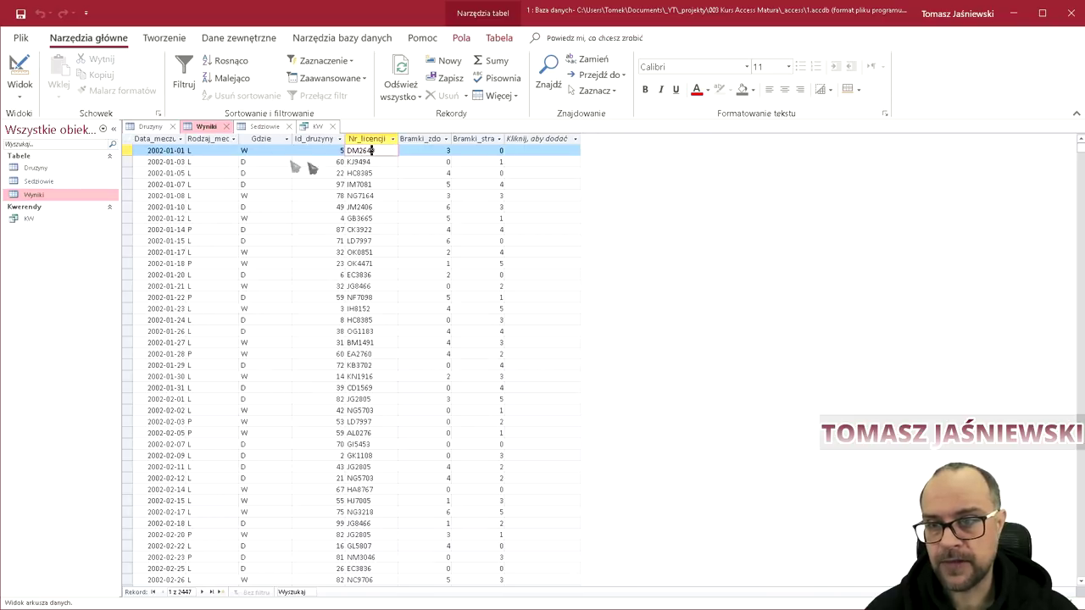
{"action": "double_click", "coordinate": [34, 182]}
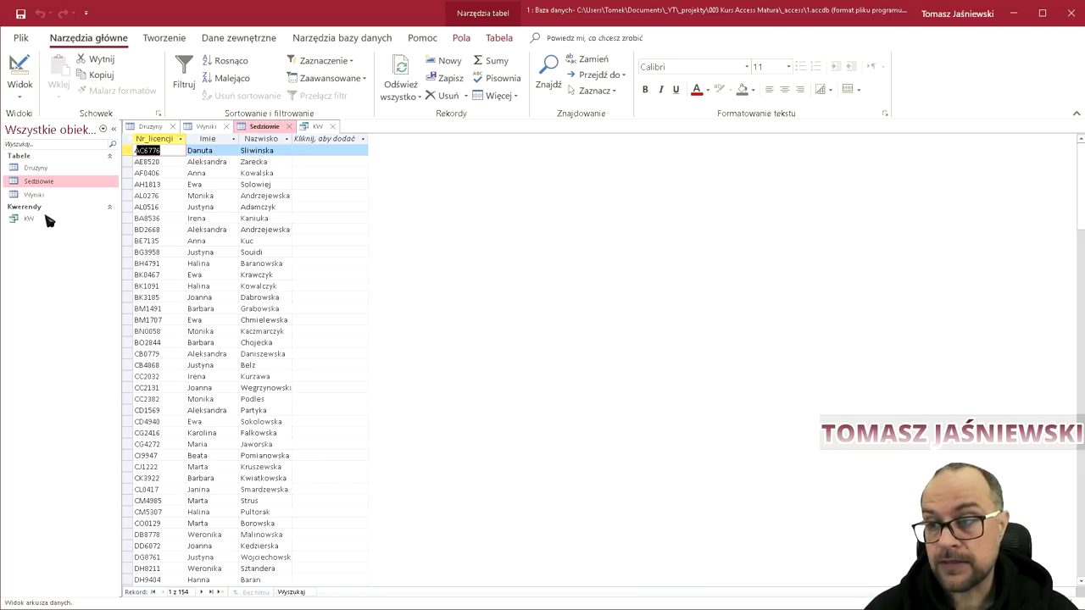
{"action": "right_click", "coordinate": [315, 127]}
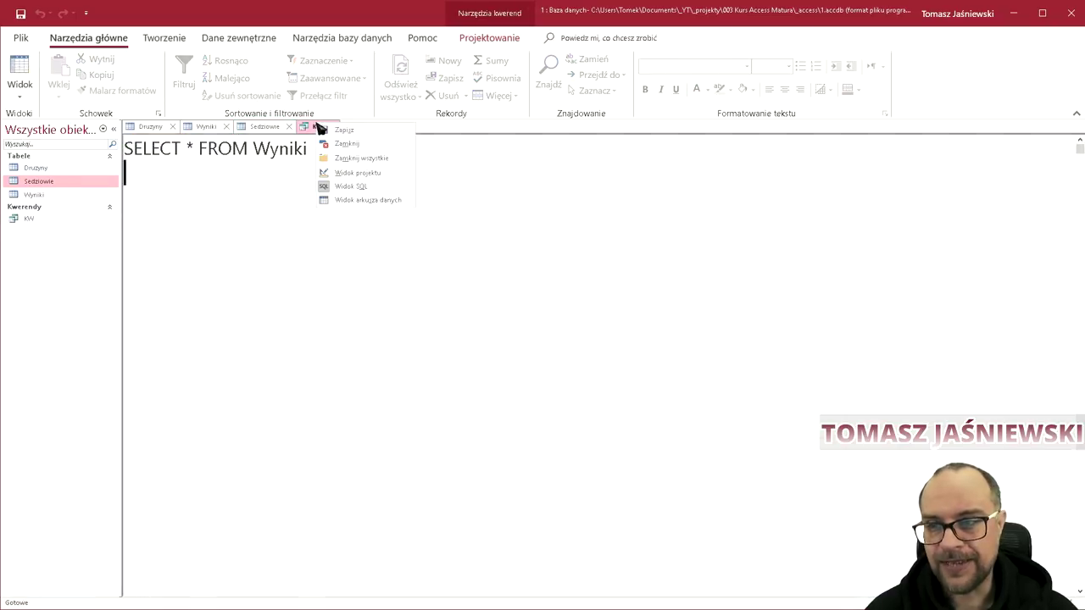
Run KW as Wyniki left-joined to Sedziowie (subquery T1), then to Druzyny.
{"action": "left_click", "coordinate": [387, 186]}
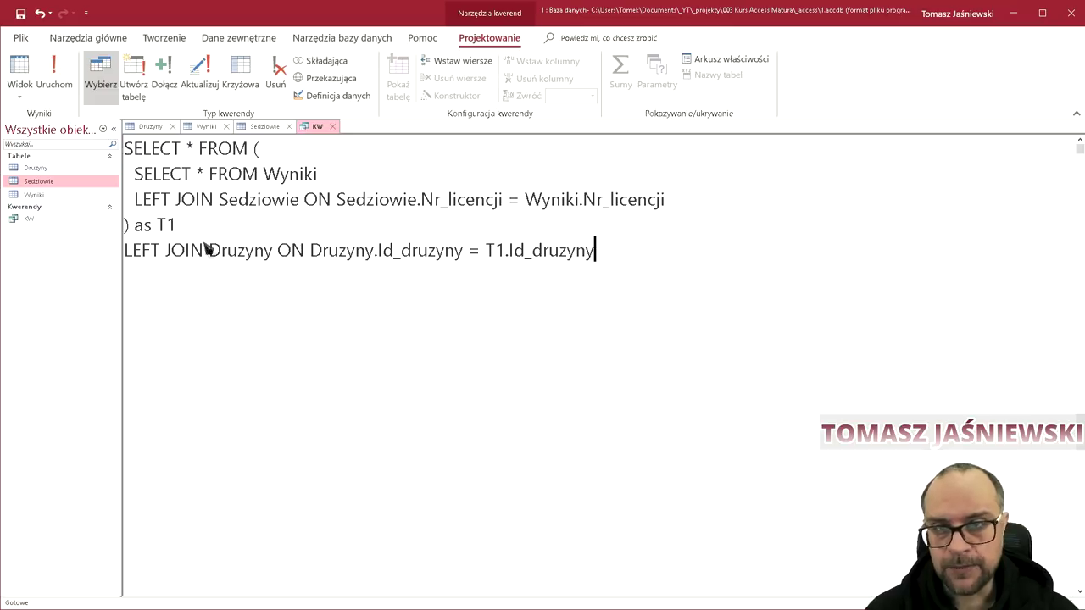
{"action": "left_click", "coordinate": [65, 90]}
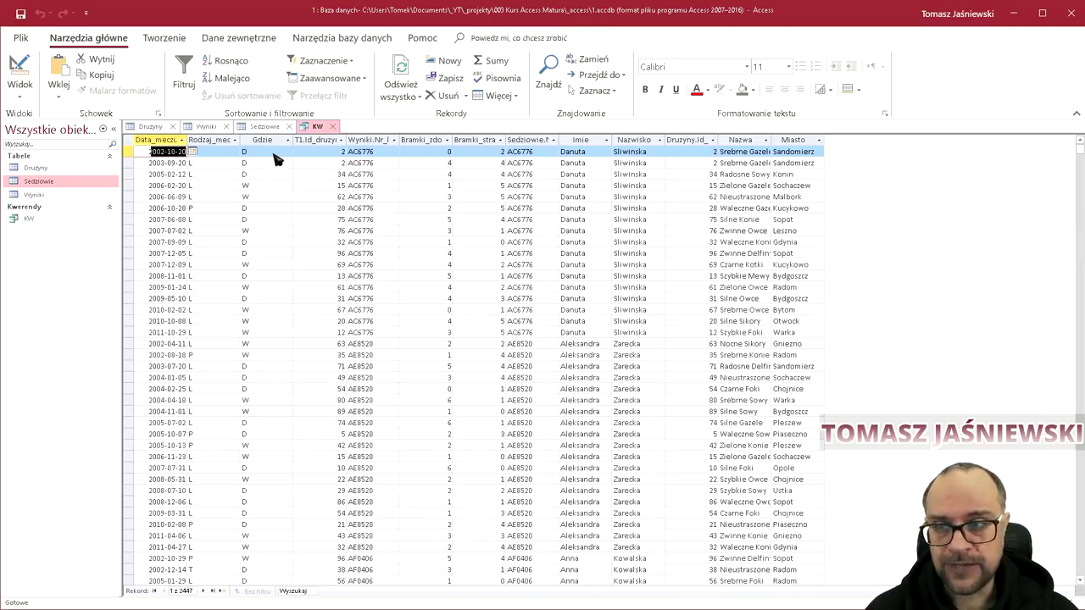
Widen the T1.Id_druzyny, Wyniki.Nr_licencji, Sedziowie.Nr_licencji and Nazwa columns in the KW results.
{"action": "left_click_drag", "start_coordinate": [344, 140], "coordinate": [364, 141]}
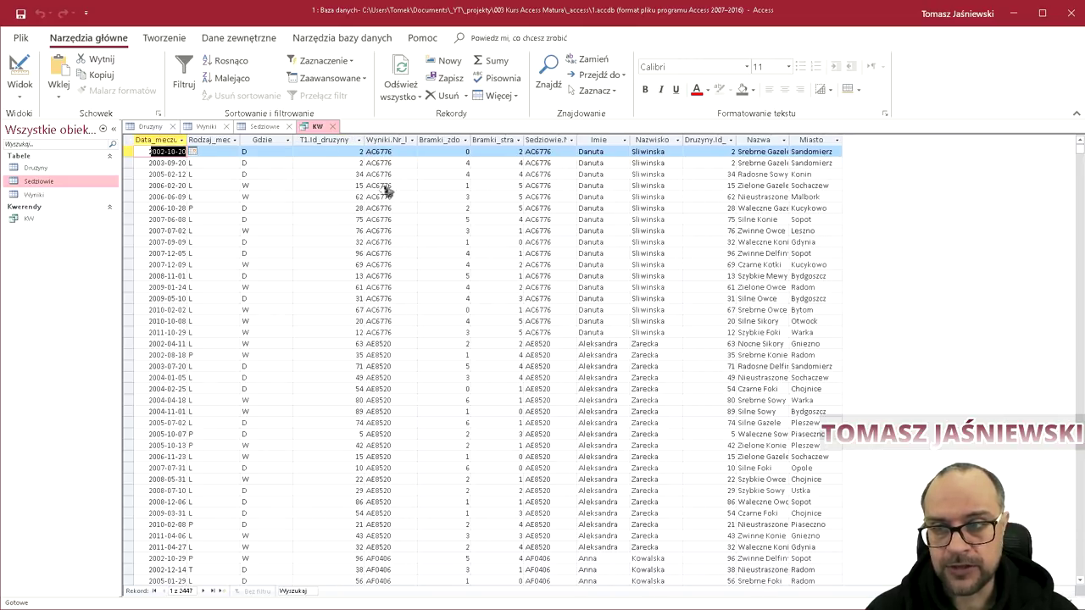
{"action": "left_click_drag", "start_coordinate": [417, 139], "coordinate": [434, 140]}
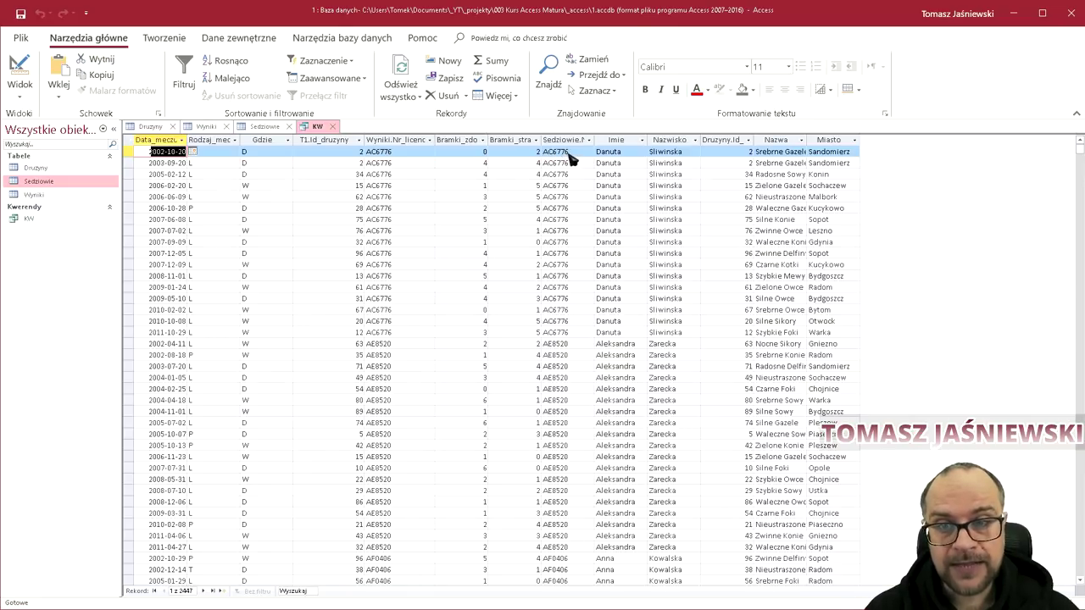
{"action": "left_click_drag", "start_coordinate": [593, 139], "coordinate": [616, 139]}
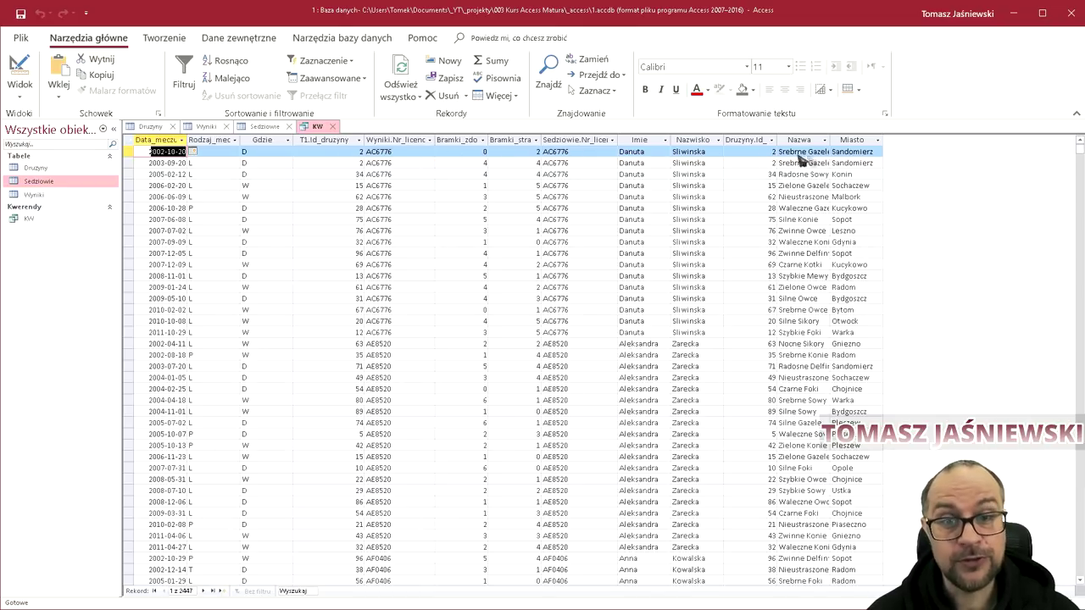
{"action": "left_click_drag", "start_coordinate": [829, 144], "coordinate": [858, 144]}
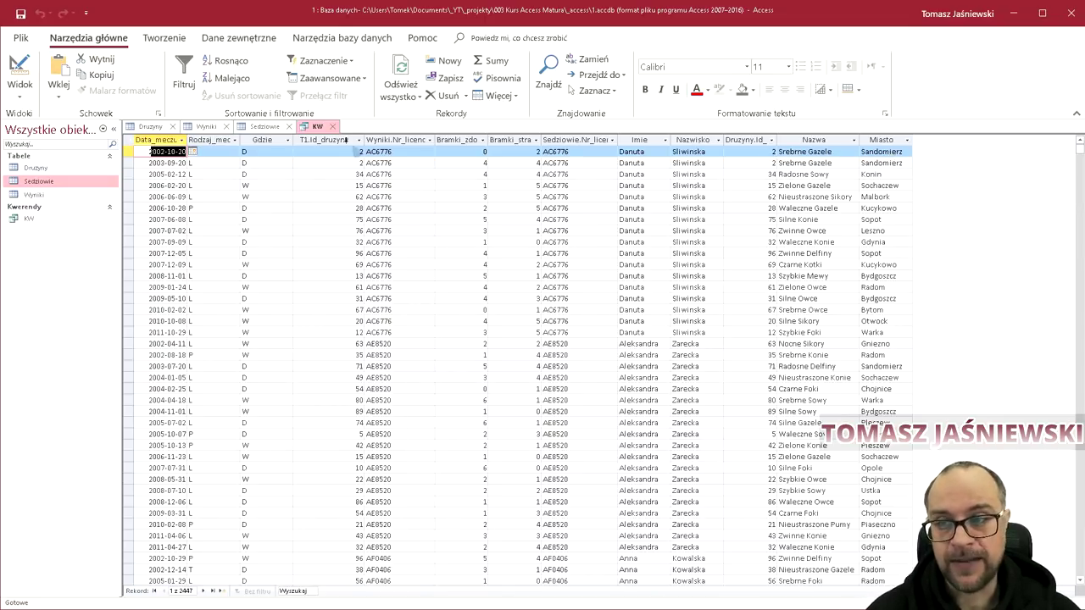
{"action": "right_click", "coordinate": [317, 127]}
Show KW's SQL and highlight the inner SELECT, LEFT JOIN, ON and the Wyniki and Sedziowie tables.
{"action": "left_click", "coordinate": [345, 191]}
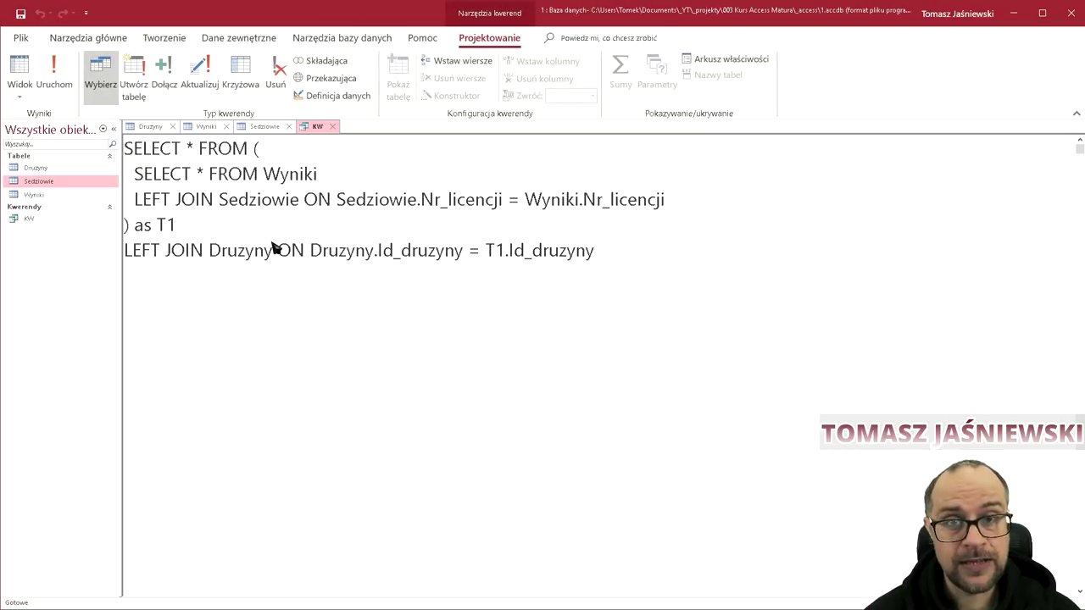
{"action": "left_click_drag", "start_coordinate": [134, 180], "coordinate": [689, 212]}
{"action": "left_click", "coordinate": [317, 178]}
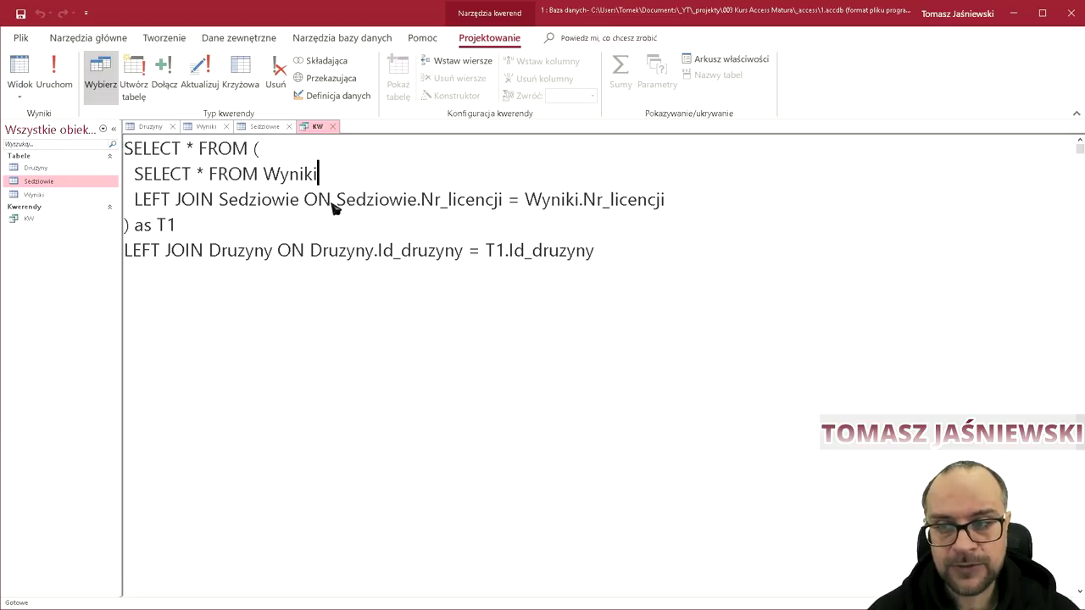
{"action": "left_click_drag", "start_coordinate": [335, 204], "coordinate": [307, 206]}
{"action": "left_click_drag", "start_coordinate": [132, 207], "coordinate": [215, 206]}
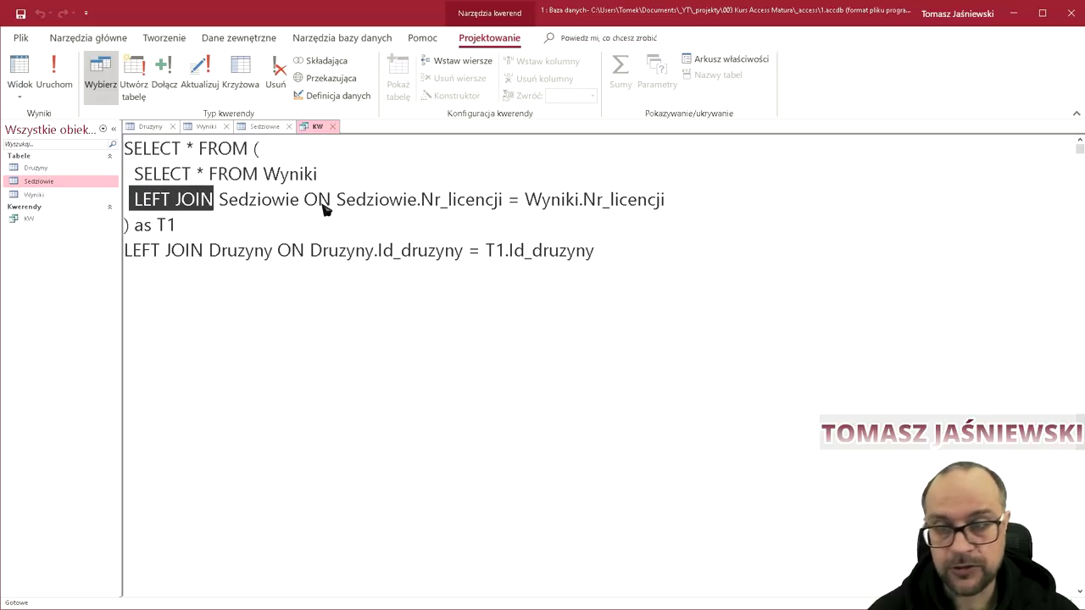
{"action": "left_click", "coordinate": [257, 203]}
{"action": "left_click", "coordinate": [284, 178]}
{"action": "left_click", "coordinate": [273, 206]}
{"action": "left_click", "coordinate": [288, 176]}
{"action": "left_click", "coordinate": [272, 203]}
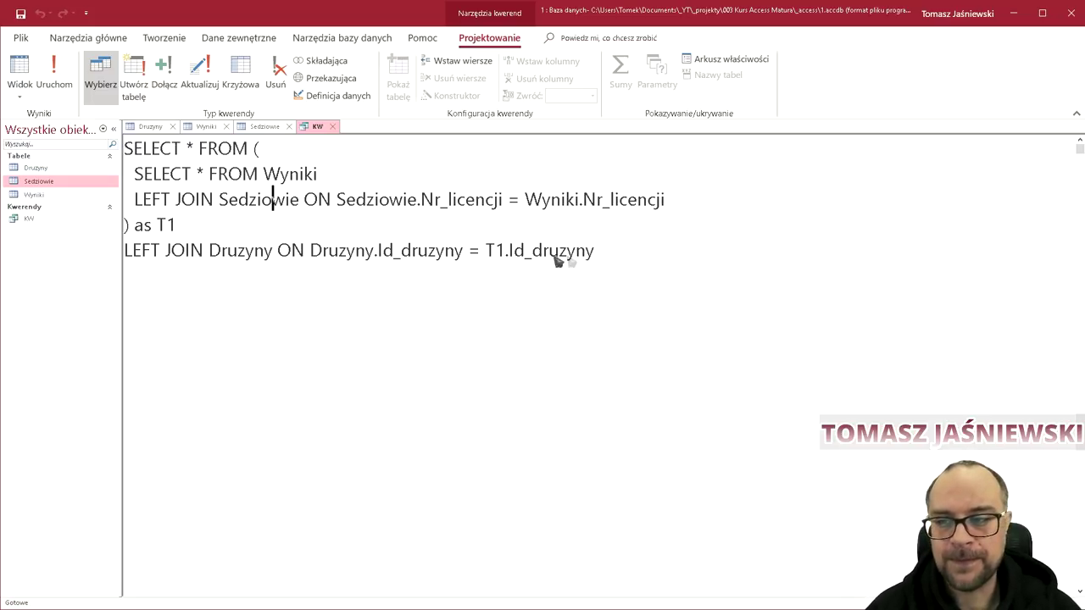
{"action": "left_click_drag", "start_coordinate": [133, 175], "coordinate": [678, 206]}
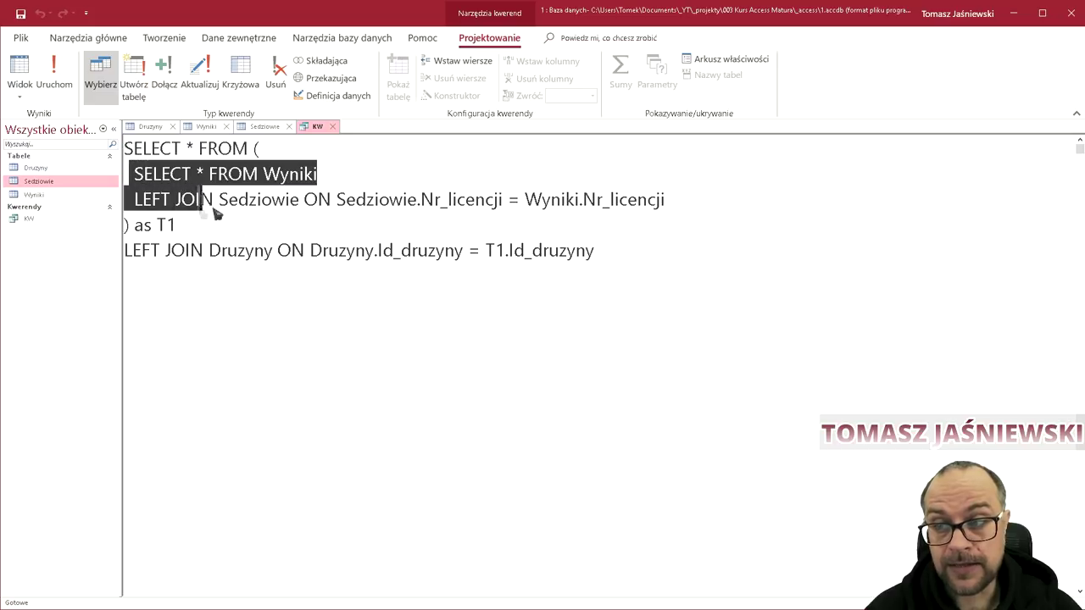
Highlight the parenthesised subquery aliased T1 in the KW SQL text.
{"action": "left_click", "coordinate": [257, 157]}
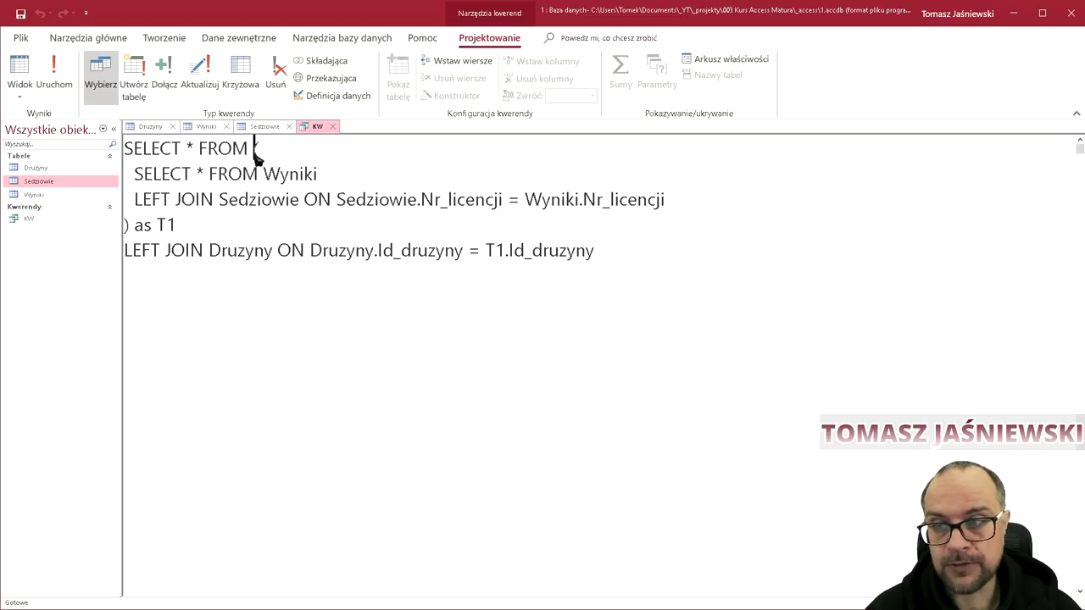
{"action": "left_click", "coordinate": [183, 227]}
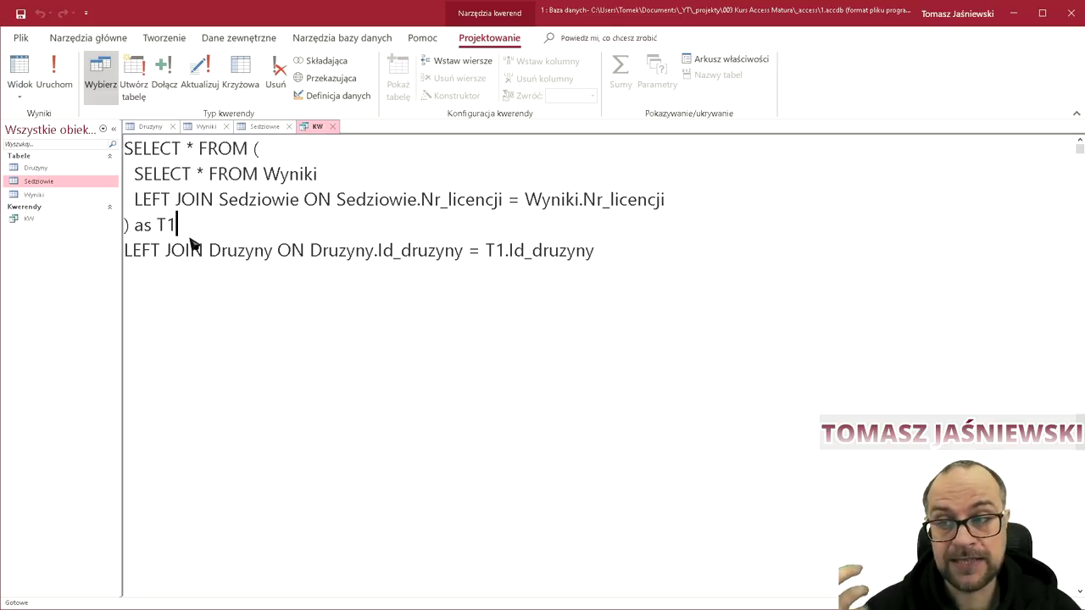
{"action": "left_click_drag", "start_coordinate": [254, 151], "coordinate": [176, 226]}
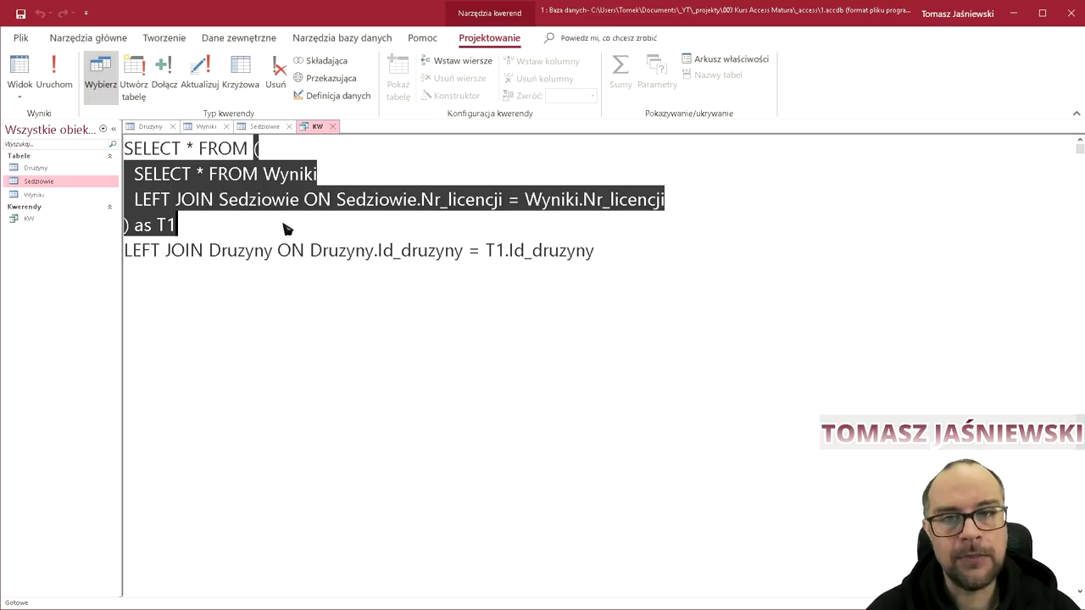
{"action": "left_click", "coordinate": [193, 227]}
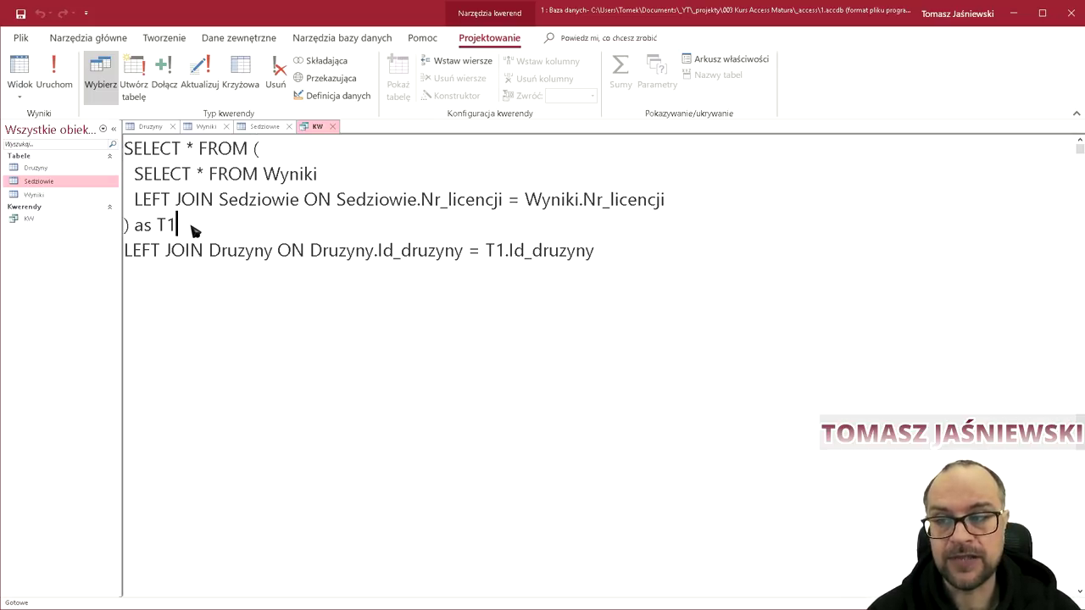
{"action": "left_click", "coordinate": [253, 150], "text": "shift"}
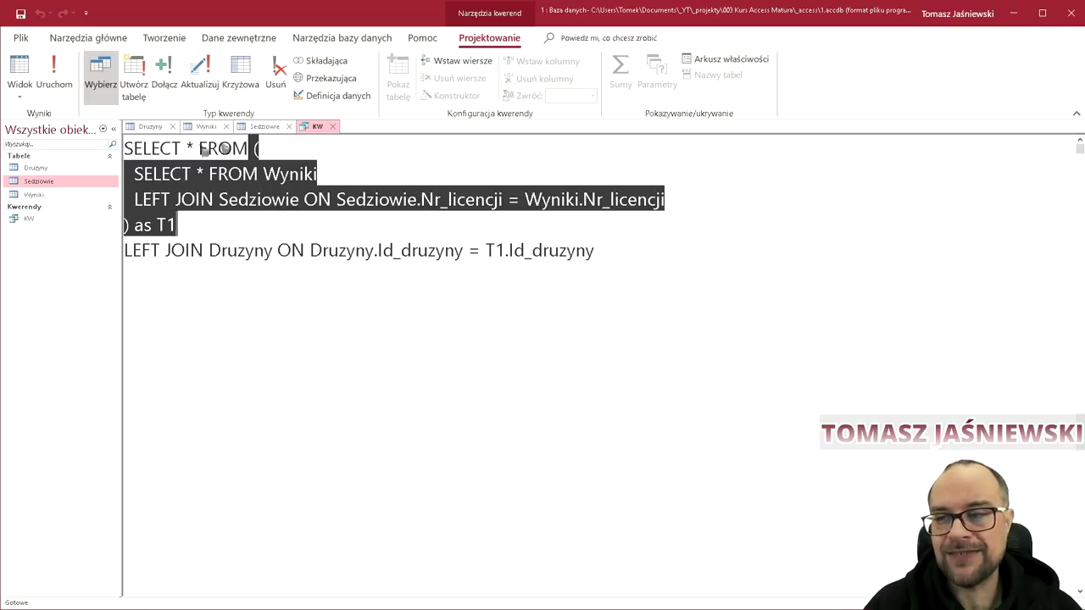
{"action": "left_click", "coordinate": [233, 150]}
{"action": "left_click_drag", "start_coordinate": [257, 149], "coordinate": [275, 226]}
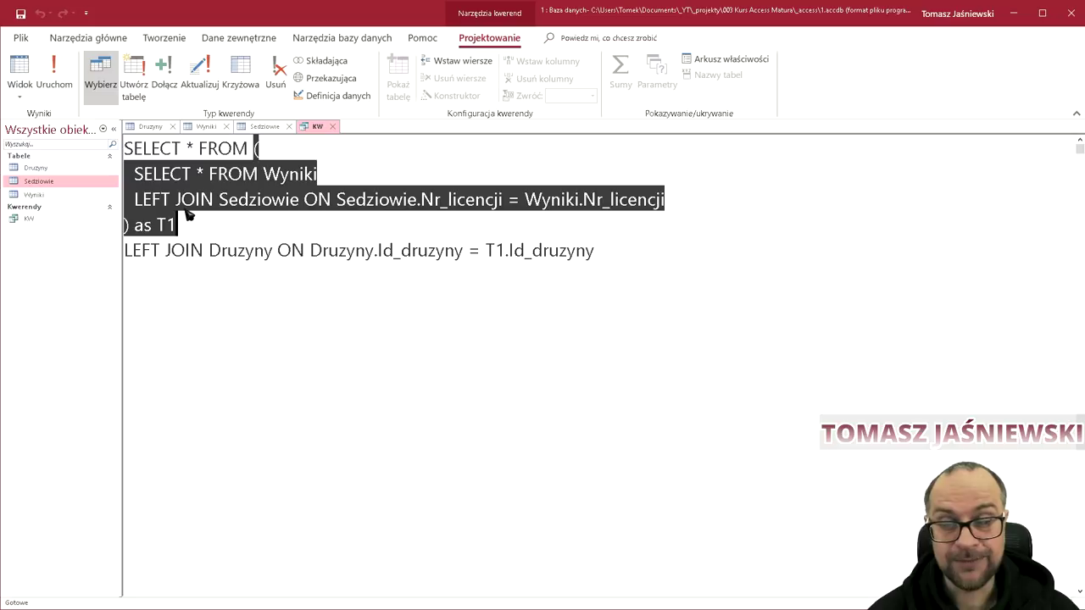
{"action": "left_click", "coordinate": [204, 281]}
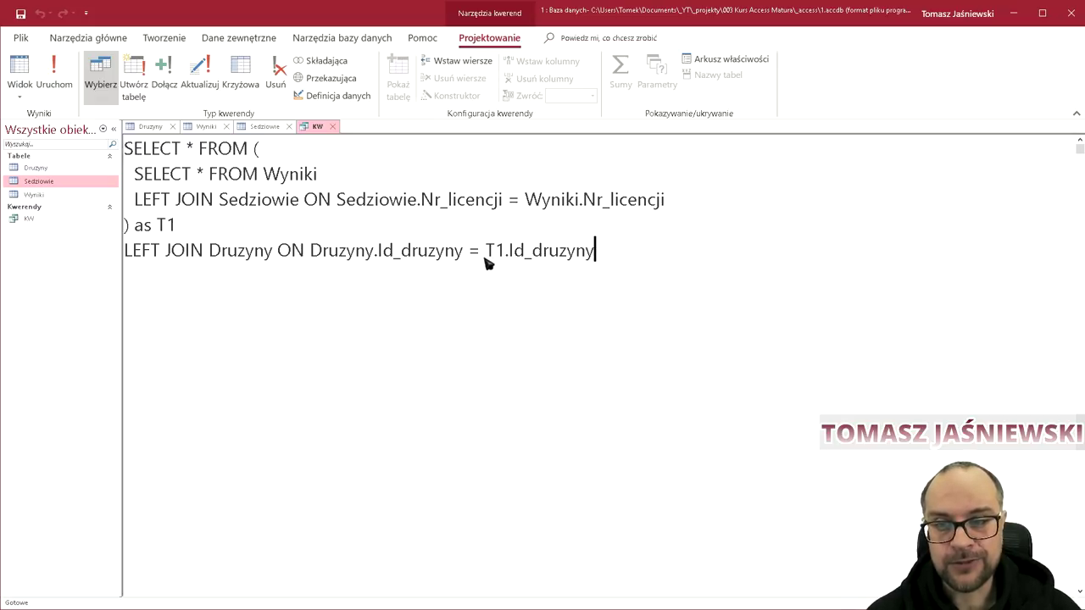
Highlight the ') AS T1' alias line, then run the KW query.
{"action": "mouse_move", "coordinate": [188, 227]}
{"action": "left_mouse_down"}
{"action": "mouse_move", "coordinate": [122, 223]}
{"action": "mouse_move", "coordinate": [253, 149]}
{"action": "left_mouse_up"}
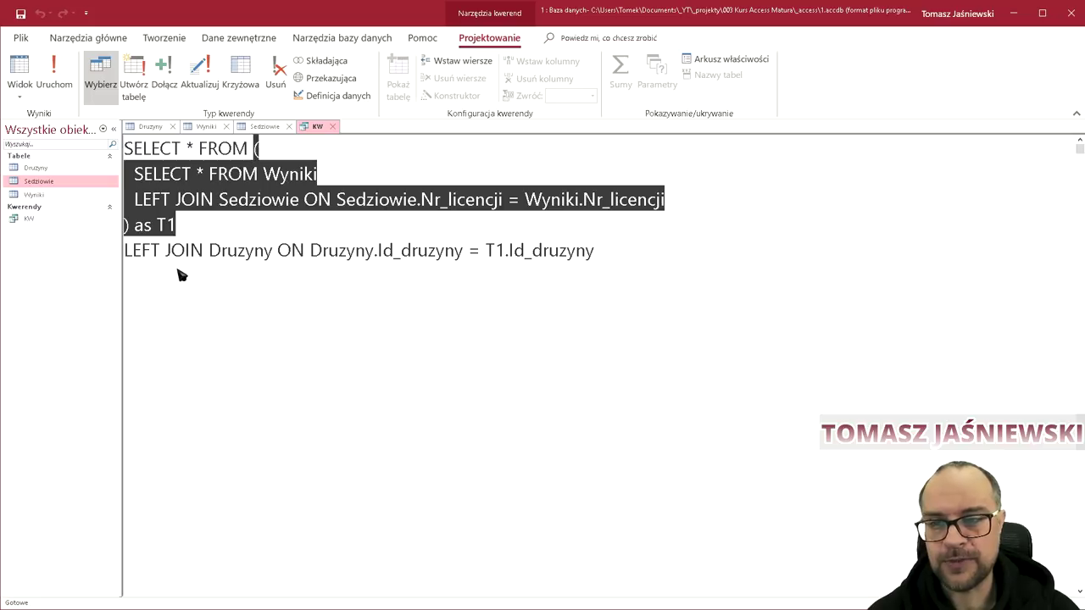
{"action": "left_click", "coordinate": [661, 251]}
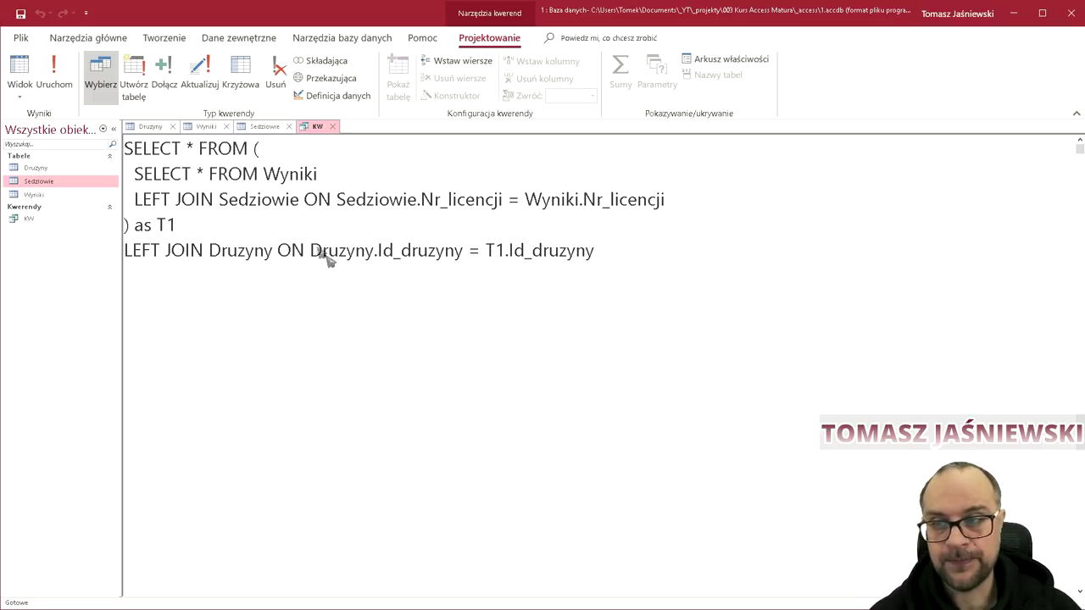
{"action": "left_click", "coordinate": [53, 74]}
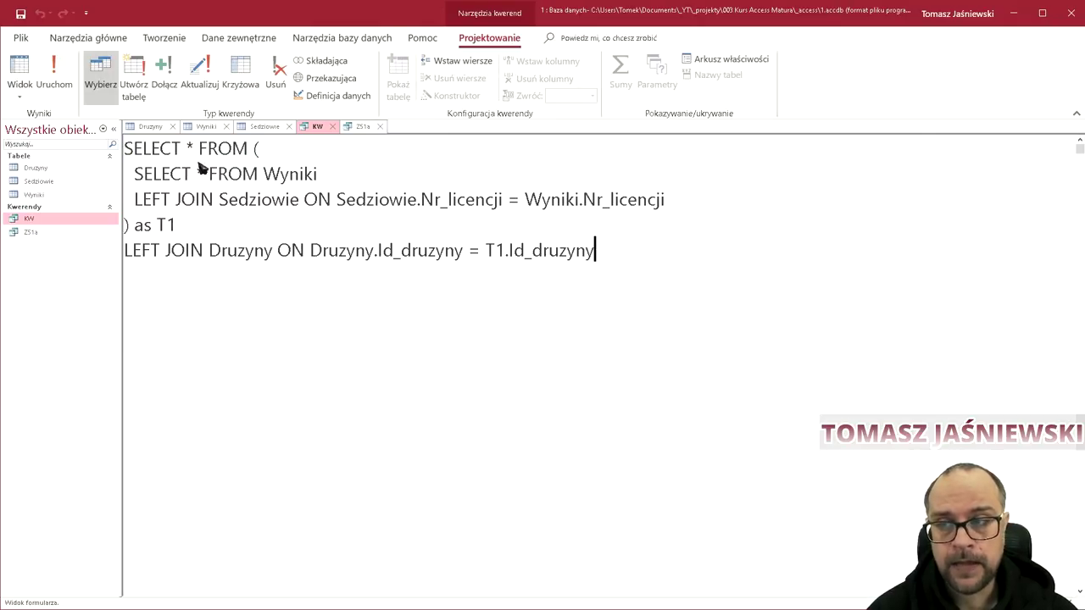
{"action": "left_click", "coordinate": [53, 74]}
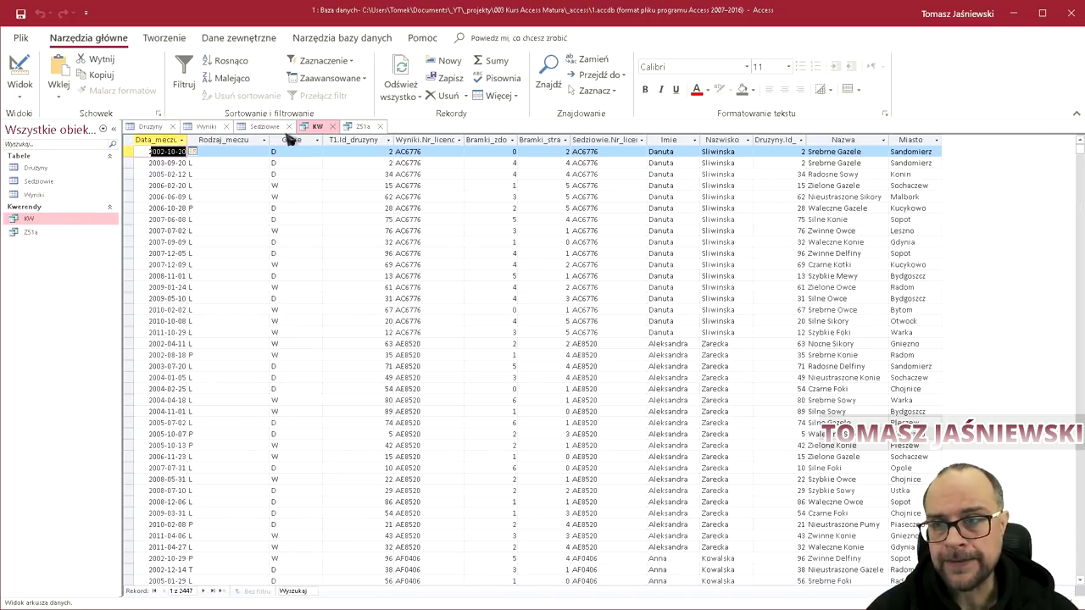
Save the KW query and compare its results with the ZS1a query tab.
{"action": "right_click", "coordinate": [306, 127]}
{"action": "left_click", "coordinate": [383, 137]}
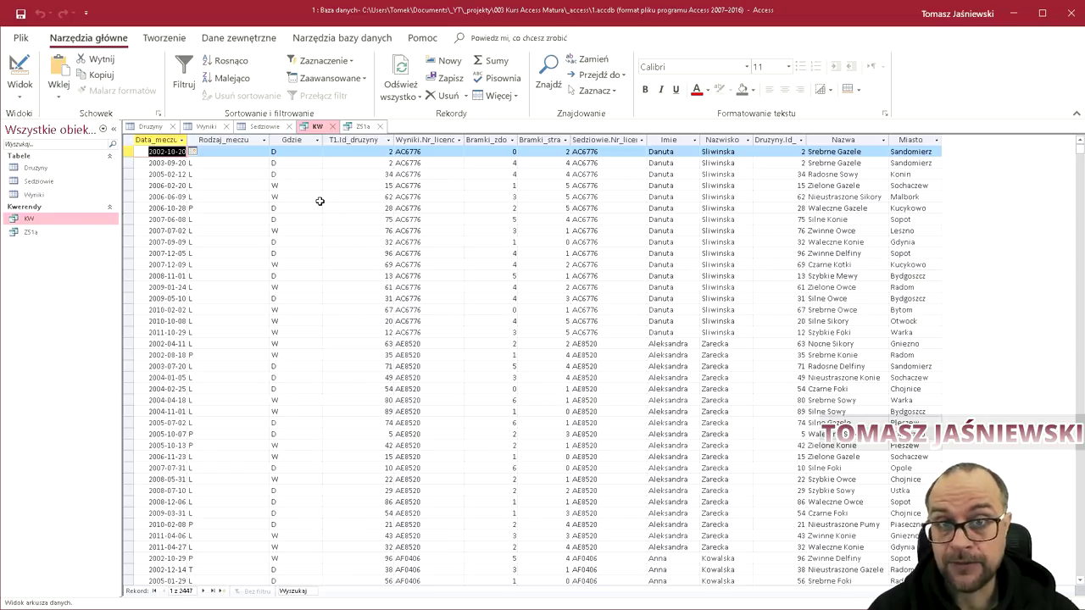
{"action": "left_click", "coordinate": [362, 127]}
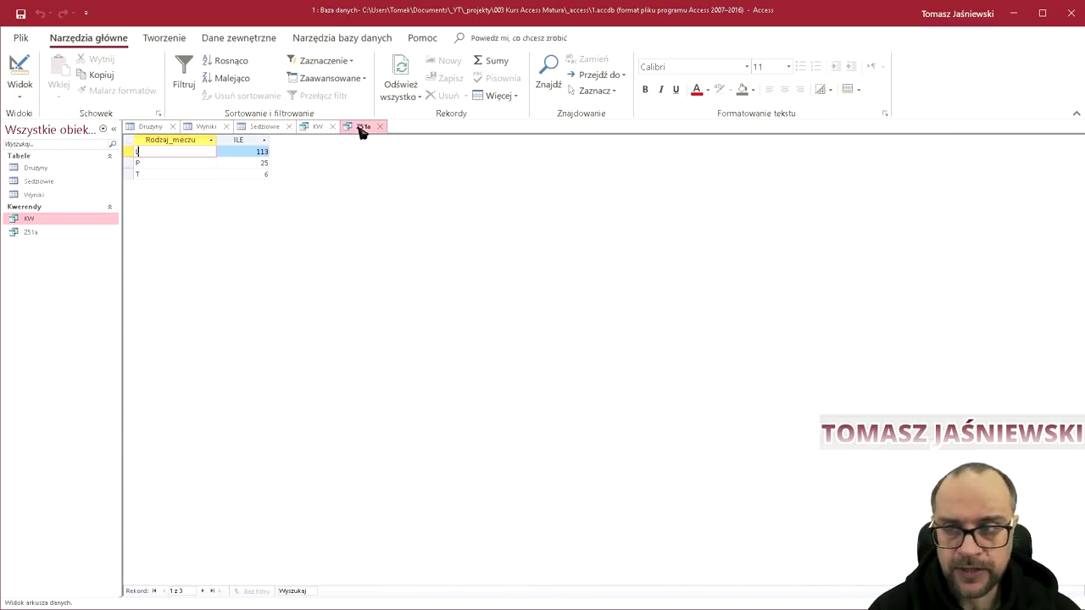
{"action": "left_click", "coordinate": [315, 127]}
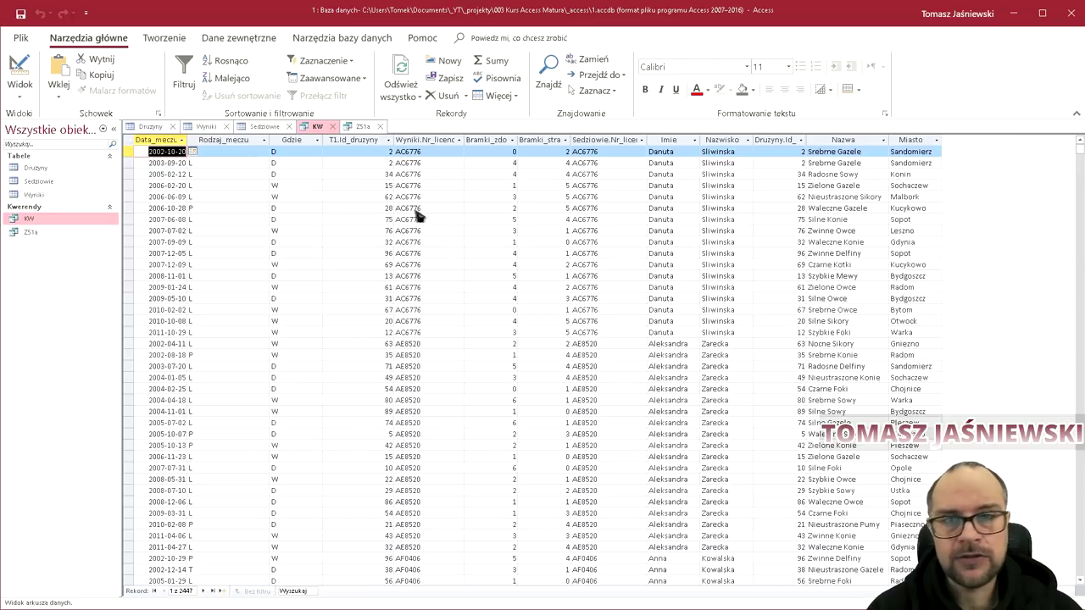
Switch the KW query's view several times from its tab's context menu.
{"action": "right_click", "coordinate": [314, 131]}
{"action": "left_click", "coordinate": [329, 140]}
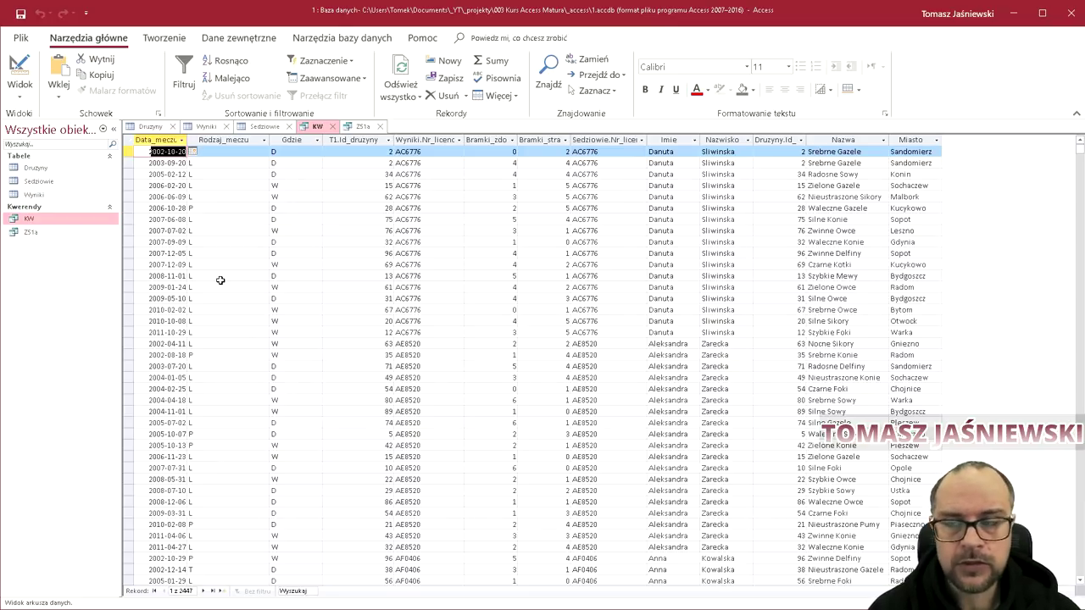
{"action": "right_click", "coordinate": [310, 127]}
{"action": "left_click", "coordinate": [328, 144]}
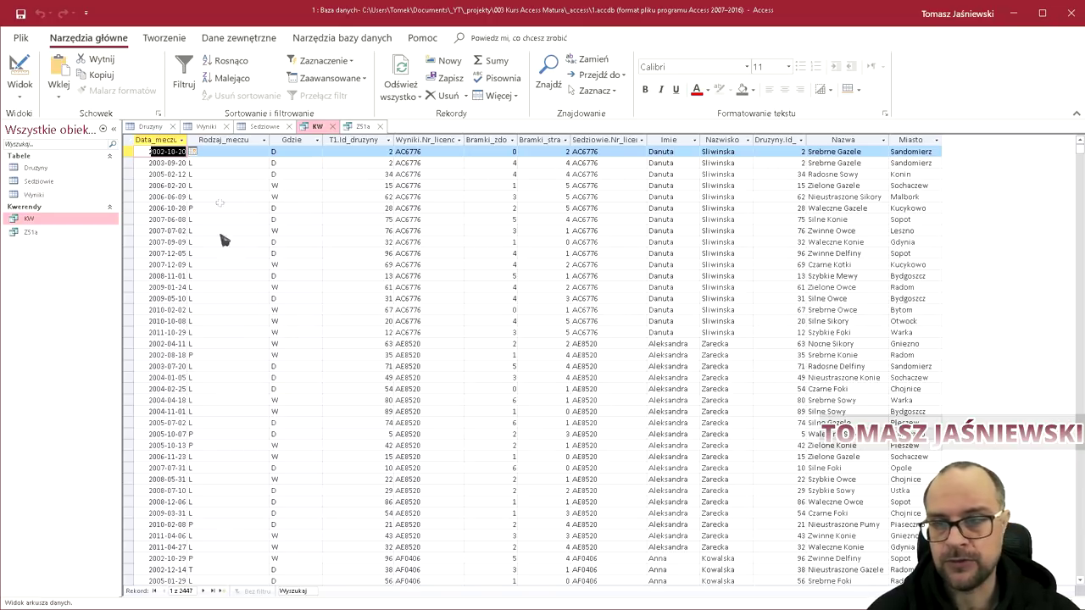
{"action": "right_click", "coordinate": [318, 129]}
Review the KW query results, selecting the Rodzaj_meczu column and the 2006-10-28 match.
{"action": "key", "text": "Escape"}
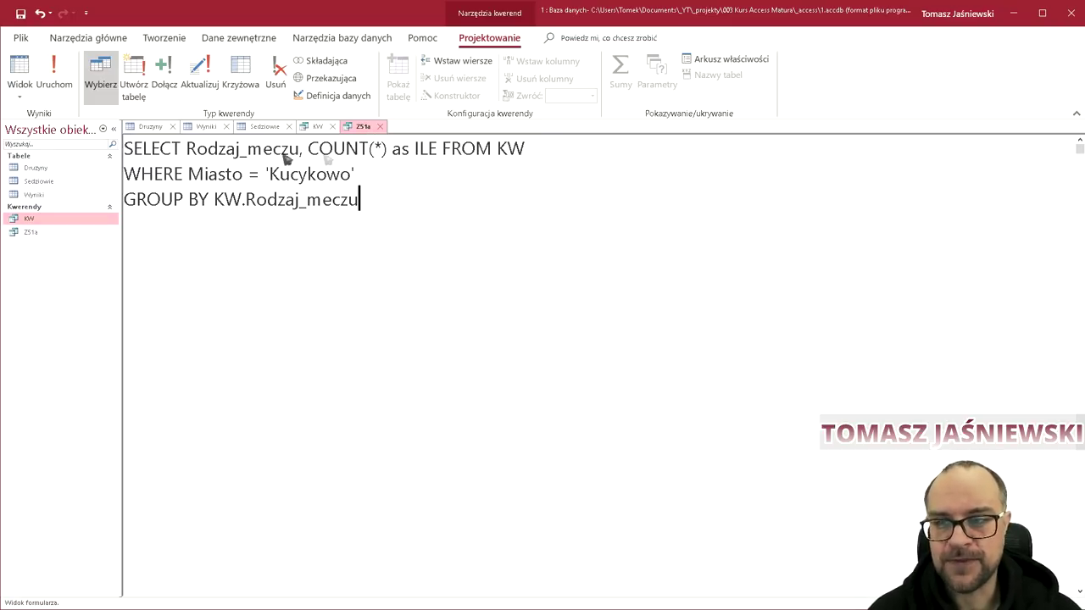
{"action": "left_click", "coordinate": [317, 126]}
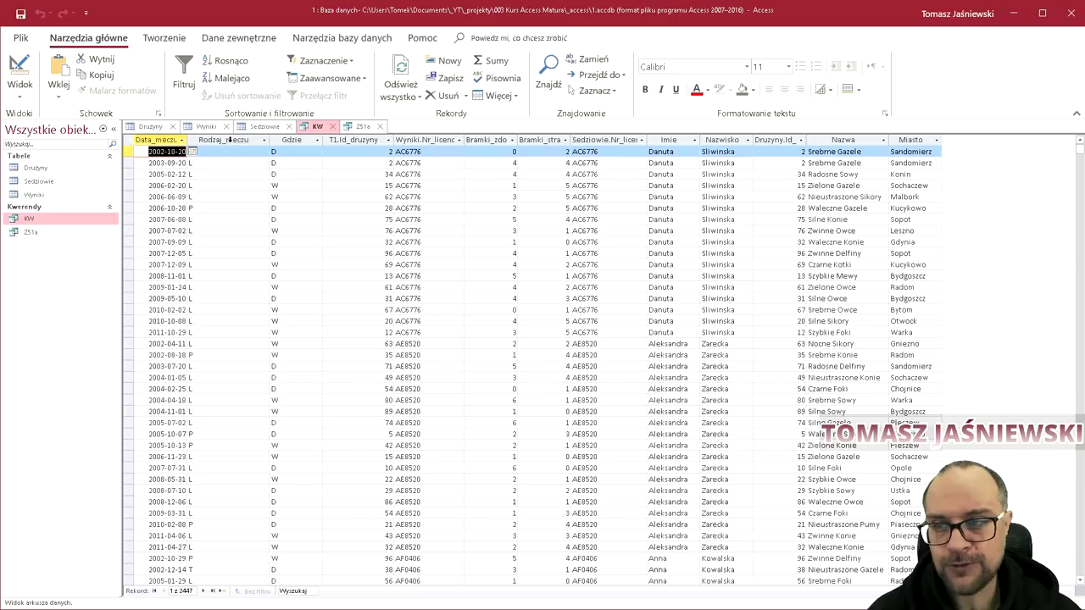
{"action": "left_click", "coordinate": [229, 140]}
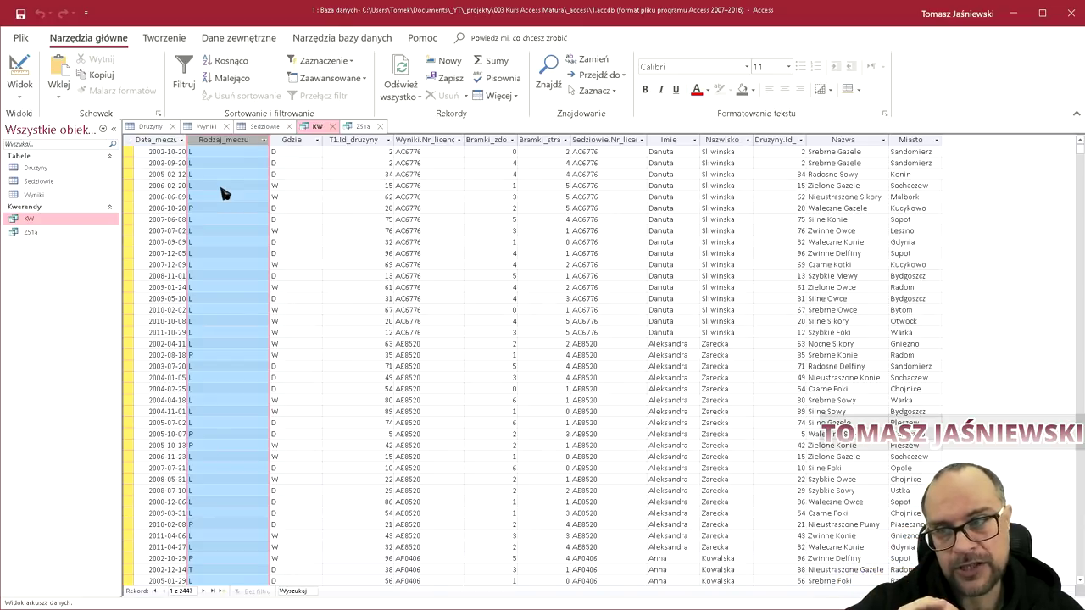
{"action": "left_click", "coordinate": [198, 208]}
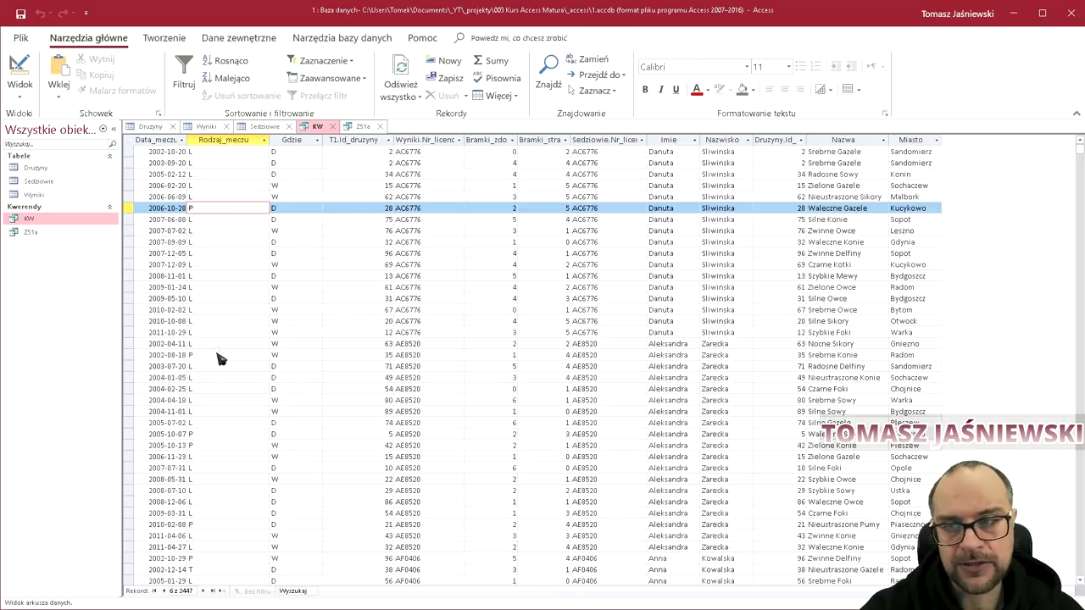
In the ZS1a SQL, move the FROM KW clause onto its own line.
{"action": "left_click", "coordinate": [365, 129]}
{"action": "right_click", "coordinate": [363, 127]}
{"action": "key", "text": "Escape"}
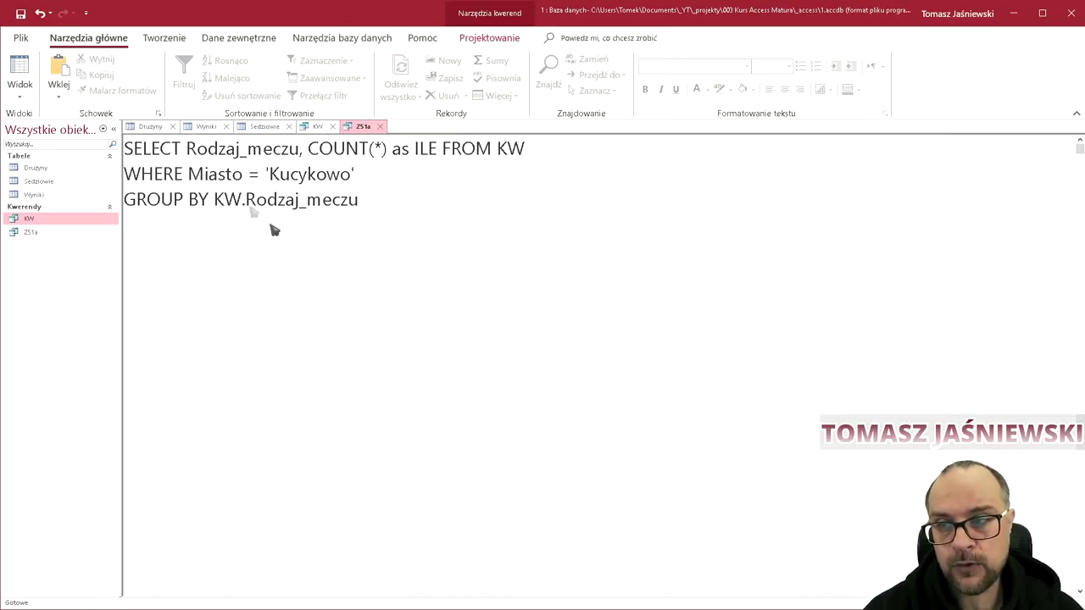
{"action": "left_click_drag", "start_coordinate": [382, 202], "coordinate": [123, 210]}
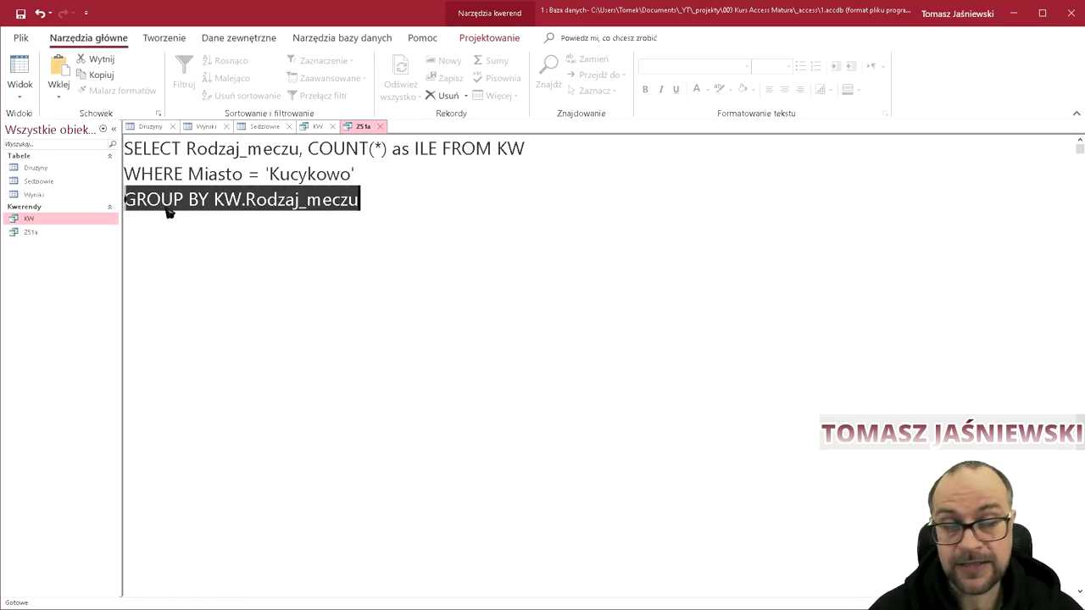
{"action": "left_click_drag", "start_coordinate": [186, 150], "coordinate": [246, 160]}
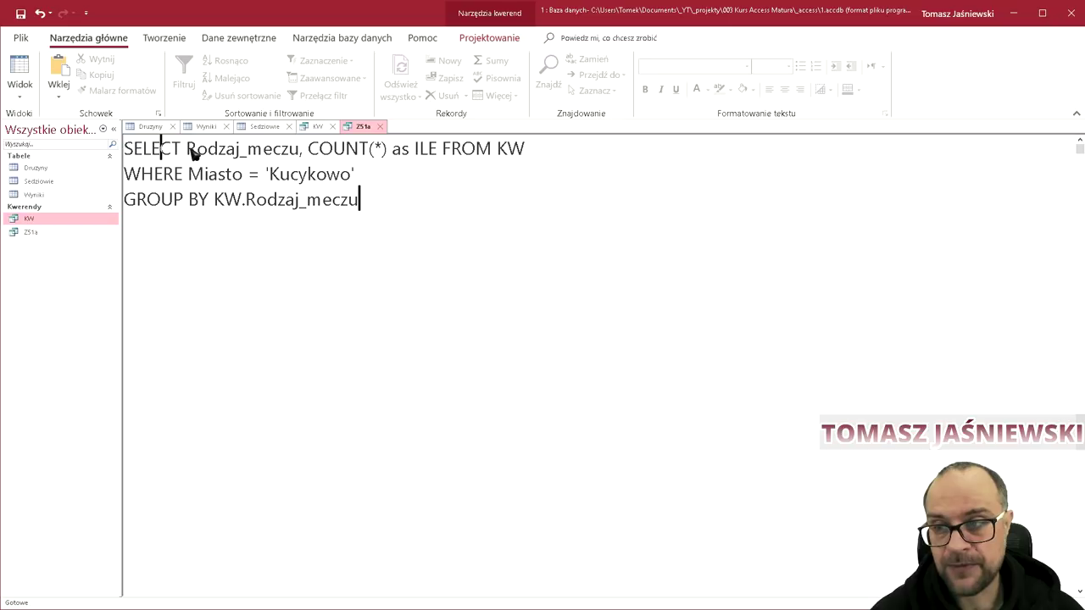
{"action": "left_click_drag", "start_coordinate": [246, 160], "coordinate": [387, 158]}
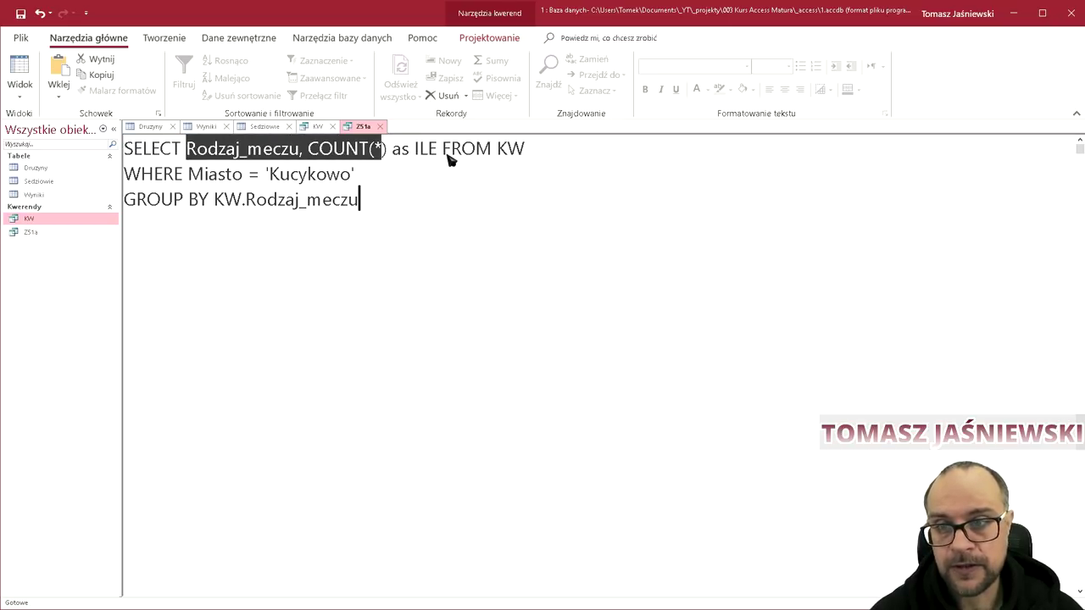
{"action": "left_click_drag", "start_coordinate": [444, 155], "coordinate": [526, 154]}
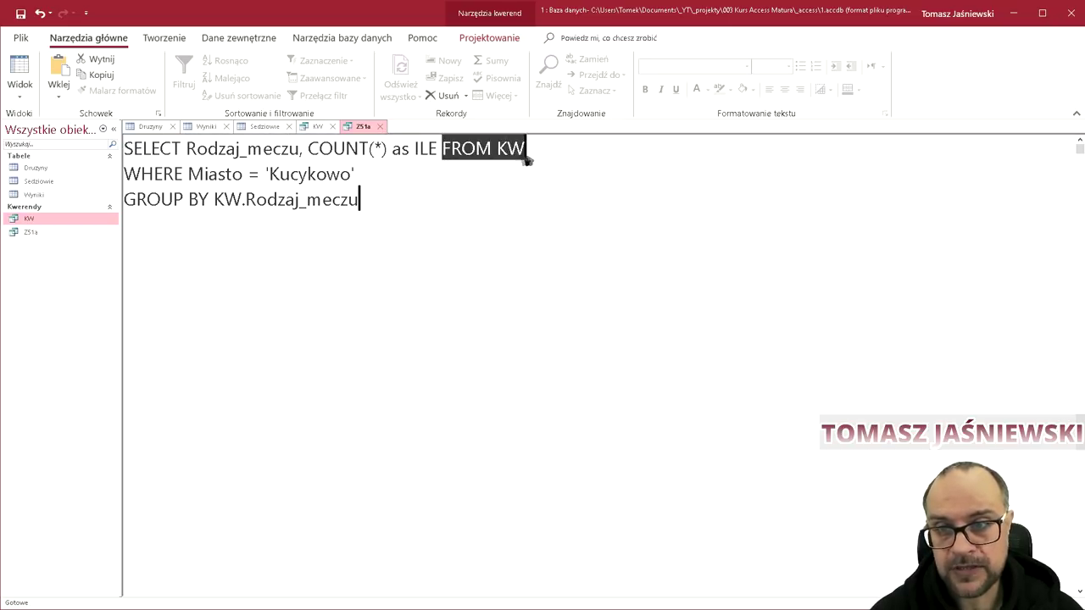
{"action": "left_click", "coordinate": [439, 151]}
{"action": "key", "text": "Return"}
{"action": "left_click", "coordinate": [208, 174]}
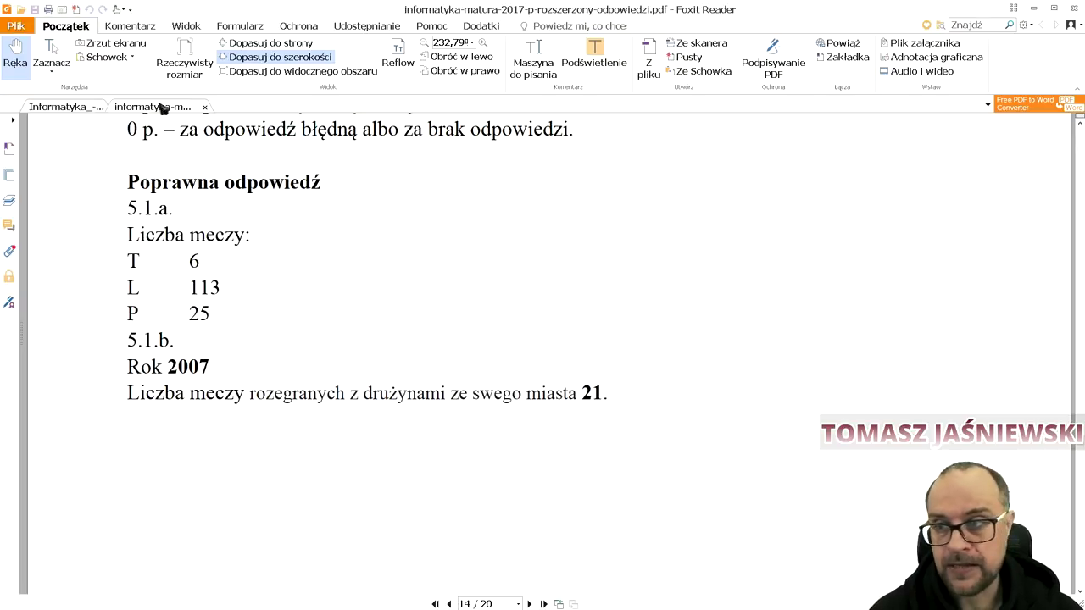
Switch to the exam sheet PDF showing Zadanie 5.1.
{"action": "left_click", "coordinate": [55, 109]}
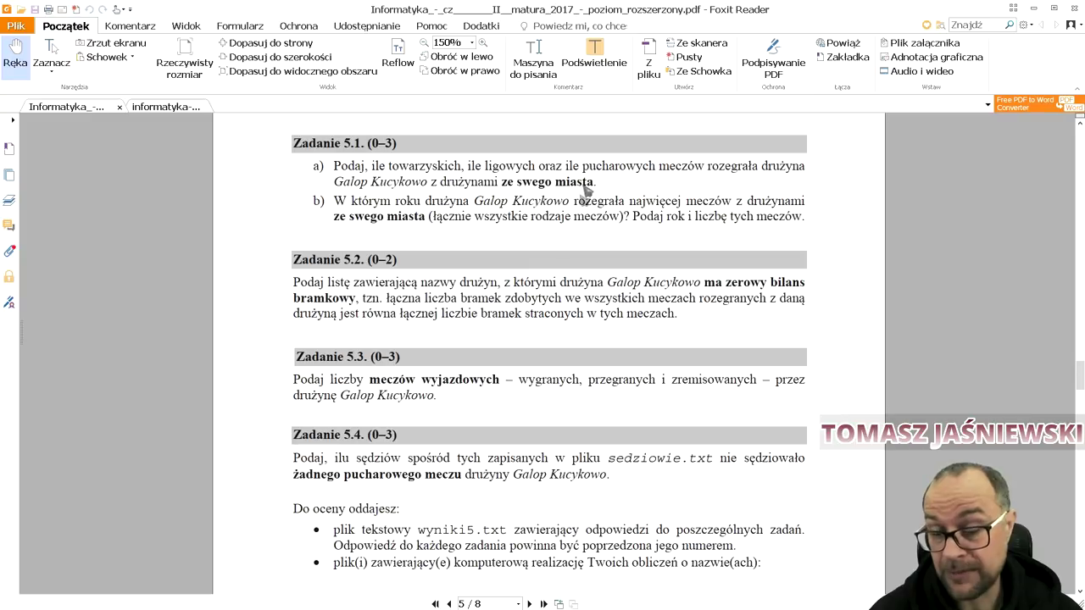
Return to the ZS1a query SQL in Access.
{"action": "key", "text": "alt+Tab"}
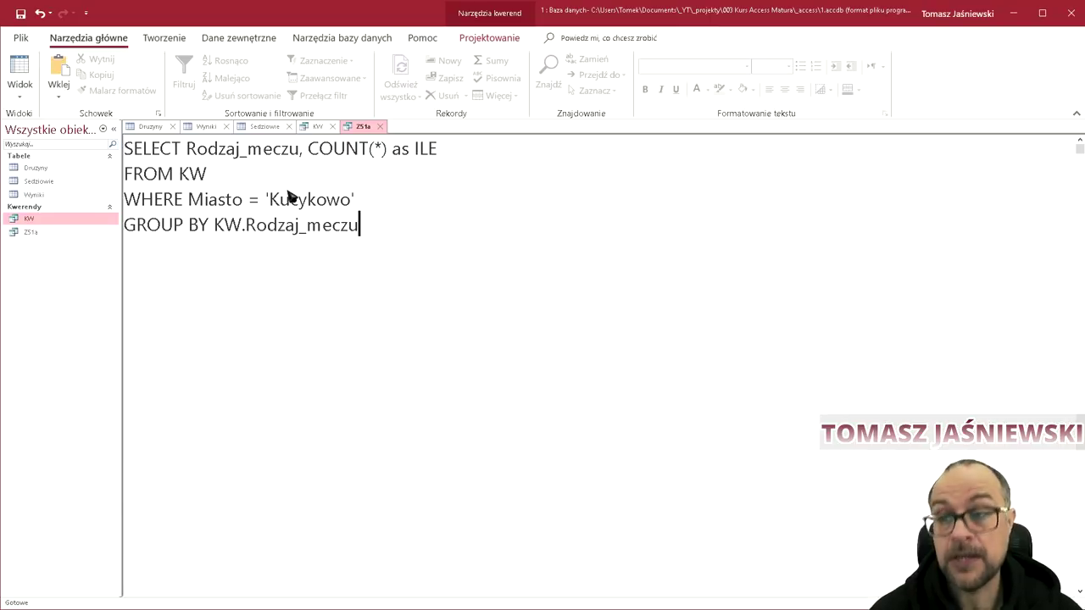
{"action": "key", "text": "Up"}
{"action": "key", "text": "Up"}
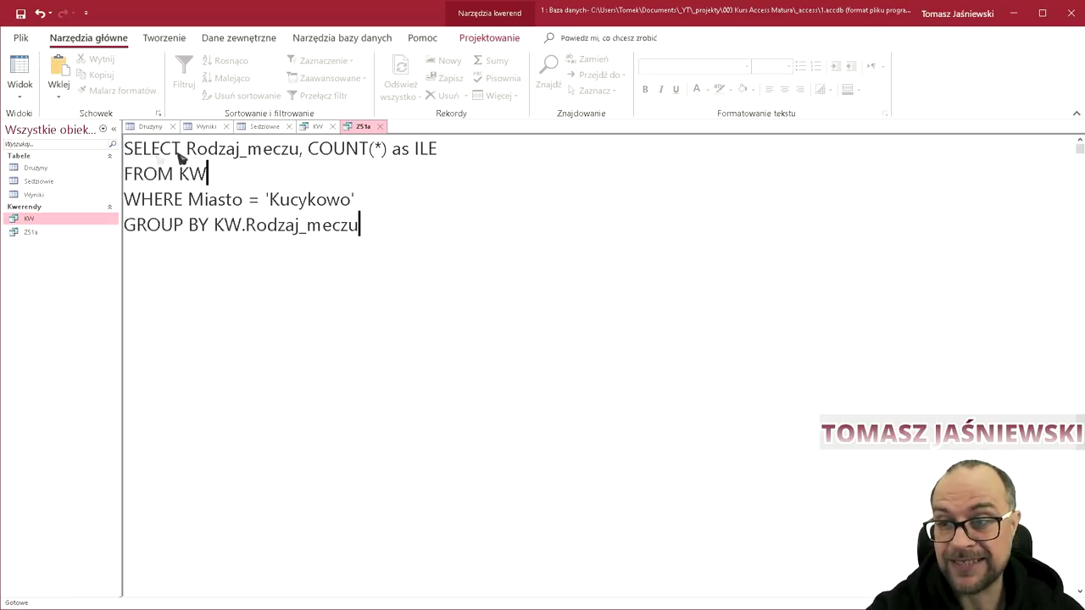
{"action": "left_click_drag", "start_coordinate": [186, 150], "coordinate": [495, 150]}
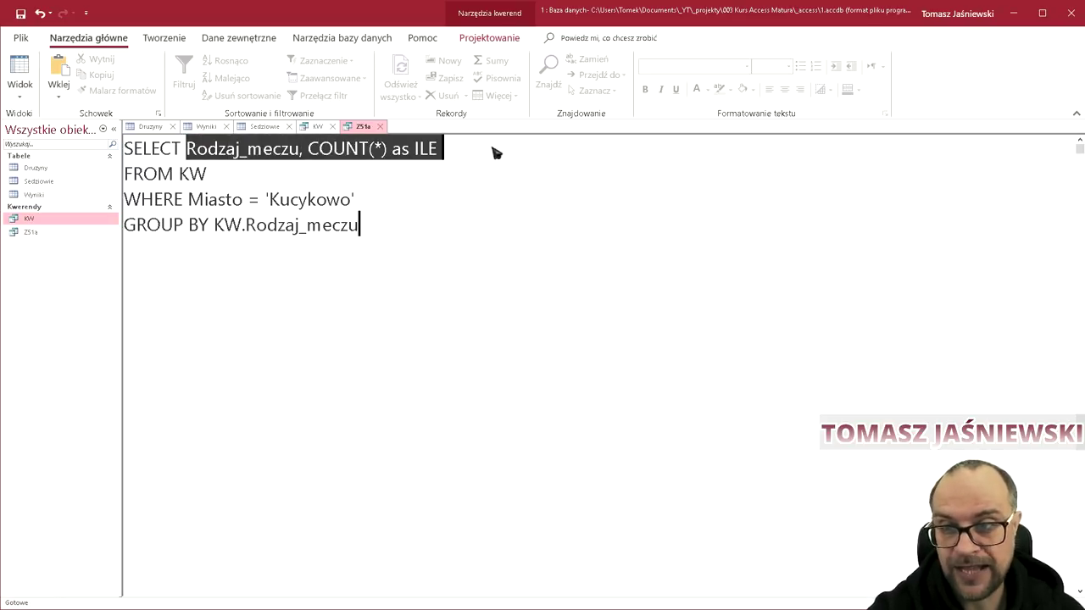
{"action": "double_click", "coordinate": [194, 175]}
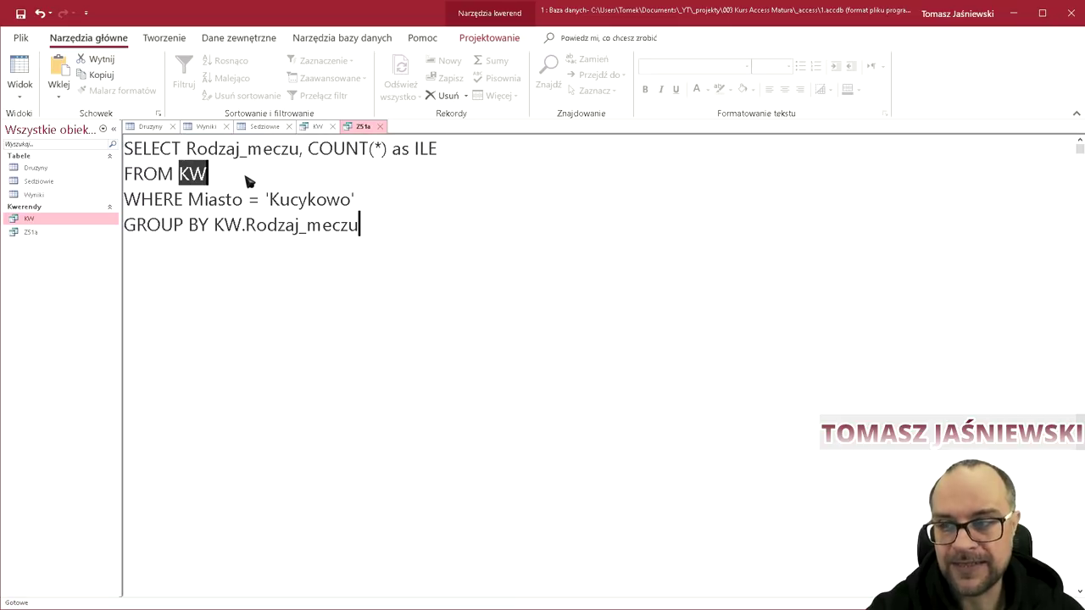
{"action": "left_click", "coordinate": [188, 202]}
{"action": "left_click_drag", "start_coordinate": [188, 202], "coordinate": [419, 201]}
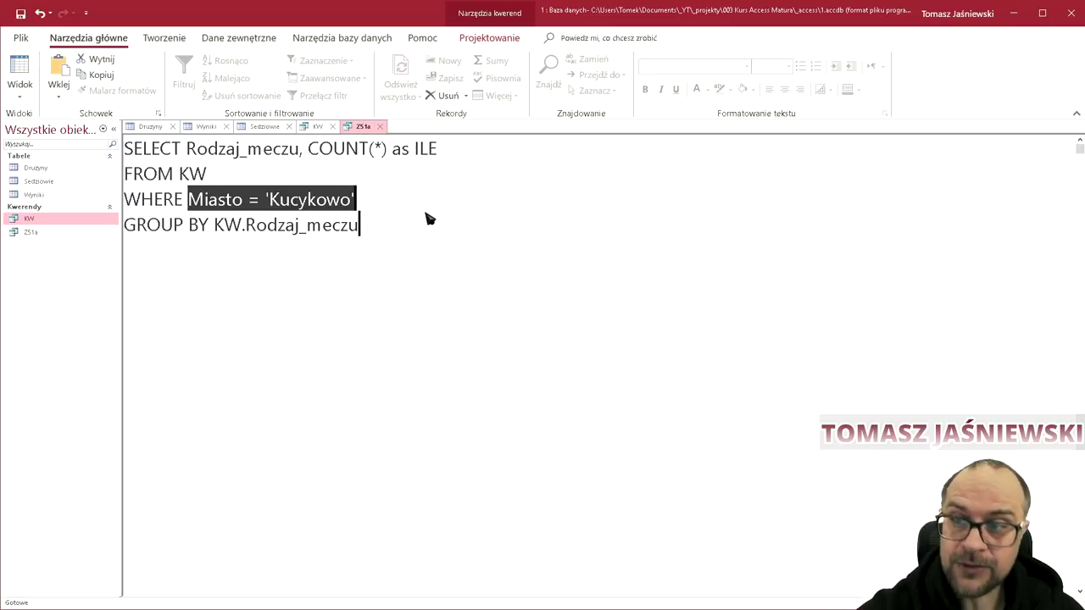
{"action": "left_click", "coordinate": [174, 226]}
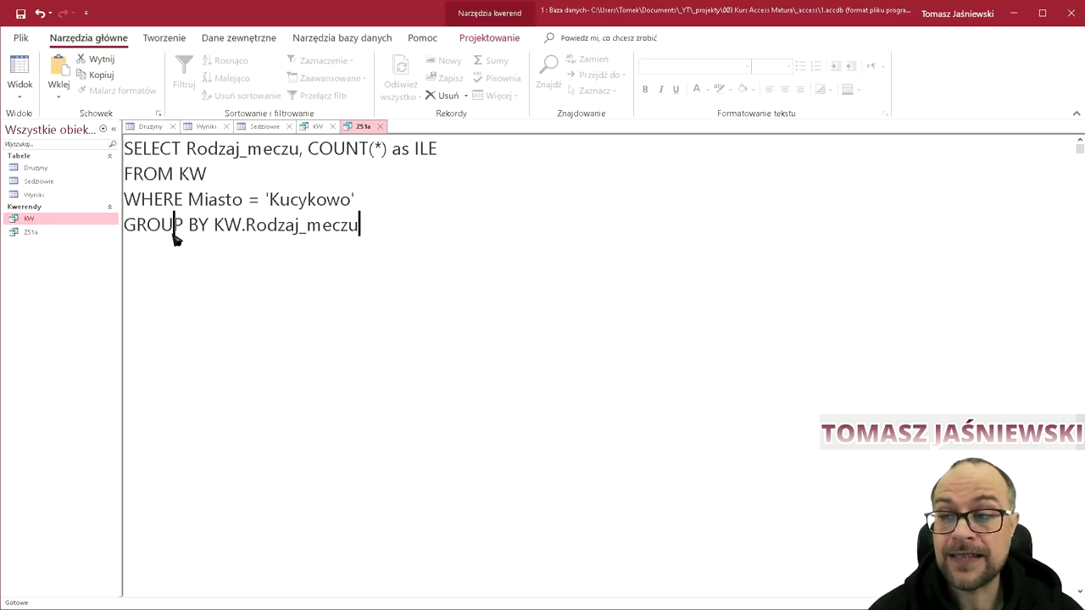
{"action": "left_click_drag", "start_coordinate": [406, 221], "coordinate": [81, 235]}
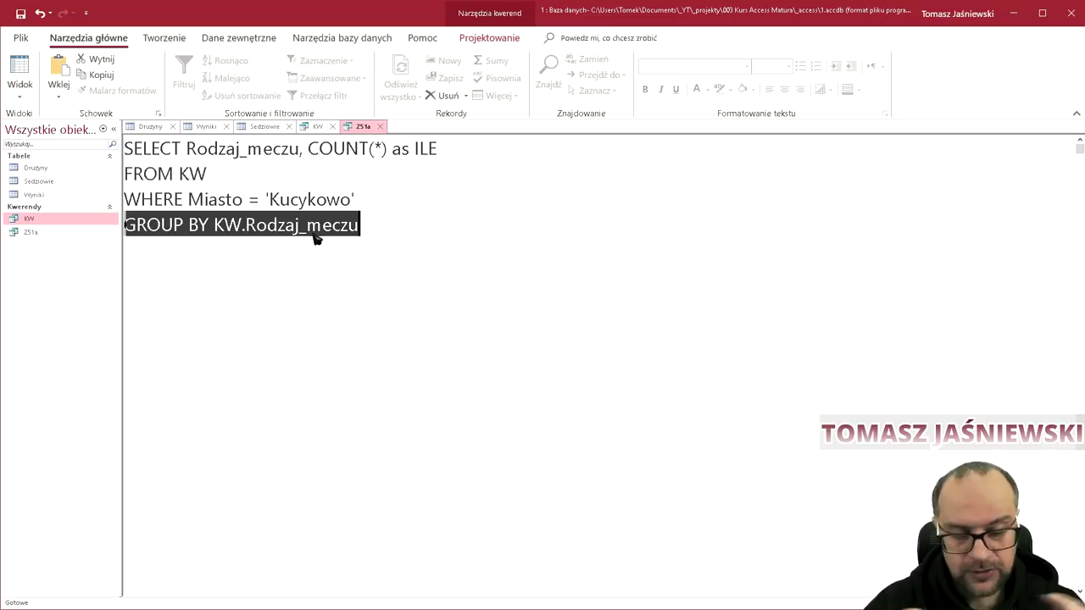
{"action": "left_click", "coordinate": [310, 152]}
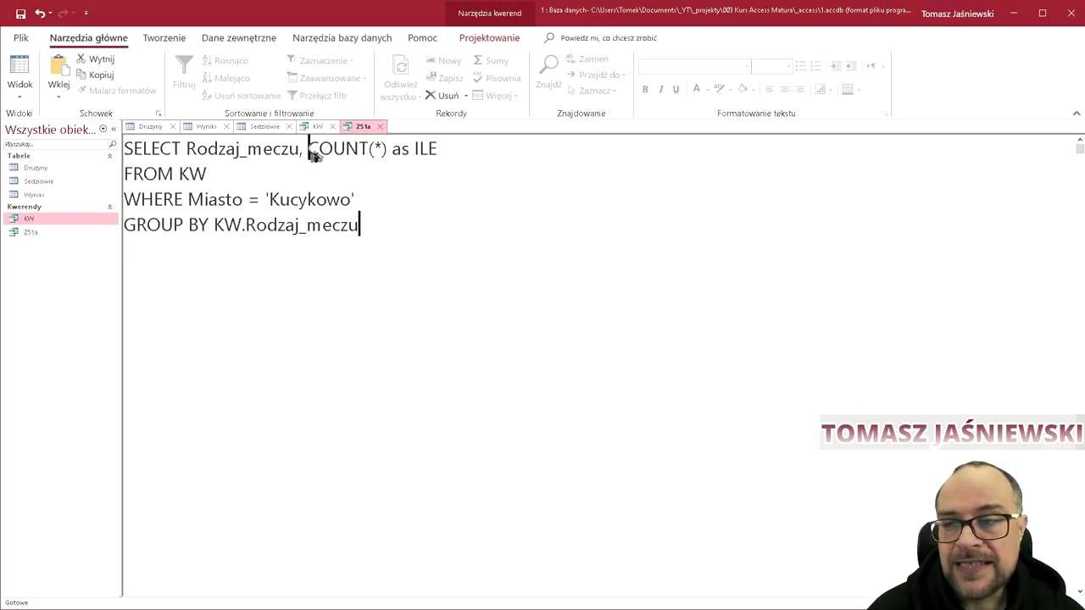
{"action": "left_click_drag", "start_coordinate": [312, 153], "coordinate": [380, 149]}
{"action": "left_click", "coordinate": [382, 149]}
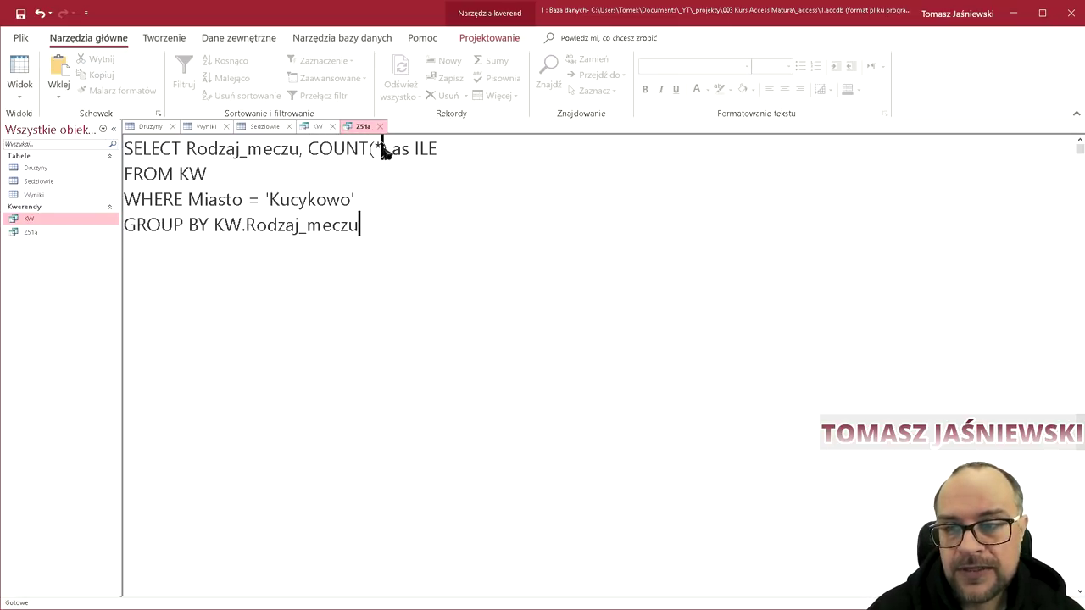
{"action": "key", "text": "BackSpace"}
{"action": "type", "text": "Rodzaj_meczy"}
{"action": "key", "text": "BackSpace"}
{"action": "type", "text": "u"}
{"action": "key", "text": "shift+Left"}
{"action": "key", "text": "shift+Left"}
{"action": "key", "text": "shift+Left"}
{"action": "key", "text": "shift+Left"}
{"action": "key", "text": "shift+Left"}
{"action": "key", "text": "shift+Left"}
{"action": "key", "text": "shift+Left"}
{"action": "type", "text": "*"}
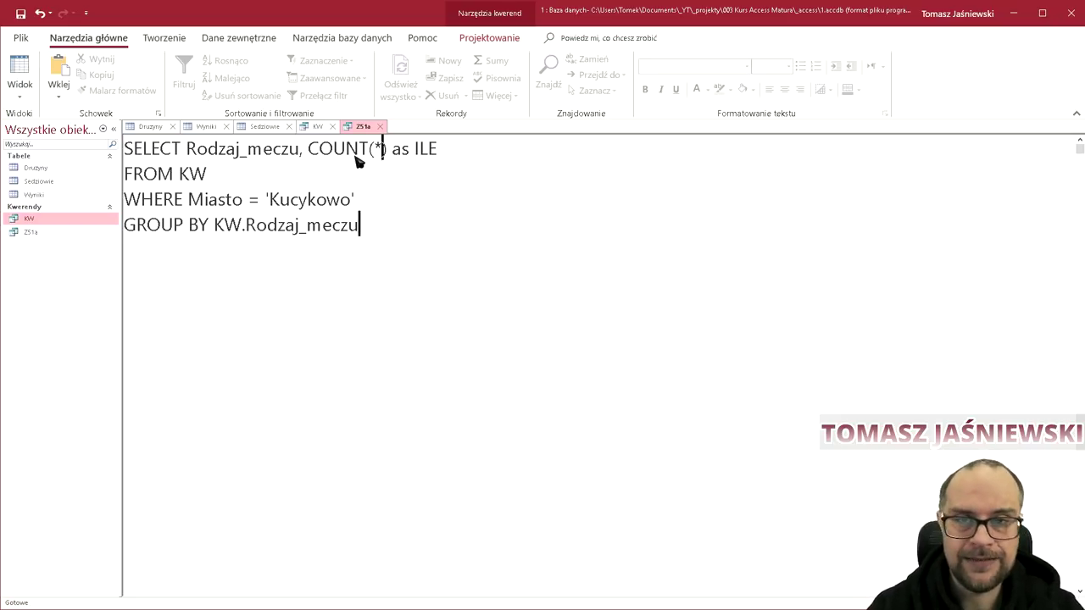
{"action": "left_click_drag", "start_coordinate": [308, 150], "coordinate": [391, 151]}
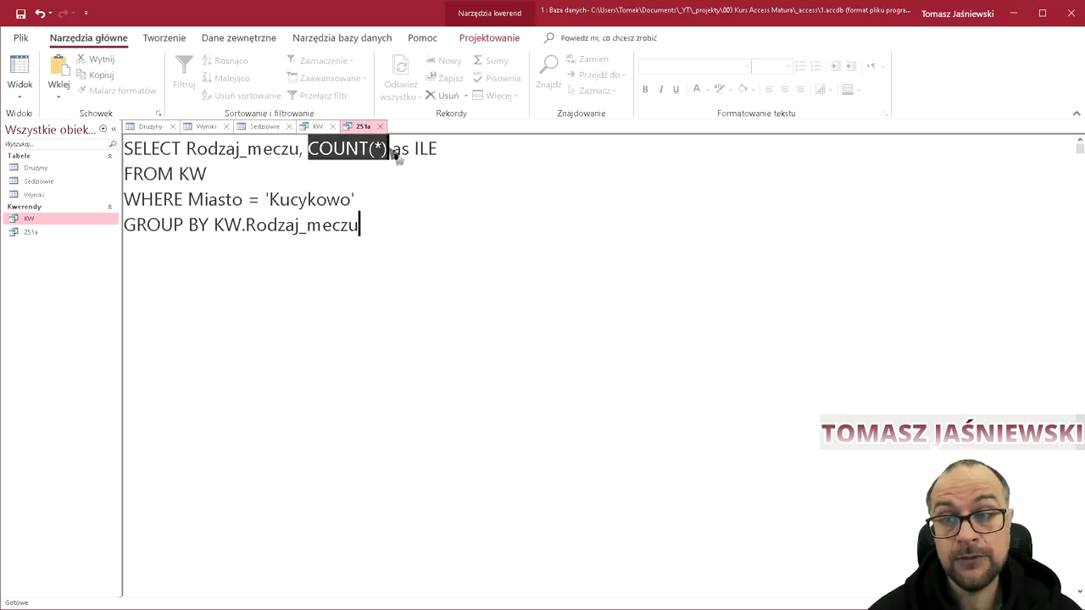
{"action": "left_click", "coordinate": [393, 152]}
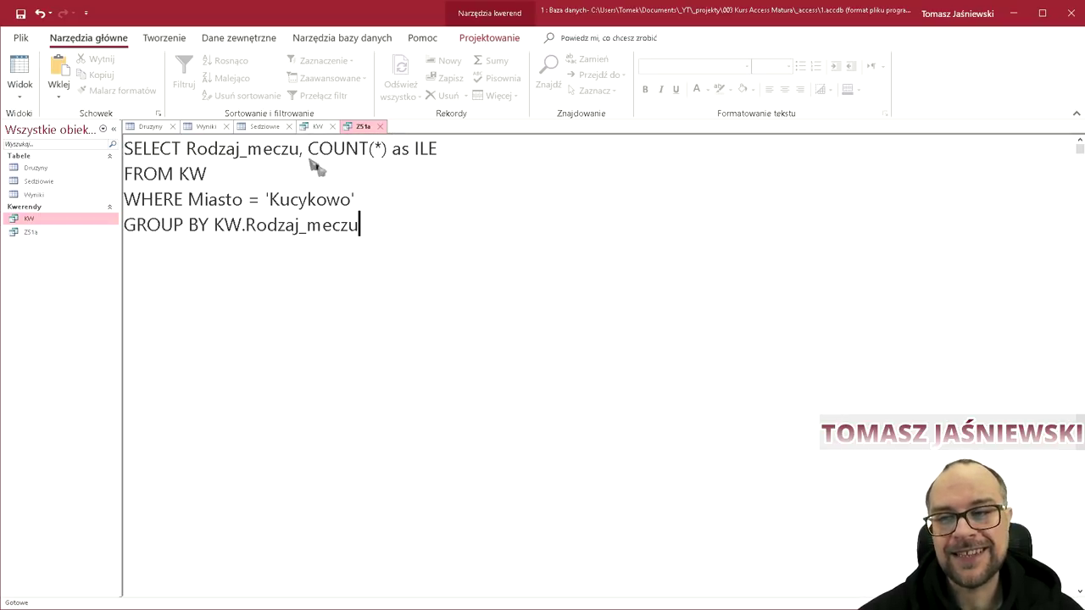
{"action": "left_click_drag", "start_coordinate": [391, 152], "coordinate": [454, 158]}
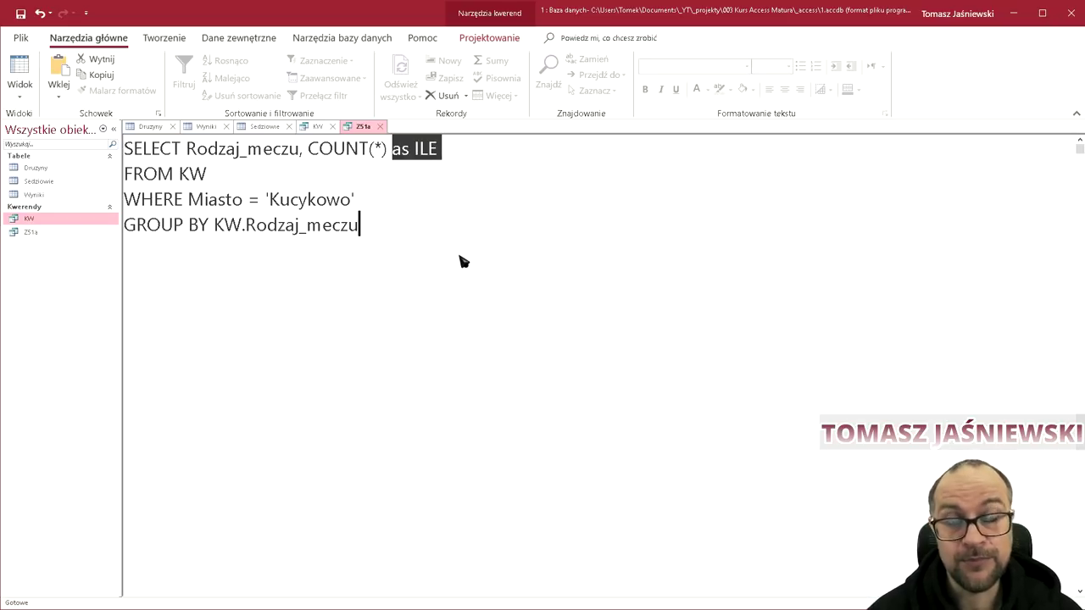
{"action": "left_click", "coordinate": [484, 39]}
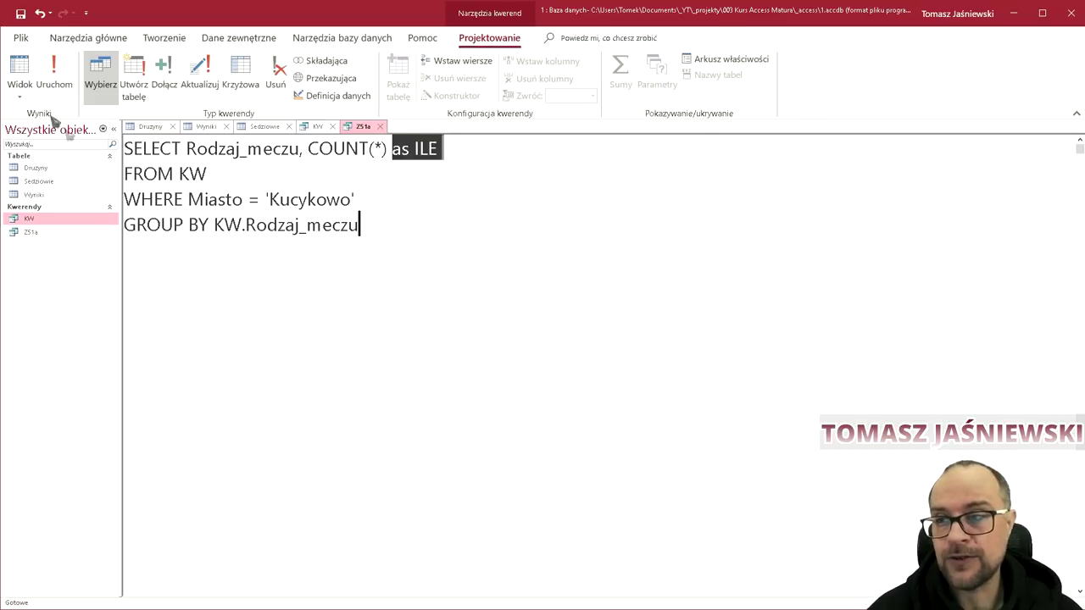
{"action": "left_click", "coordinate": [55, 93]}
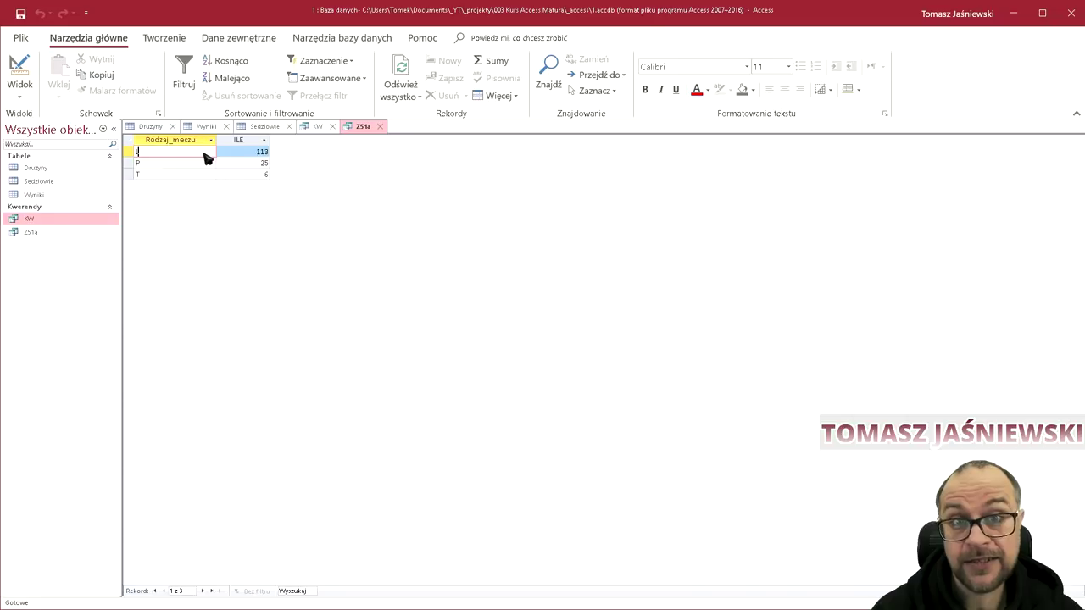
{"action": "left_click", "coordinate": [161, 168]}
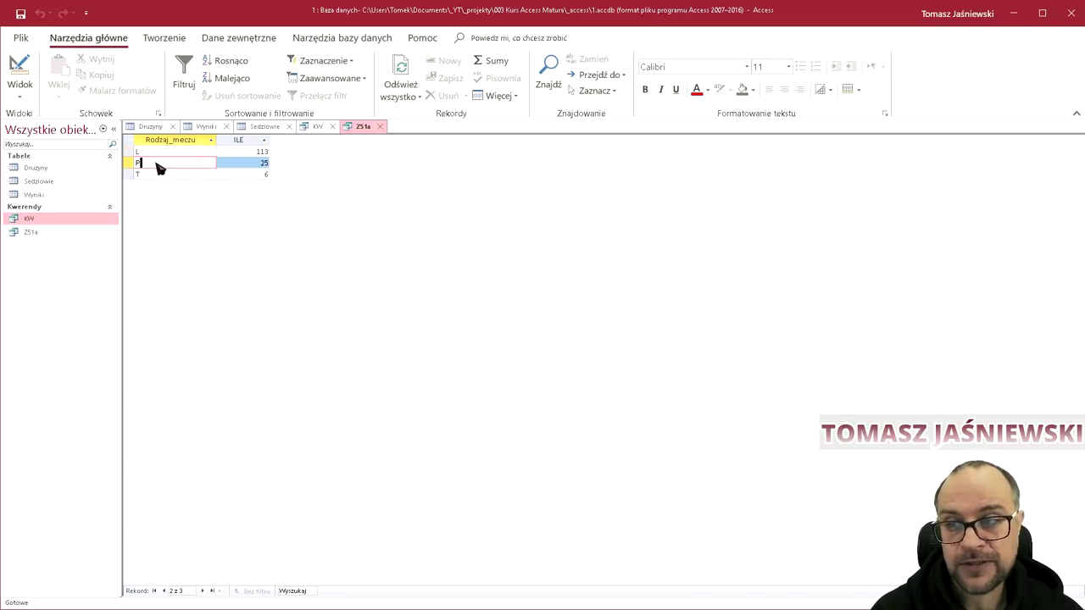
{"action": "left_click", "coordinate": [159, 175]}
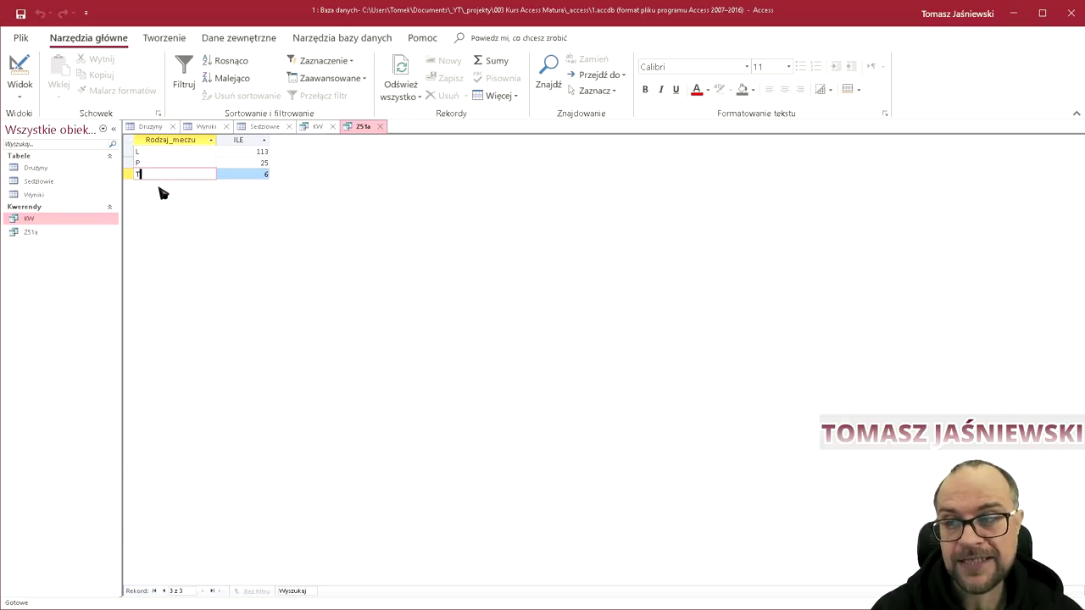
{"action": "left_click", "coordinate": [161, 140]}
{"action": "left_click", "coordinate": [257, 152]}
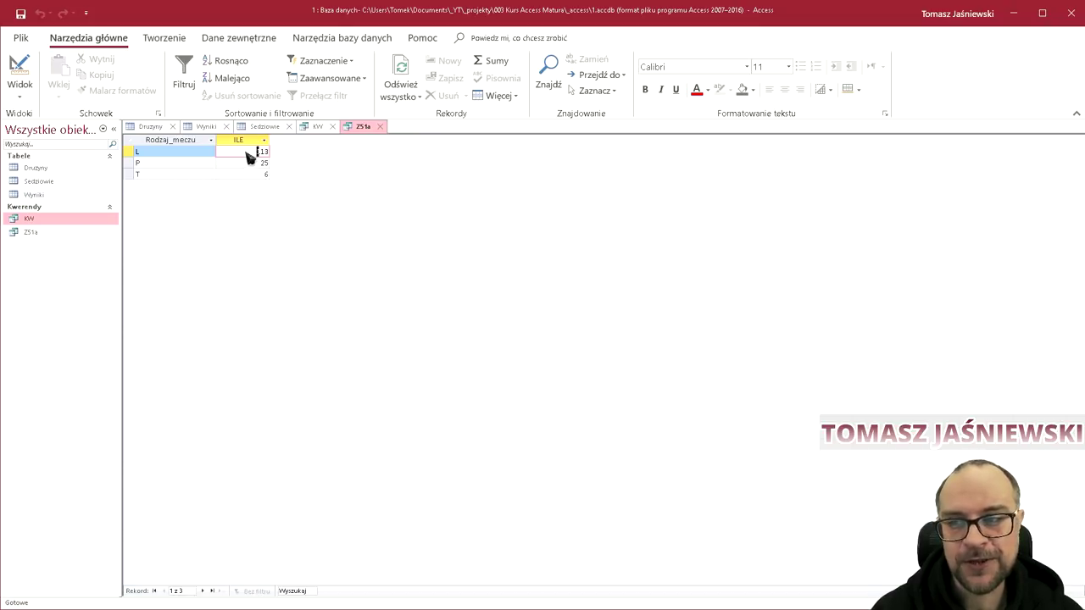
{"action": "left_click", "coordinate": [251, 163]}
{"action": "left_click", "coordinate": [250, 175]}
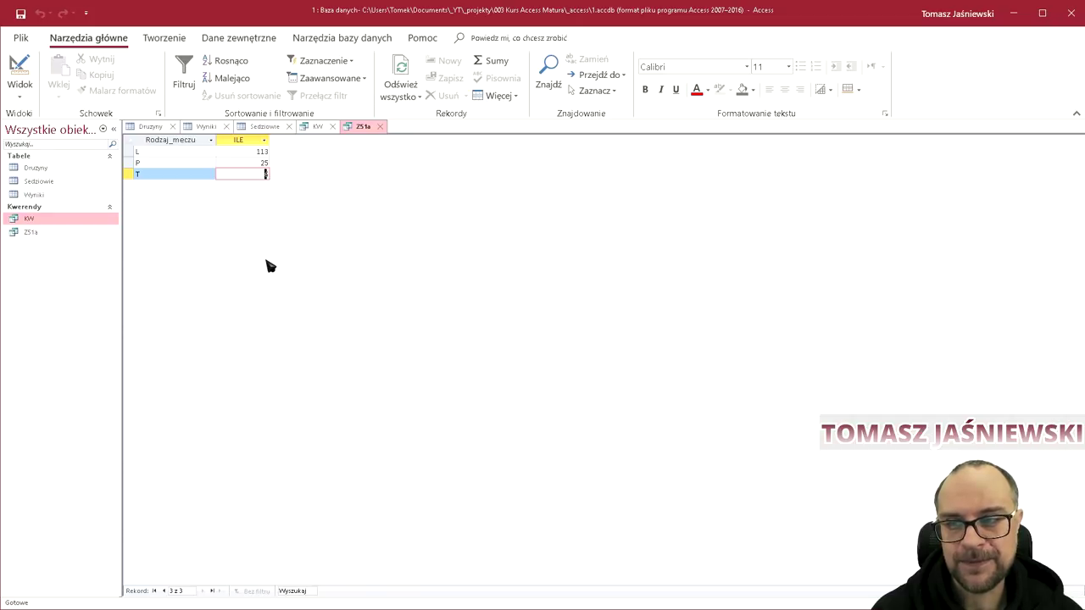
{"action": "right_click", "coordinate": [364, 132]}
{"action": "left_click", "coordinate": [421, 194]}
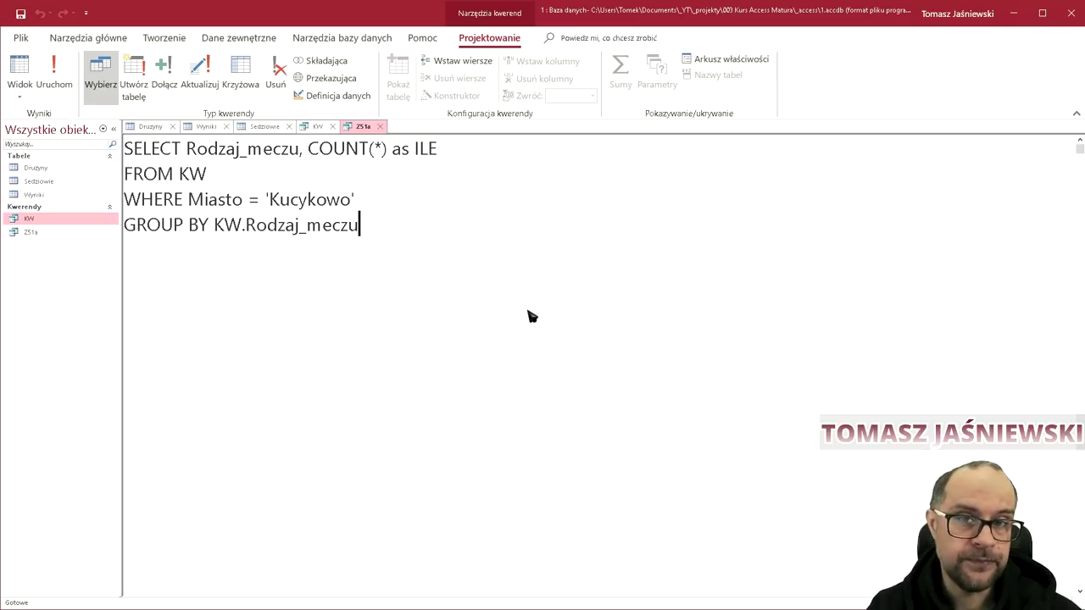
Review the ZS1a SELECT list, its 'as ILE' alias and the FROM KW line.
{"action": "key", "text": "Up"}
{"action": "key", "text": "Up"}
{"action": "key", "text": "Up"}
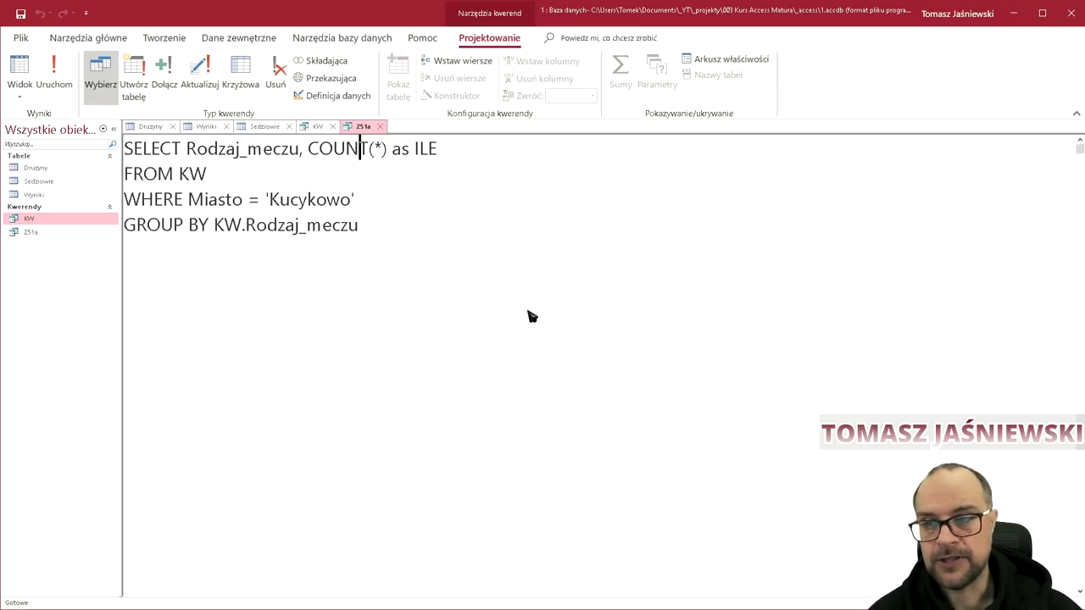
{"action": "mouse_move", "coordinate": [186, 150]}
{"action": "left_mouse_down"}
{"action": "mouse_move", "coordinate": [479, 168]}
{"action": "mouse_move", "coordinate": [455, 163]}
{"action": "left_mouse_up"}
{"action": "left_click", "coordinate": [389, 150]}
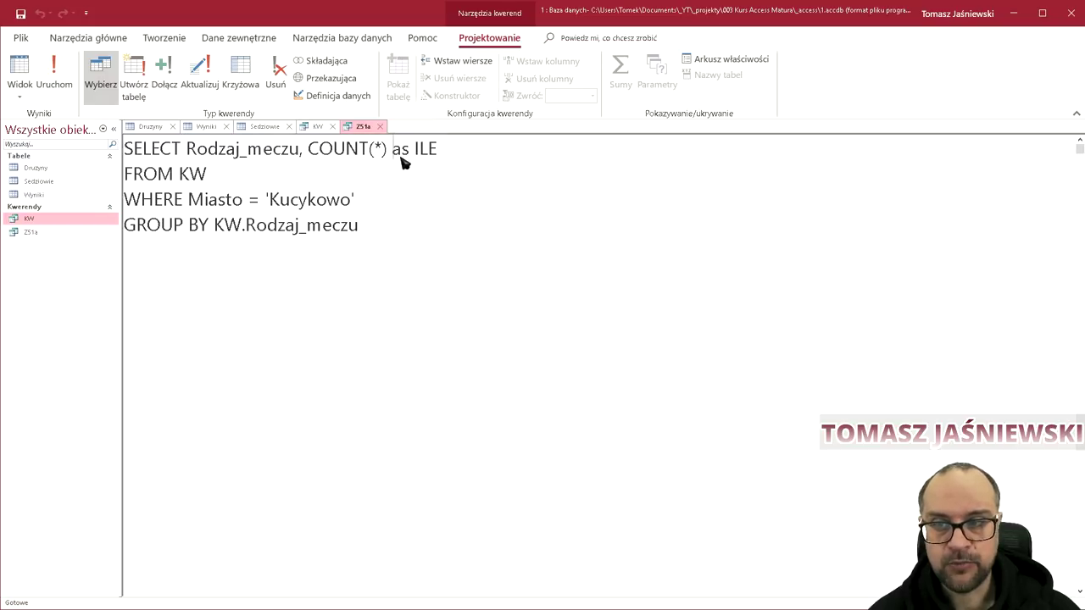
{"action": "left_click_drag", "start_coordinate": [389, 153], "coordinate": [441, 155]}
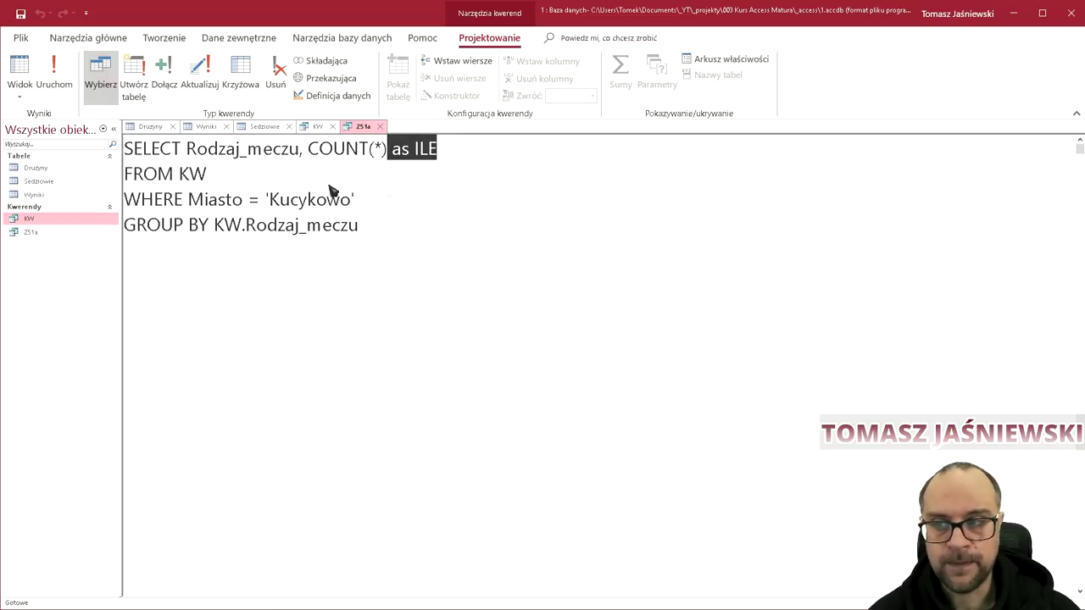
{"action": "left_click", "coordinate": [149, 177]}
{"action": "left_click", "coordinate": [218, 179]}
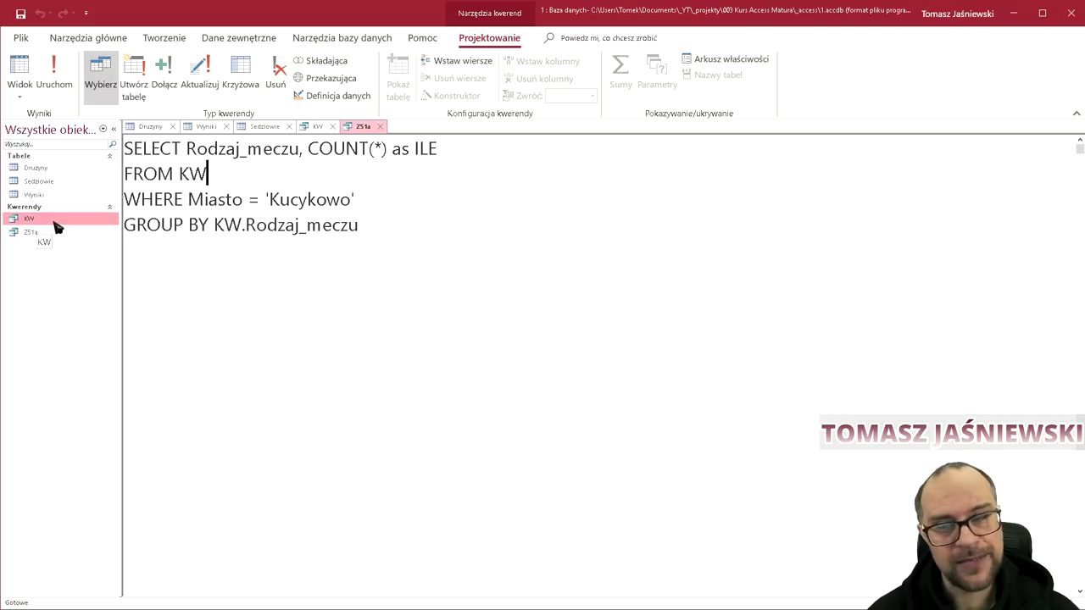
Tidy the Kucykowo WHERE condition and GROUP BY, then run ZS1a: L 113, P 25, T 6.
{"action": "left_click", "coordinate": [188, 201]}
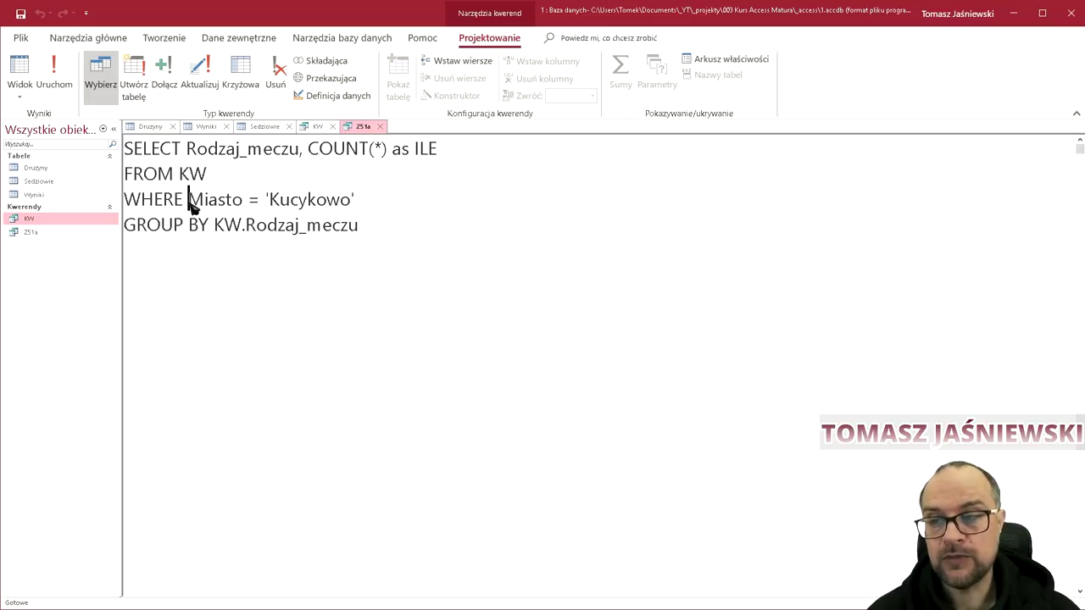
{"action": "left_click_drag", "start_coordinate": [188, 202], "coordinate": [357, 202]}
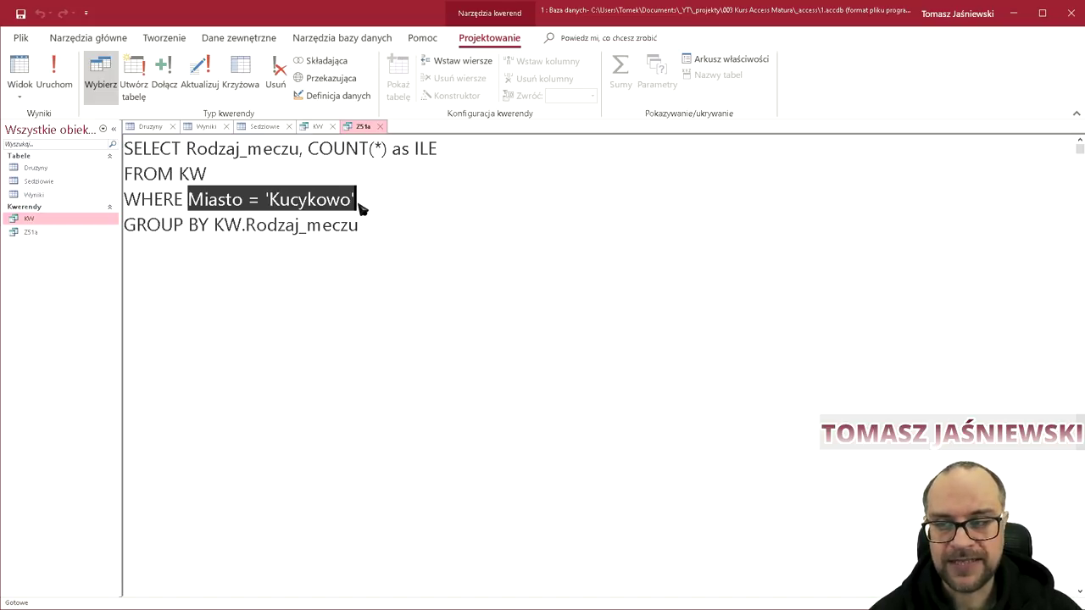
{"action": "left_click", "coordinate": [361, 209]}
{"action": "type", "text": "AND"}
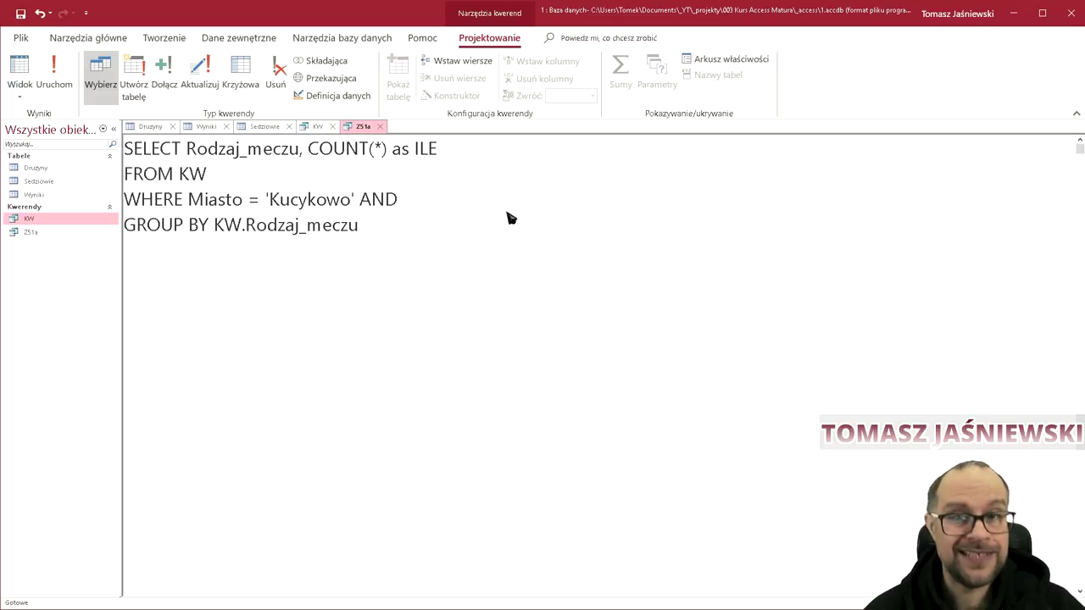
{"action": "key", "text": "BackSpace"}
{"action": "key", "text": "BackSpace"}
{"action": "key", "text": "BackSpace"}
{"action": "key", "text": "BackSpace"}
{"action": "key", "text": "BackSpace"}
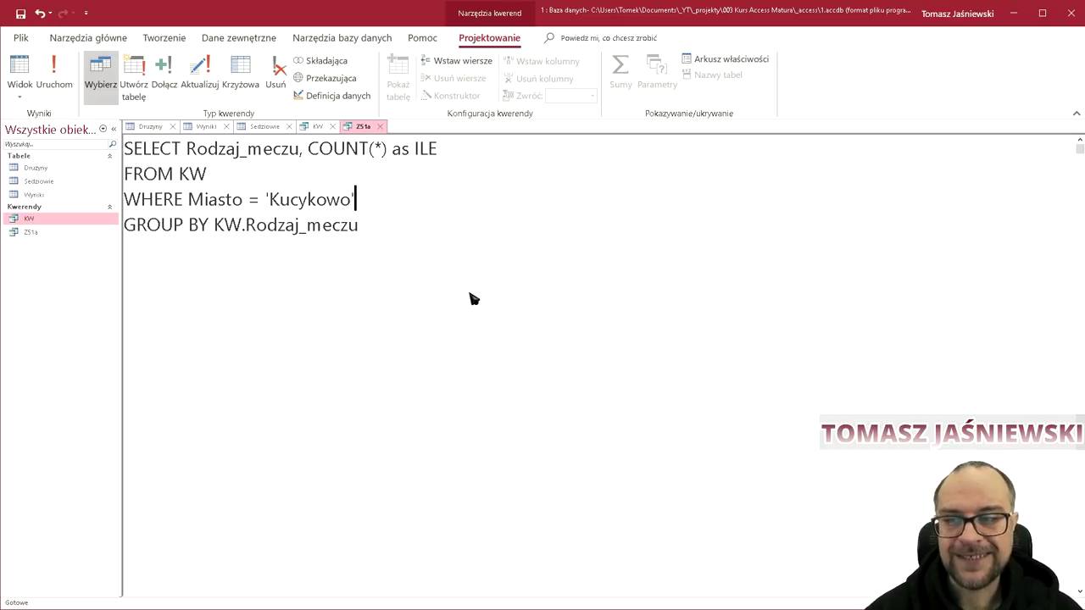
{"action": "left_click", "coordinate": [245, 224]}
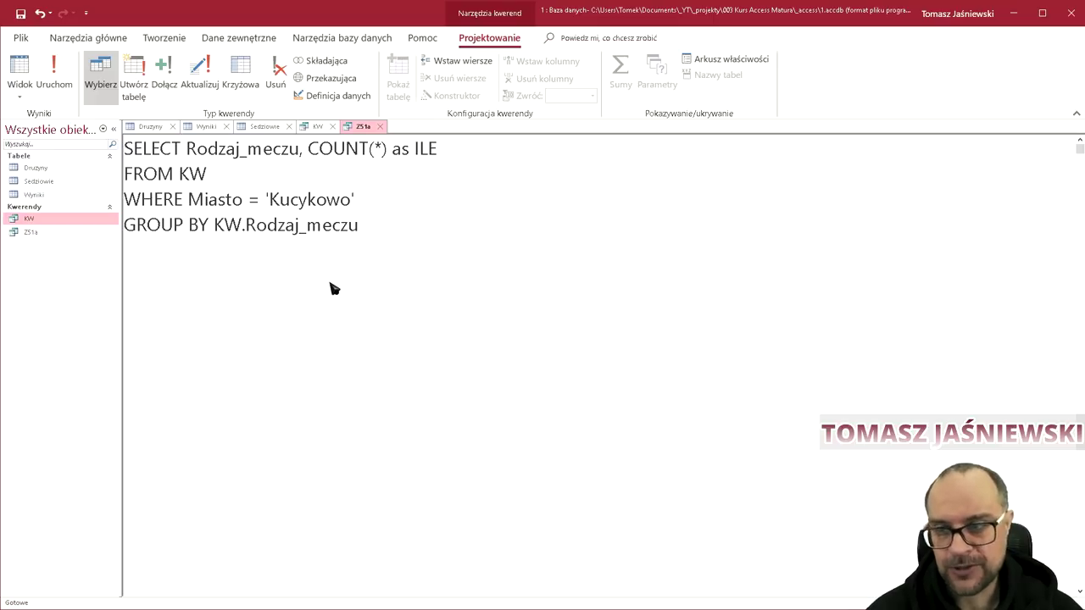
{"action": "key", "text": "BackSpace"}
{"action": "key", "text": "BackSpace"}
{"action": "key", "text": "BackSpace"}
{"action": "key", "text": "F5"}
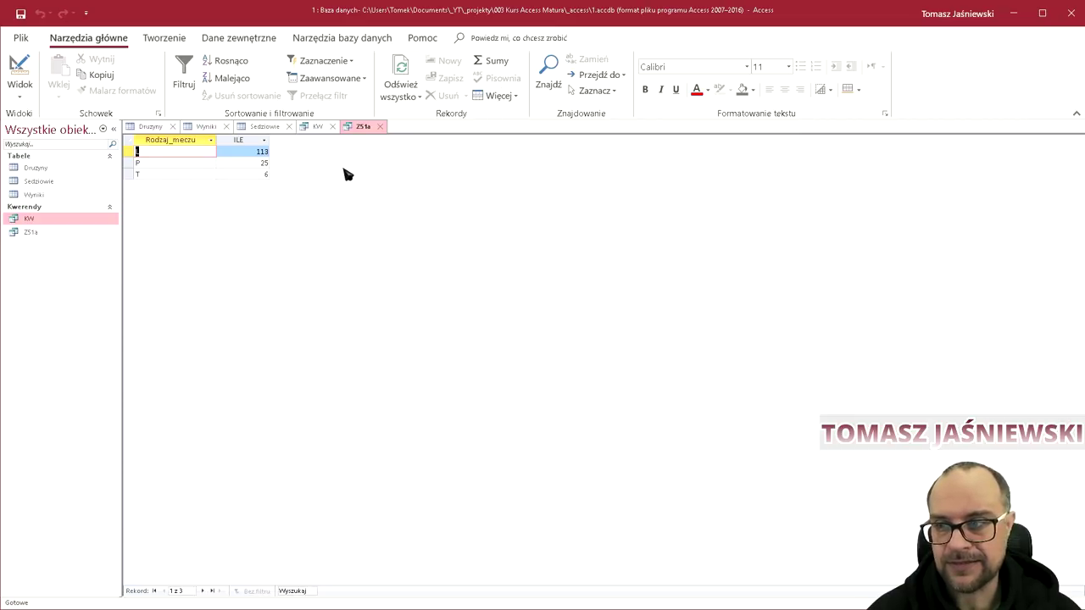
{"action": "left_click", "coordinate": [313, 127]}
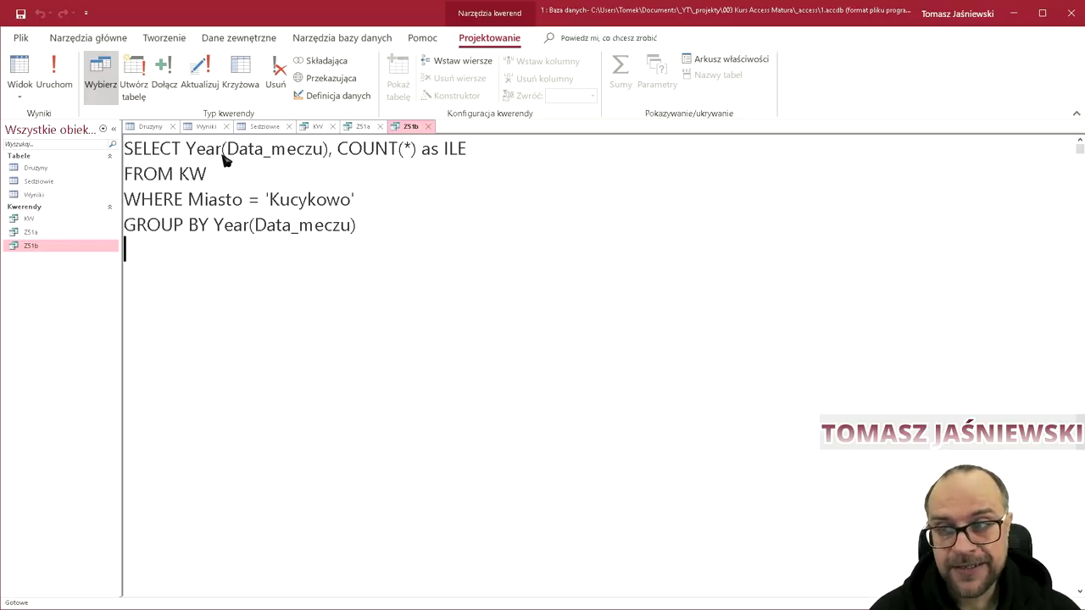
Group the Kucykowo match COUNT(*) as ILE by Year(Data_meczu) and run ZS1b.
{"action": "left_click", "coordinate": [336, 157]}
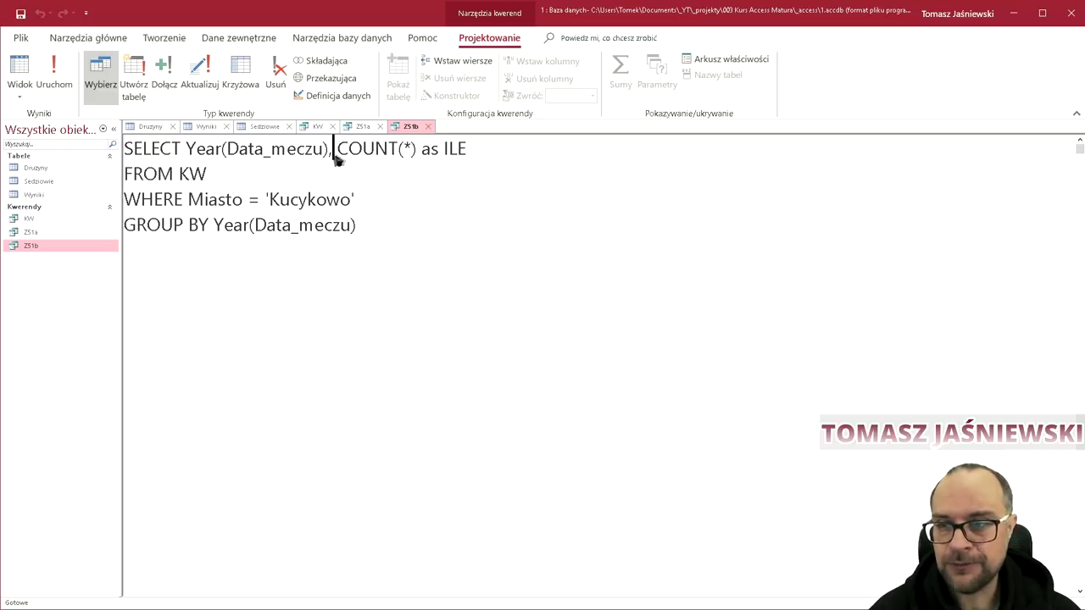
{"action": "left_click_drag", "start_coordinate": [329, 149], "coordinate": [192, 159]}
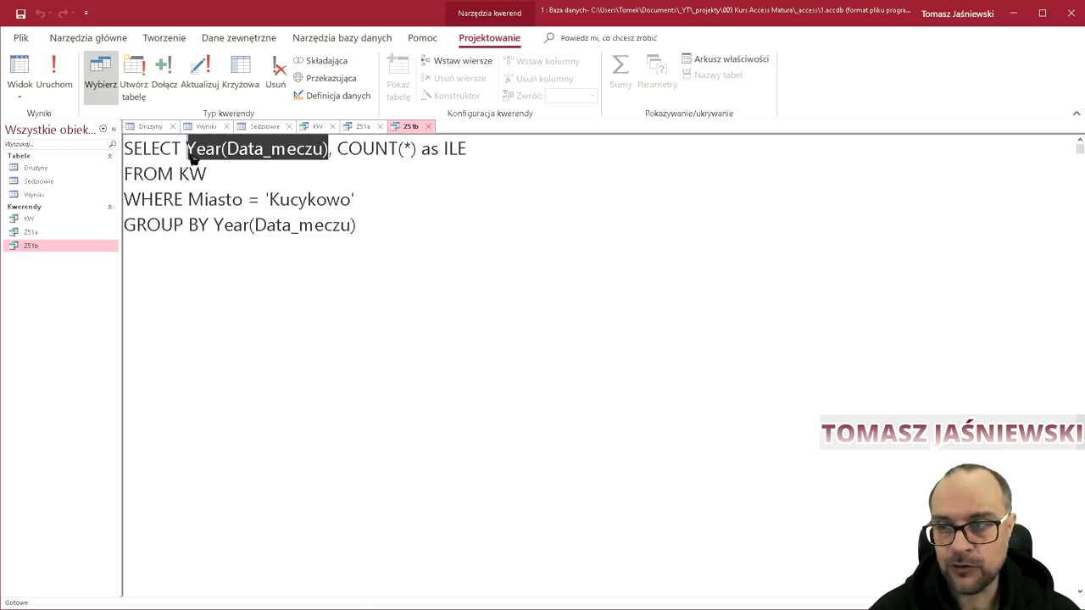
{"action": "left_click_drag", "start_coordinate": [371, 232], "coordinate": [125, 234]}
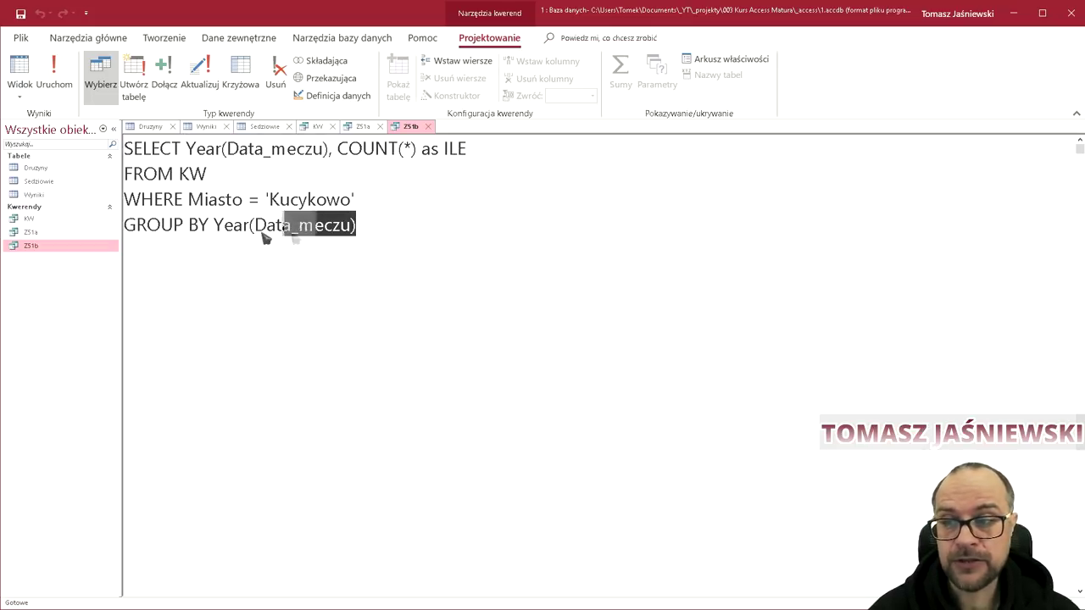
{"action": "left_click", "coordinate": [194, 252]}
{"action": "left_click_drag", "start_coordinate": [214, 227], "coordinate": [366, 236]}
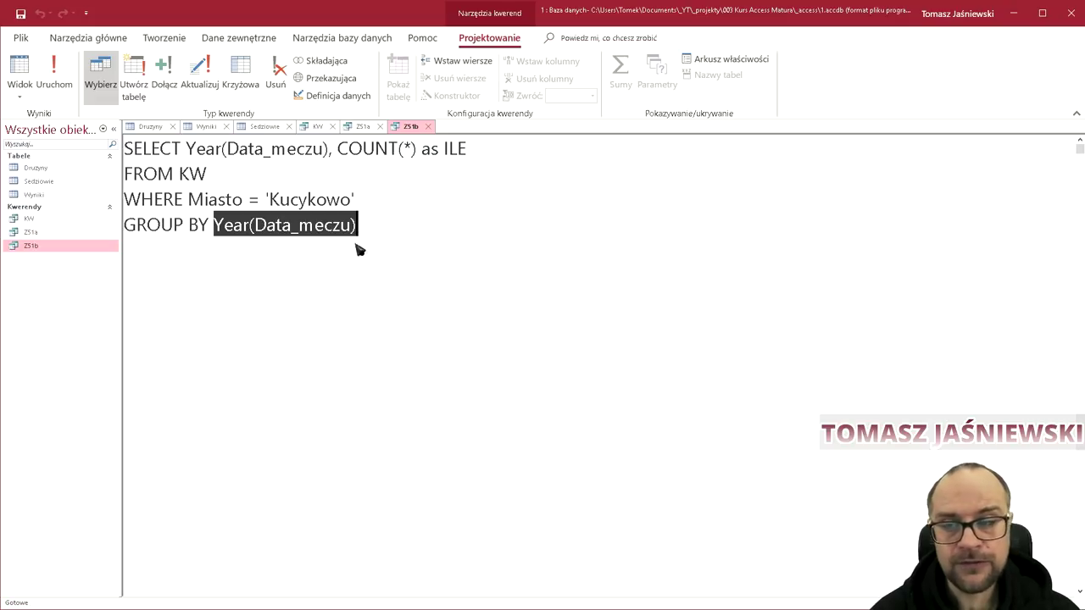
{"action": "left_click", "coordinate": [329, 237]}
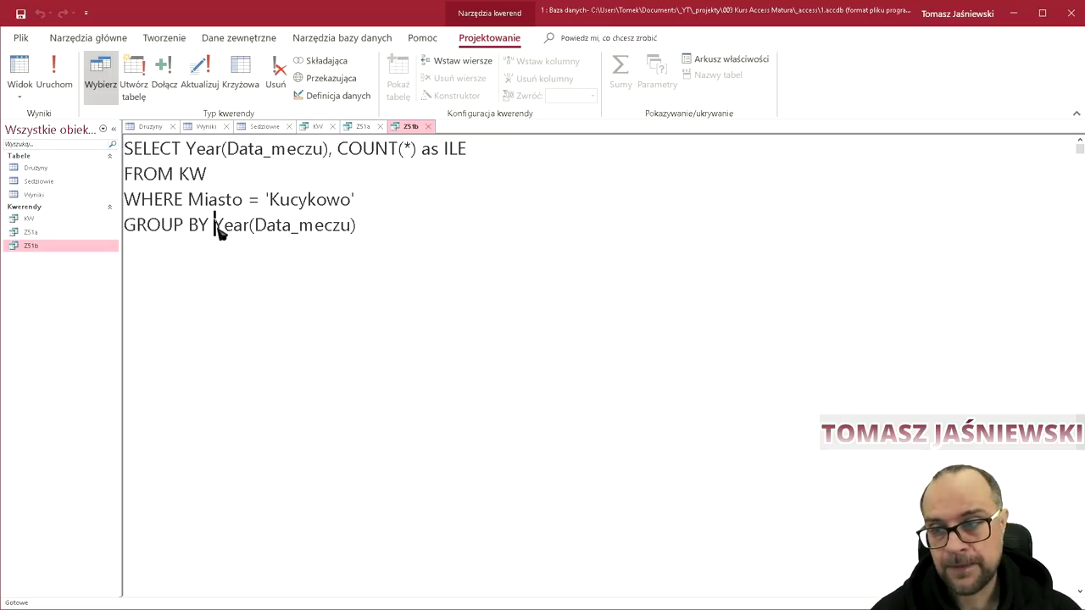
{"action": "left_click_drag", "start_coordinate": [218, 229], "coordinate": [369, 227]}
{"action": "key", "text": "shift+Left"}
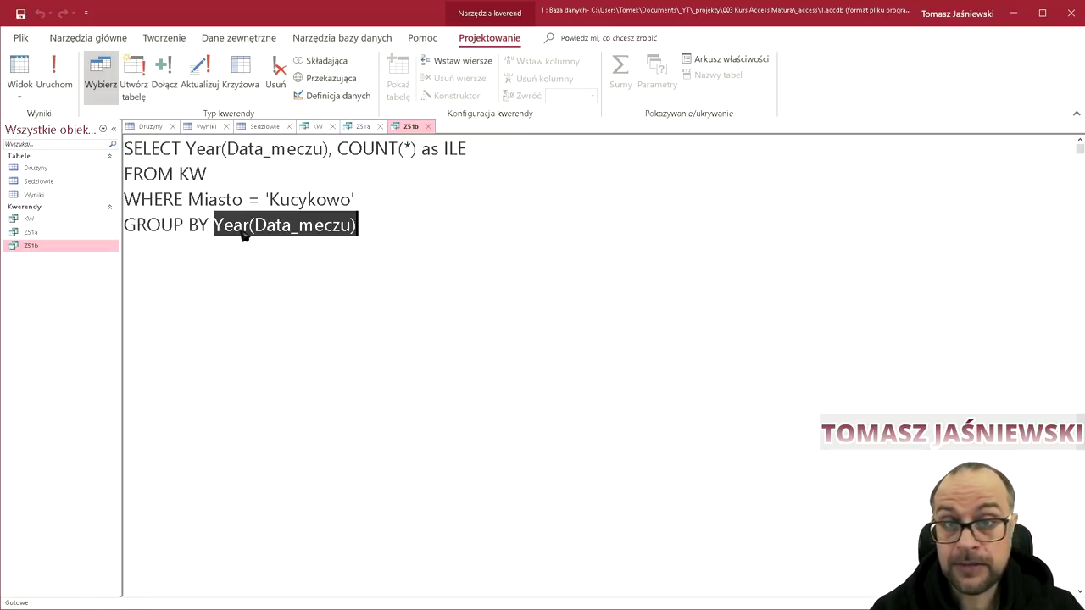
{"action": "left_click_drag", "start_coordinate": [186, 149], "coordinate": [331, 151]}
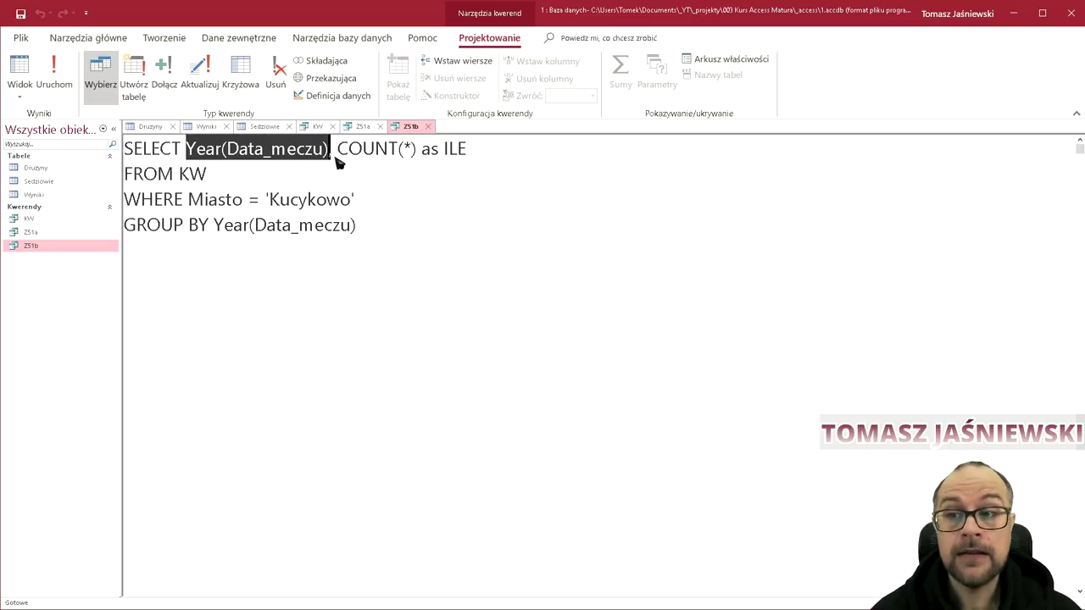
{"action": "left_click_drag", "start_coordinate": [335, 150], "coordinate": [468, 151]}
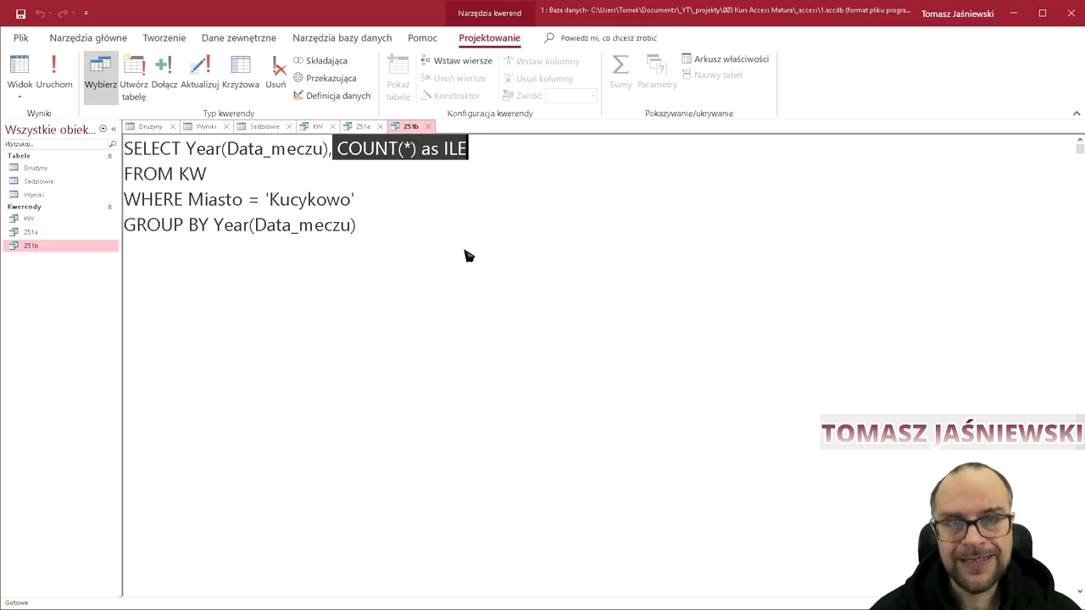
{"action": "left_click_drag", "start_coordinate": [356, 200], "coordinate": [124, 200]}
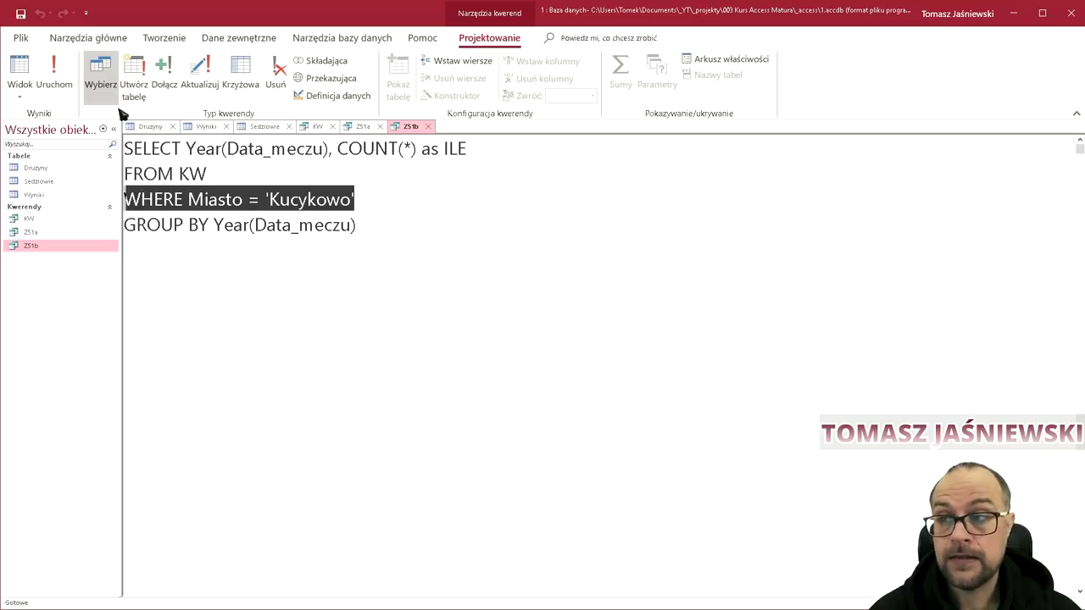
{"action": "left_click", "coordinate": [68, 91]}
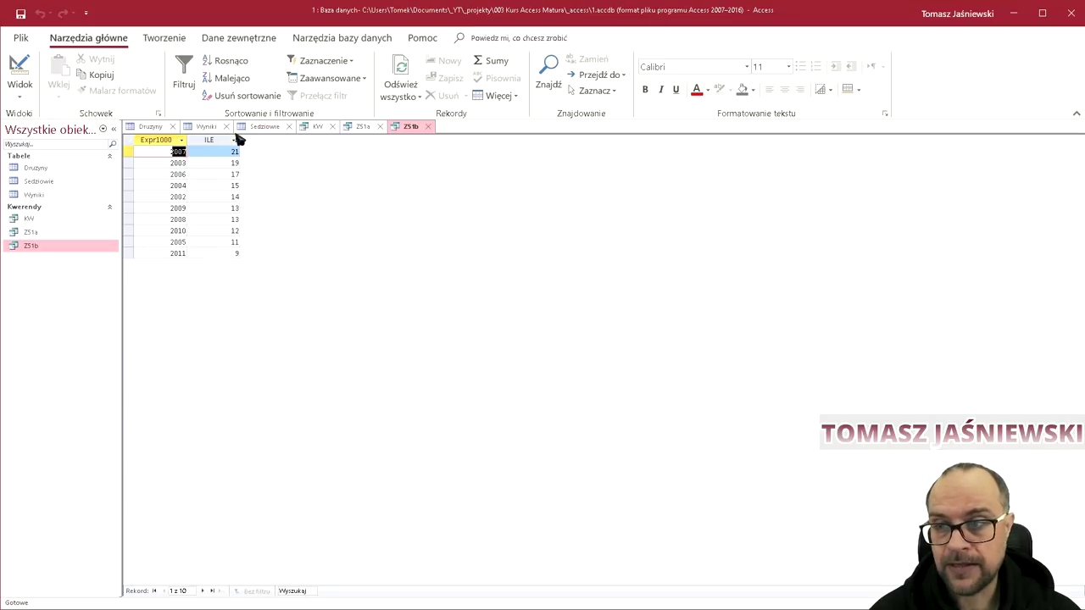
Sort ZS1b results by ILE descending, 2007 on top, then show its SQL view.
{"action": "left_click", "coordinate": [234, 141]}
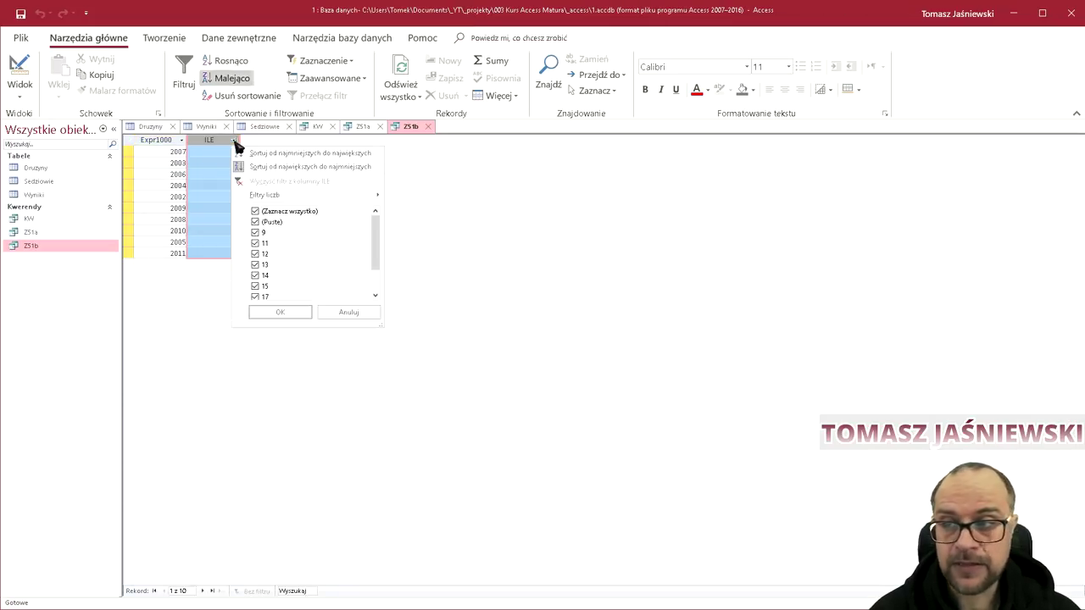
{"action": "left_click", "coordinate": [353, 169]}
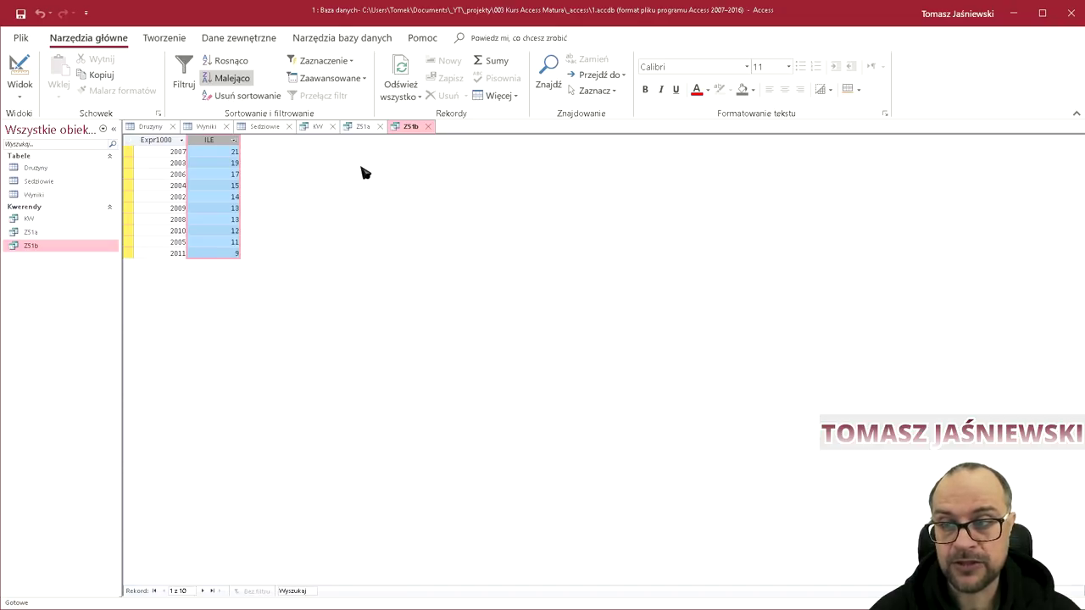
{"action": "left_click", "coordinate": [163, 152]}
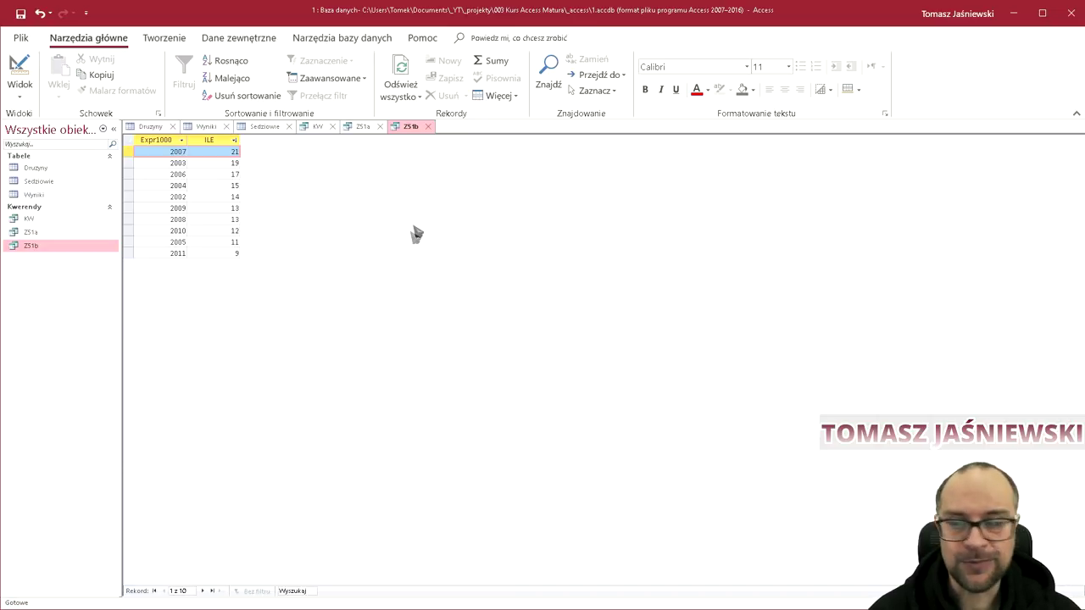
{"action": "right_click", "coordinate": [401, 132]}
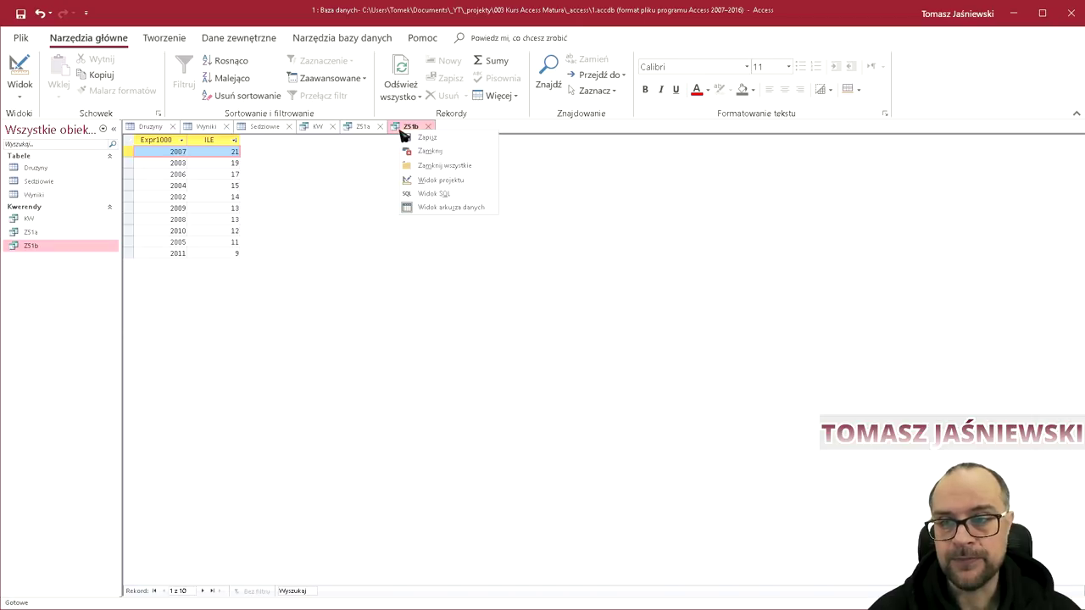
{"action": "left_click", "coordinate": [434, 193]}
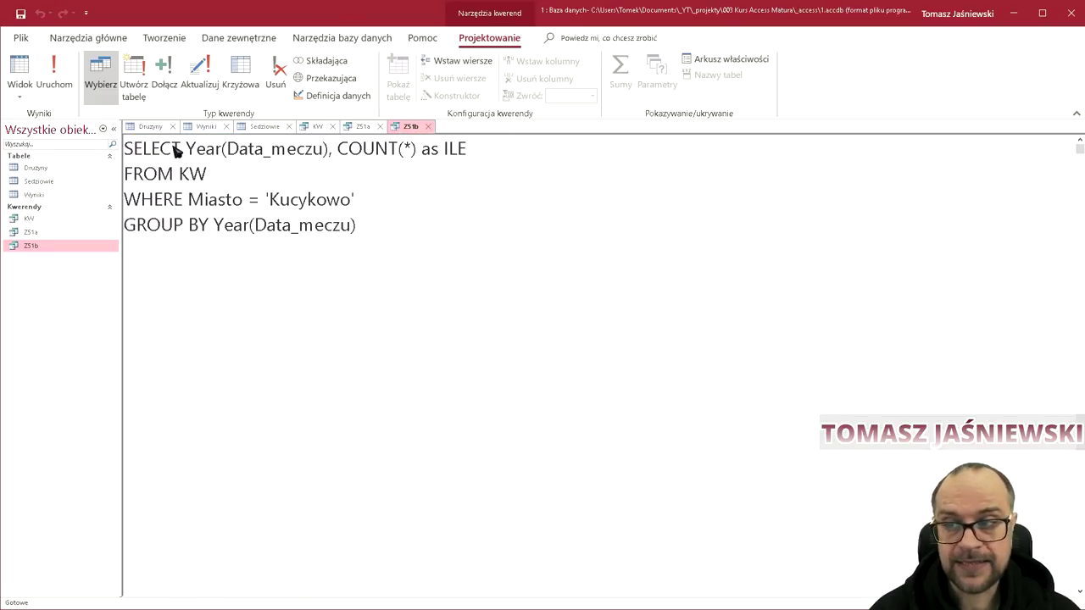
{"action": "left_click_drag", "start_coordinate": [186, 149], "coordinate": [480, 159]}
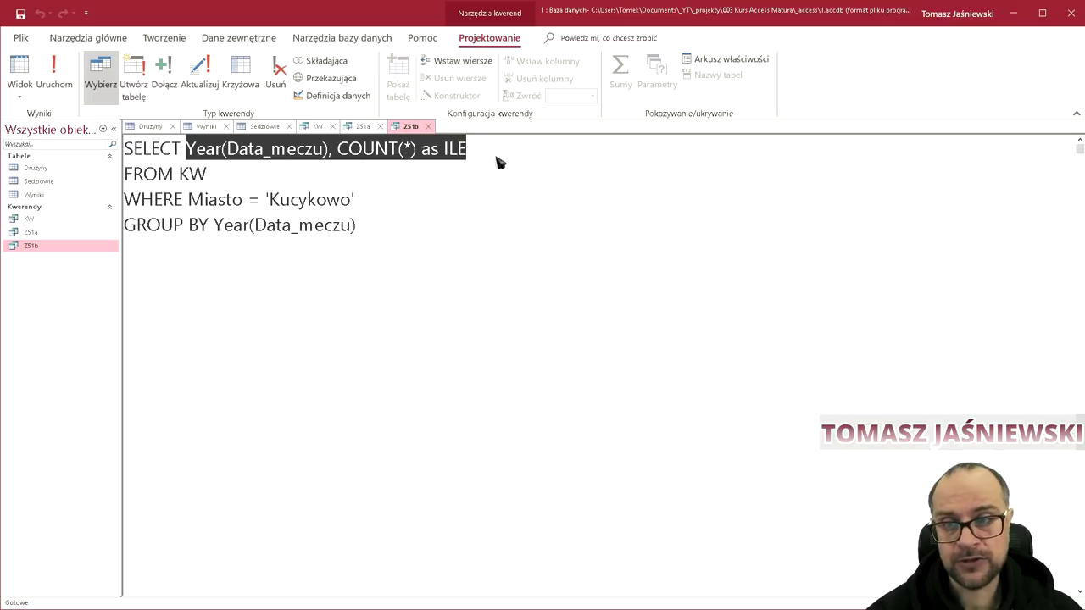
{"action": "left_click", "coordinate": [500, 163]}
{"action": "type", "text": ", Data_meczu"}
{"action": "key", "text": "BackSpace"}
{"action": "type", "text": "u"}
{"action": "key", "text": "shift+Left"}
{"action": "key", "text": "shift+Left"}
{"action": "key", "text": "shift+Left"}
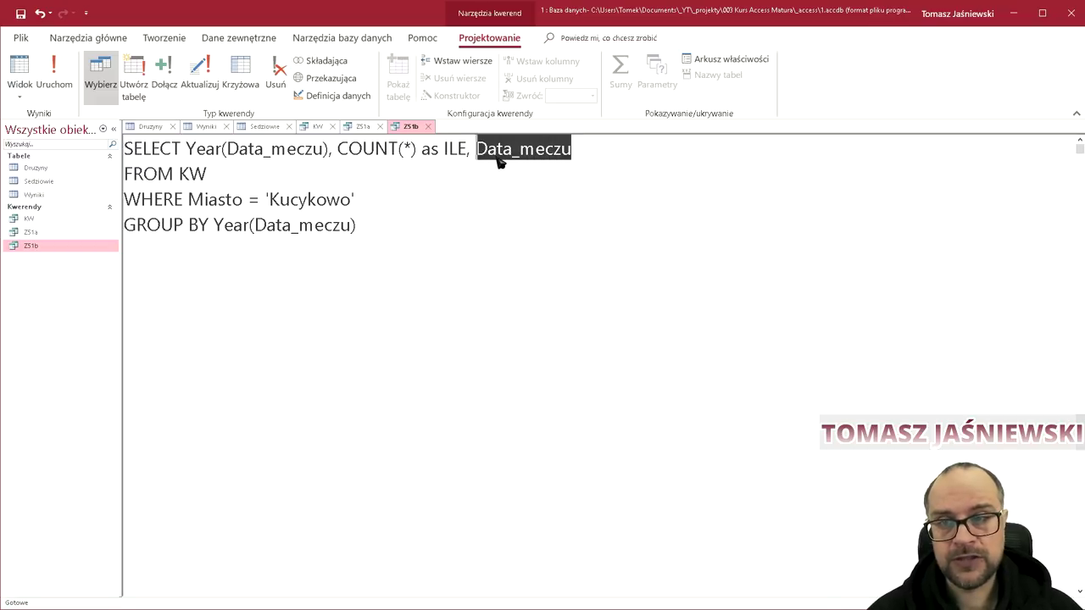
{"action": "key", "text": "shift+Left"}
{"action": "key", "text": "shift+Left"}
{"action": "key", "text": "BackSpace"}
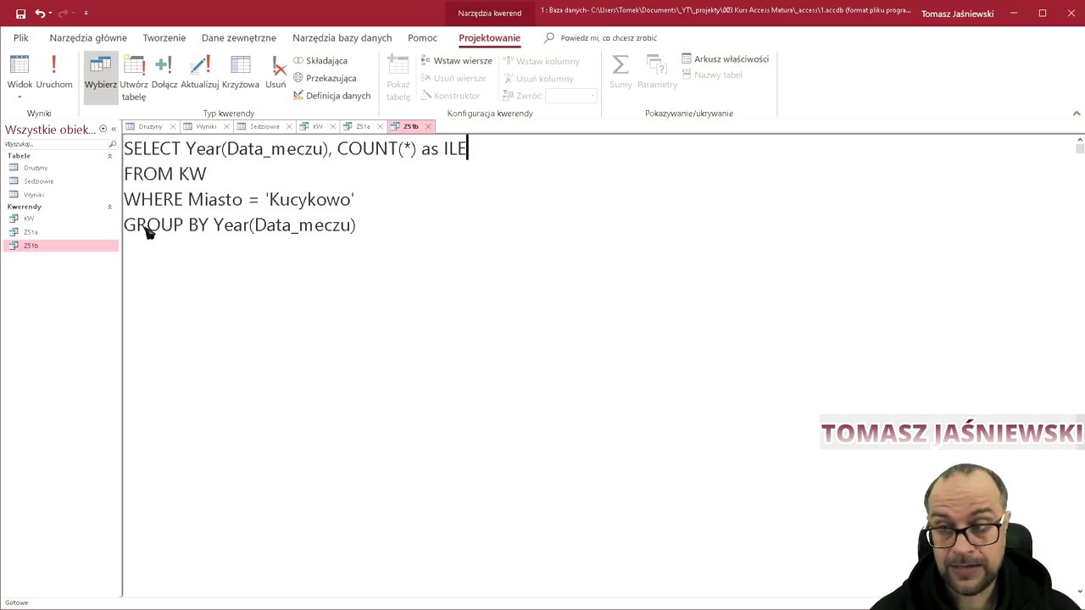
{"action": "left_click", "coordinate": [390, 155]}
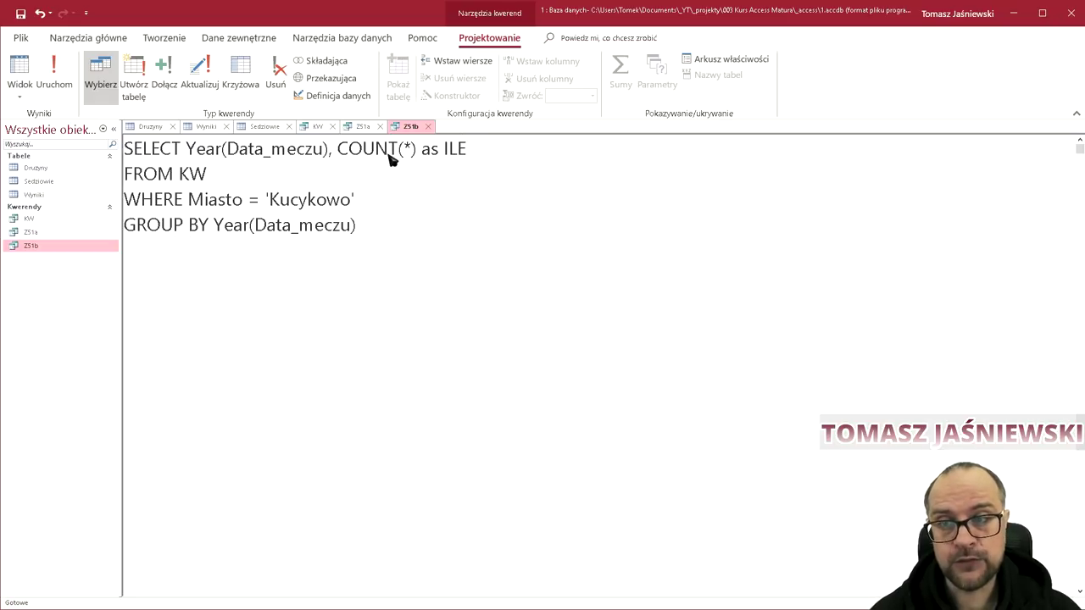
{"action": "left_click", "coordinate": [504, 151]}
{"action": "type", "text": ", SUM"}
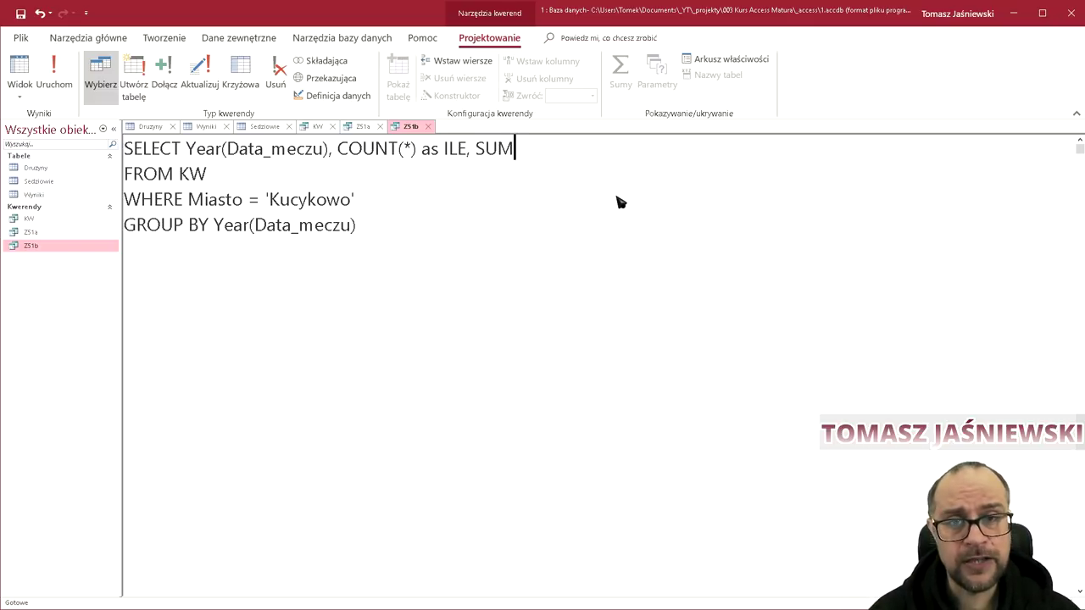
{"action": "key", "text": "shift+Left"}
{"action": "key", "text": "shift+Left"}
{"action": "key", "text": "shift+Left"}
{"action": "key", "text": "shift+Left"}
{"action": "key", "text": "shift+Left"}
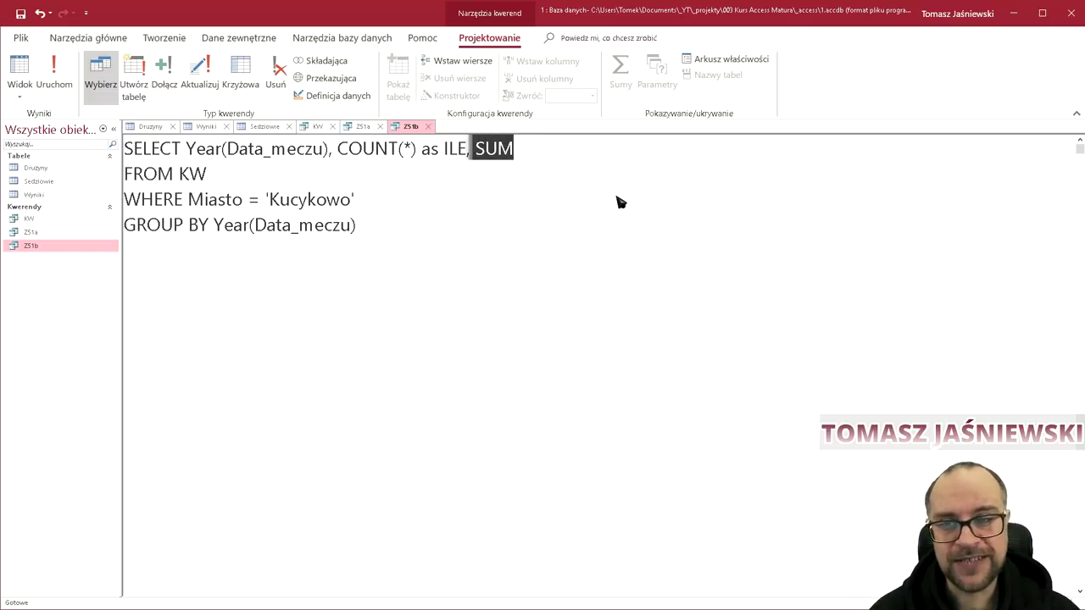
{"action": "key", "text": "BackSpace"}
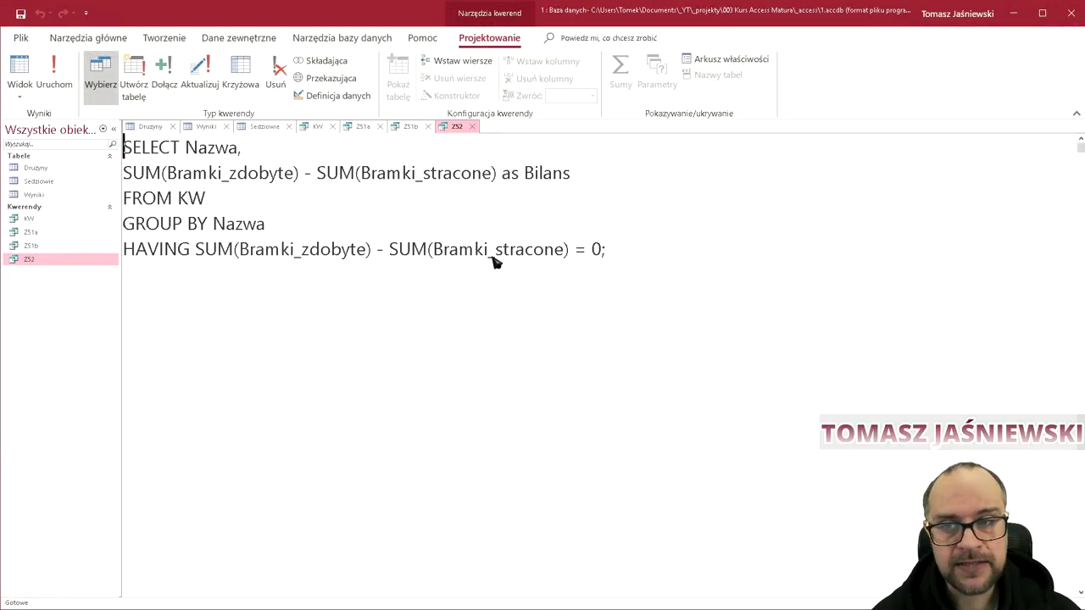
Show the KW query's datasheet.
{"action": "left_click", "coordinate": [316, 127]}
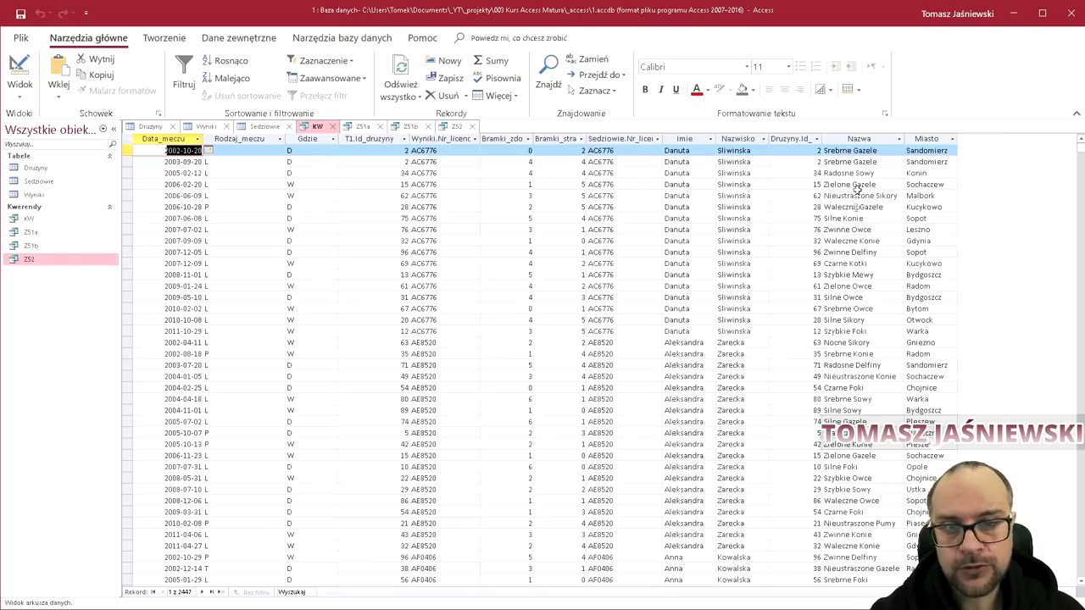
{"action": "left_click", "coordinate": [859, 140]}
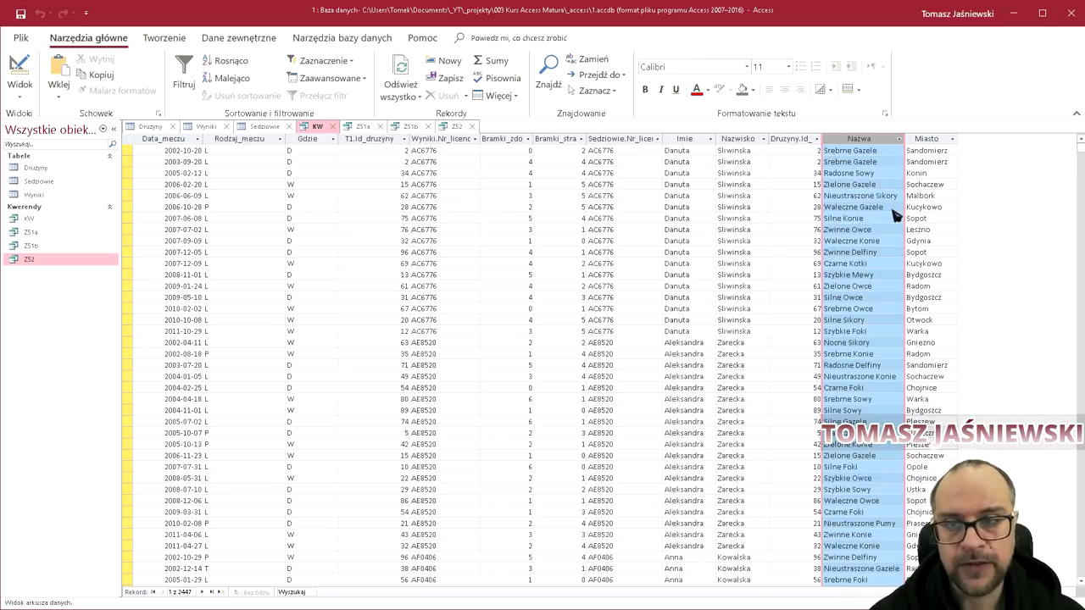
{"action": "left_click_drag", "start_coordinate": [504, 137], "coordinate": [573, 248]}
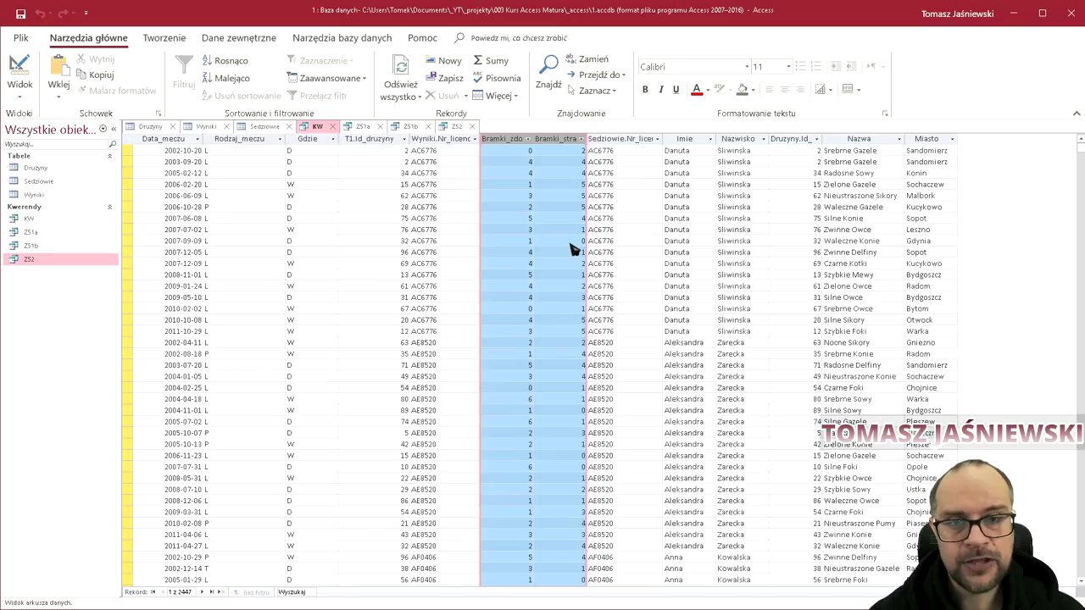
{"action": "left_click", "coordinate": [871, 152]}
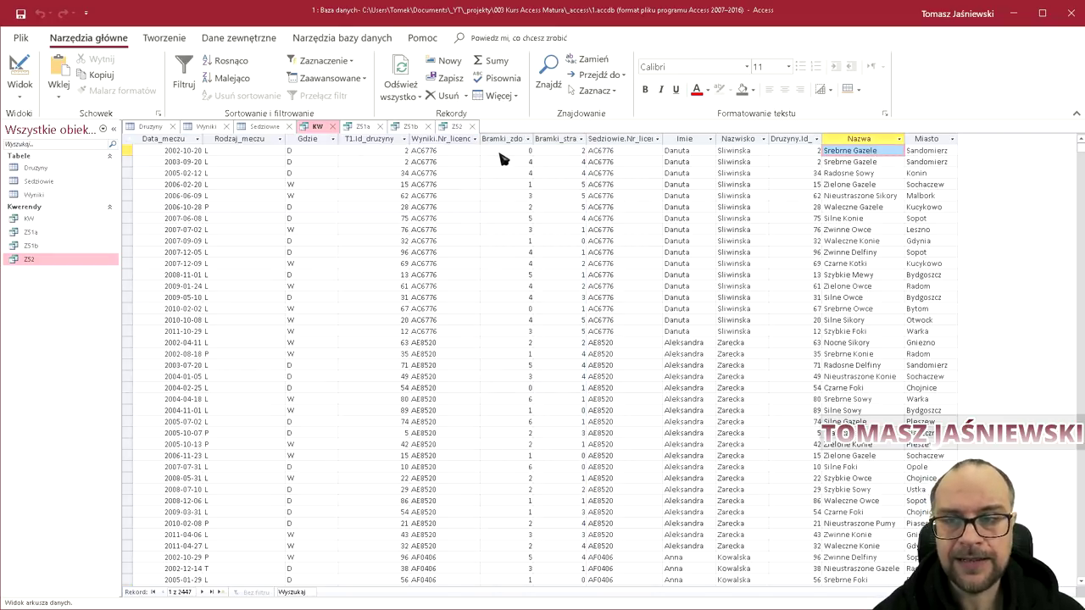
{"action": "left_click_drag", "start_coordinate": [505, 152], "coordinate": [876, 155]}
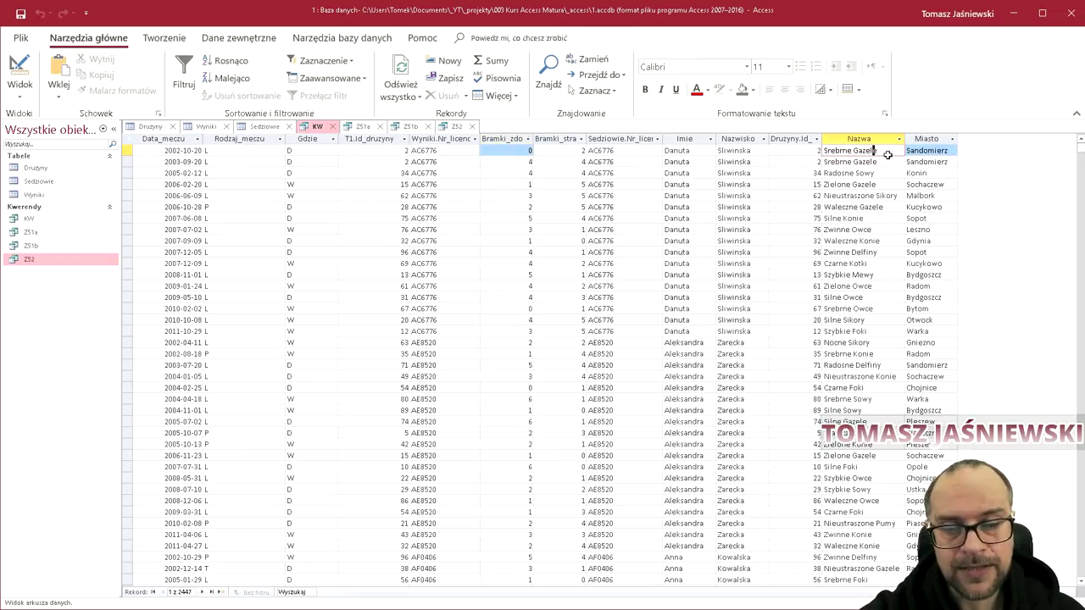
{"action": "left_click", "coordinate": [506, 154]}
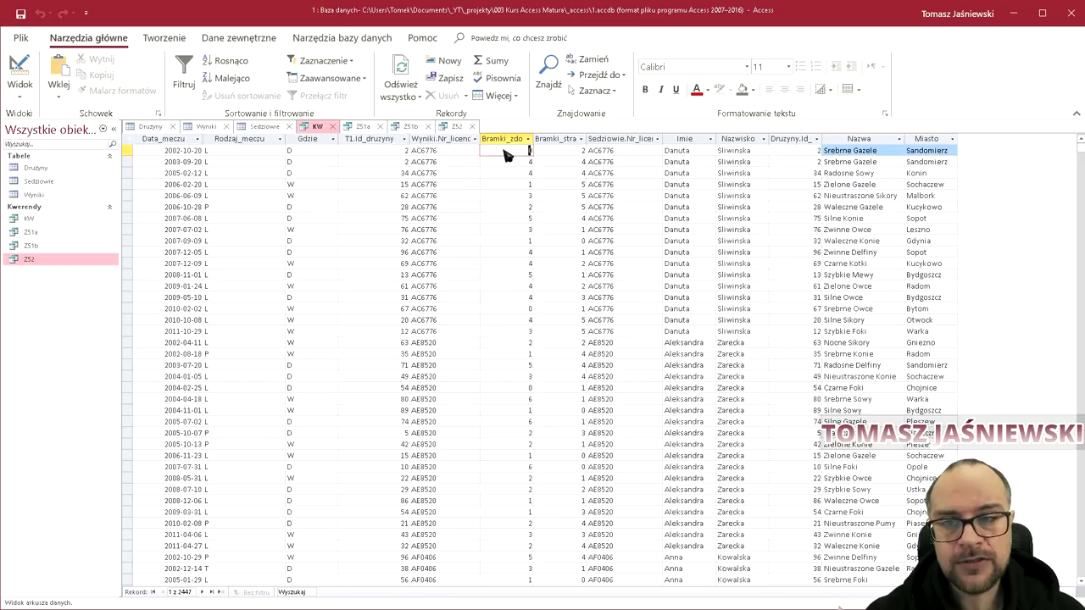
{"action": "left_click", "coordinate": [569, 157]}
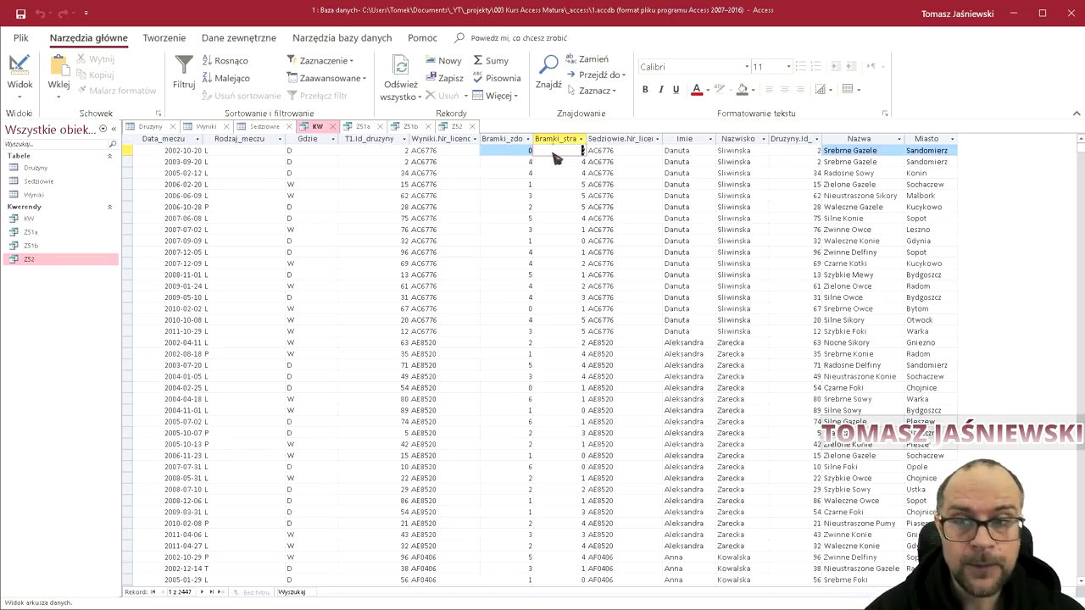
{"action": "left_click", "coordinate": [458, 128]}
{"action": "right_click", "coordinate": [460, 129]}
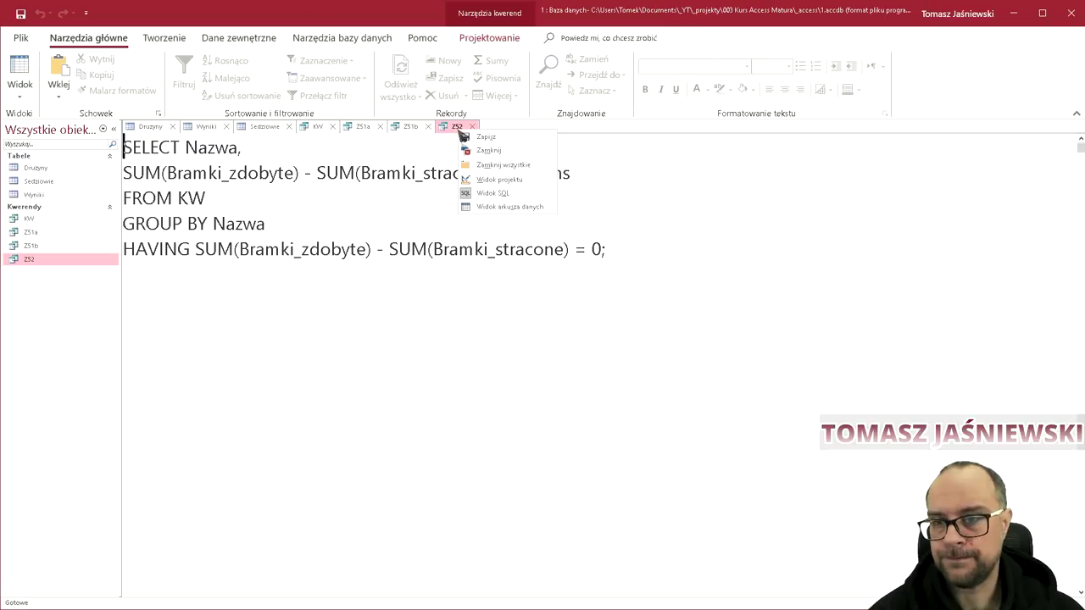
{"action": "left_click", "coordinate": [487, 193]}
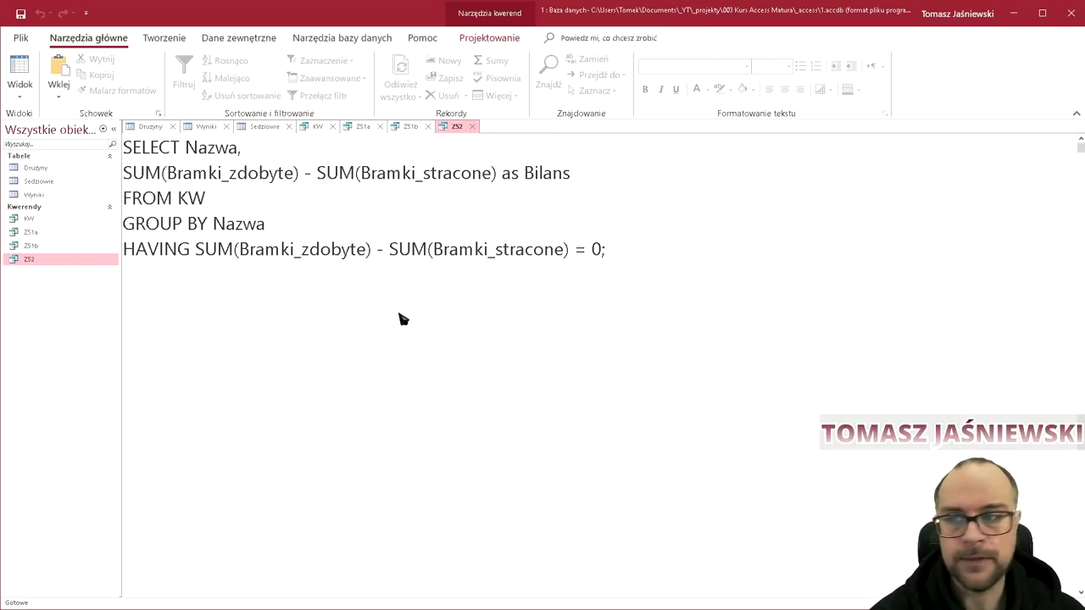
{"action": "left_click_drag", "start_coordinate": [256, 149], "coordinate": [186, 151]}
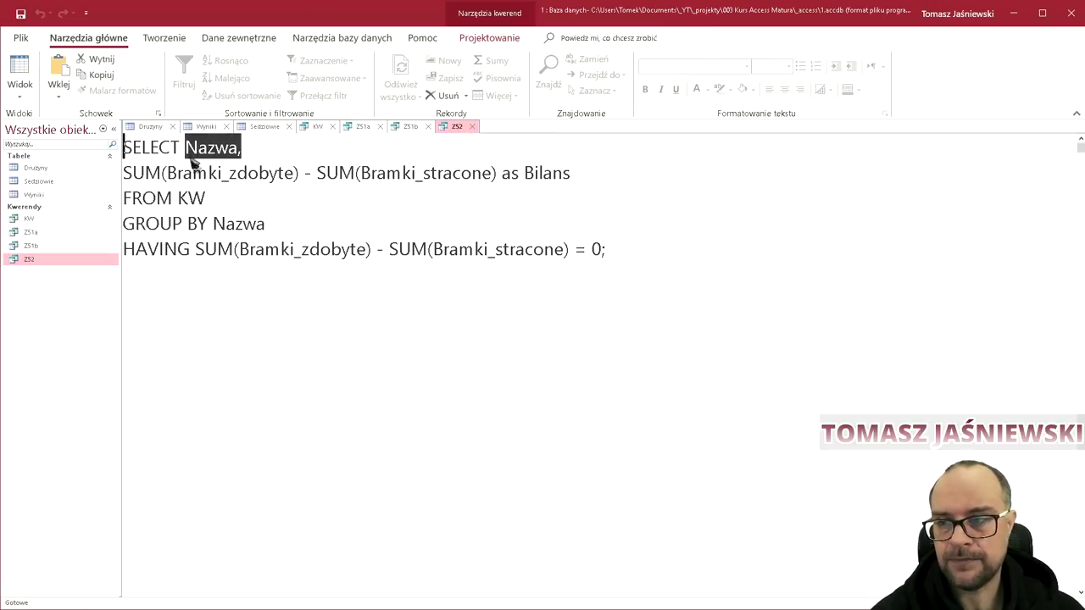
{"action": "left_click_drag", "start_coordinate": [265, 224], "coordinate": [124, 223]}
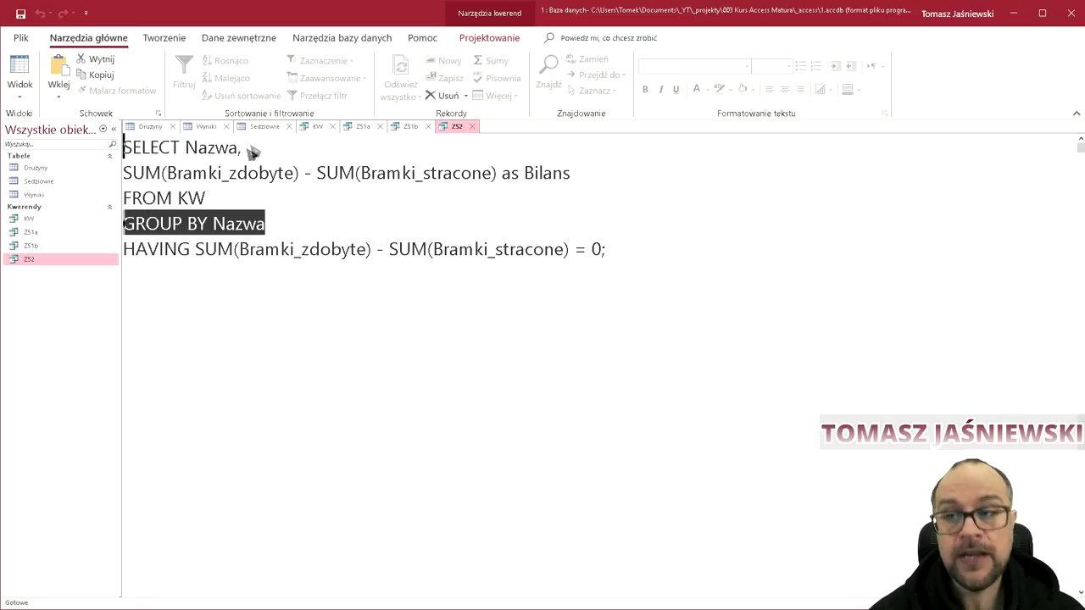
{"action": "left_click_drag", "start_coordinate": [246, 150], "coordinate": [186, 149]}
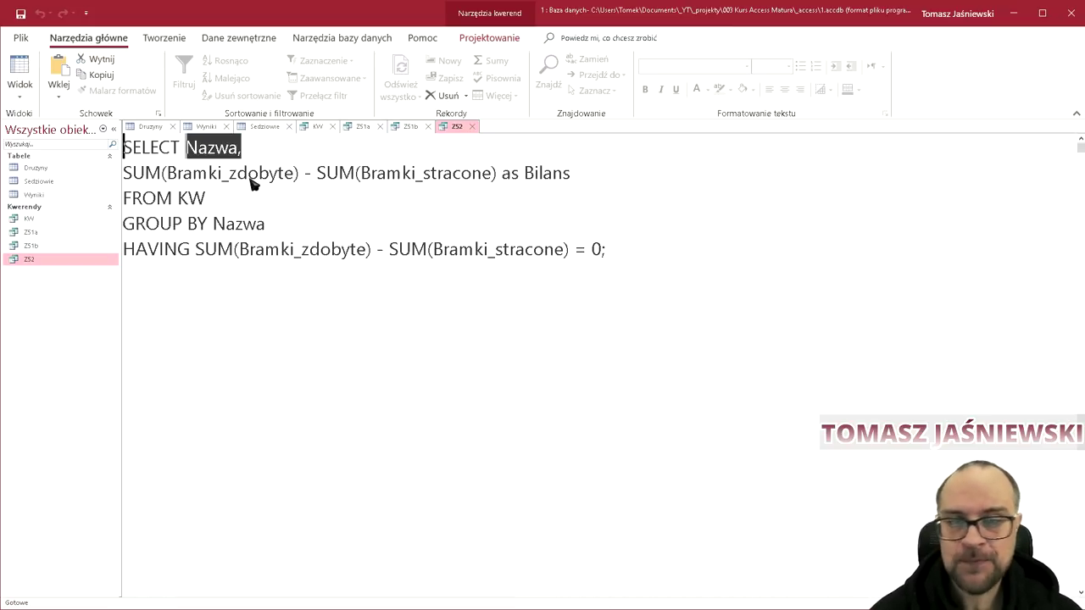
{"action": "left_click", "coordinate": [273, 150]}
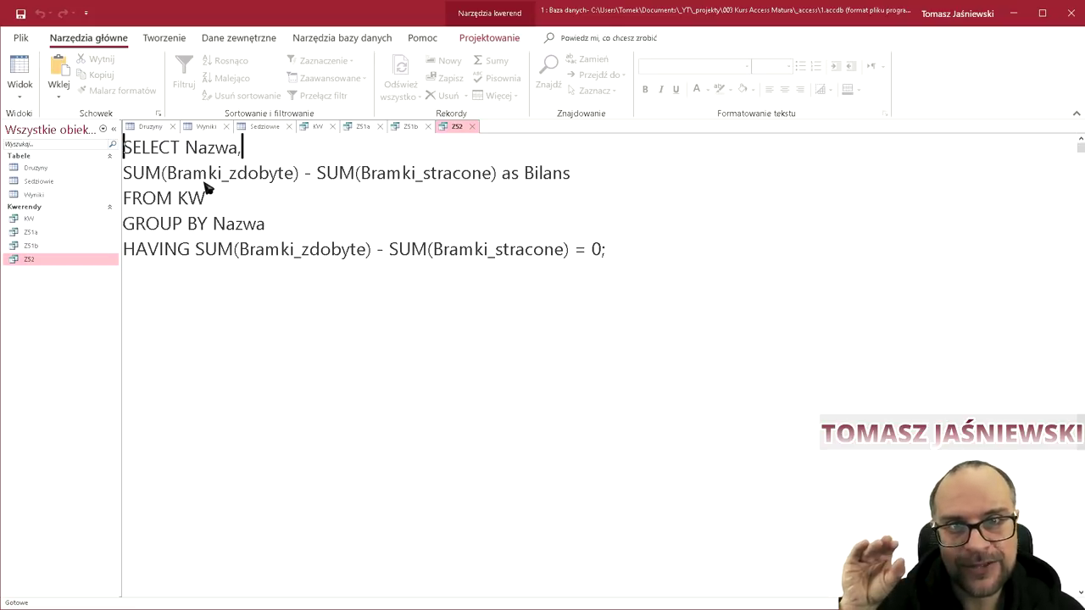
{"action": "left_click", "coordinate": [163, 173]}
{"action": "left_click", "coordinate": [296, 174]}
{"action": "left_click_drag", "start_coordinate": [301, 174], "coordinate": [119, 174]}
{"action": "left_click", "coordinate": [302, 210]}
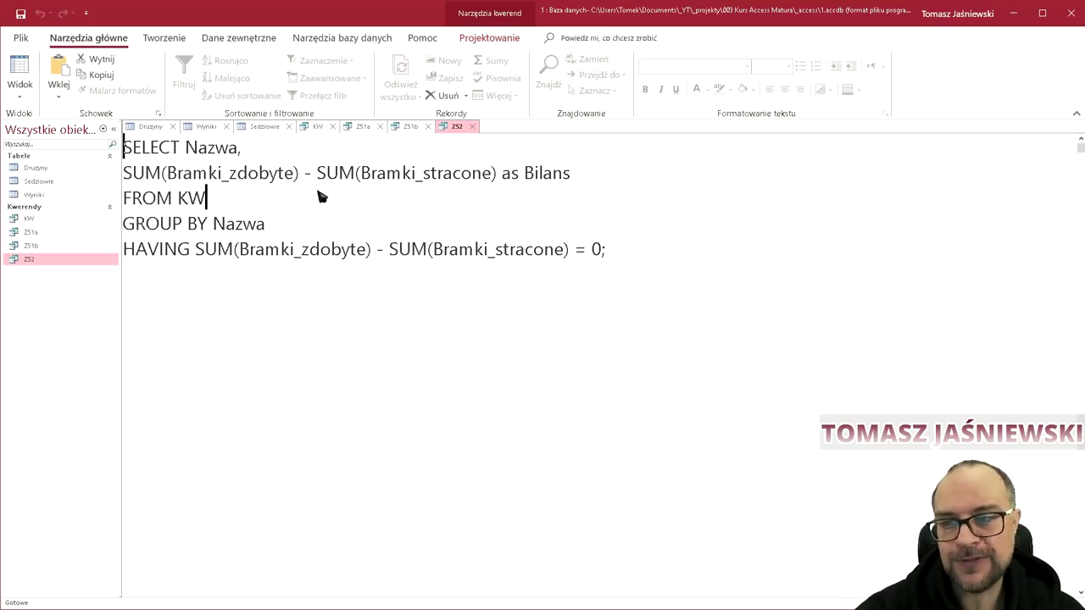
{"action": "left_click_drag", "start_coordinate": [318, 173], "coordinate": [498, 180]}
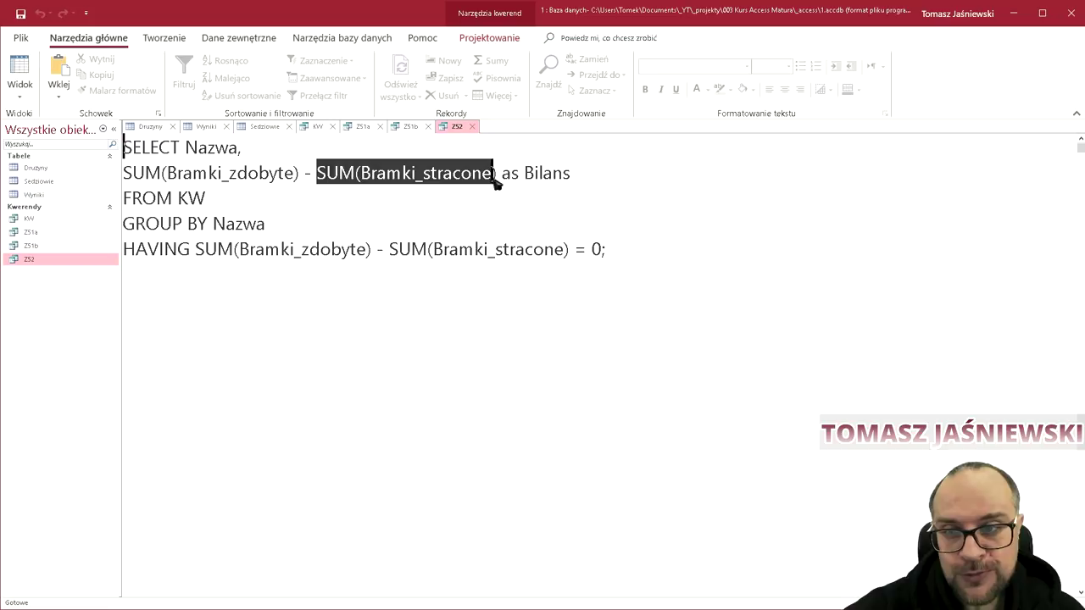
{"action": "left_click_drag", "start_coordinate": [500, 175], "coordinate": [123, 175]}
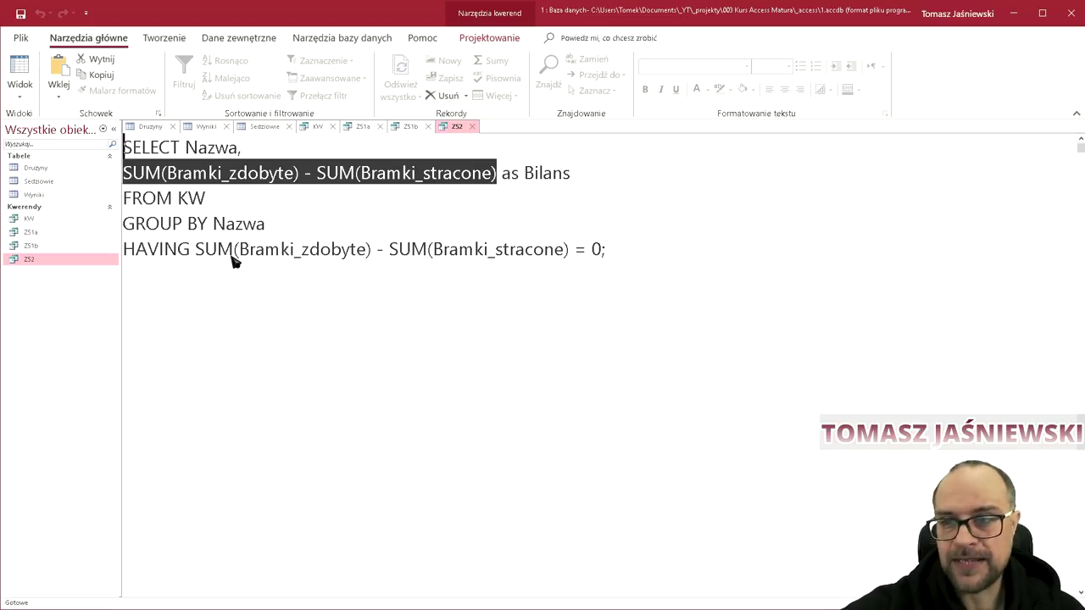
{"action": "left_click_drag", "start_coordinate": [525, 175], "coordinate": [570, 176]}
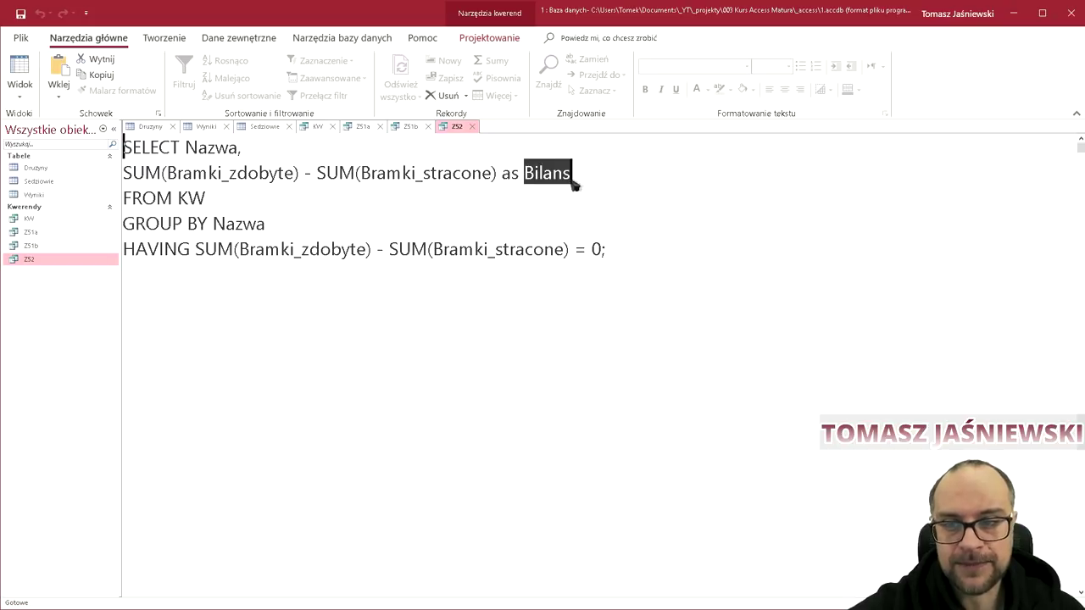
{"action": "left_click_drag", "start_coordinate": [497, 174], "coordinate": [76, 174]}
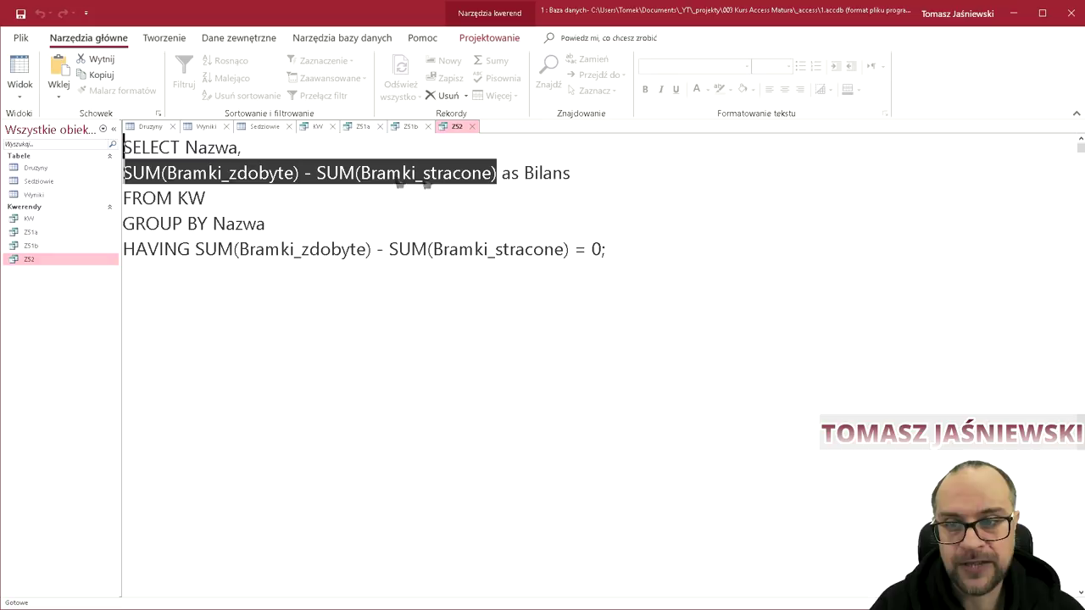
{"action": "left_click", "coordinate": [578, 179]}
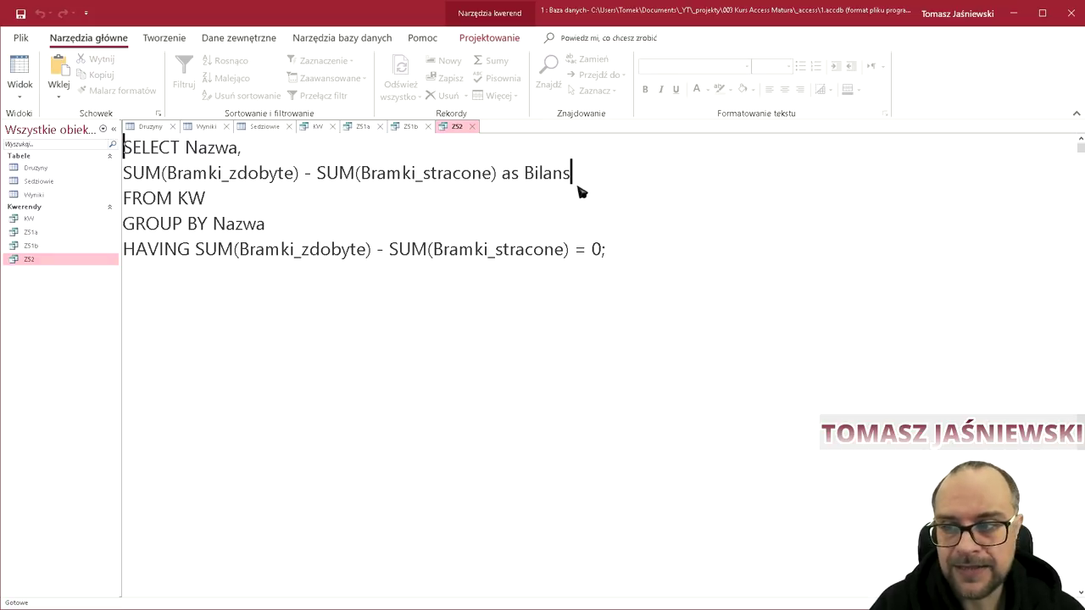
{"action": "left_click_drag", "start_coordinate": [211, 198], "coordinate": [123, 199]}
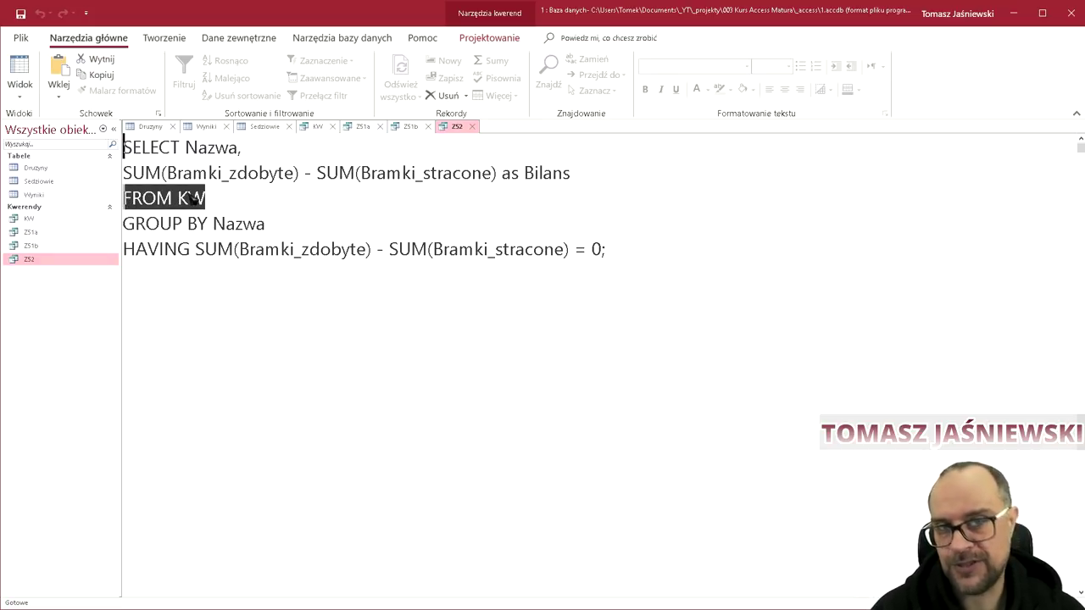
{"action": "left_click", "coordinate": [316, 229]}
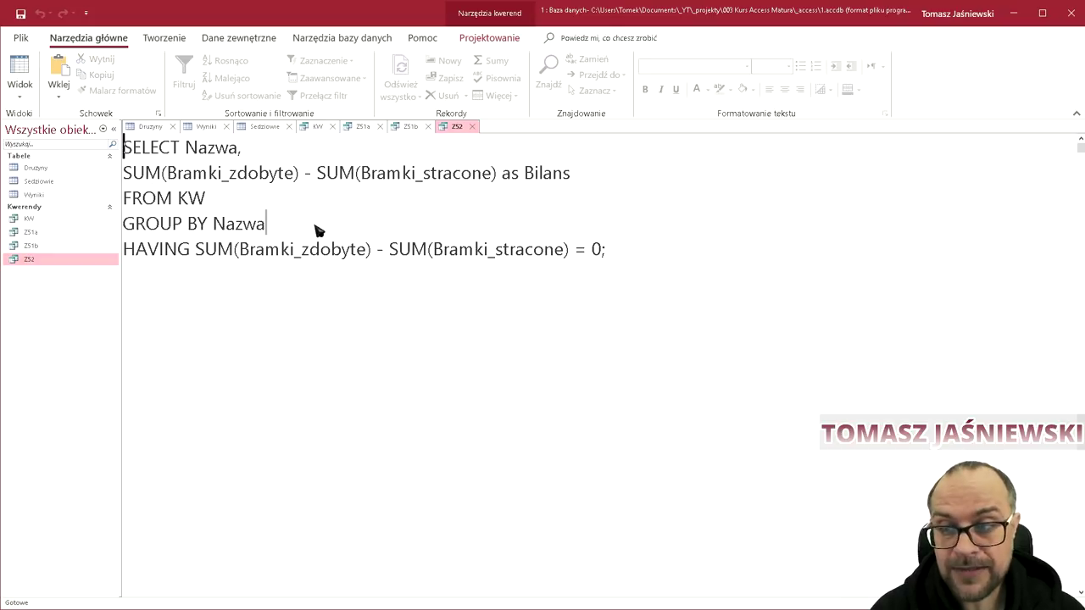
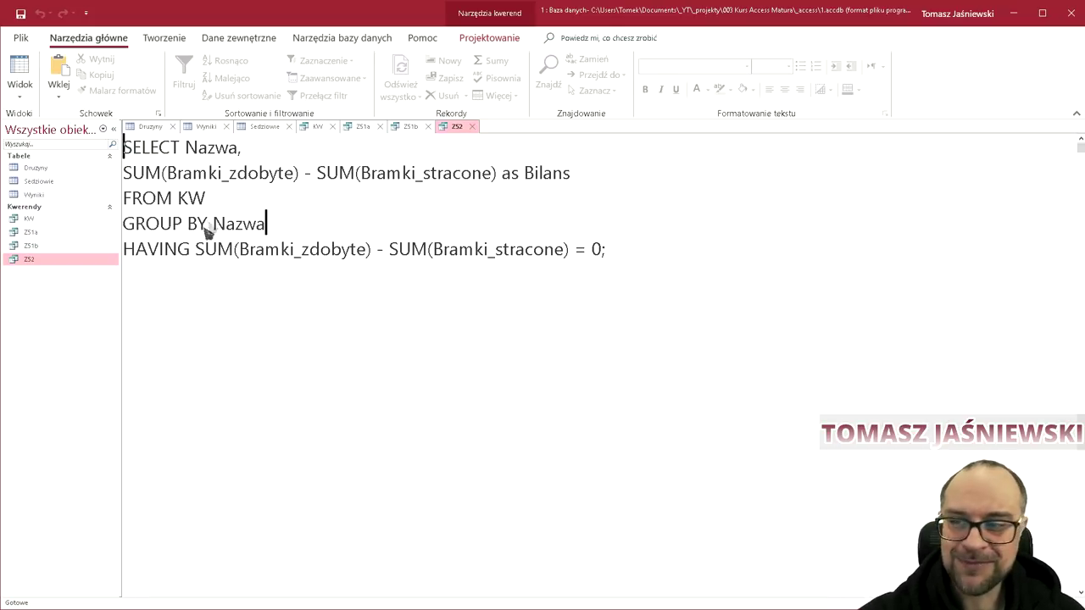
Add a WHERE line after FROM KW, then remove it again.
{"action": "left_click", "coordinate": [221, 204]}
{"action": "key", "text": "Return"}
{"action": "type", "text": "WHERE"}
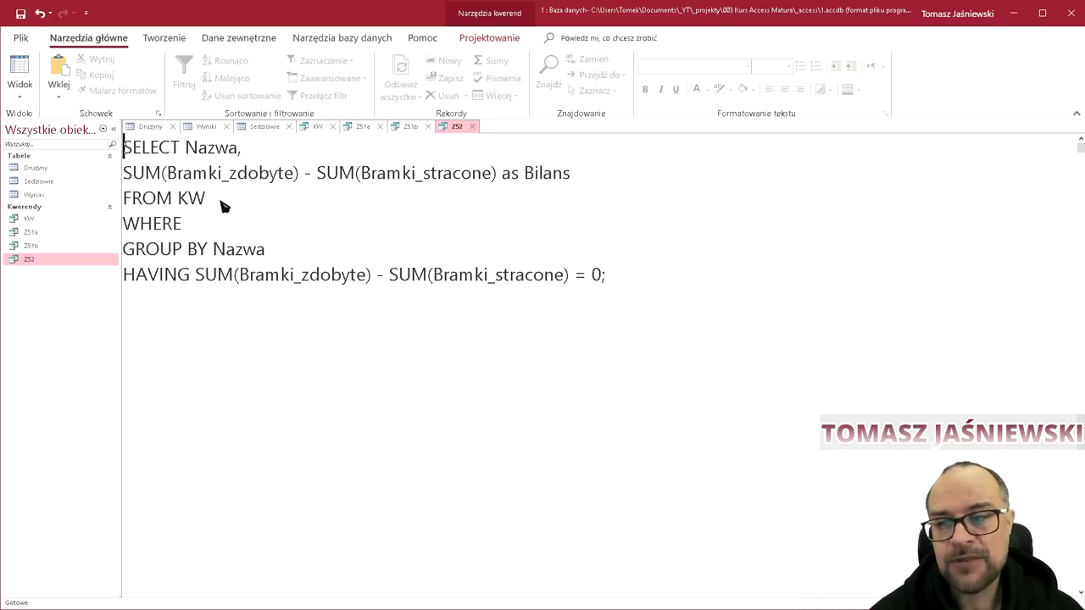
{"action": "key", "text": "shift+Home"}
{"action": "key", "text": "BackSpace"}
{"action": "key", "text": "BackSpace"}
{"action": "key", "text": "Down"}
{"action": "key", "text": "Down"}
{"action": "key", "text": "Home"}
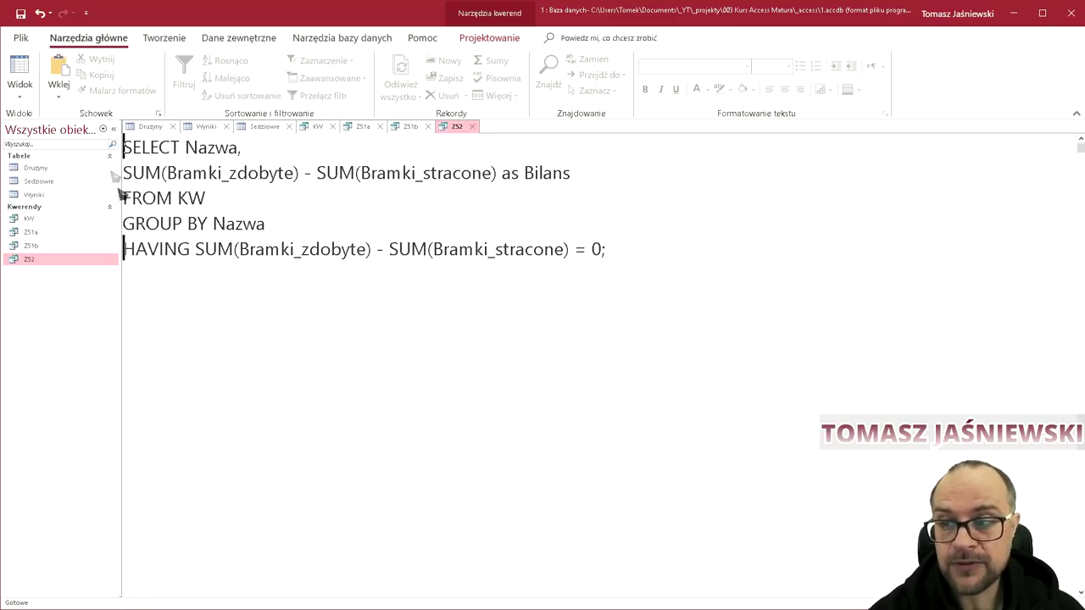
Highlight the HAVING keyword and its summed goal-difference expression.
{"action": "left_click_drag", "start_coordinate": [190, 249], "coordinate": [123, 249]}
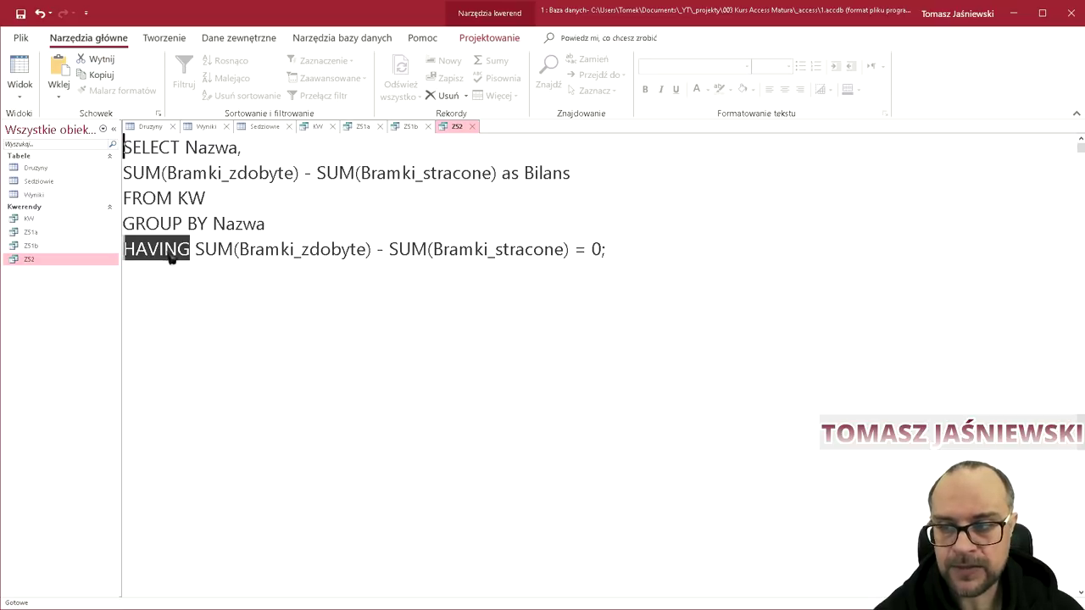
{"action": "left_click", "coordinate": [203, 251]}
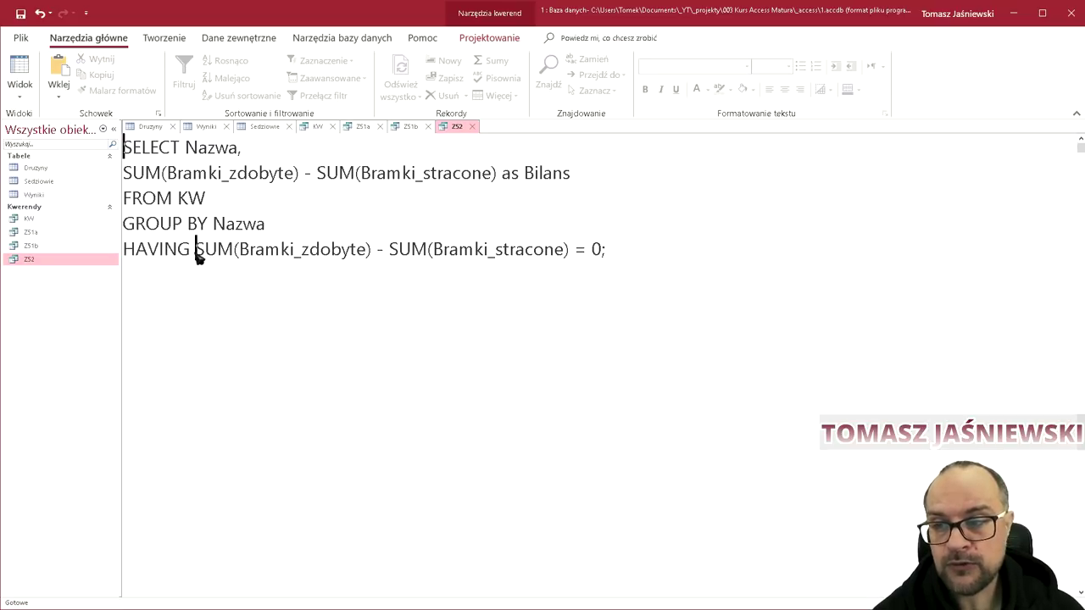
{"action": "left_click_drag", "start_coordinate": [196, 251], "coordinate": [572, 254]}
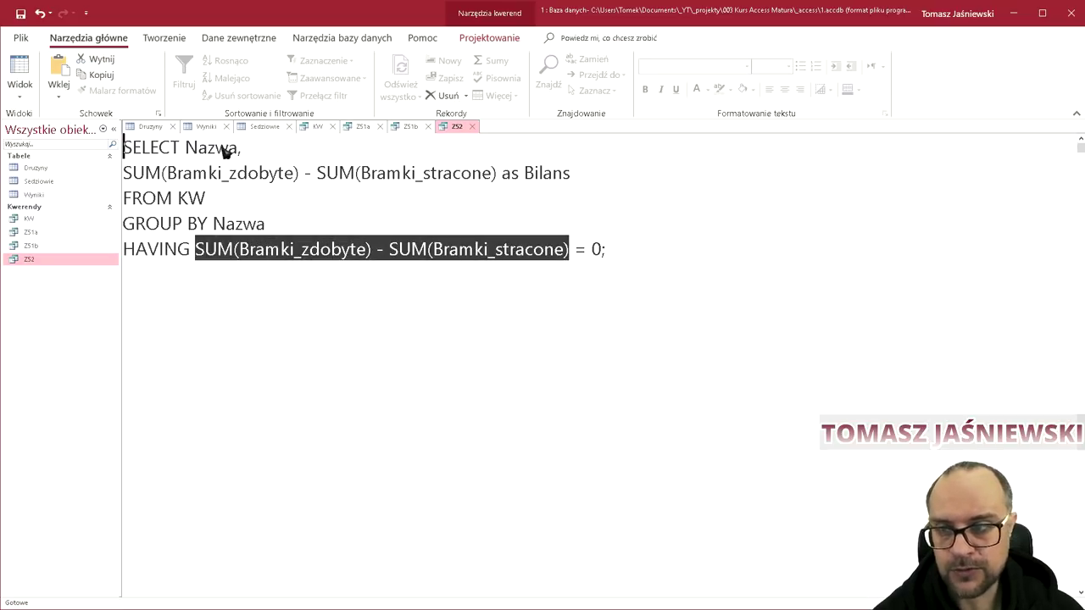
{"action": "left_click", "coordinate": [582, 259]}
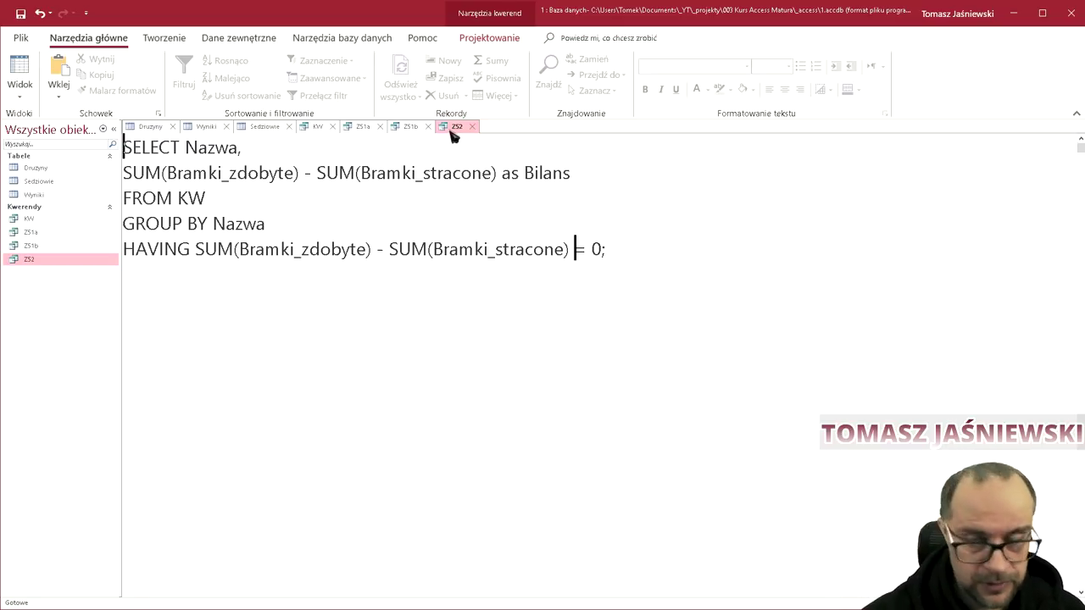
{"action": "left_click", "coordinate": [619, 255]}
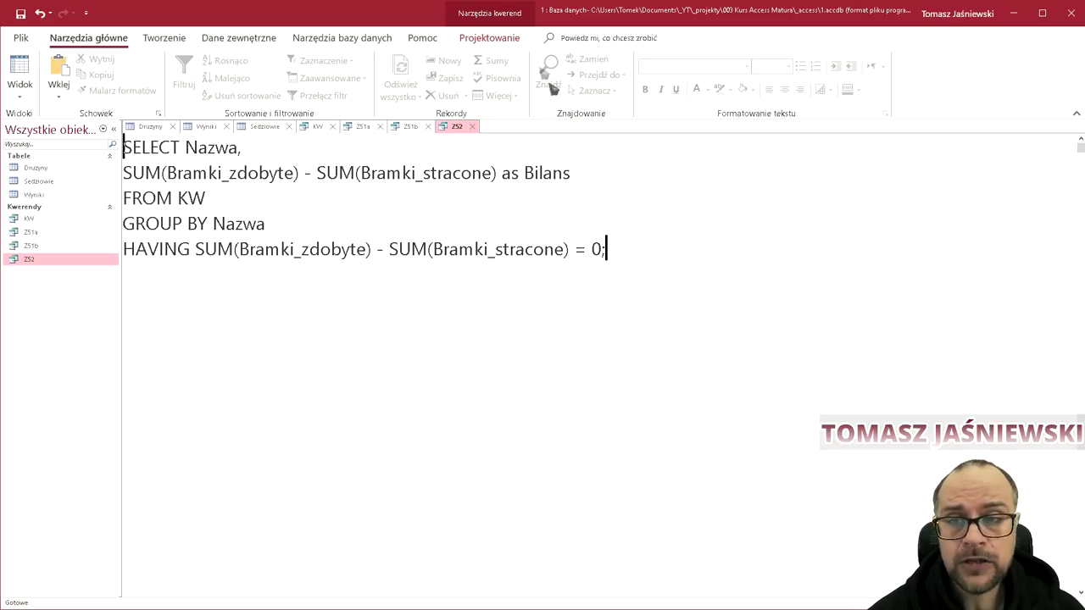
Run ZS2 to see the matching teams such as Zwinne Mewy, then return to SQL view.
{"action": "left_click", "coordinate": [507, 41]}
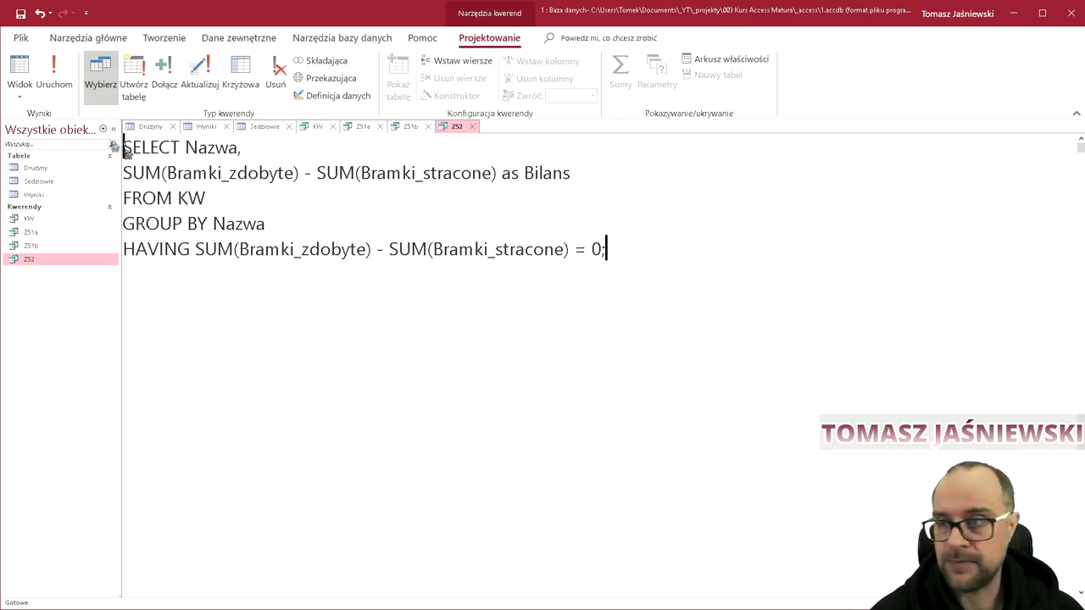
{"action": "left_click", "coordinate": [55, 80]}
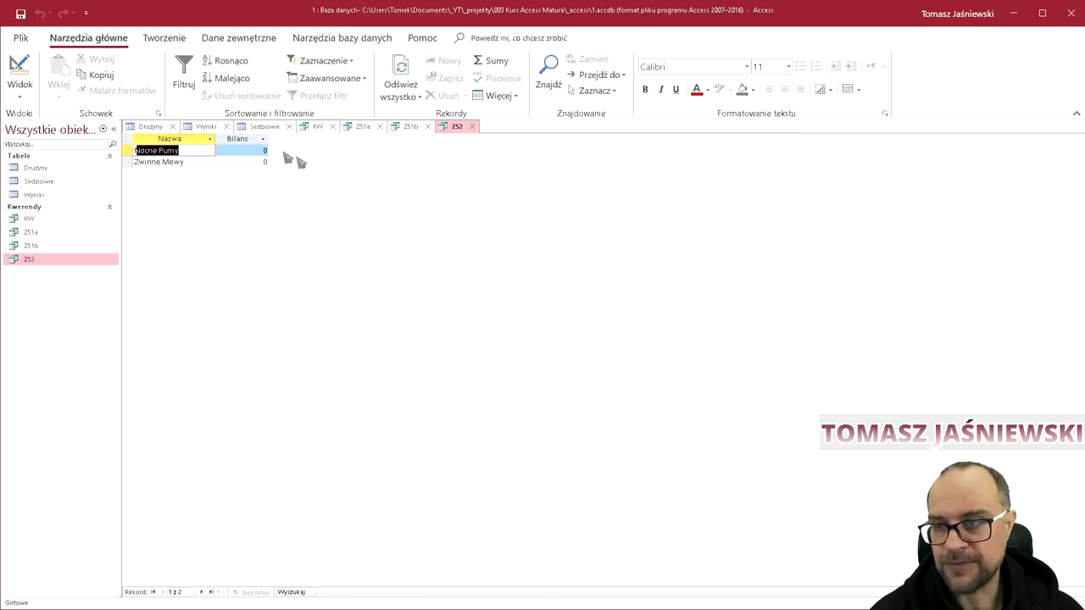
{"action": "left_click", "coordinate": [204, 162]}
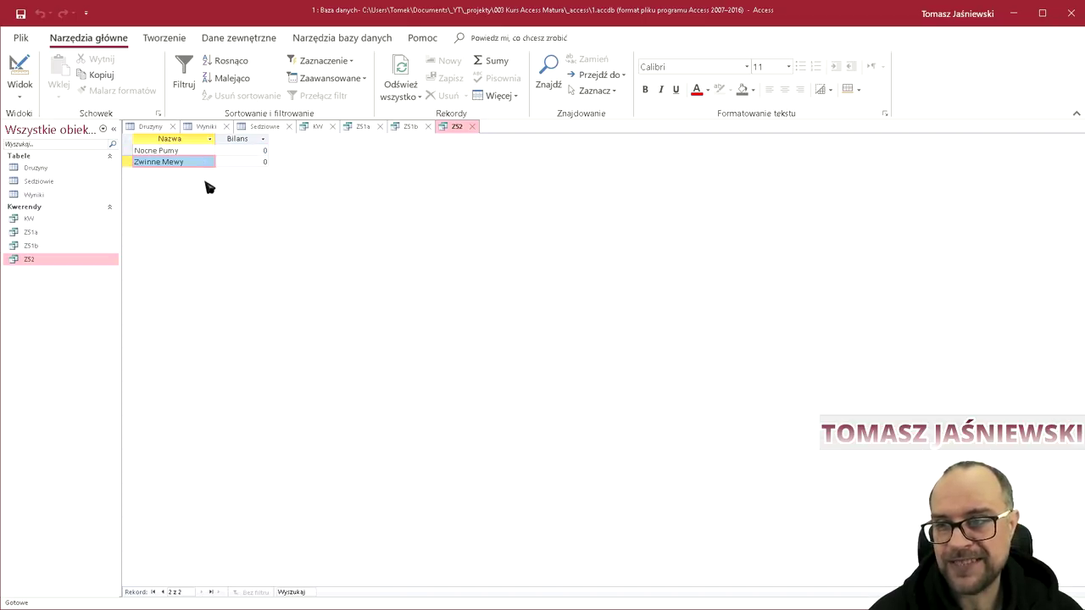
{"action": "right_click", "coordinate": [458, 127]}
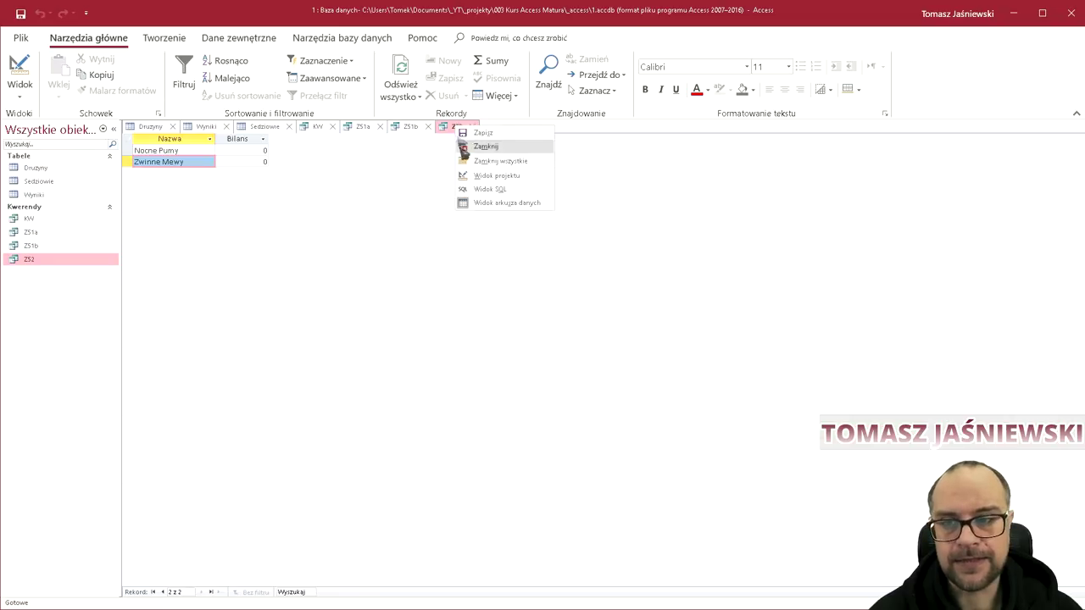
{"action": "left_click", "coordinate": [488, 189]}
Highlight the goal-balance expression and its Bilans alias in SELECT, rerun ZS2, and return to SQL.
{"action": "left_click", "coordinate": [161, 149]}
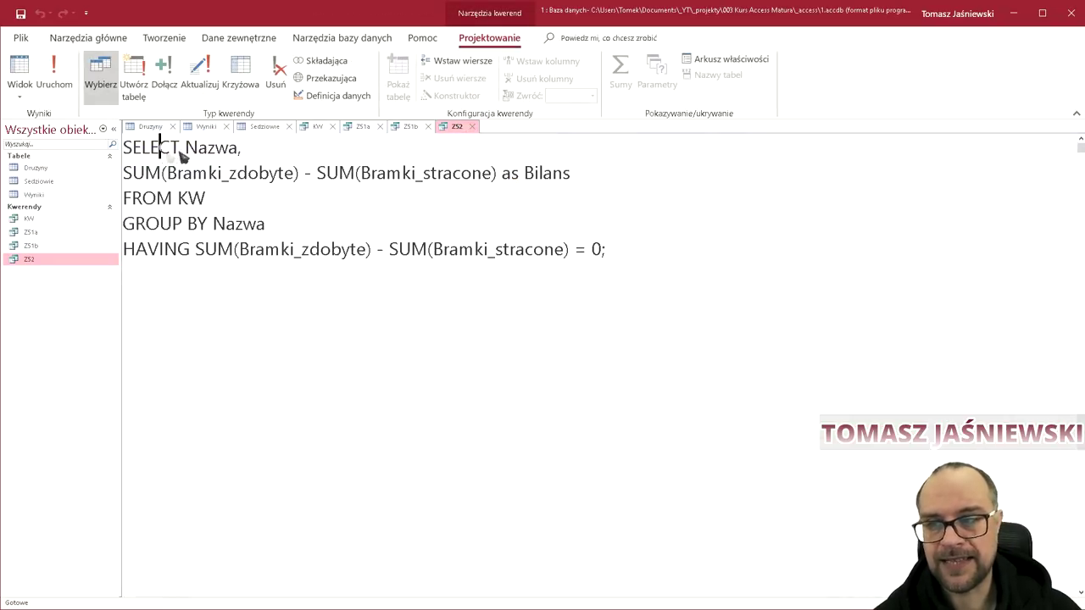
{"action": "left_click_drag", "start_coordinate": [186, 149], "coordinate": [241, 149]}
{"action": "left_click", "coordinate": [326, 173]}
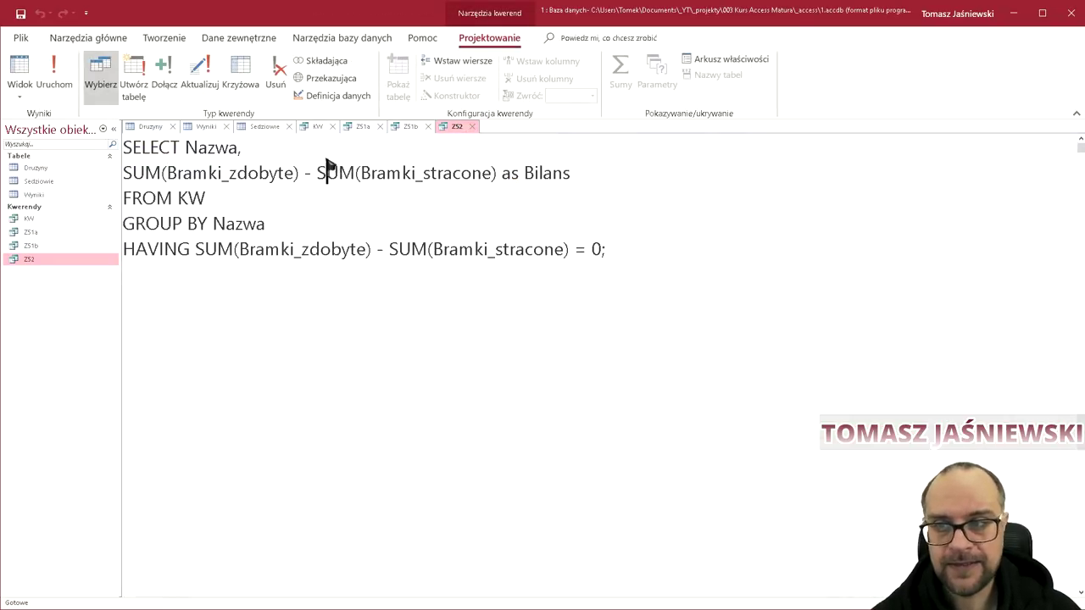
{"action": "mouse_move", "coordinate": [123, 174]}
{"action": "left_mouse_down"}
{"action": "mouse_move", "coordinate": [543, 191]}
{"action": "mouse_move", "coordinate": [581, 181]}
{"action": "left_mouse_up"}
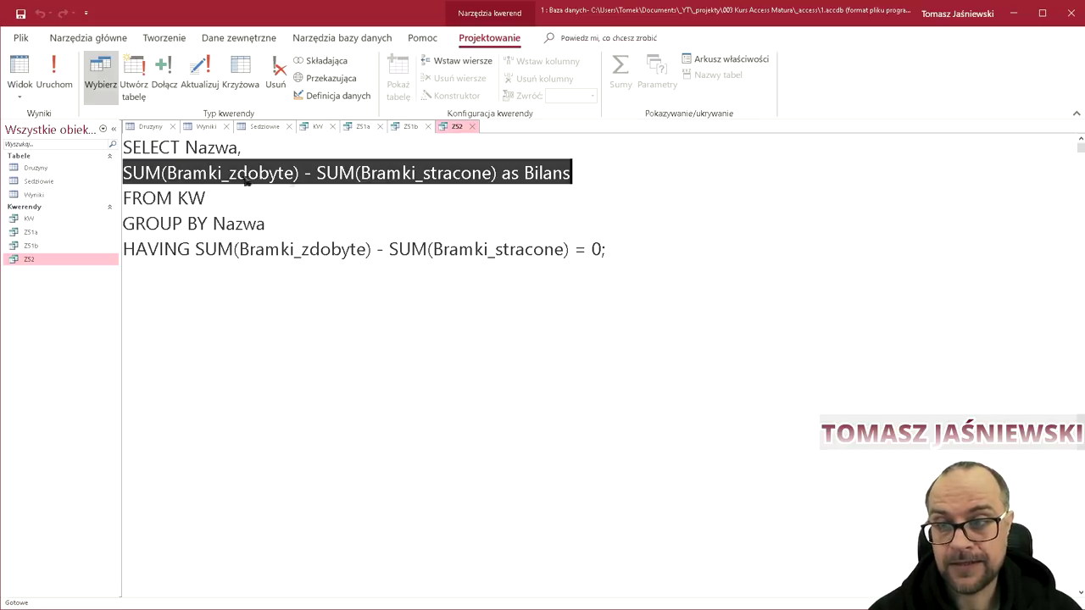
{"action": "left_click_drag", "start_coordinate": [502, 174], "coordinate": [593, 183]}
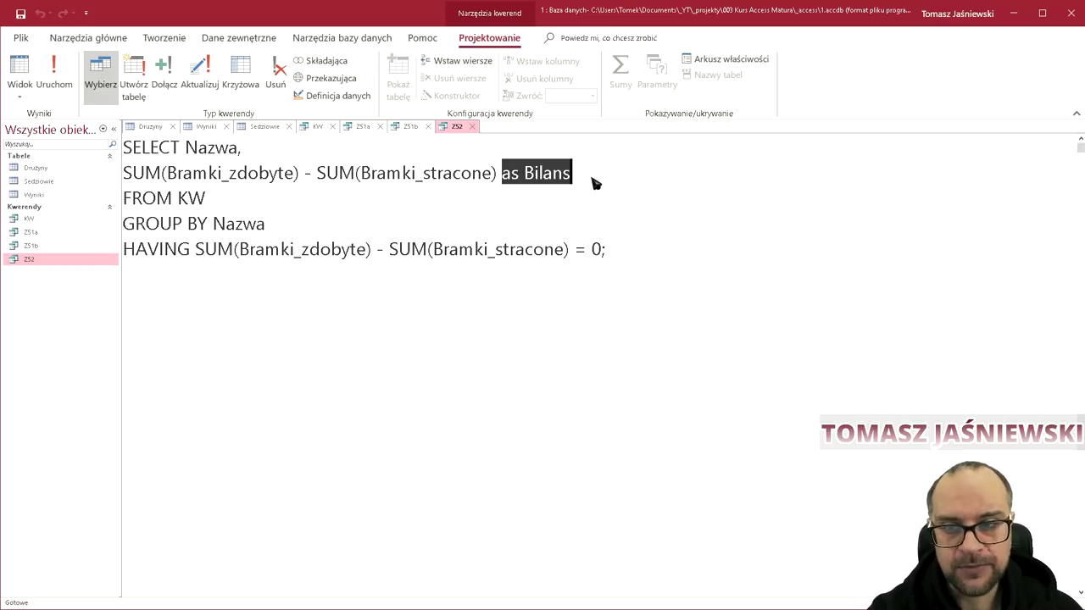
{"action": "left_click", "coordinate": [67, 89]}
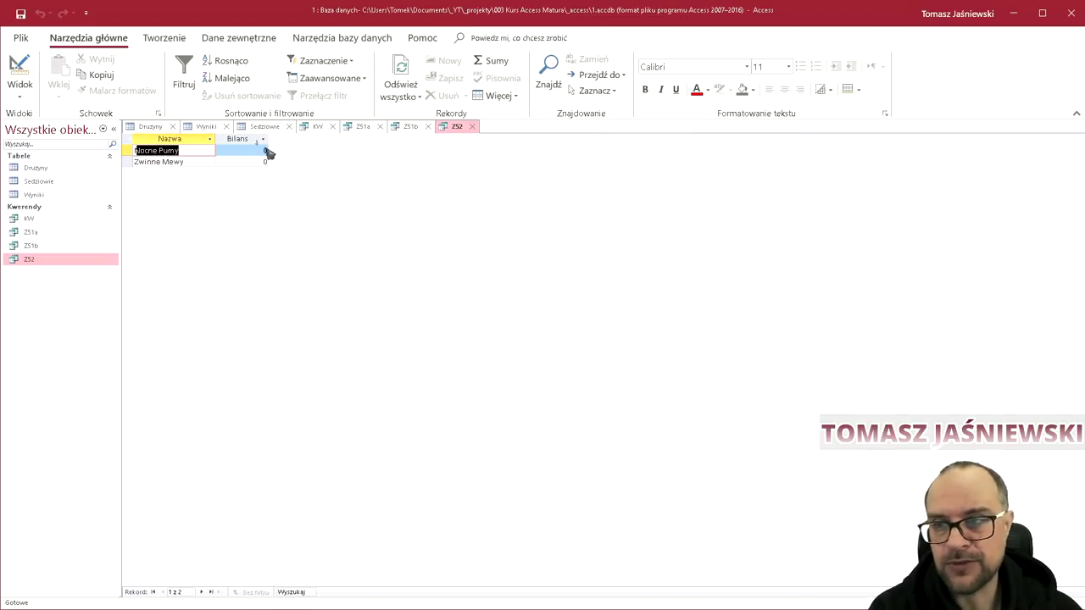
{"action": "right_click", "coordinate": [462, 128]}
{"action": "left_click", "coordinate": [492, 188]}
Replace the HAVING SUM difference with Bilans, run it, and cancel the Bilans parameter prompt.
{"action": "left_click", "coordinate": [210, 199]}
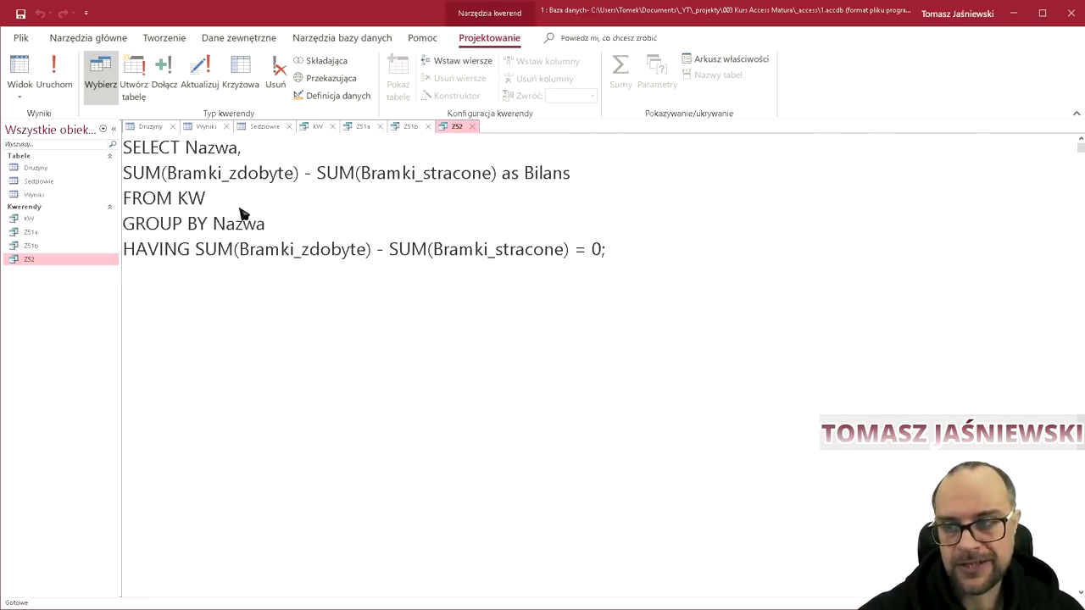
{"action": "left_click_drag", "start_coordinate": [268, 224], "coordinate": [117, 234]}
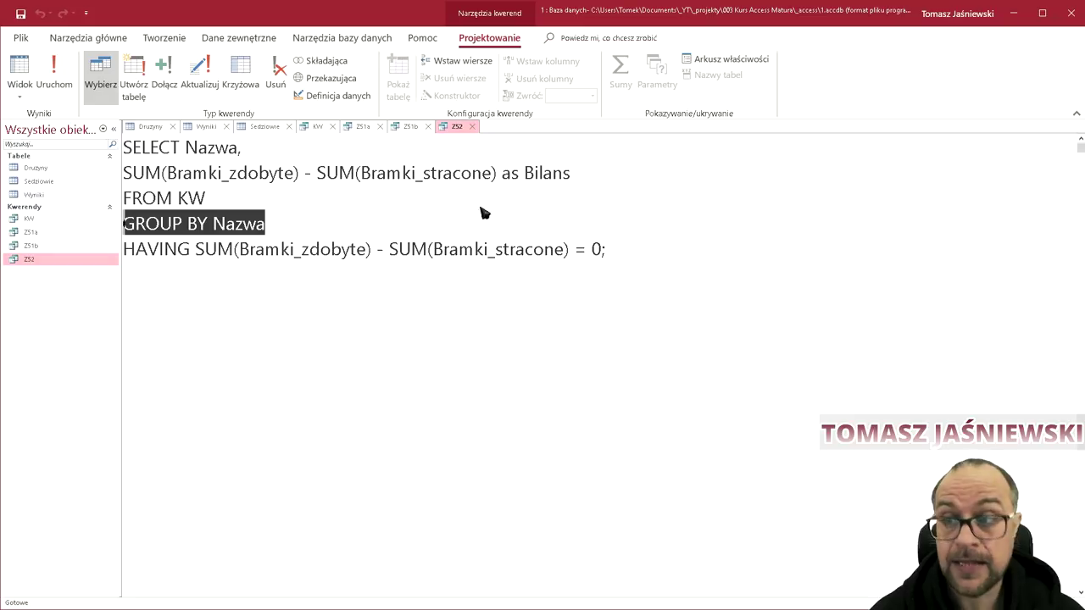
{"action": "left_click", "coordinate": [159, 251]}
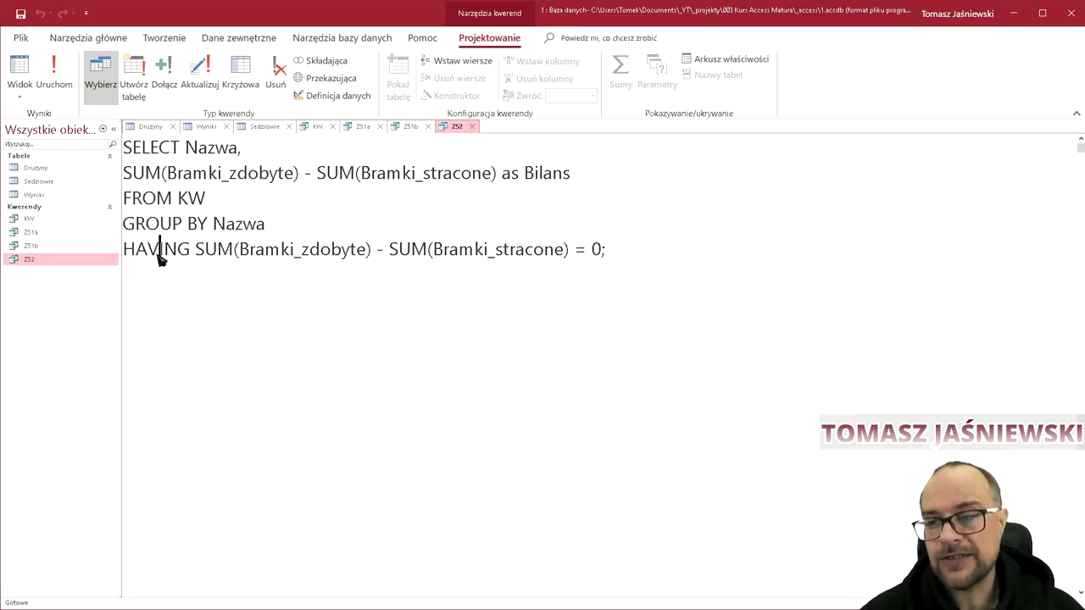
{"action": "left_click_drag", "start_coordinate": [196, 250], "coordinate": [573, 257]}
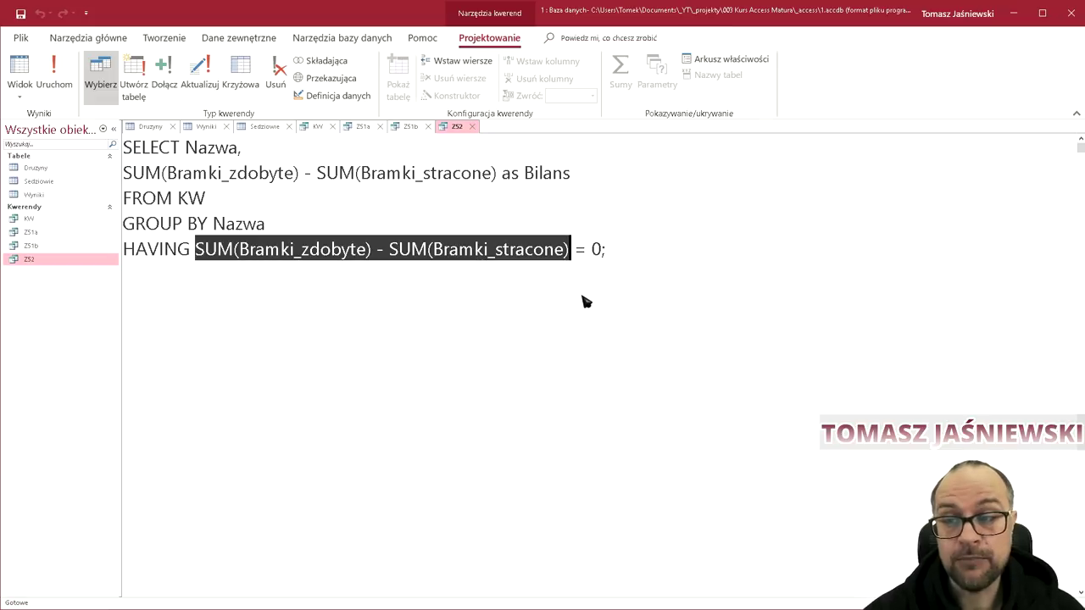
{"action": "type", "text": "Bilans"}
{"action": "left_click", "coordinate": [53, 76]}
{"action": "type", "text": "1"}
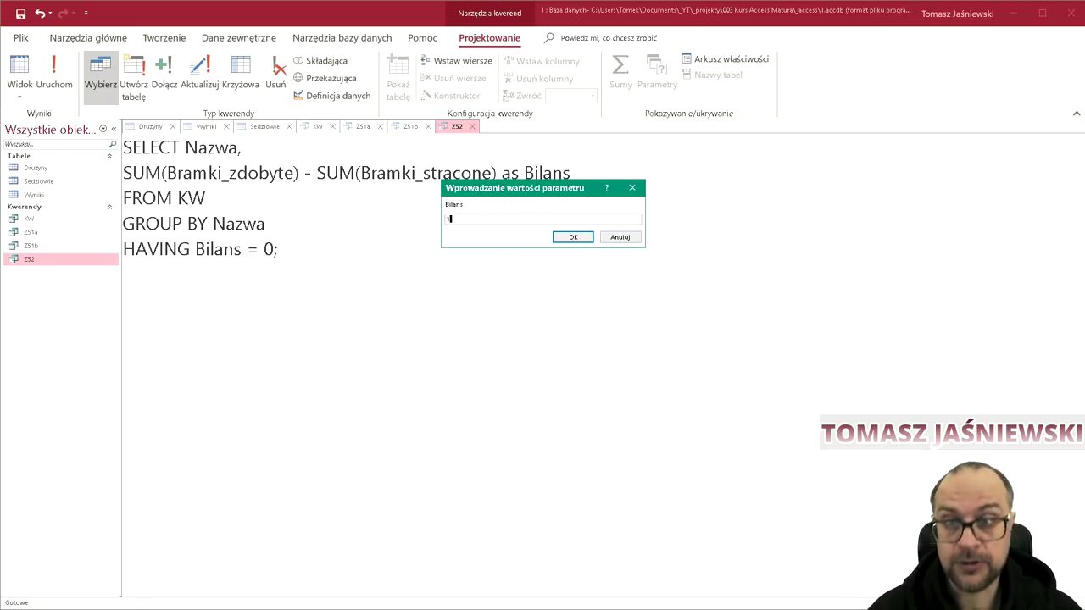
{"action": "left_click", "coordinate": [637, 241]}
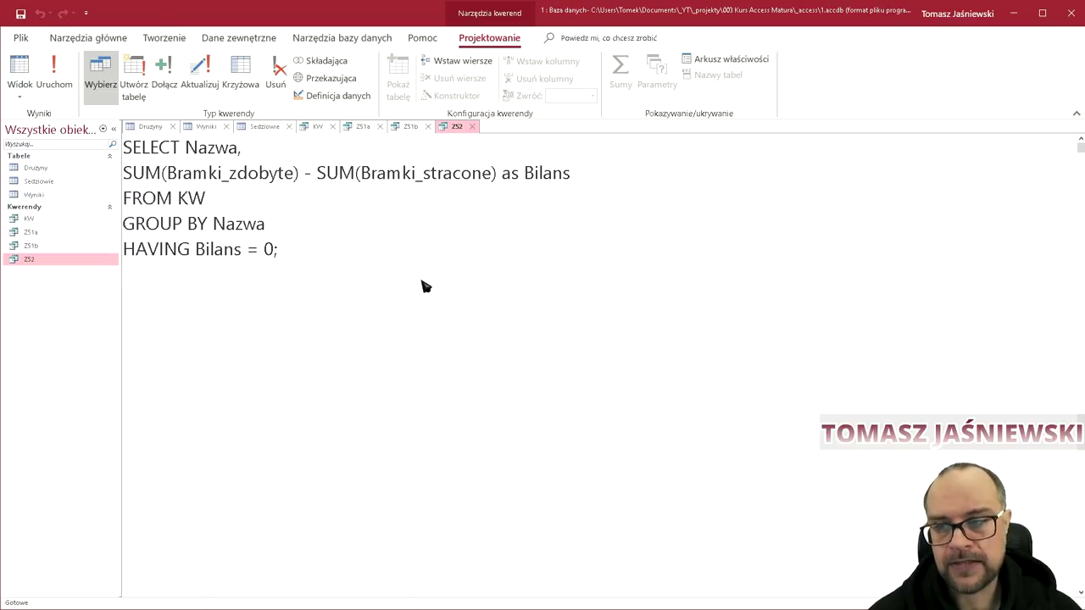
{"action": "double_click", "coordinate": [217, 251]}
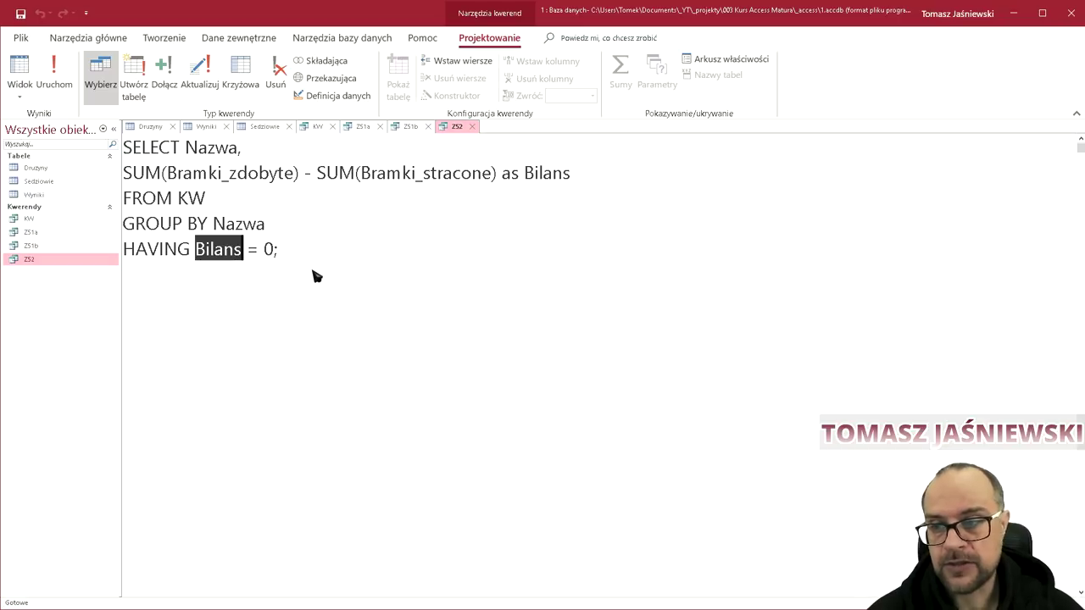
Delete the HAVING line and wrap the query as subquery T1 under a new SLECT * FROM.
{"action": "key", "text": "Home"}
{"action": "key", "text": "shift+End"}
{"action": "key", "text": "Delete"}
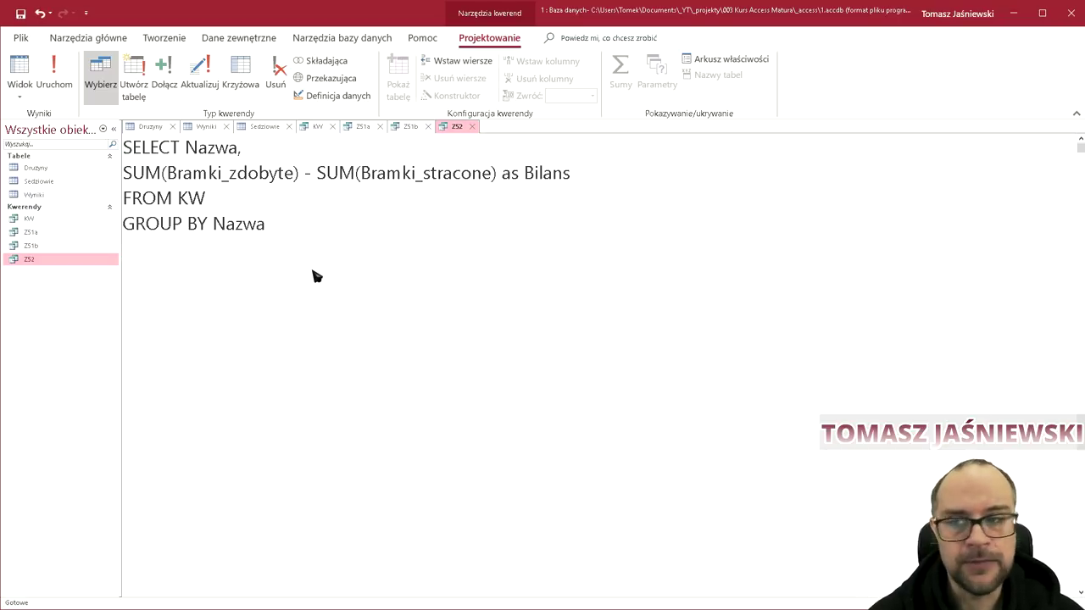
{"action": "key", "text": "Up"}
{"action": "key", "text": "Up"}
{"action": "type", "text": "("}
{"action": "key", "text": "Down"}
{"action": "key", "text": "Down"}
{"action": "key", "text": "Down"}
{"action": "key", "text": "Home"}
{"action": "key", "text": "End"}
{"action": "type", "text": ") A "}
{"action": "type", "text": "T1"}
{"action": "type", "text": "SLECT * FROM"}
{"action": "key", "text": "Return"}
{"action": "key", "text": "Return"}
{"action": "key", "text": "Return"}
Indent the inner query lines so the subquery stands out.
{"action": "key", "text": "Up"}
{"action": "key", "text": "Up"}
{"action": "key", "text": "Up"}
{"action": "key", "text": "Up"}
{"action": "key", "text": "shift+Down"}
{"action": "key", "text": "shift+Down"}
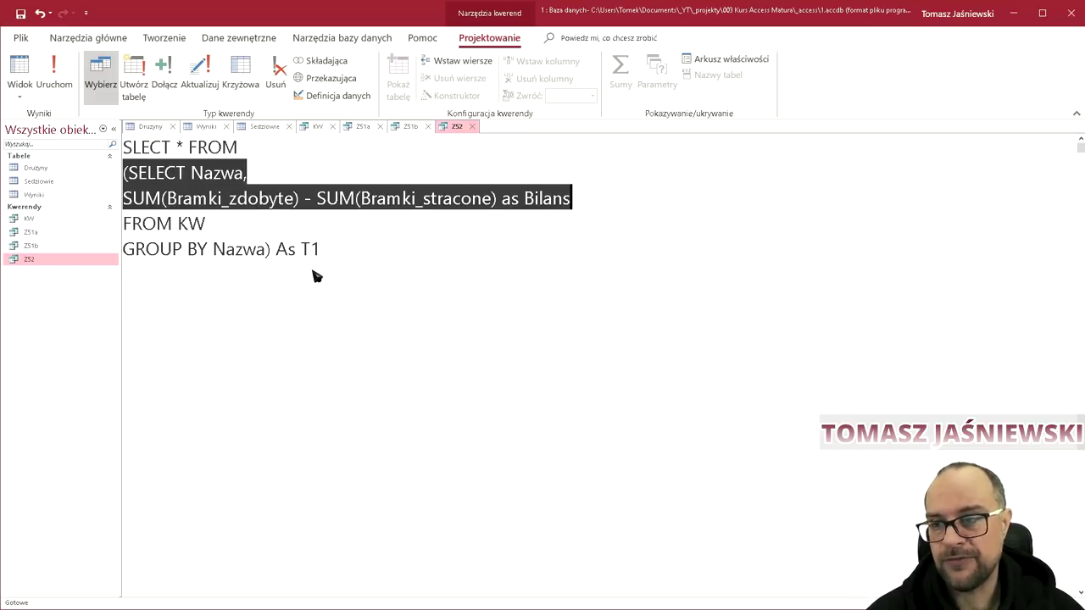
{"action": "key", "text": "shift+Down"}
{"action": "key", "text": "shift+Down"}
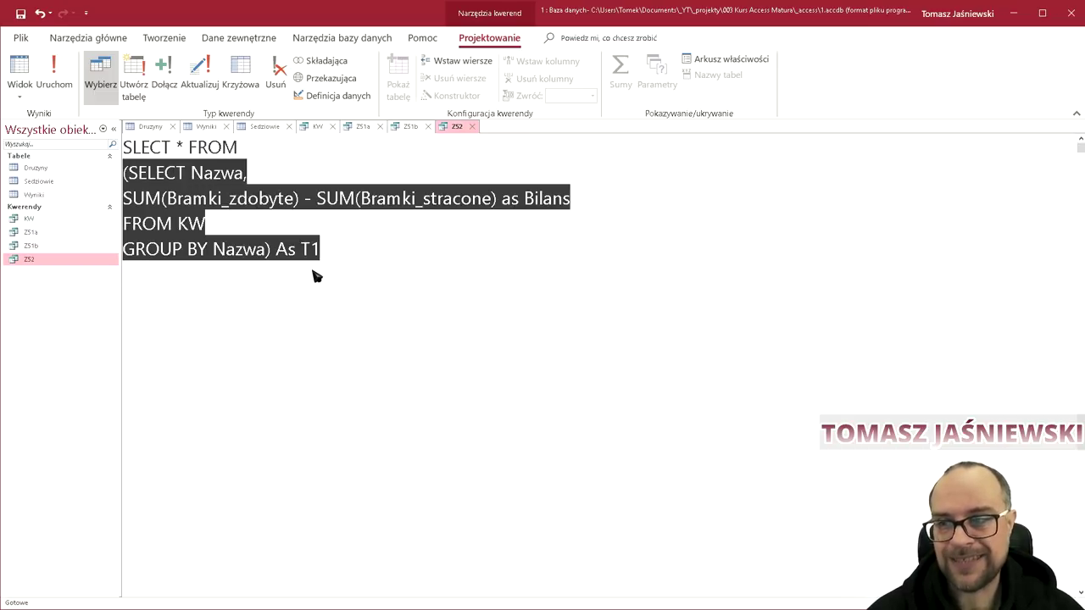
{"action": "left_click", "coordinate": [313, 275]}
{"action": "key", "text": "Up"}
{"action": "key", "text": "Up"}
{"action": "key", "text": "Down"}
{"action": "key", "text": "Home"}
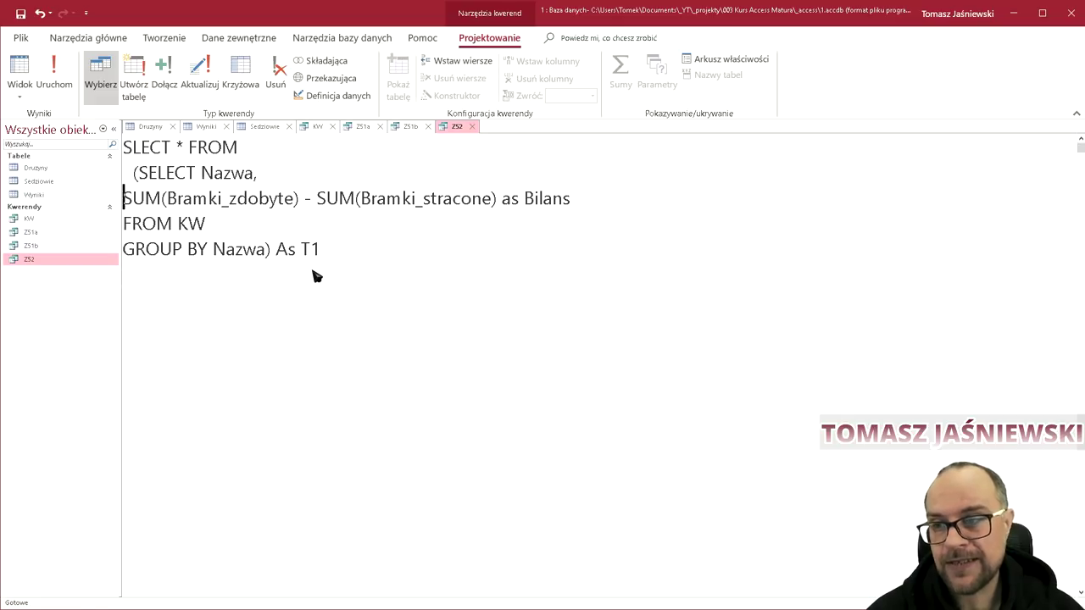
{"action": "key", "text": "Down"}
{"action": "key", "text": "Home"}
{"action": "key", "text": "Down"}
{"action": "key", "text": "Home"}
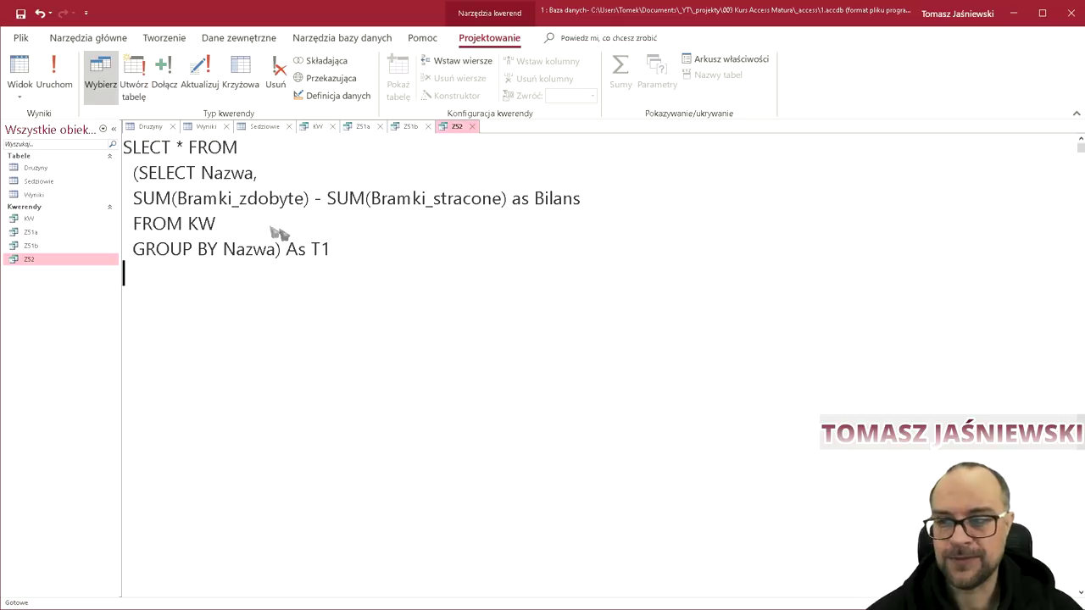
{"action": "left_click_drag", "start_coordinate": [130, 175], "coordinate": [379, 252]}
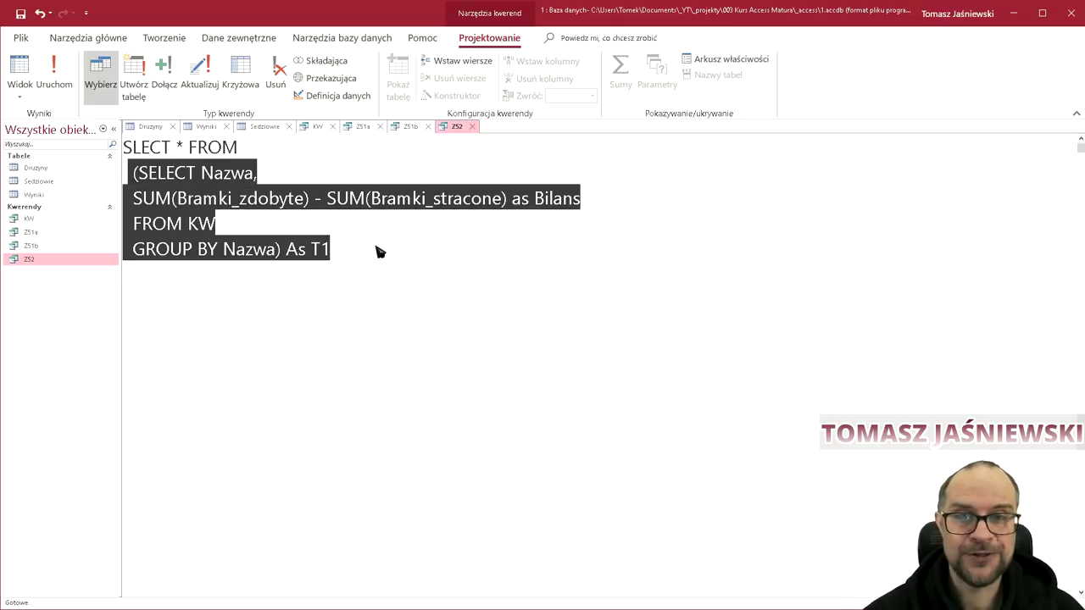
Add the condition WHERE T1.Bilans = 0 below the subquery.
{"action": "left_click", "coordinate": [310, 269]}
{"action": "type", "text": "WHERE "}
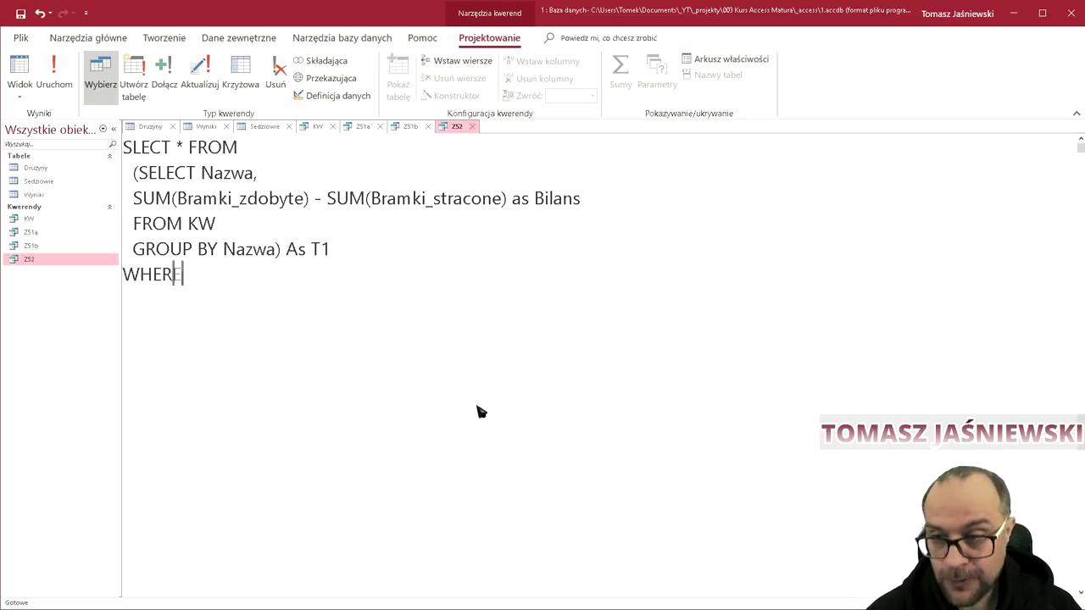
{"action": "type", "text": "T1.Bilans ="}
{"action": "type", "text": " 9"}
{"action": "key", "text": "BackSpace"}
{"action": "type", "text": "0"}
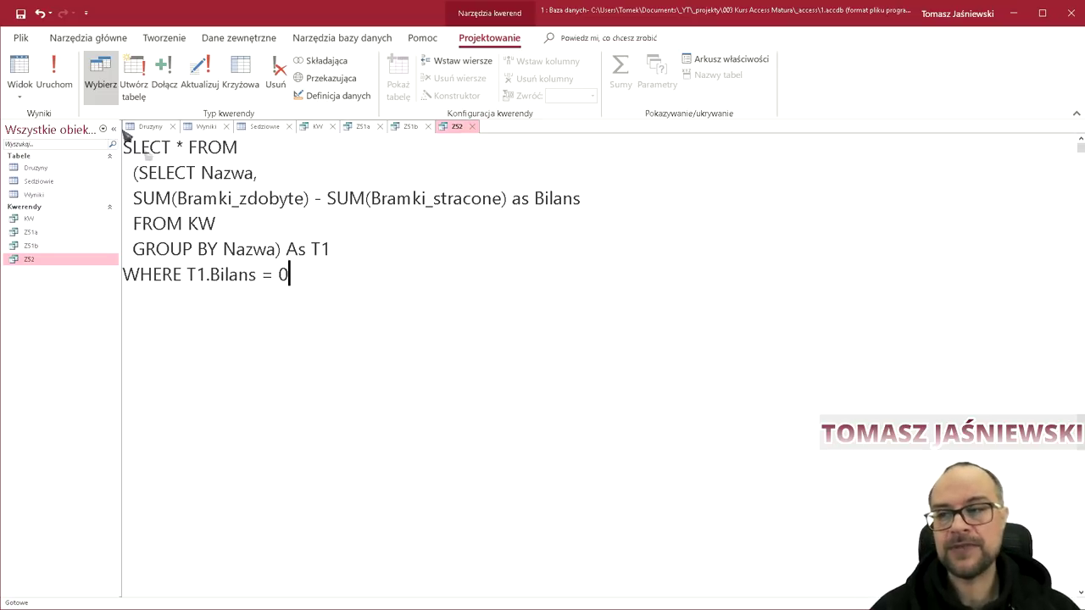
Fix the syntax error by correcting SLECT to SELECT and run ZS2 successfully.
{"action": "left_click", "coordinate": [53, 72]}
{"action": "left_click", "coordinate": [954, 447]}
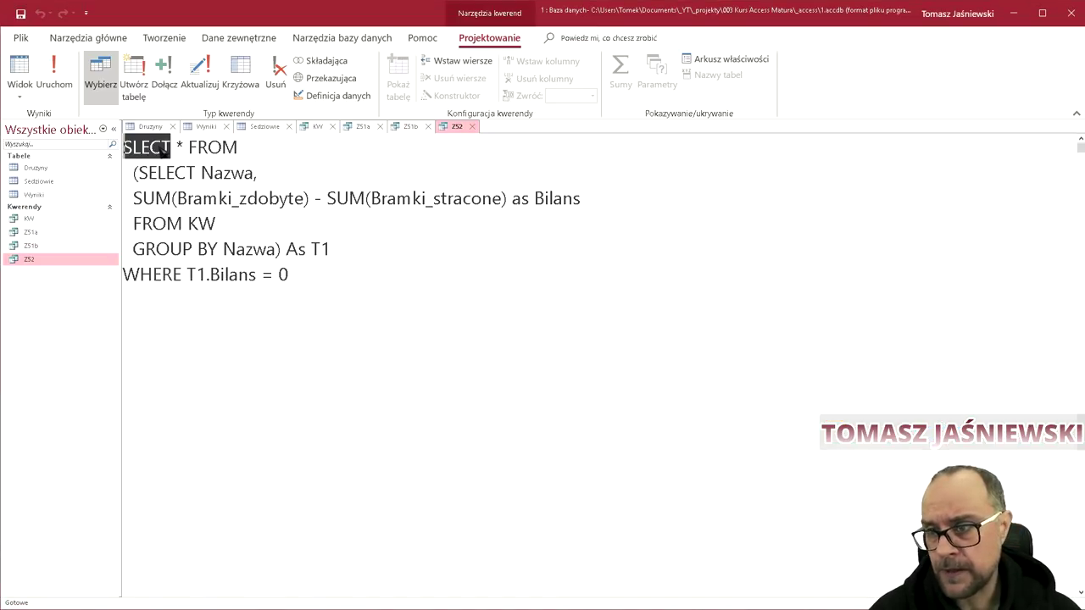
{"action": "key", "text": "Left"}
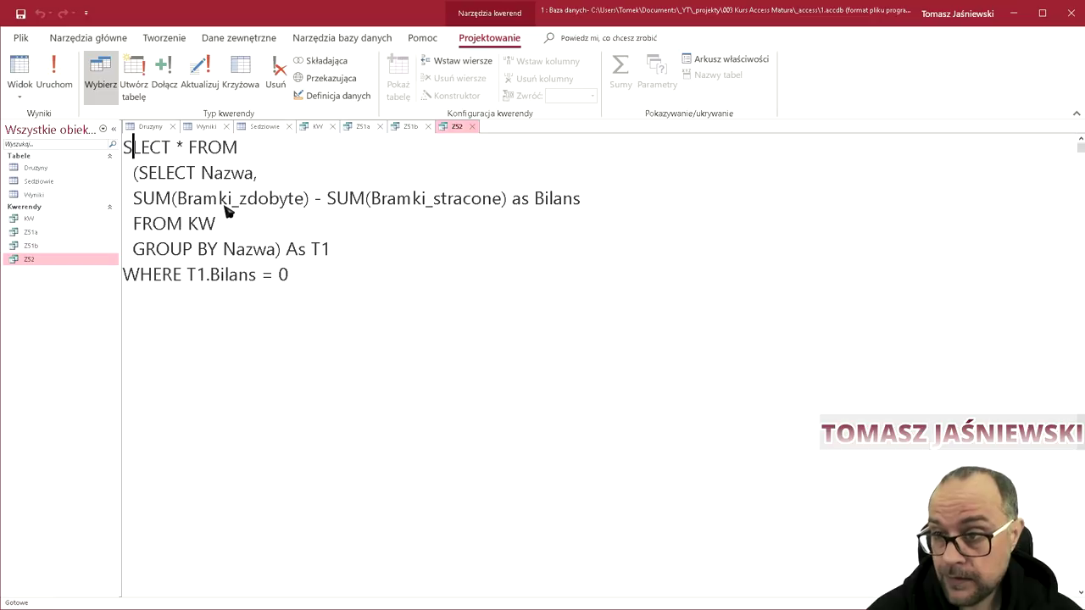
{"action": "type", "text": "E"}
{"action": "left_click", "coordinate": [54, 81]}
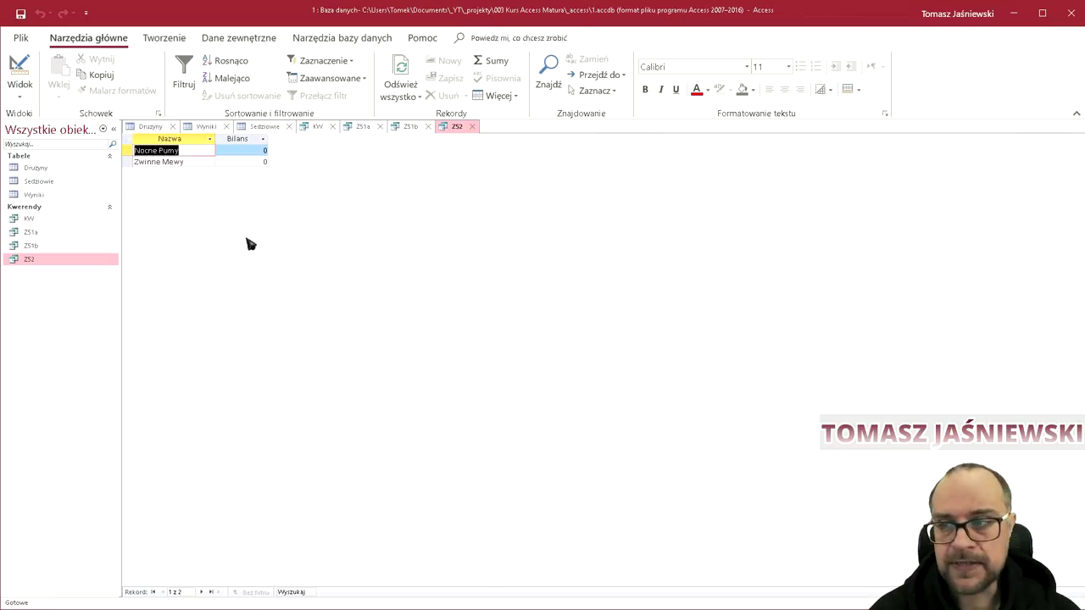
Back in SQL view, highlight the subquery and T1 in the WHERE condition, then switch to the exam PDF.
{"action": "right_click", "coordinate": [459, 132]}
{"action": "left_click", "coordinate": [486, 189]}
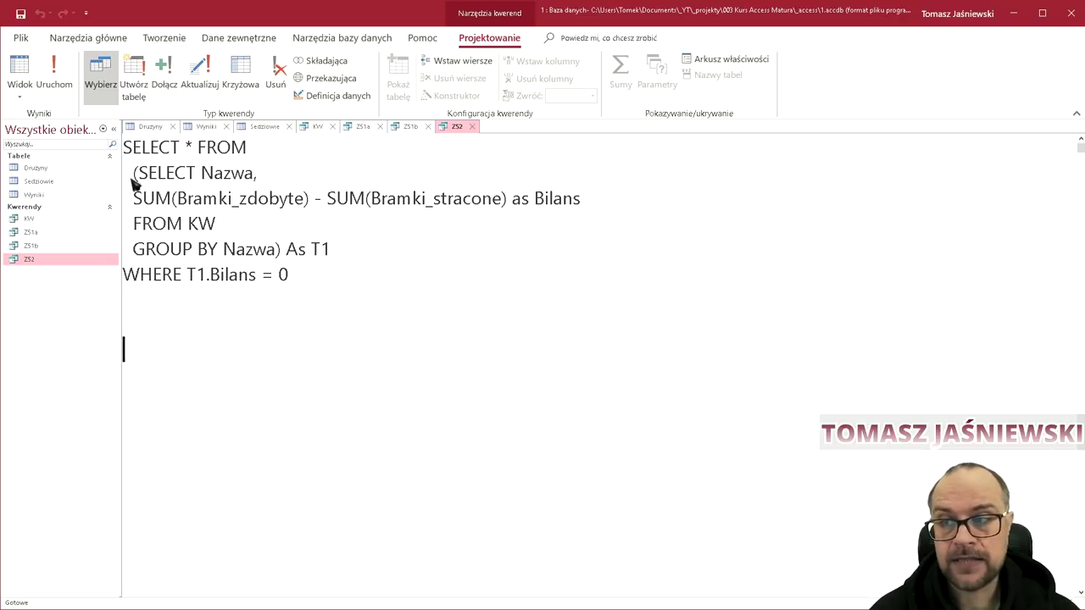
{"action": "left_click_drag", "start_coordinate": [133, 174], "coordinate": [333, 249]}
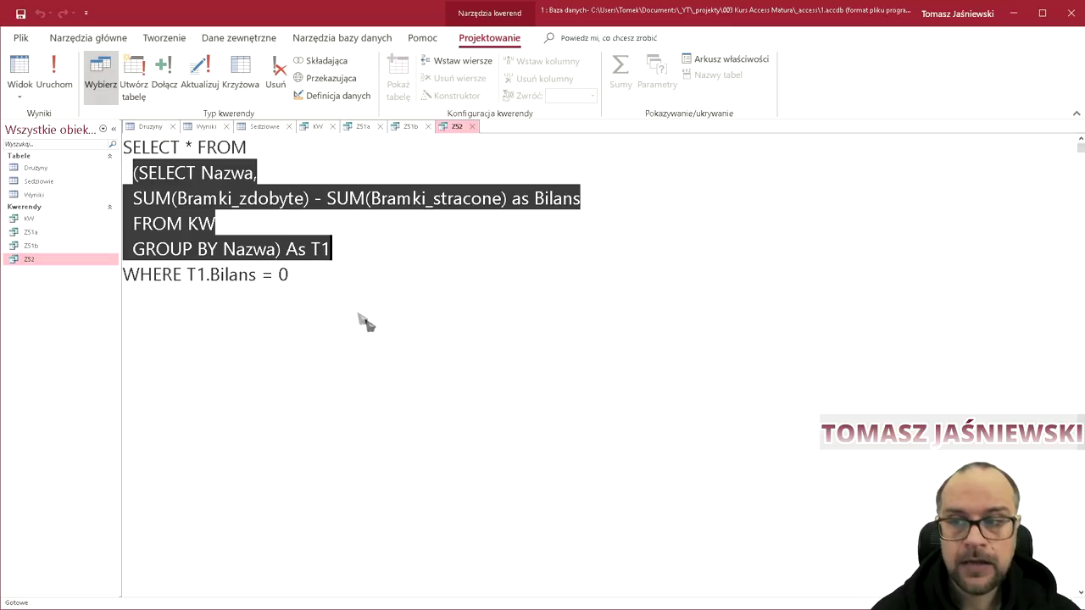
{"action": "left_click", "coordinate": [335, 287]}
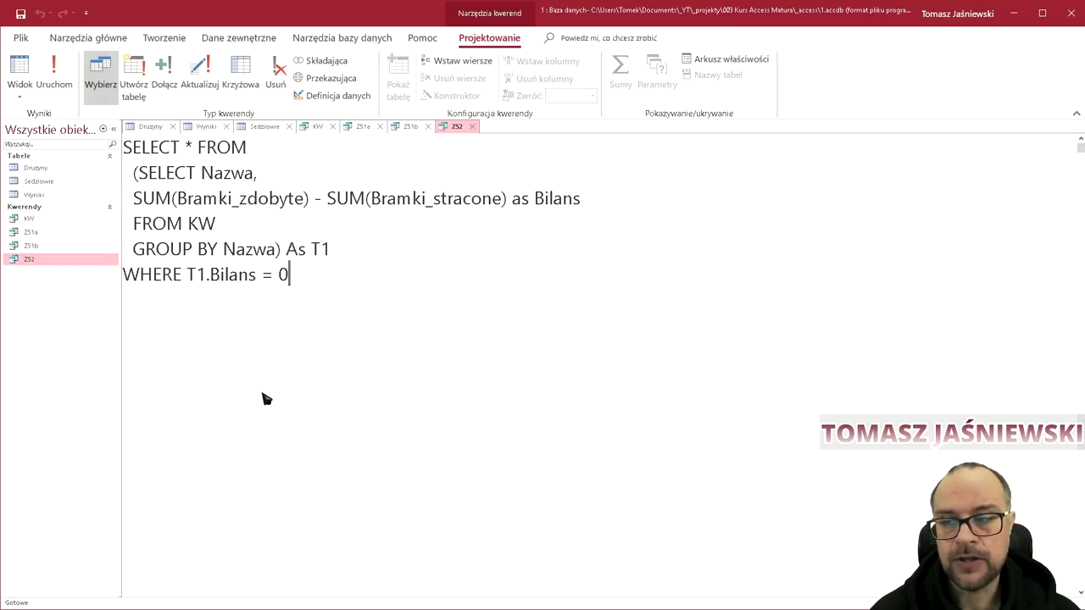
{"action": "left_click_drag", "start_coordinate": [188, 278], "coordinate": [257, 285]}
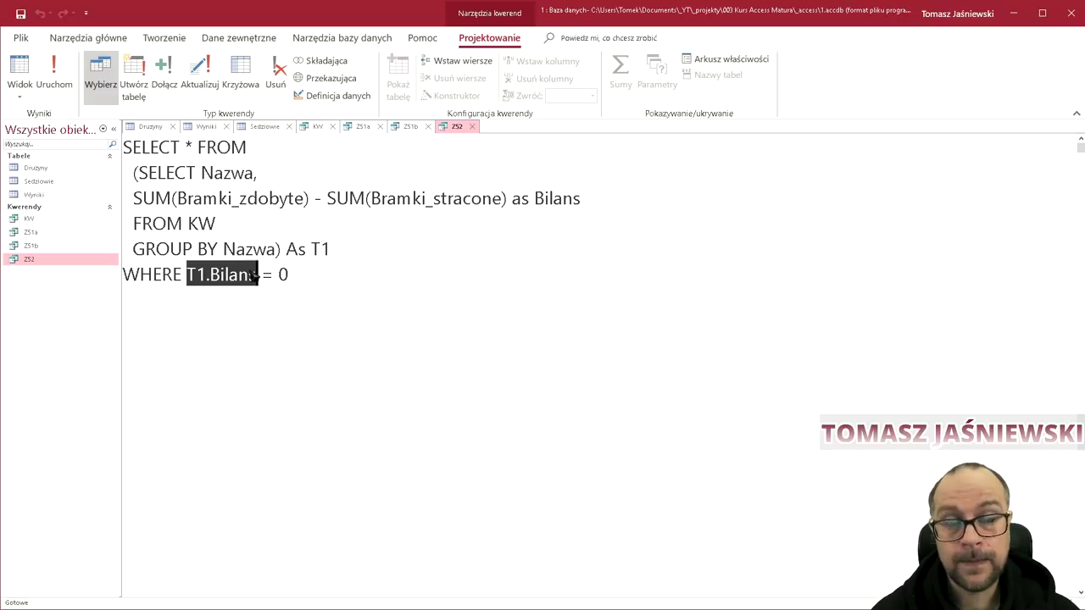
{"action": "left_click", "coordinate": [344, 360]}
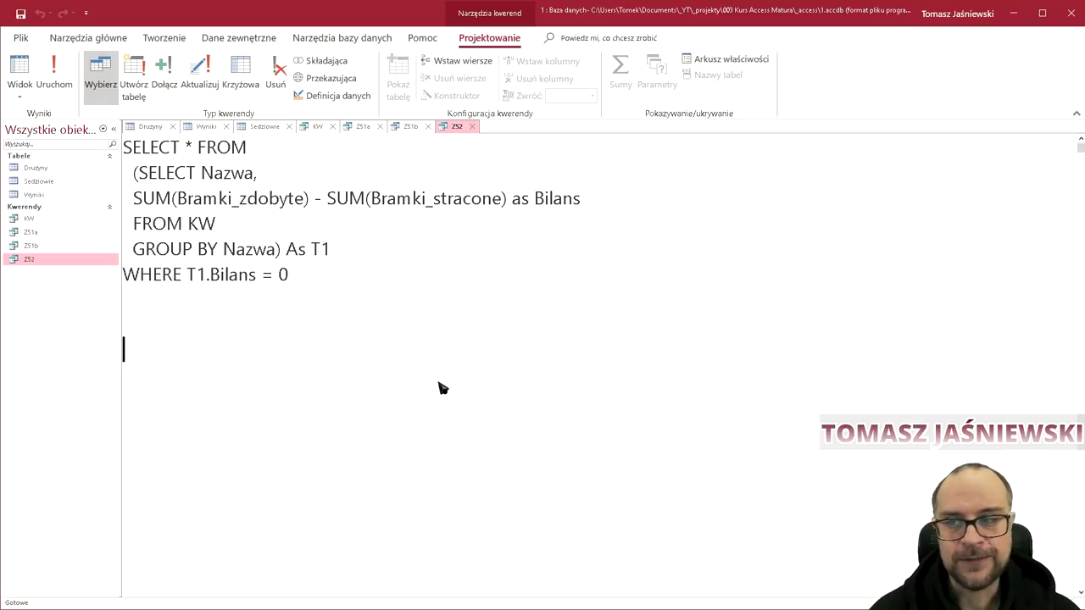
{"action": "key", "text": "alt+Tab"}
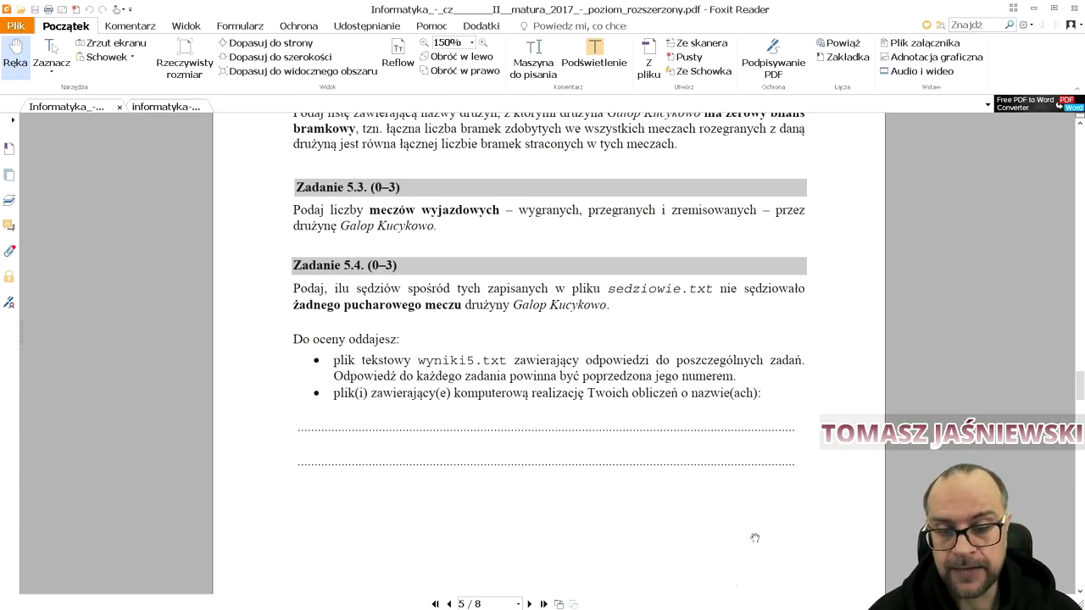
Return to Access and show the KW query's datasheet of 2447 match records.
{"action": "key", "text": "alt+Tab"}
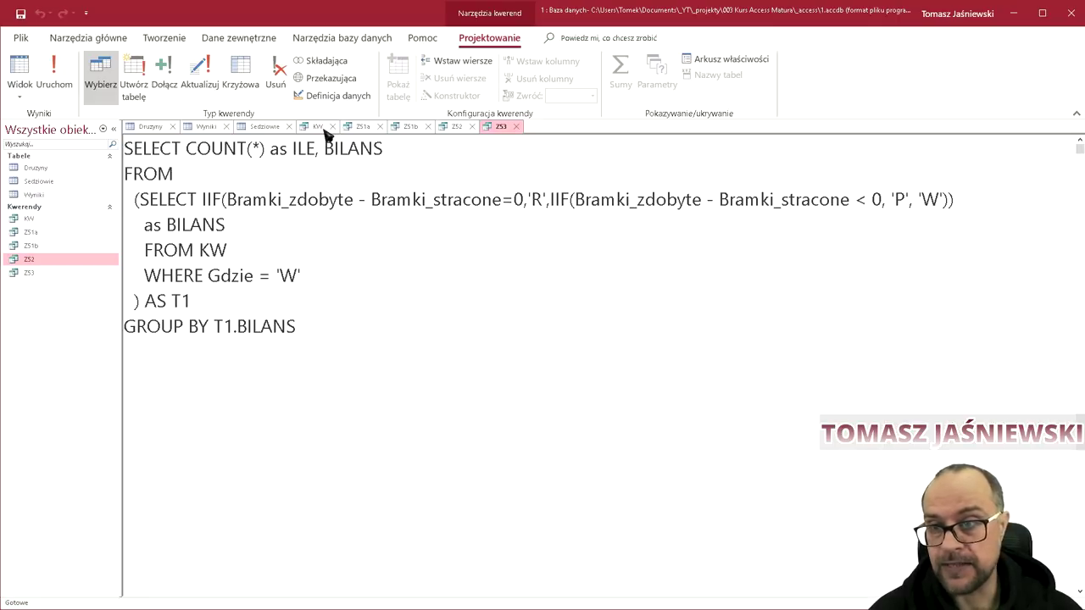
{"action": "left_click", "coordinate": [309, 126]}
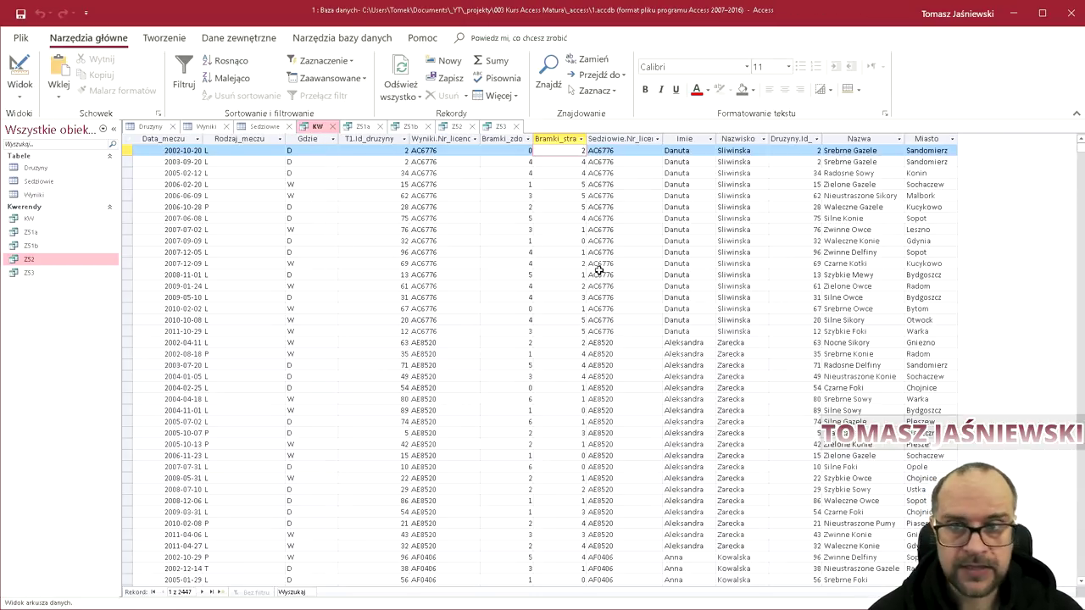
{"action": "left_click", "coordinate": [517, 140]}
{"action": "left_click", "coordinate": [555, 140]}
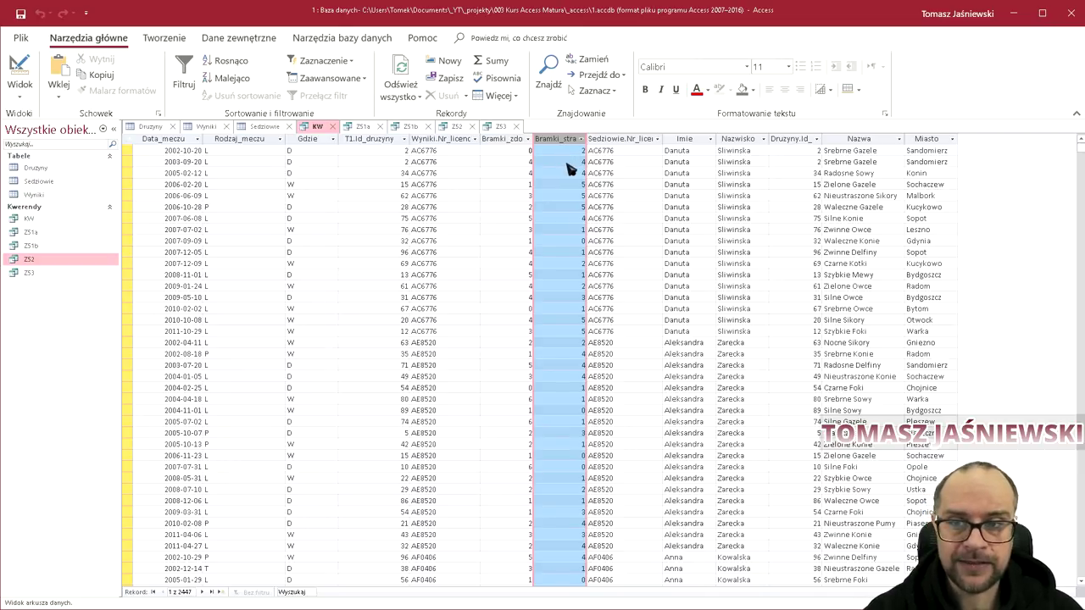
{"action": "left_click", "coordinate": [506, 140]}
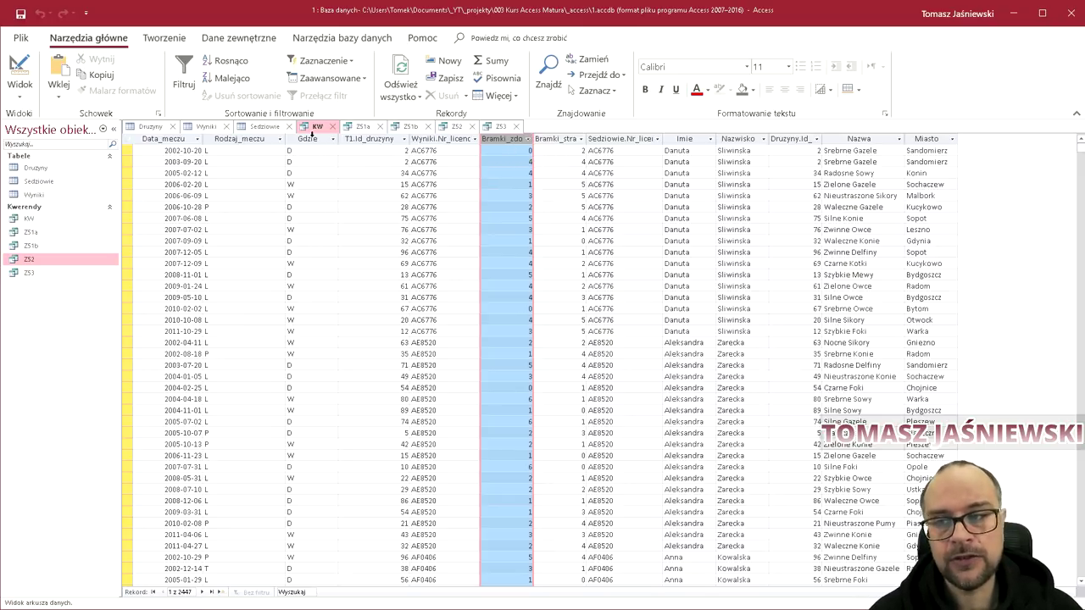
{"action": "left_click", "coordinate": [312, 134]}
{"action": "left_click", "coordinate": [303, 187]}
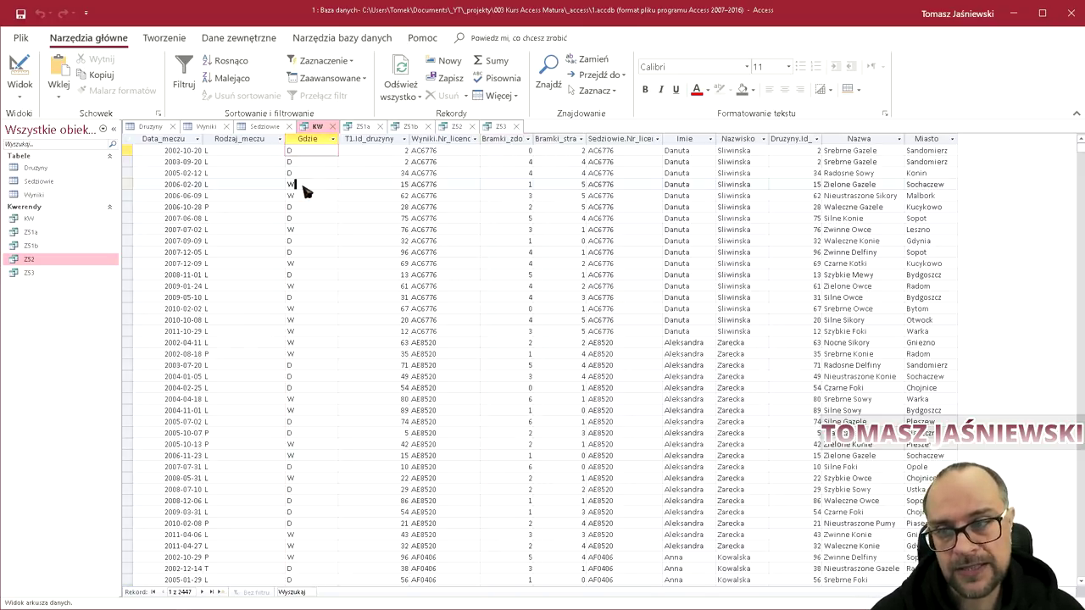
{"action": "left_click", "coordinate": [303, 197]}
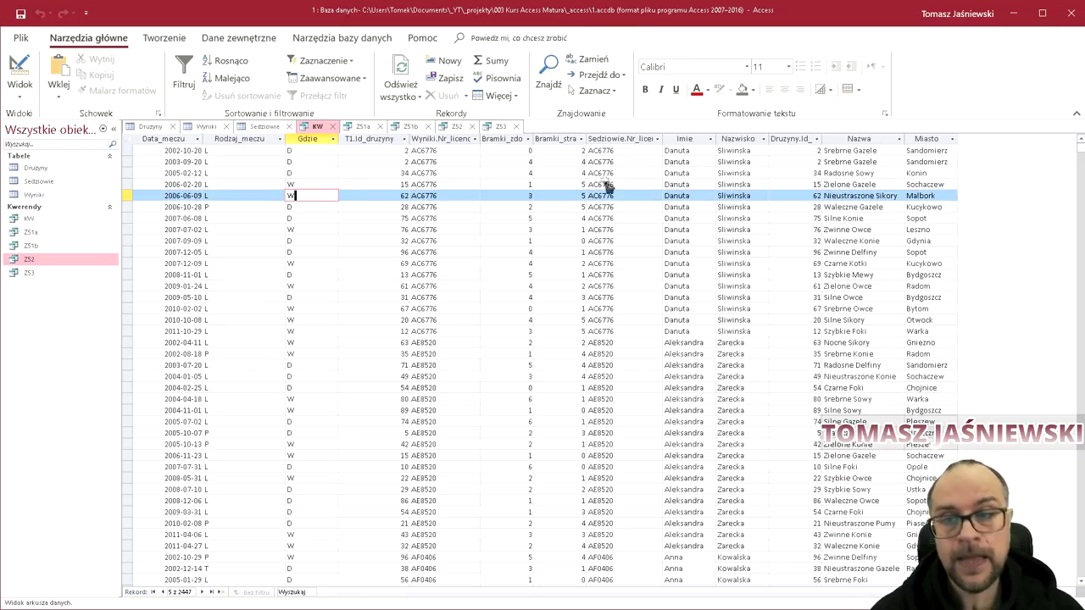
{"action": "left_click", "coordinate": [514, 138]}
{"action": "left_click", "coordinate": [553, 140]}
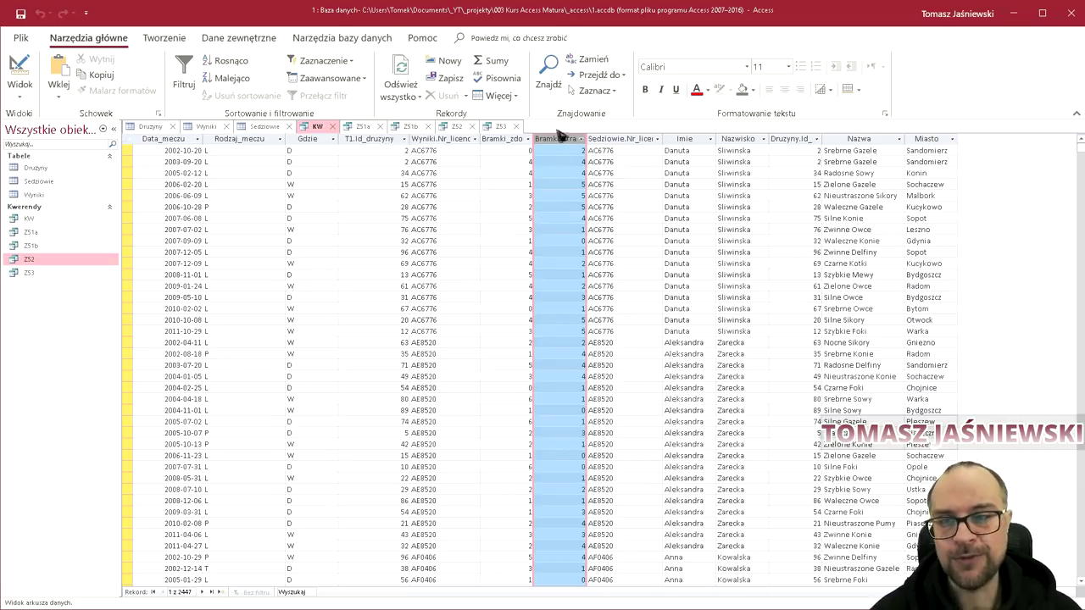
{"action": "left_click", "coordinate": [498, 127]}
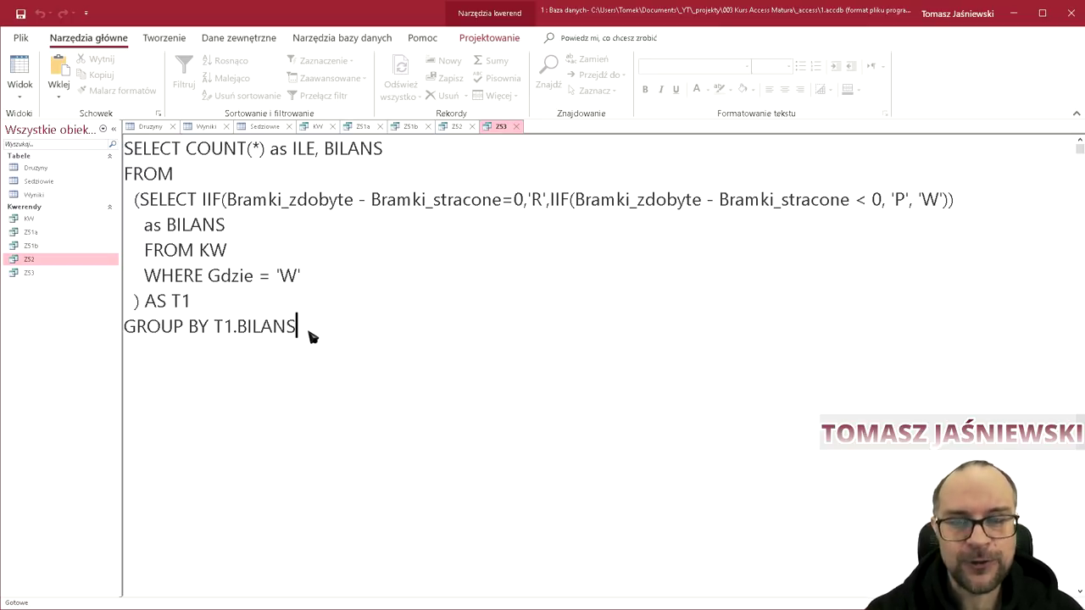
{"action": "left_click_drag", "start_coordinate": [135, 200], "coordinate": [193, 302]}
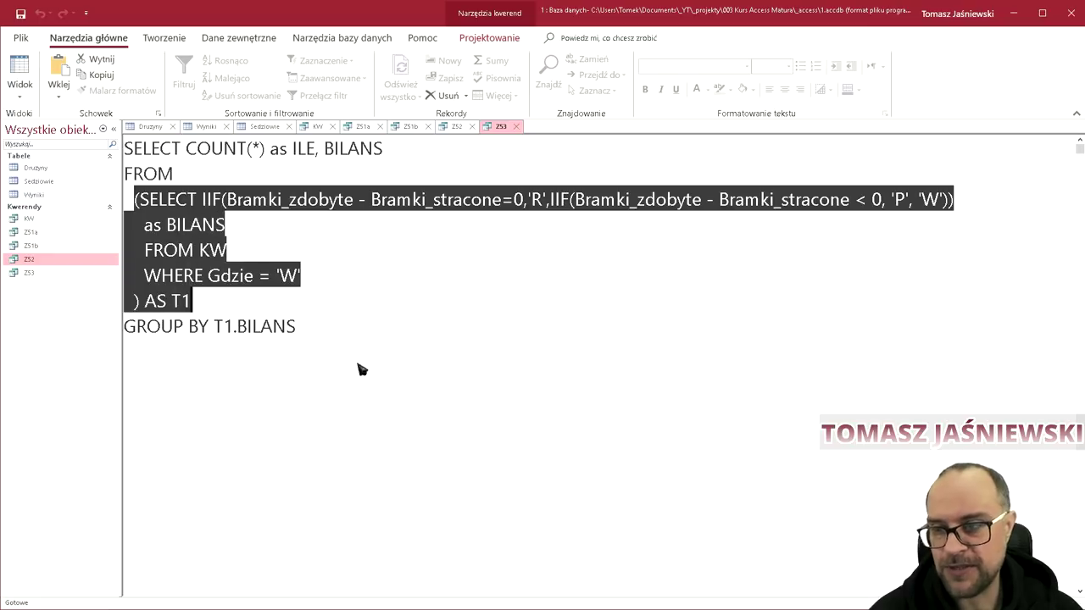
{"action": "left_click", "coordinate": [181, 198]}
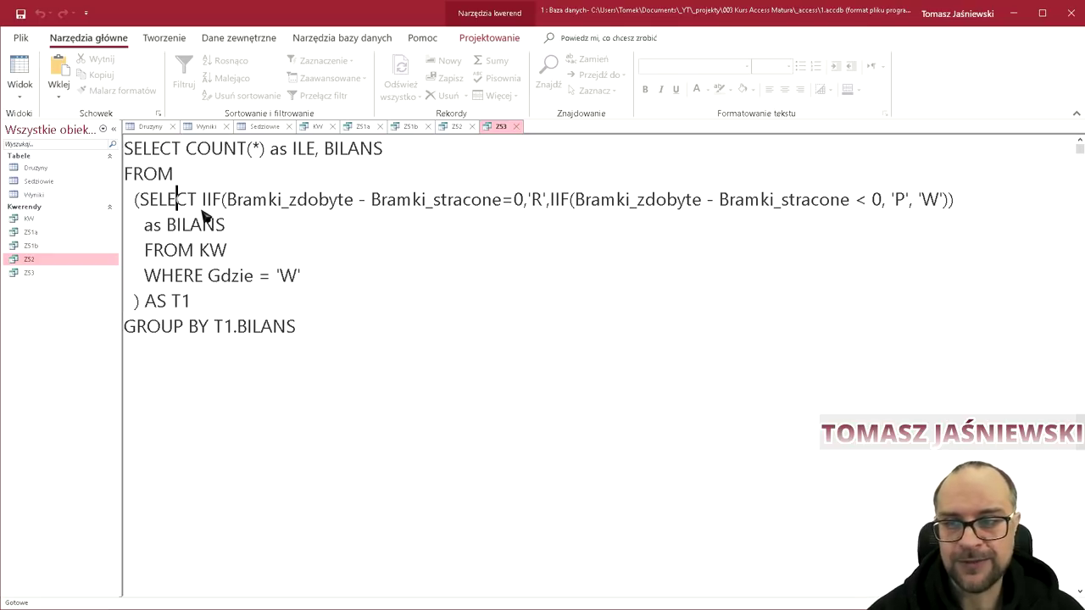
{"action": "mouse_move", "coordinate": [199, 201]}
{"action": "left_mouse_down"}
{"action": "mouse_move", "coordinate": [919, 211]}
{"action": "mouse_move", "coordinate": [929, 224]}
{"action": "left_mouse_up"}
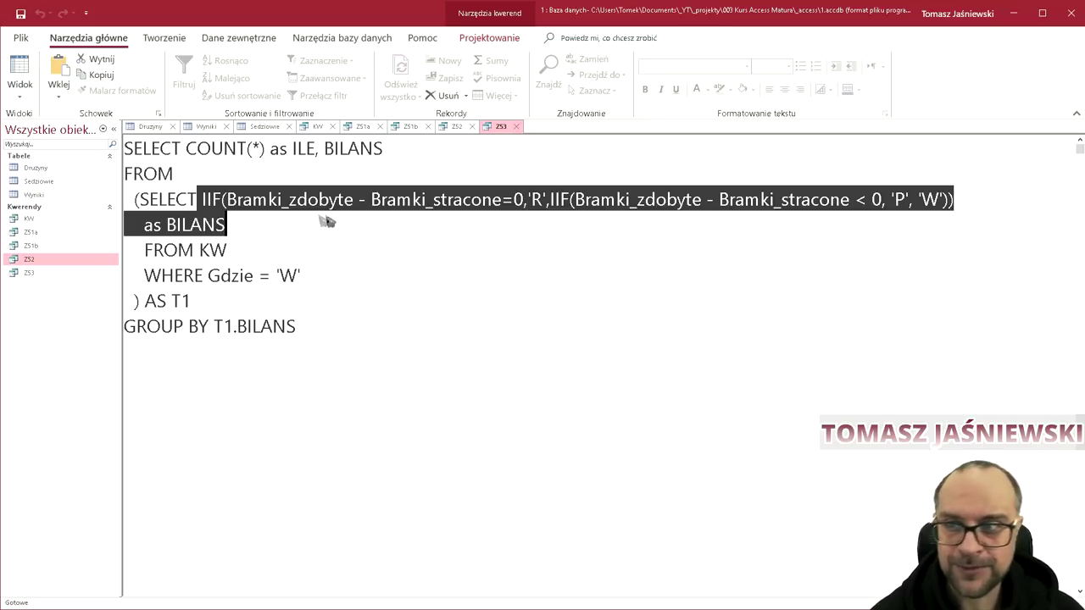
{"action": "left_click", "coordinate": [225, 219]}
{"action": "left_click_drag", "start_coordinate": [202, 207], "coordinate": [222, 207]}
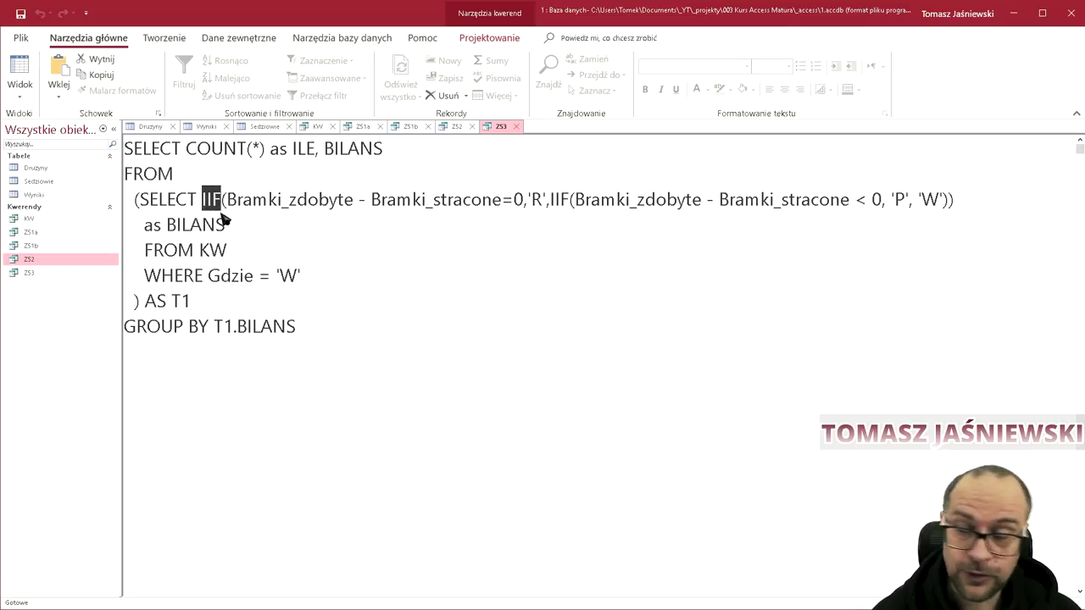
{"action": "left_click", "coordinate": [223, 218]}
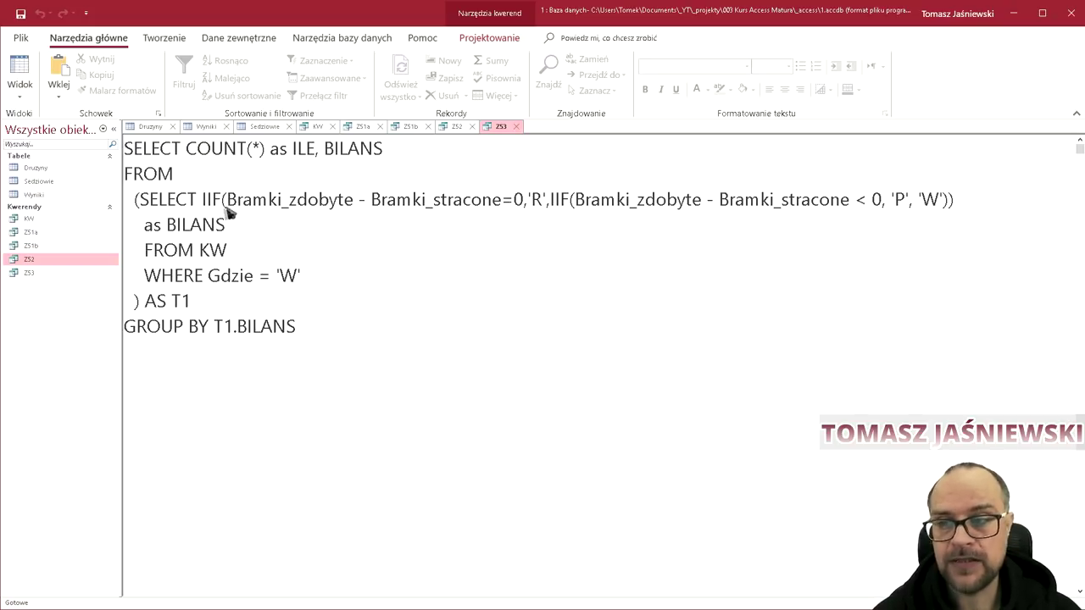
{"action": "left_click_drag", "start_coordinate": [226, 202], "coordinate": [357, 202]}
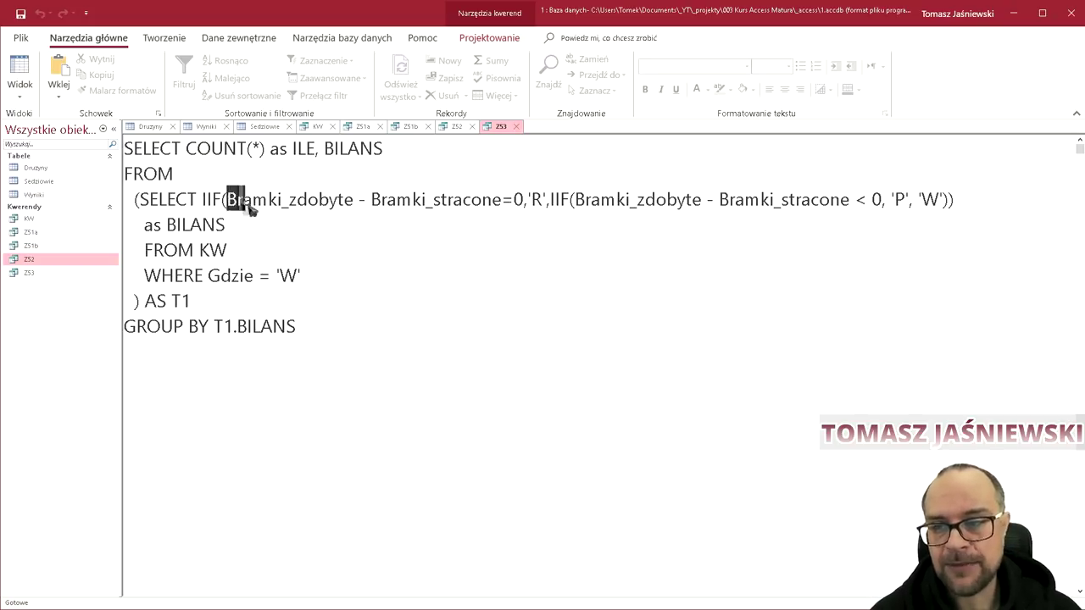
{"action": "mouse_move", "coordinate": [358, 202]}
{"action": "left_mouse_down"}
{"action": "mouse_move", "coordinate": [539, 214]}
{"action": "mouse_move", "coordinate": [529, 204]}
{"action": "left_mouse_up"}
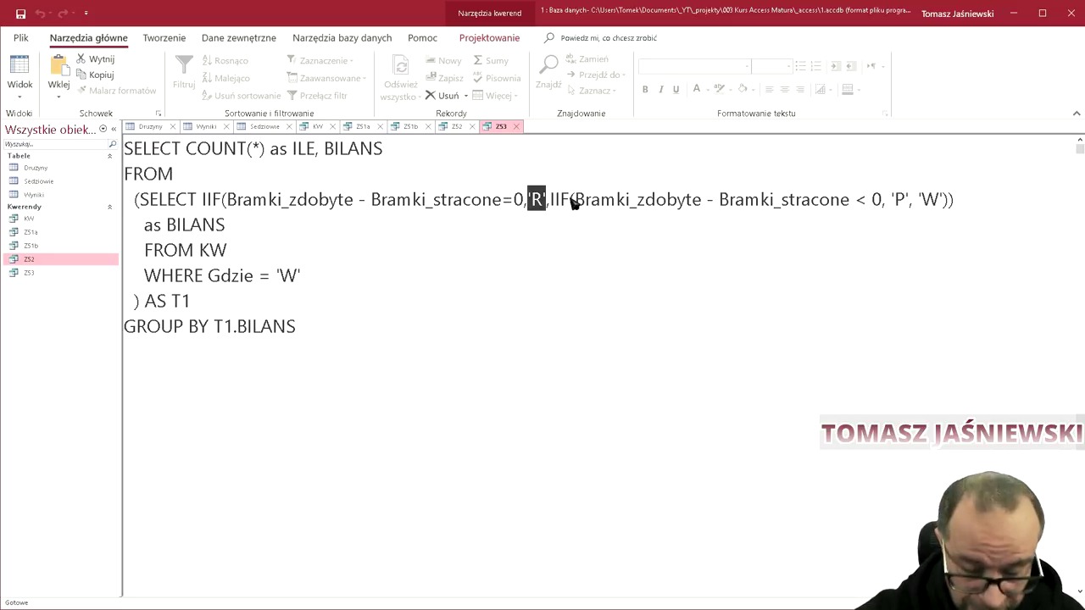
{"action": "left_click", "coordinate": [549, 208]}
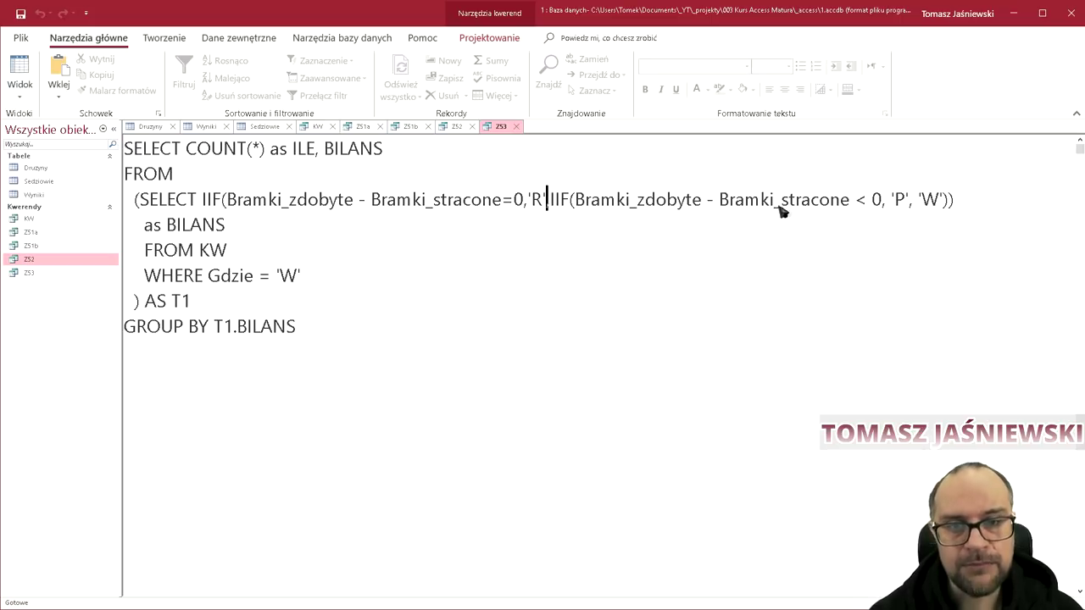
{"action": "left_click", "coordinate": [905, 201]}
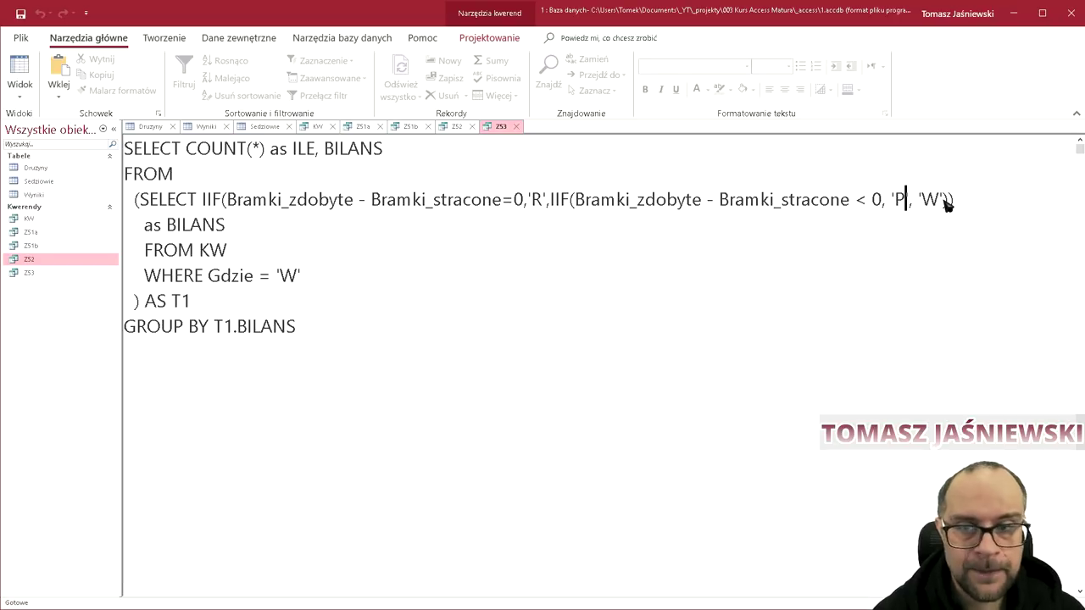
{"action": "type", "text": "'"}
{"action": "left_click_drag", "start_coordinate": [202, 204], "coordinate": [985, 216]}
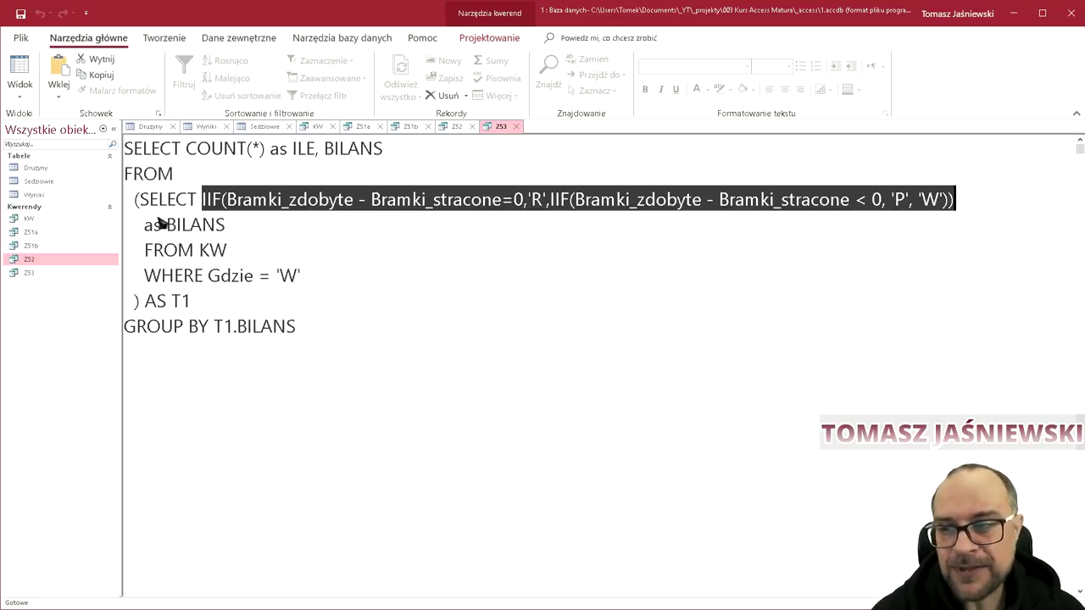
{"action": "left_click_drag", "start_coordinate": [144, 225], "coordinate": [240, 229]}
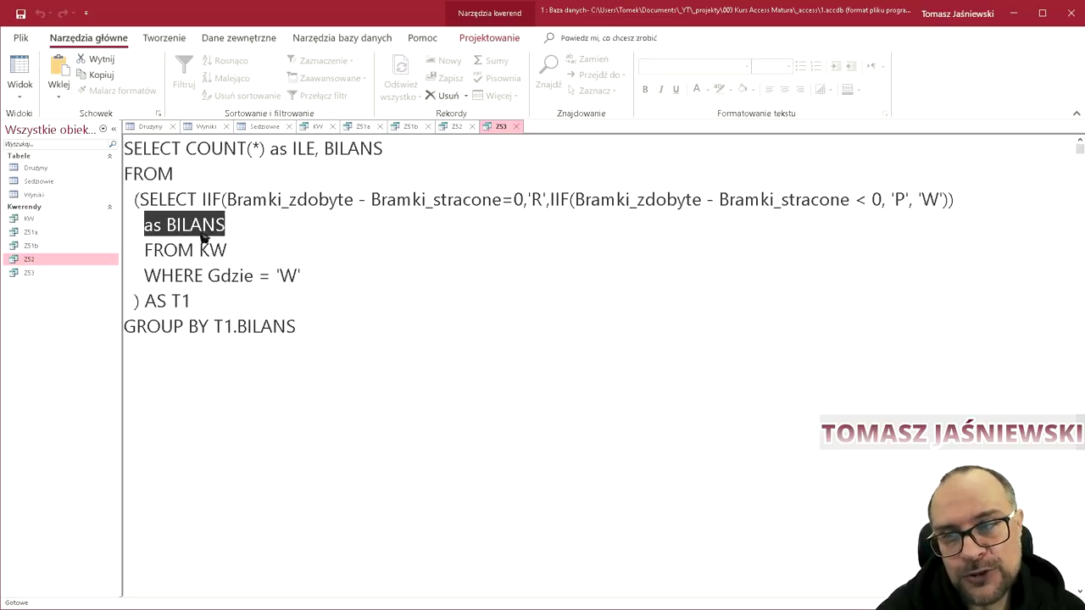
{"action": "left_click", "coordinate": [203, 200]}
{"action": "left_click_drag", "start_coordinate": [203, 200], "coordinate": [985, 207]}
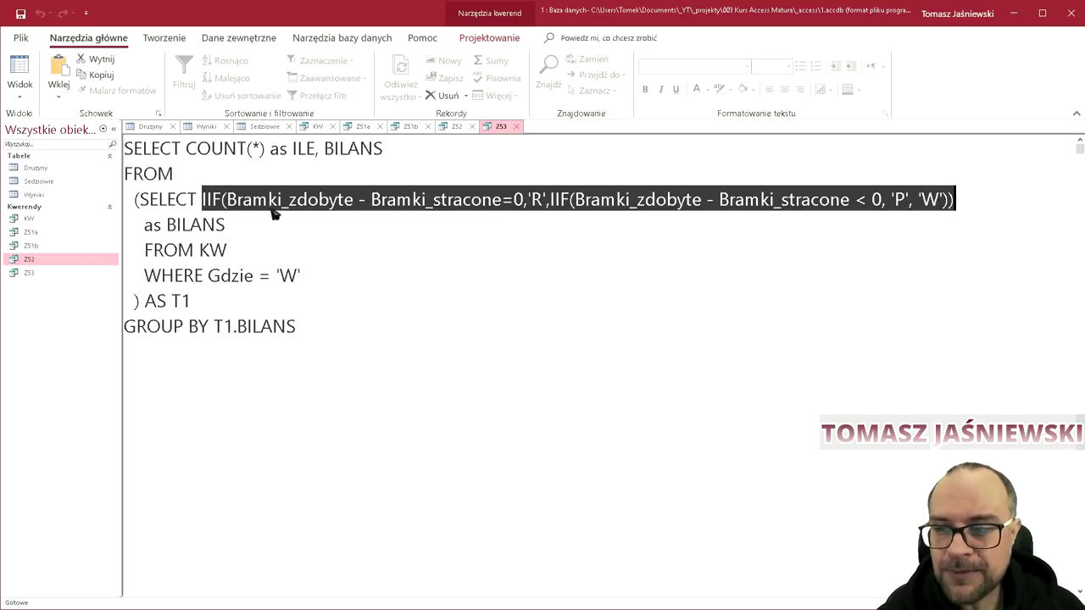
{"action": "mouse_move", "coordinate": [229, 250]}
{"action": "left_mouse_down"}
{"action": "mouse_move", "coordinate": [139, 263]}
{"action": "mouse_move", "coordinate": [159, 261]}
{"action": "left_mouse_up"}
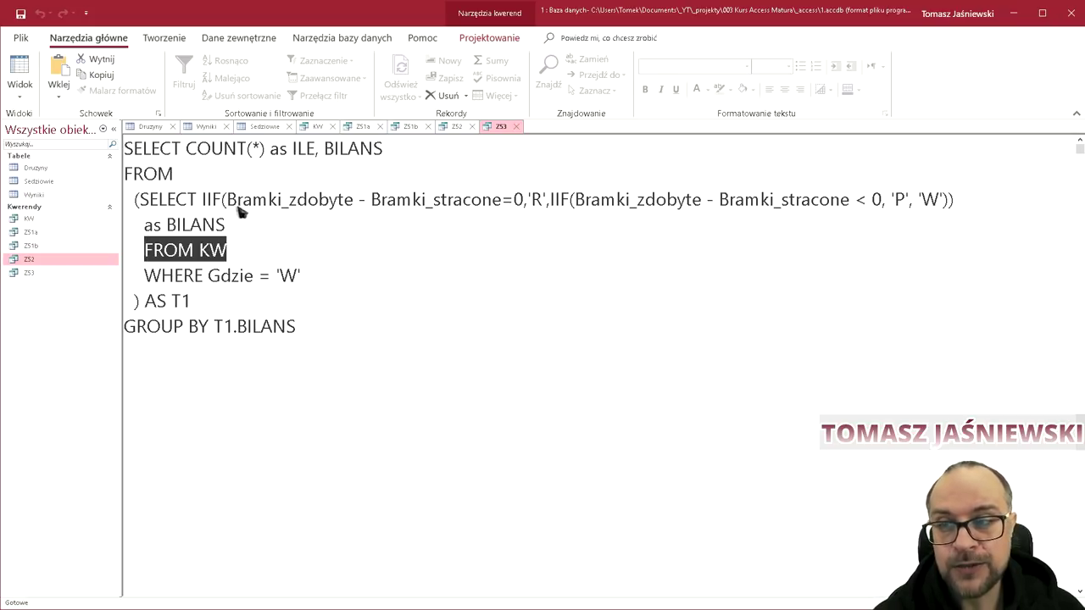
{"action": "left_click_drag", "start_coordinate": [227, 203], "coordinate": [485, 209]}
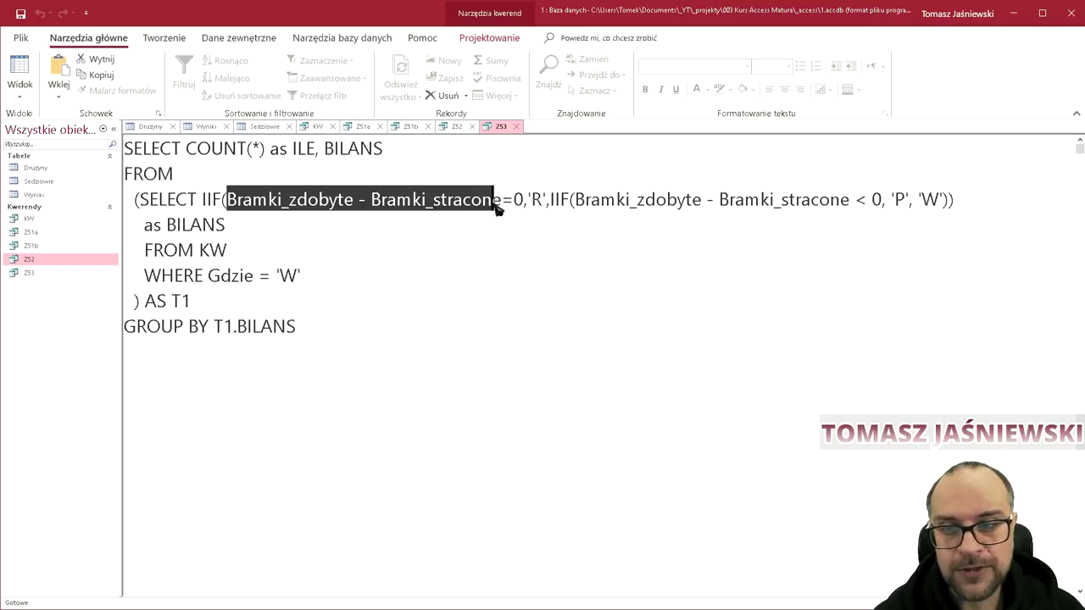
{"action": "left_click_drag", "start_coordinate": [485, 209], "coordinate": [523, 214]}
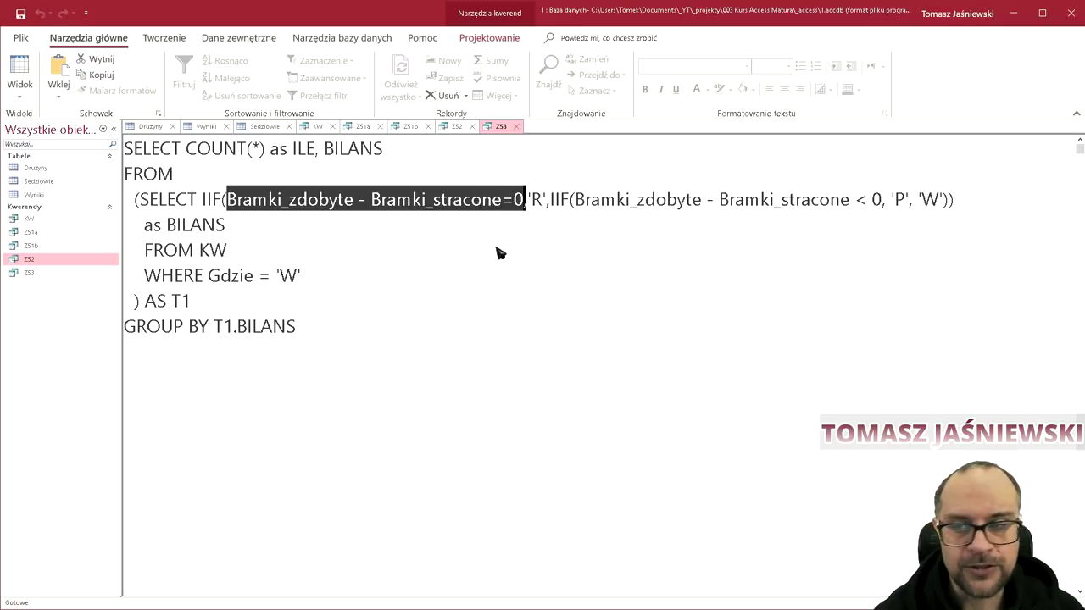
{"action": "left_click", "coordinate": [155, 201]}
{"action": "left_click_drag", "start_coordinate": [202, 203], "coordinate": [961, 204]}
{"action": "left_click_drag", "start_coordinate": [138, 223], "coordinate": [235, 228]}
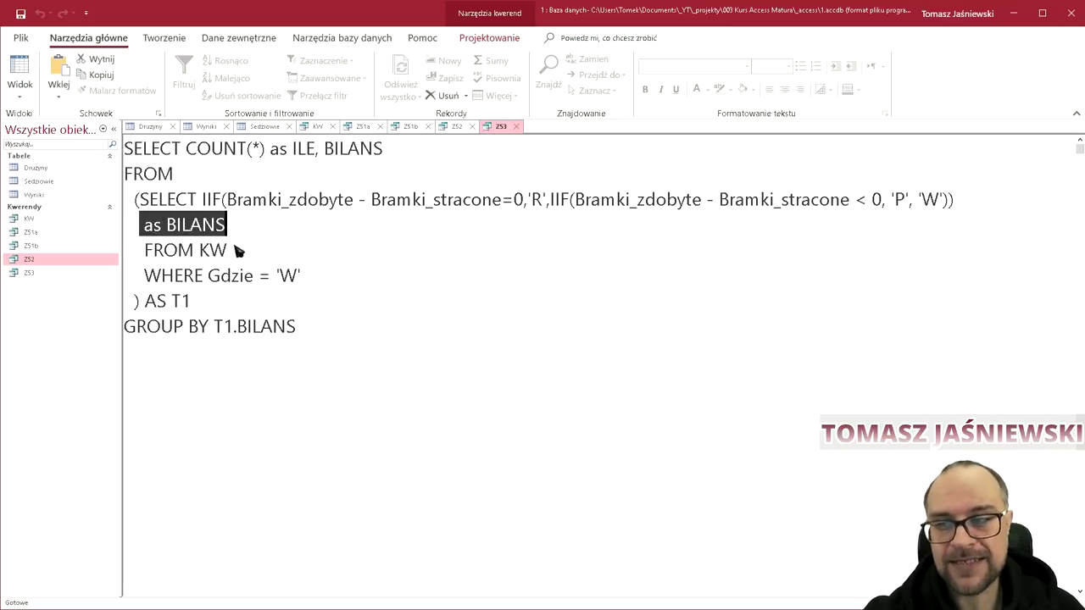
{"action": "left_click", "coordinate": [236, 250]}
{"action": "left_click_drag", "start_coordinate": [307, 276], "coordinate": [146, 276]}
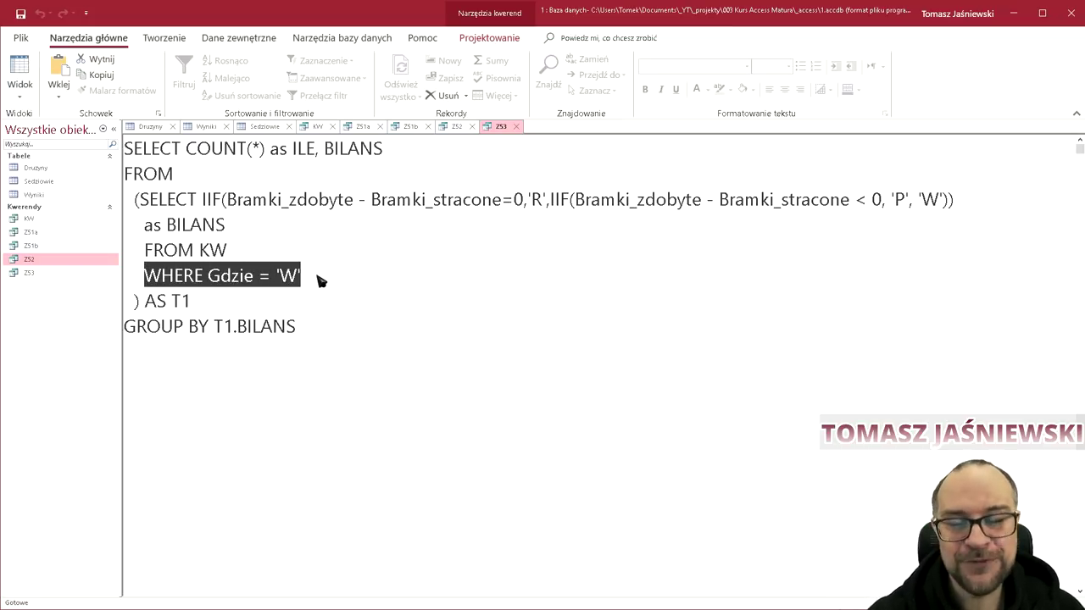
{"action": "left_click", "coordinate": [146, 223]}
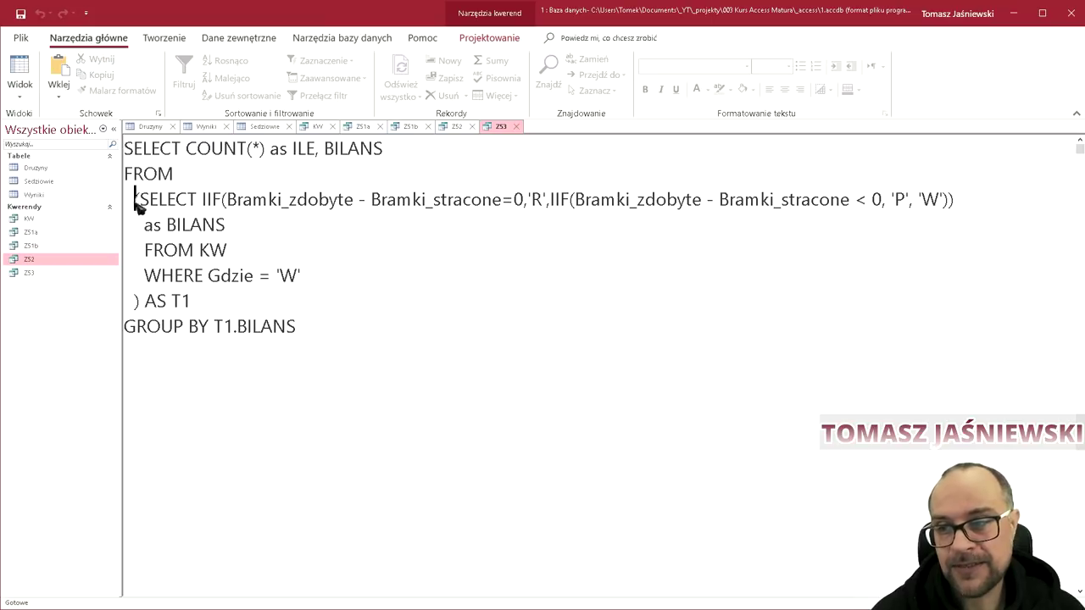
Highlight ZS3's subquery from SELECT to WHERE and its AS T1 alias.
{"action": "left_click_drag", "start_coordinate": [135, 201], "coordinate": [325, 280]}
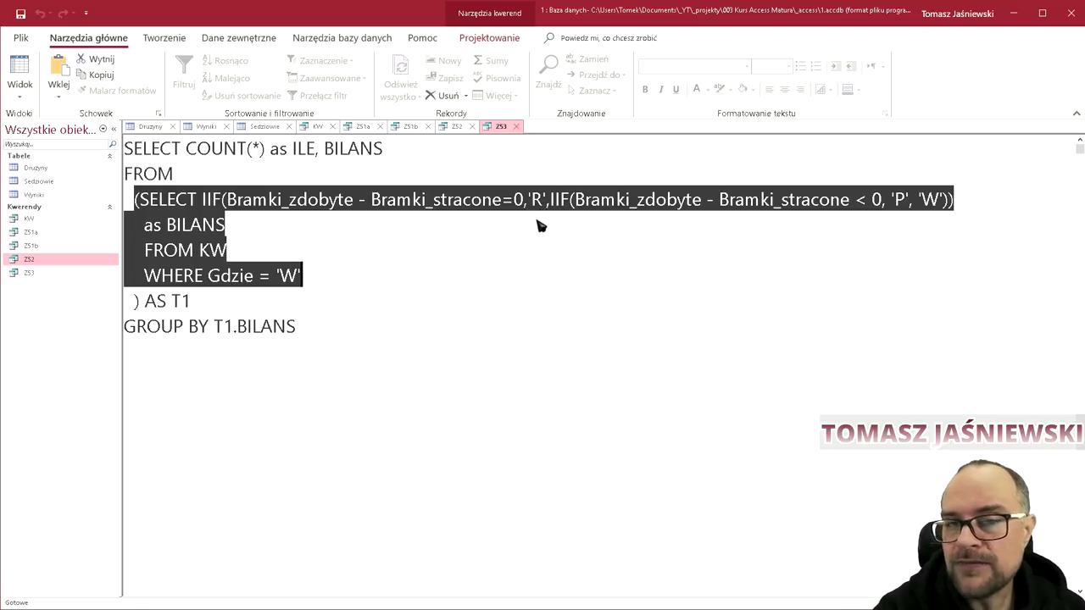
{"action": "left_click_drag", "start_coordinate": [133, 199], "coordinate": [207, 296]}
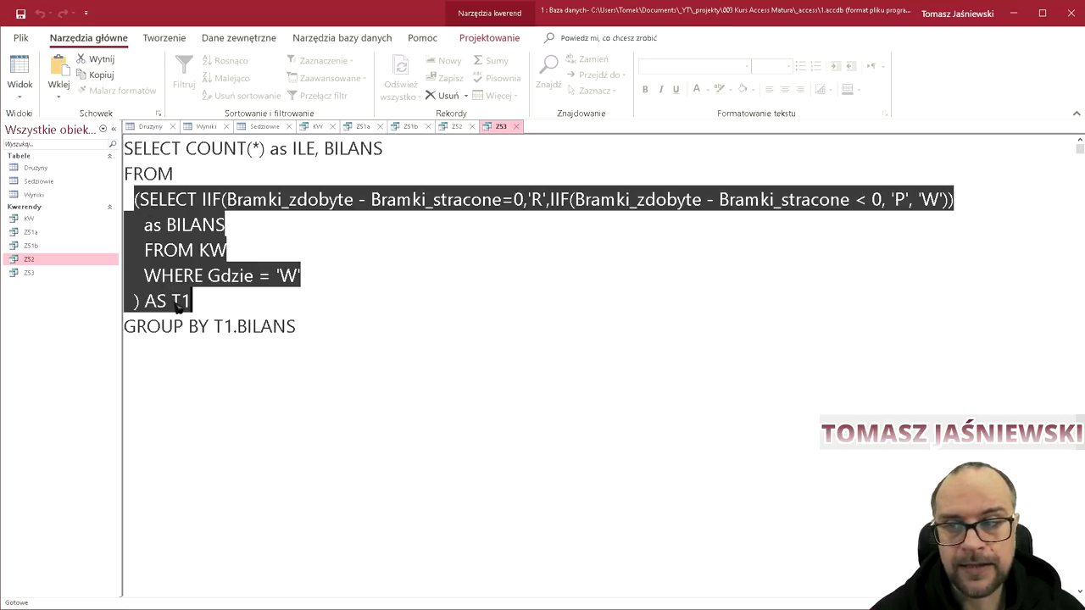
{"action": "left_click", "coordinate": [177, 307]}
{"action": "double_click", "coordinate": [173, 305]}
{"action": "left_click_drag", "start_coordinate": [163, 301], "coordinate": [137, 299]}
{"action": "left_click", "coordinate": [140, 302]}
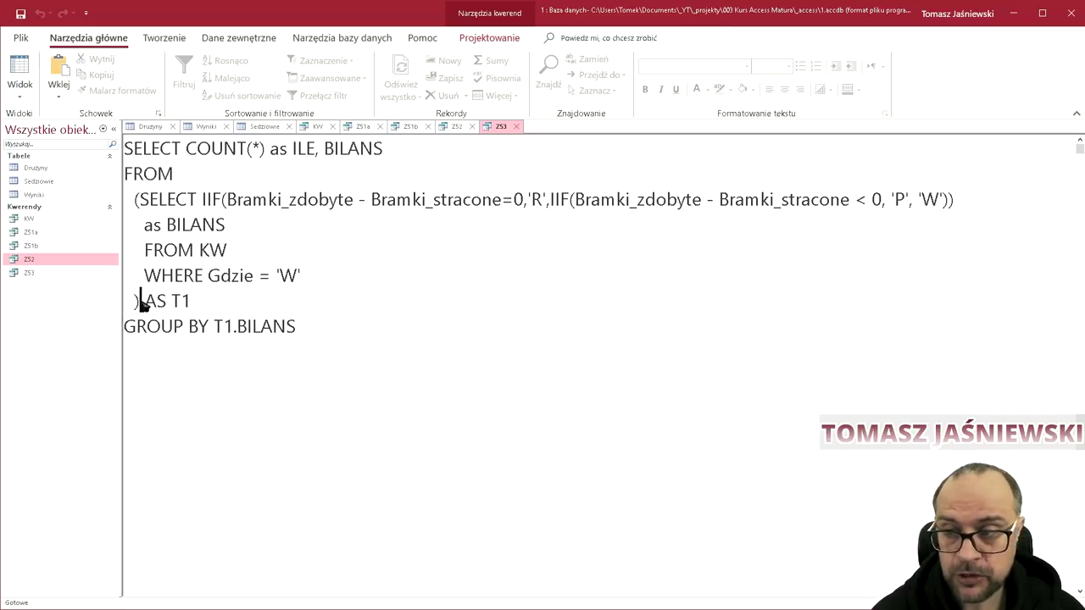
{"action": "left_click", "coordinate": [192, 302], "text": "shift"}
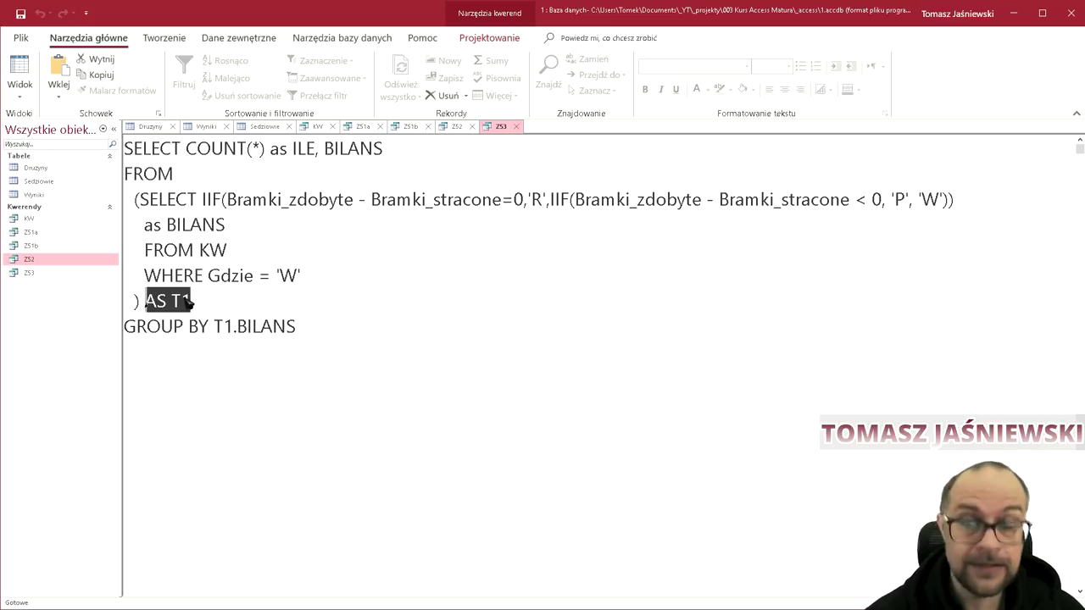
{"action": "left_click", "coordinate": [132, 200]}
{"action": "left_click", "coordinate": [219, 302], "text": "shift"}
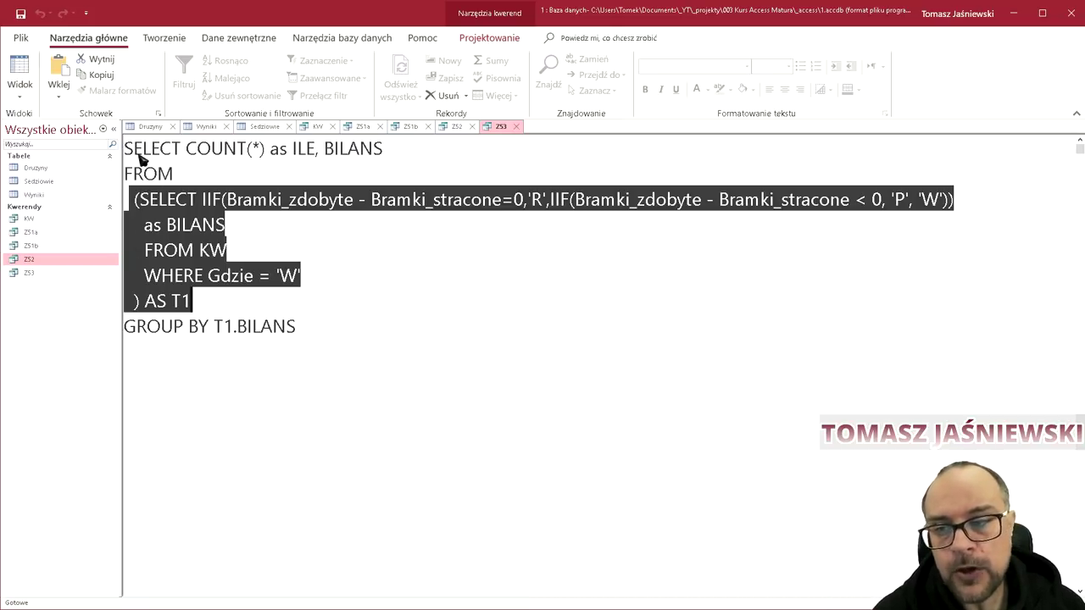
{"action": "left_click", "coordinate": [141, 152]}
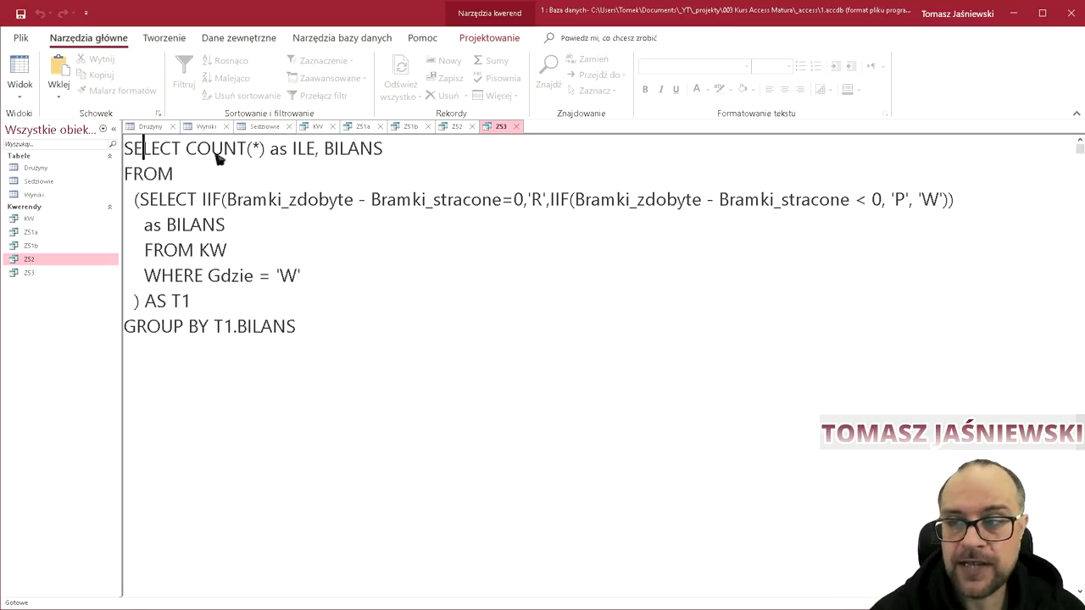
Highlight COUNT(*) as ILE and GROUP BY T1.BILANS, then run ZS3.
{"action": "left_click_drag", "start_coordinate": [182, 152], "coordinate": [395, 158]}
{"action": "left_click", "coordinate": [335, 154]}
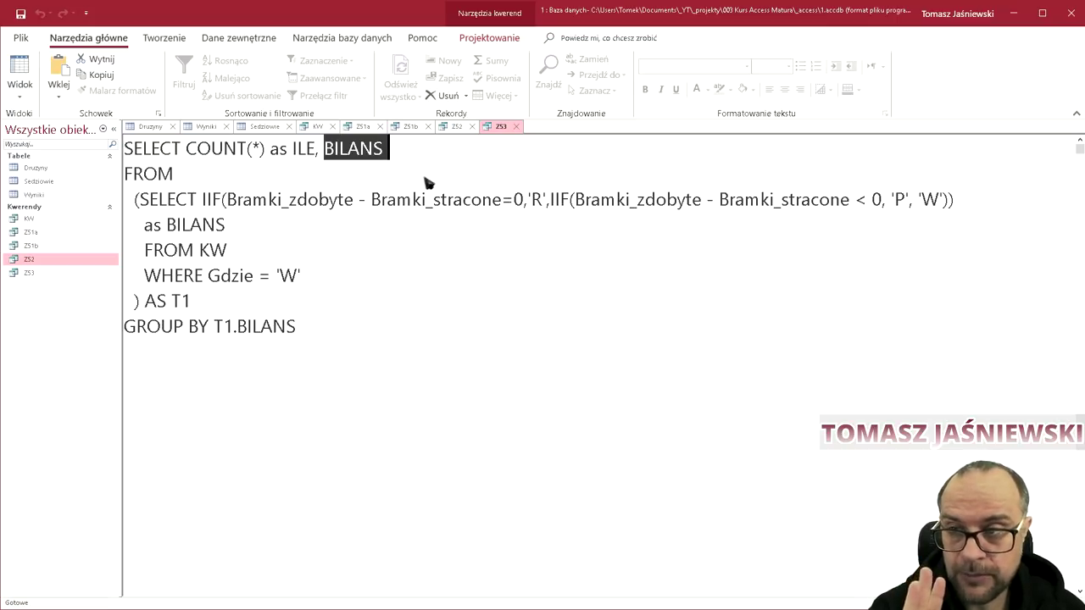
{"action": "left_click_drag", "start_coordinate": [131, 201], "coordinate": [240, 301]}
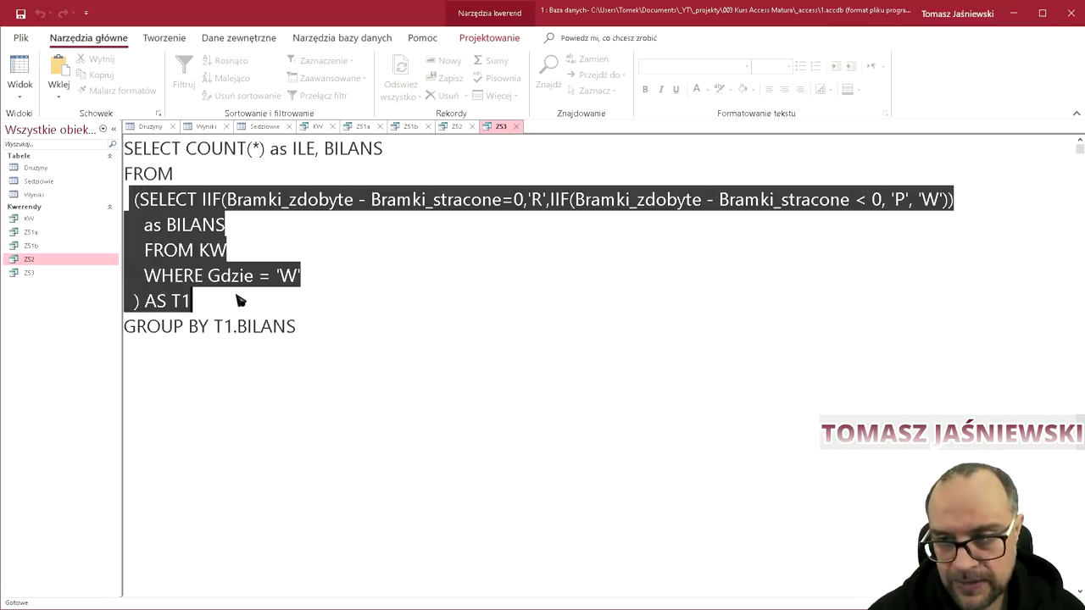
{"action": "left_click_drag", "start_coordinate": [317, 332], "coordinate": [134, 341]}
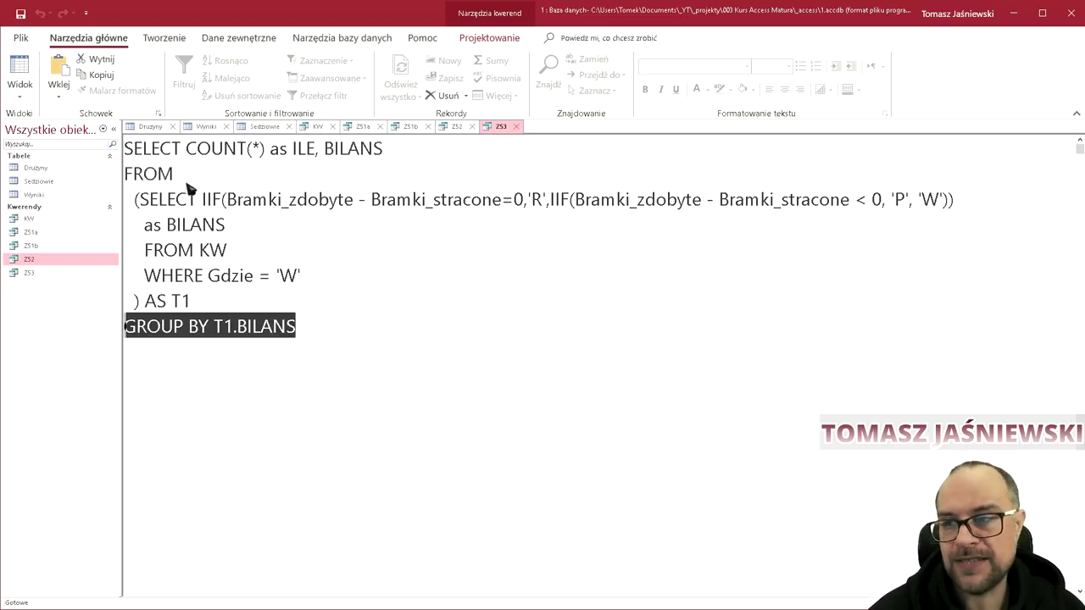
{"action": "left_click", "coordinate": [481, 41]}
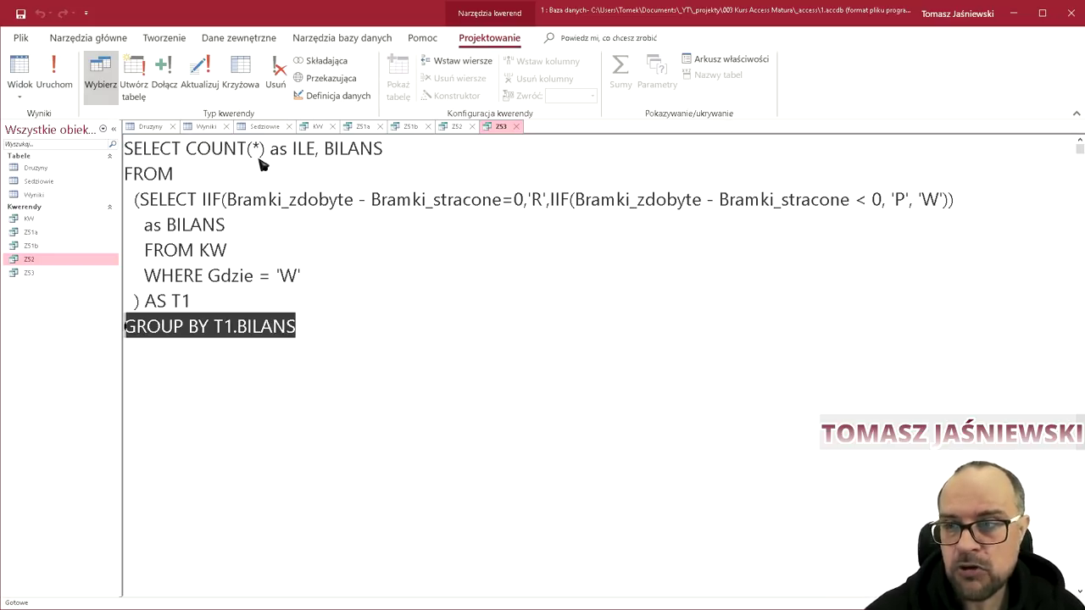
{"action": "left_click_drag", "start_coordinate": [185, 150], "coordinate": [396, 158]}
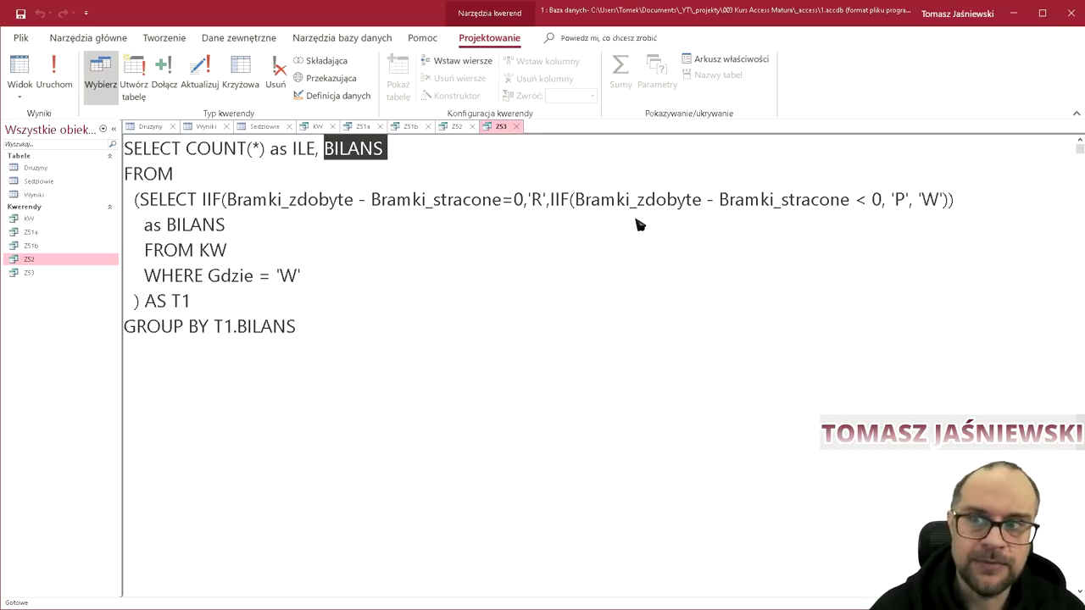
{"action": "left_click_drag", "start_coordinate": [307, 332], "coordinate": [116, 335]}
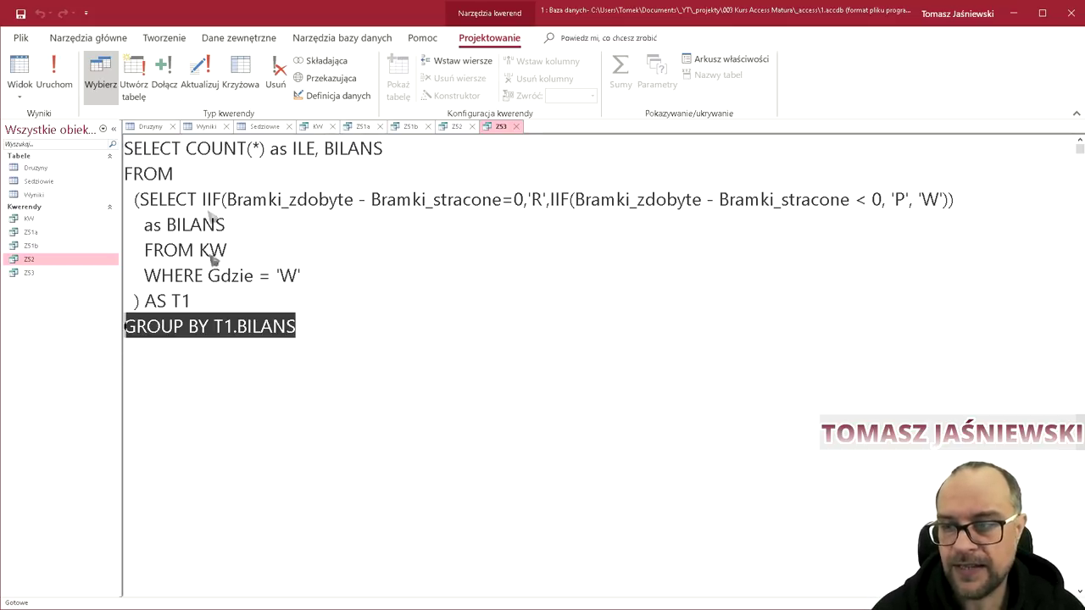
{"action": "left_click", "coordinate": [56, 94]}
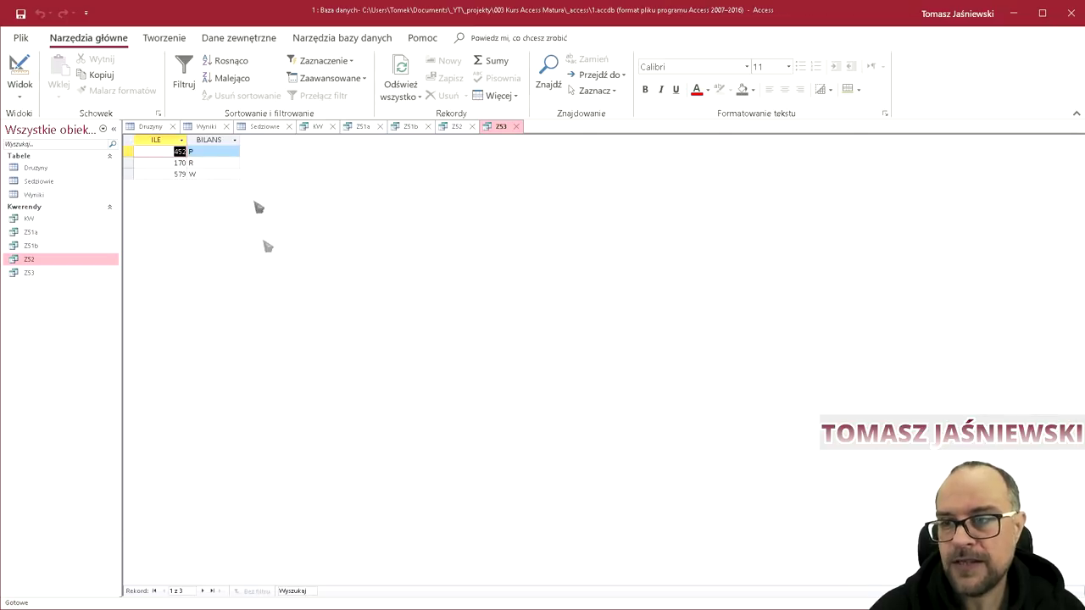
Check the BILANS values of the three result rows: P, R (170) and W (579).
{"action": "left_click", "coordinate": [217, 154]}
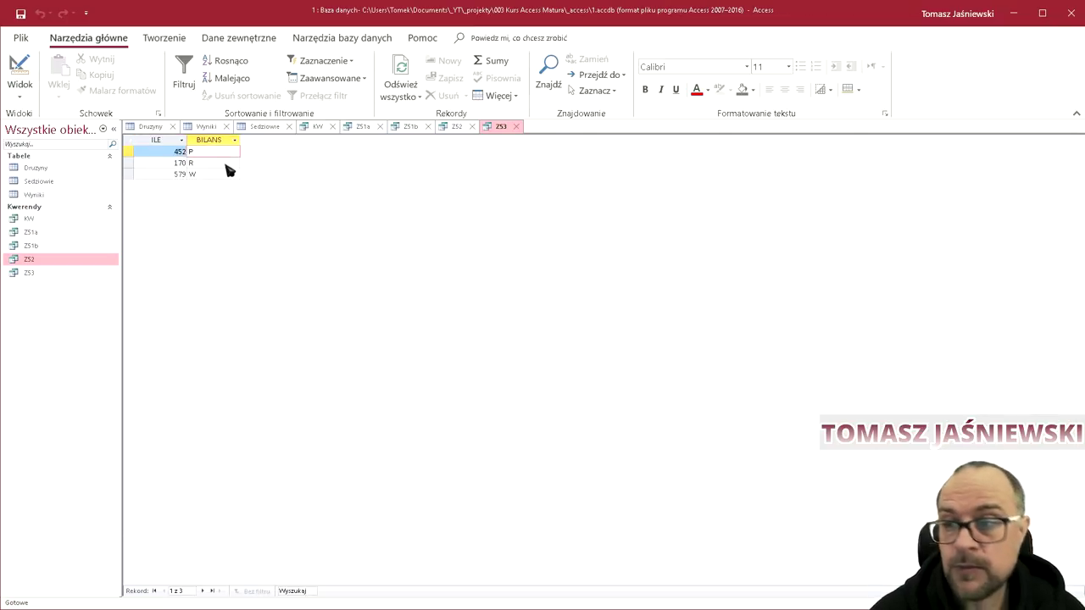
{"action": "left_click", "coordinate": [226, 165]}
{"action": "left_click", "coordinate": [225, 175]}
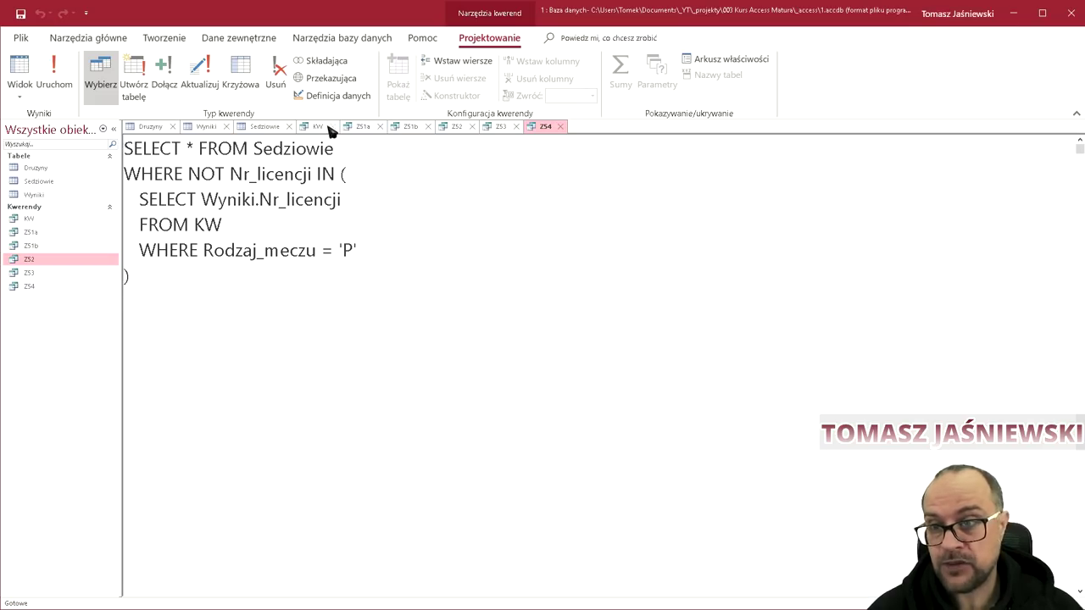
In KW's datasheet, compare the 2006-10-28 match's Rodzaj_meczu with its Wyniki.Nr_licencji.
{"action": "left_click", "coordinate": [332, 127]}
{"action": "key", "text": "Escape"}
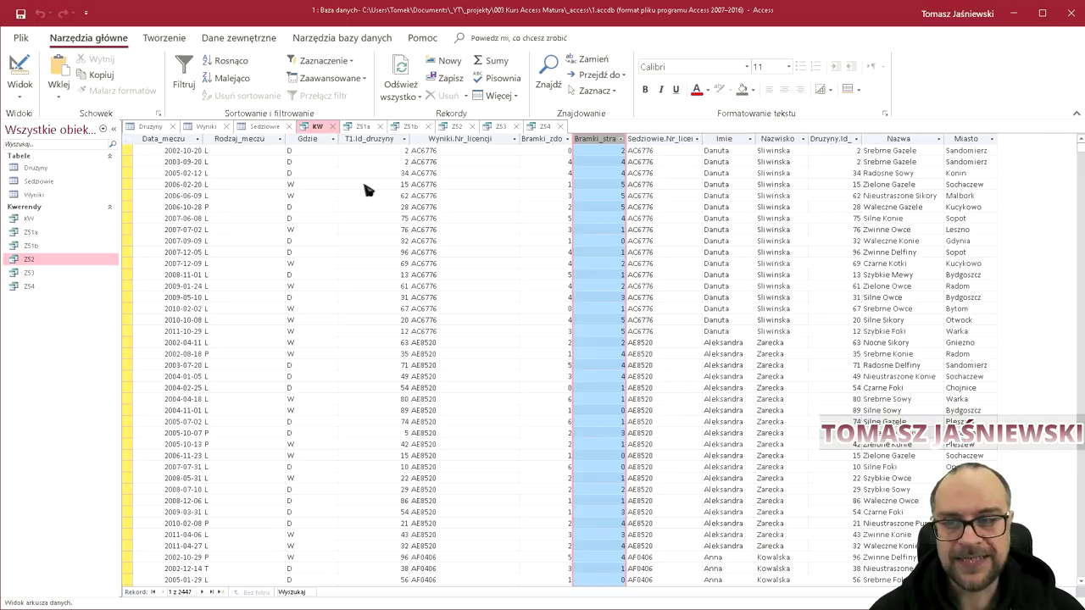
{"action": "left_click", "coordinate": [239, 139]}
{"action": "left_click", "coordinate": [233, 206]}
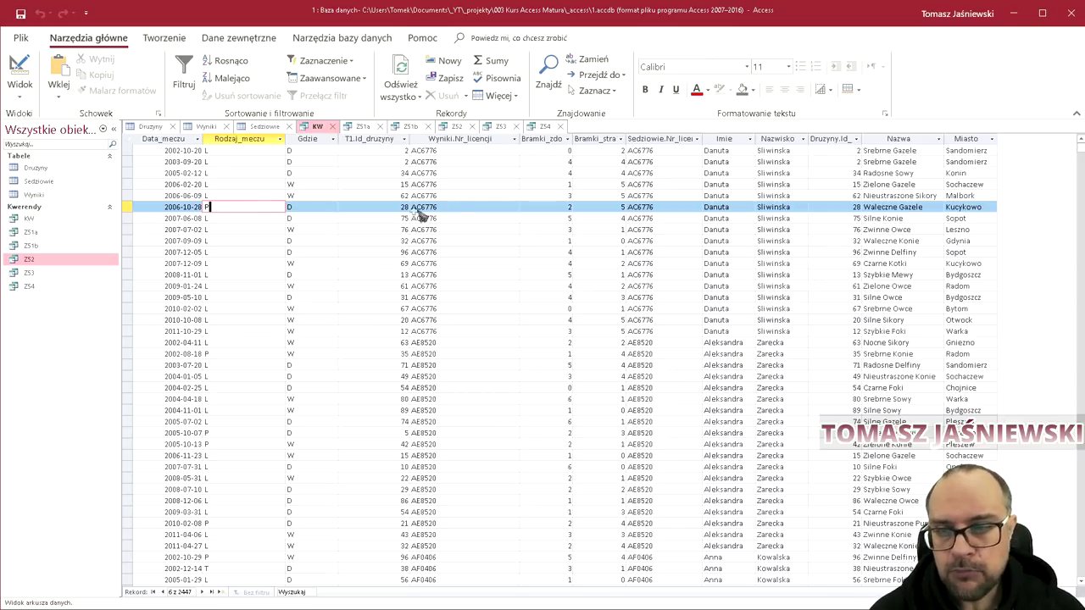
{"action": "left_click", "coordinate": [458, 209]}
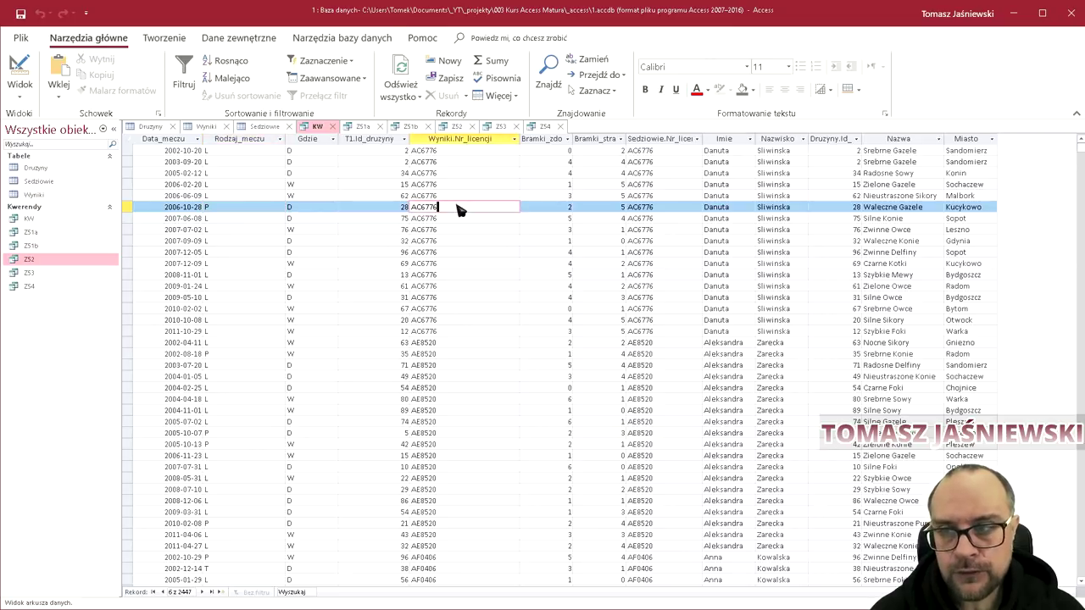
{"action": "left_click", "coordinate": [237, 212]}
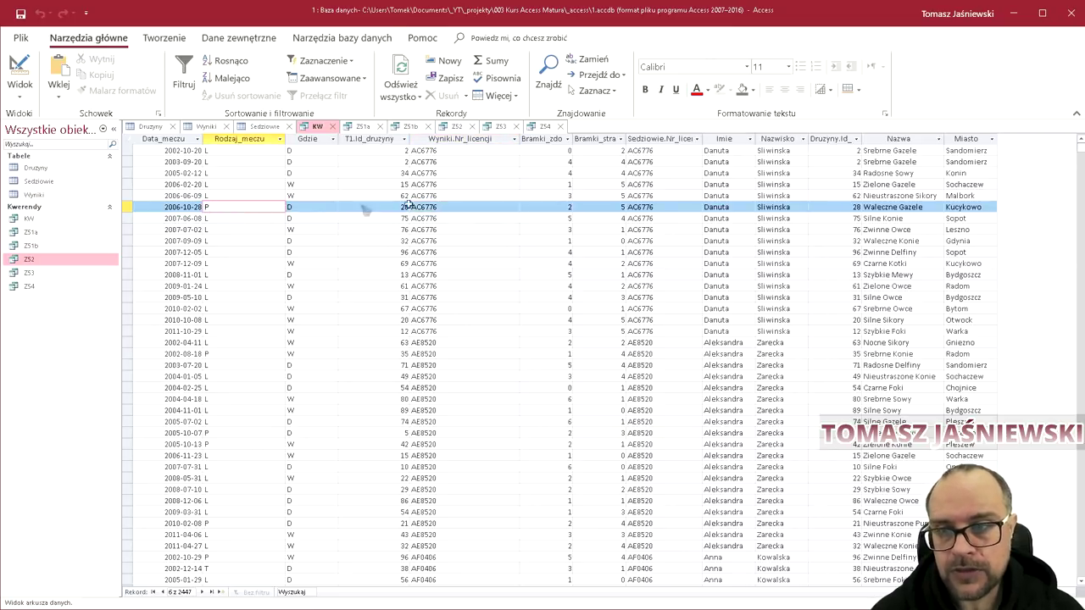
{"action": "left_click", "coordinate": [444, 209]}
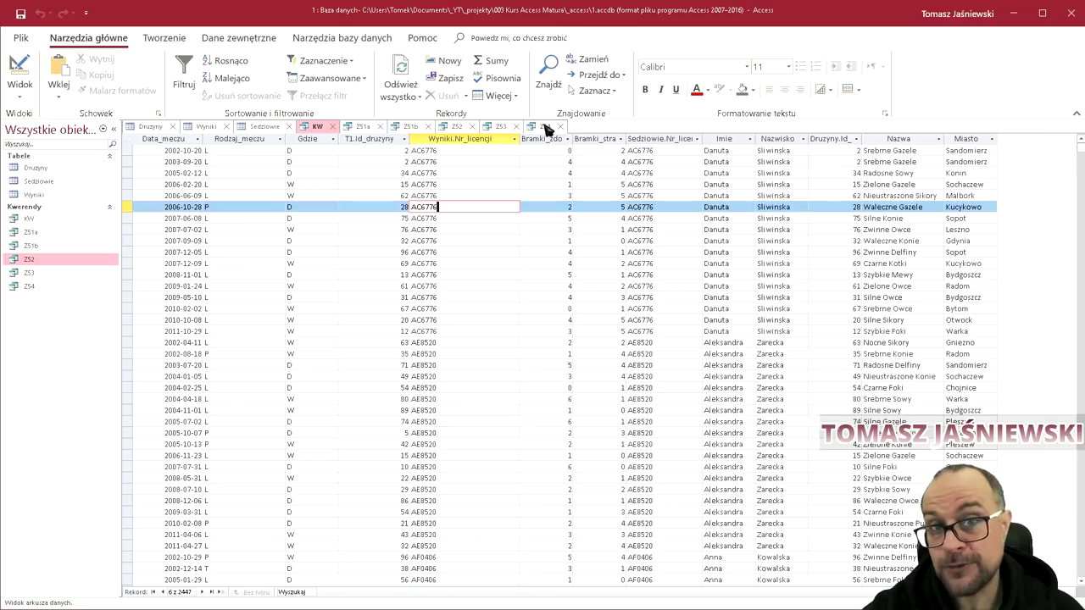
Highlight the ZS4 subquery's SELECT line and cross-check it against the KW results.
{"action": "left_click", "coordinate": [547, 127]}
{"action": "right_click", "coordinate": [547, 127]}
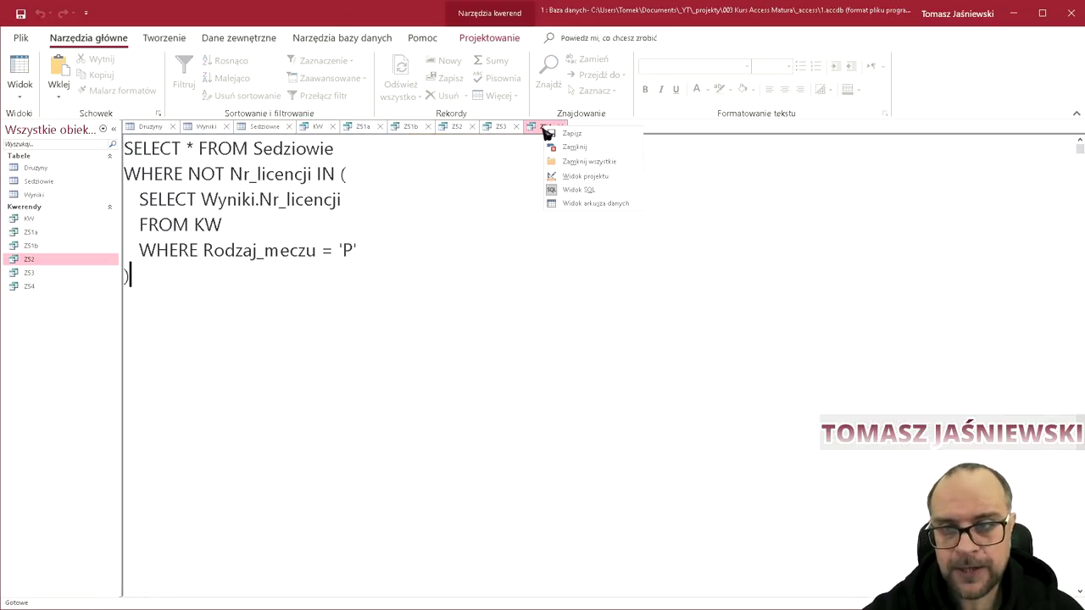
{"action": "left_click", "coordinate": [448, 226]}
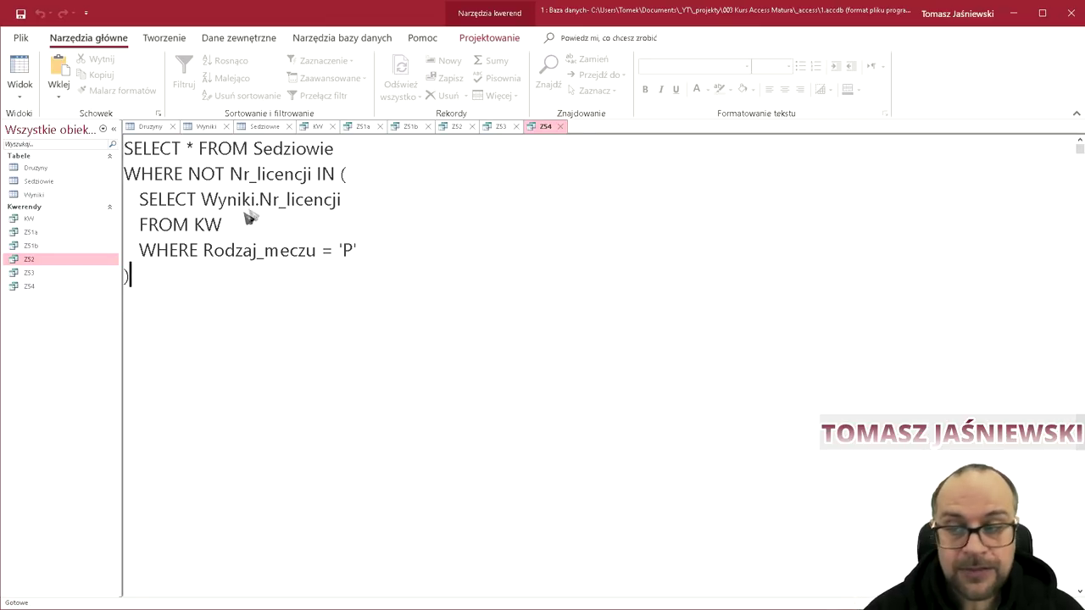
{"action": "left_click_drag", "start_coordinate": [140, 202], "coordinate": [398, 314]}
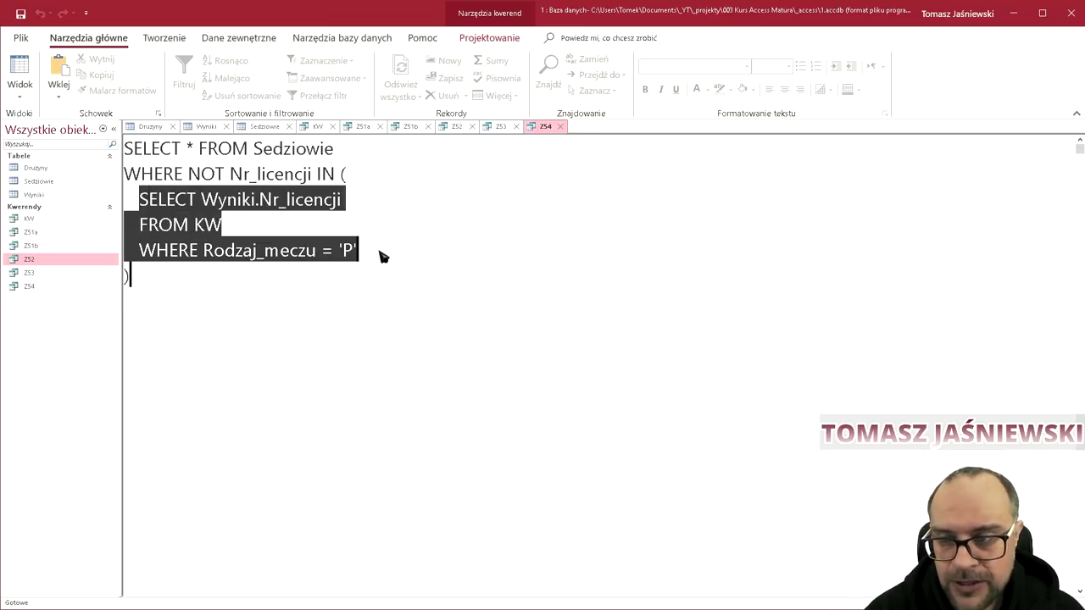
{"action": "left_click", "coordinate": [394, 226]}
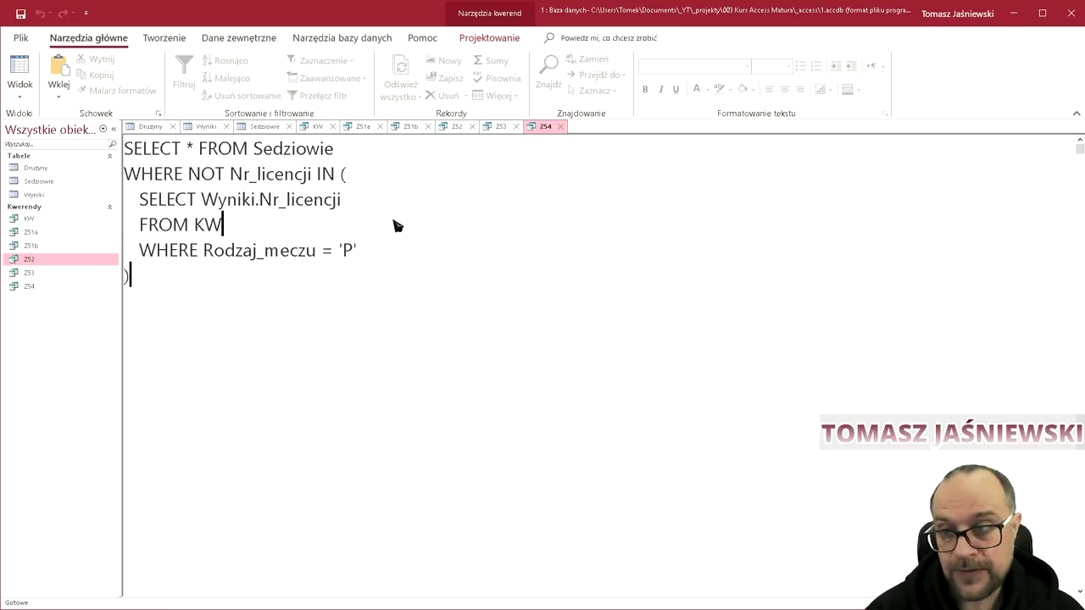
{"action": "left_click_drag", "start_coordinate": [135, 202], "coordinate": [342, 204]}
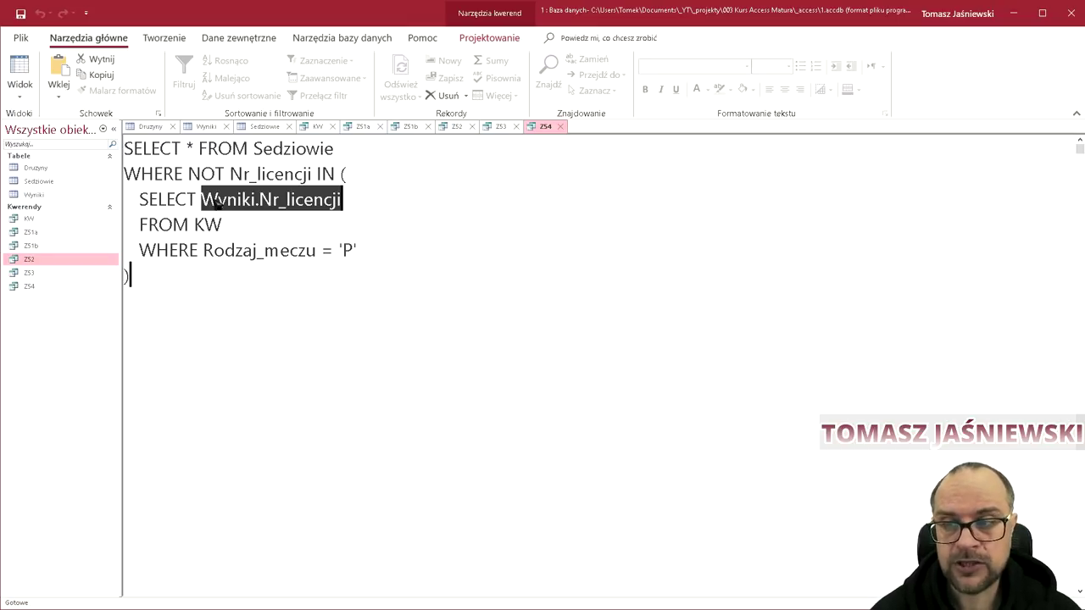
{"action": "left_click", "coordinate": [315, 127]}
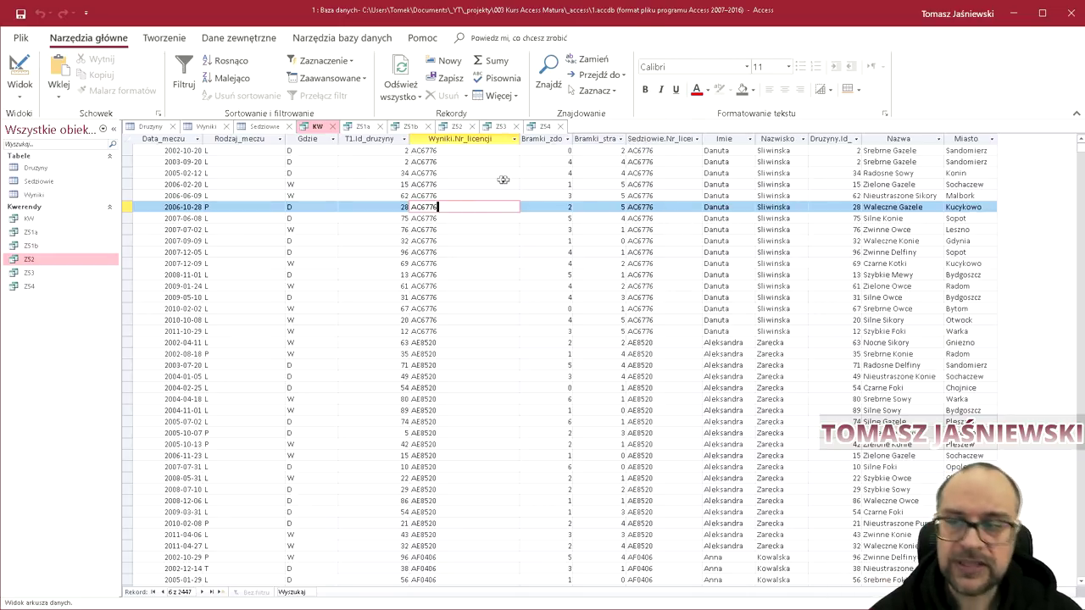
{"action": "left_click", "coordinate": [545, 126]}
Highlight the subquery's SELECT Wyniki.Nr_licencji and WHERE Rodzaj_meczu = 'P' lines, then all three together.
{"action": "left_click", "coordinate": [211, 206]}
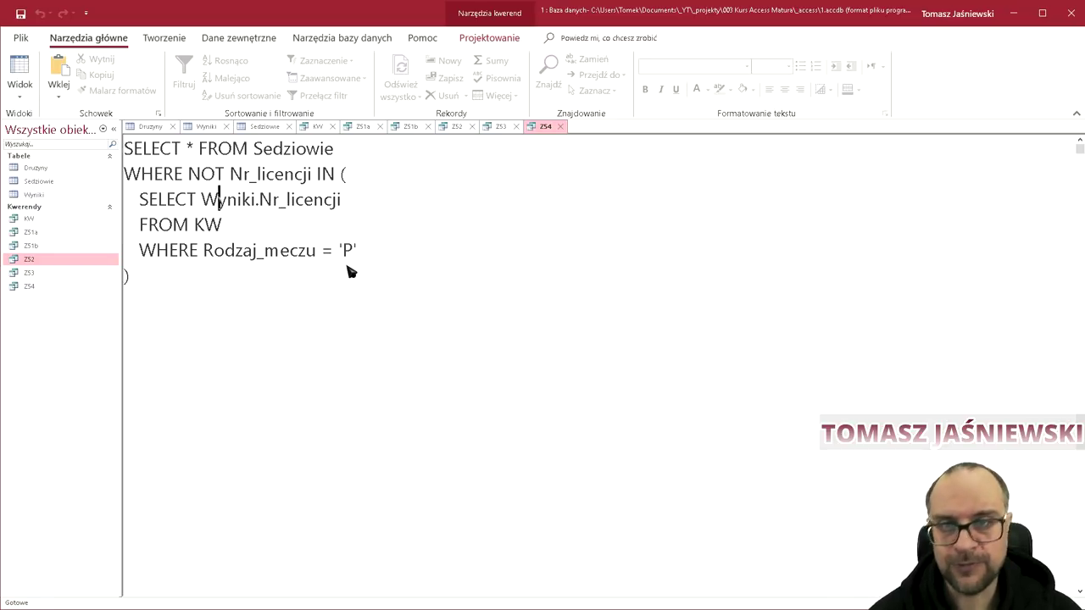
{"action": "mouse_move", "coordinate": [201, 201]}
{"action": "left_mouse_down"}
{"action": "mouse_move", "coordinate": [345, 219]}
{"action": "mouse_move", "coordinate": [256, 224]}
{"action": "left_mouse_up"}
{"action": "left_click", "coordinate": [221, 235]}
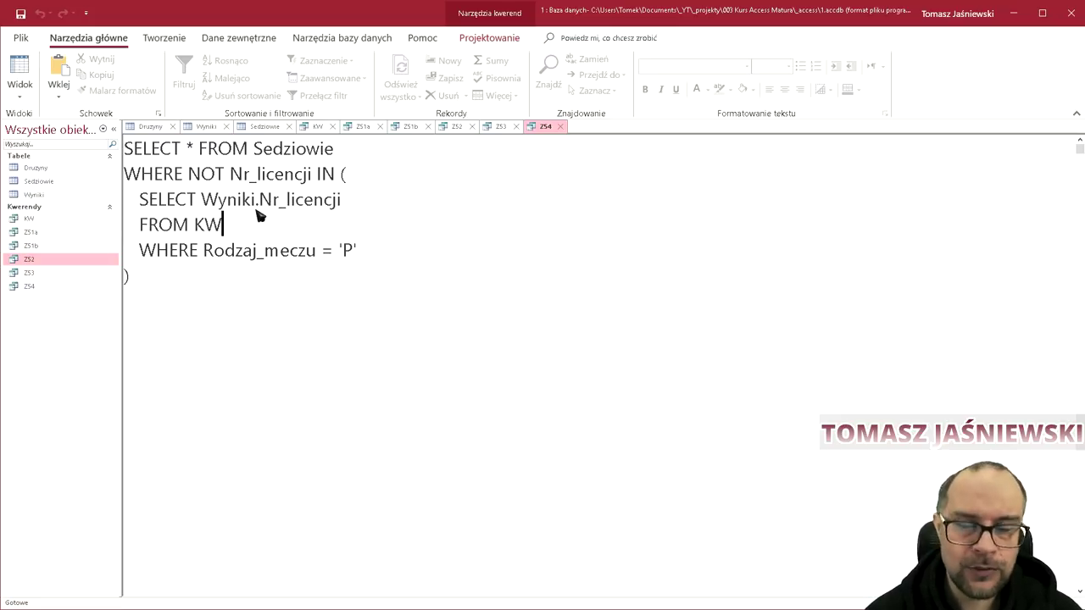
{"action": "left_click_drag", "start_coordinate": [135, 200], "coordinate": [371, 201]}
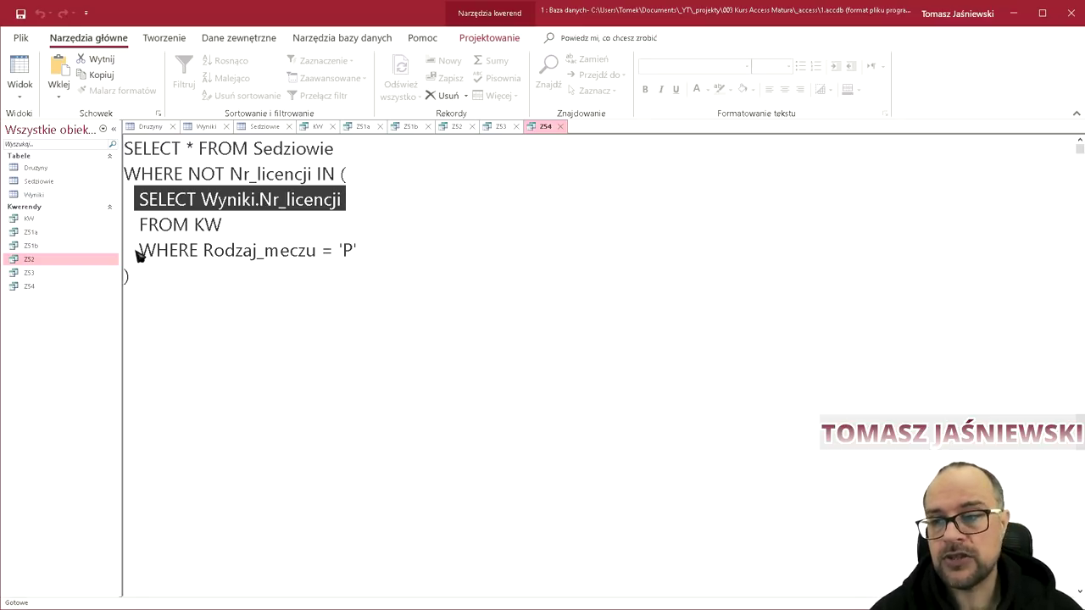
{"action": "left_click_drag", "start_coordinate": [136, 251], "coordinate": [373, 251]}
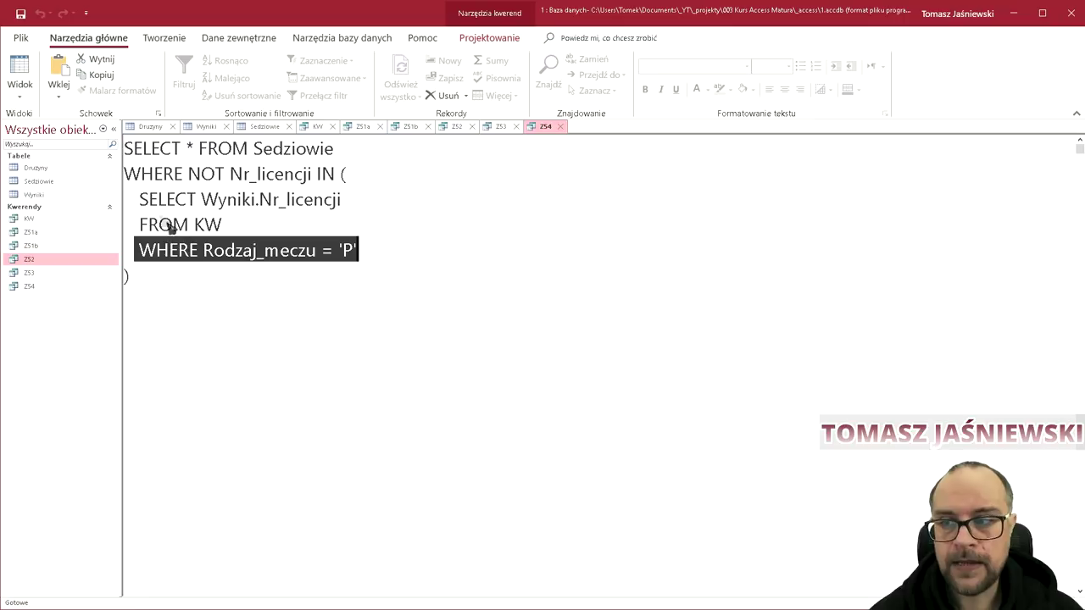
{"action": "left_click_drag", "start_coordinate": [137, 199], "coordinate": [380, 252]}
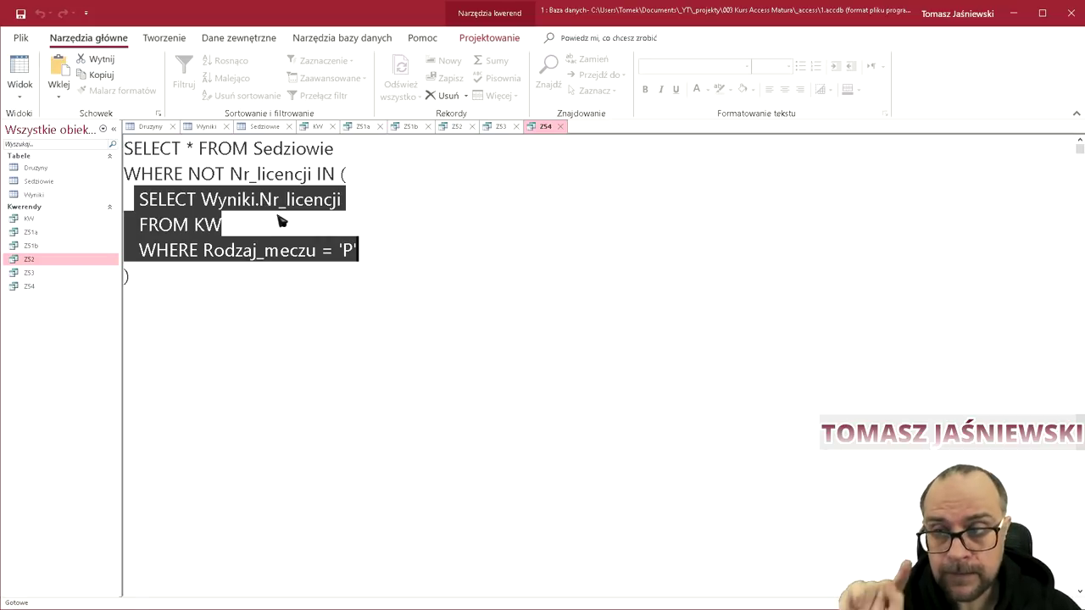
{"action": "left_click", "coordinate": [192, 151]}
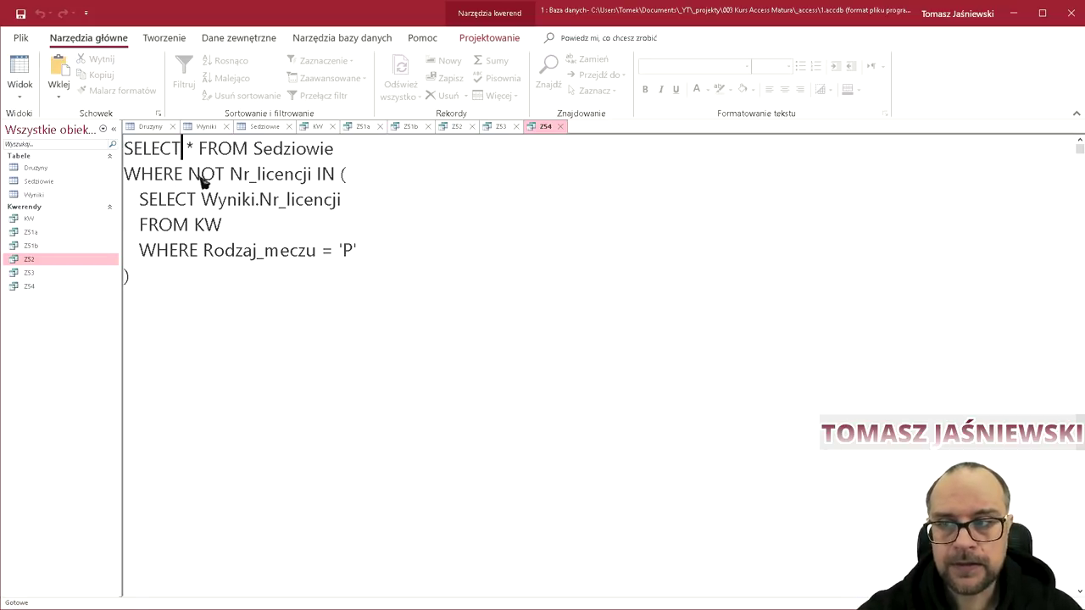
Highlight the outer condition's WHERE, NOT, Nr_licencji and the IN subquery in turn.
{"action": "mouse_move", "coordinate": [142, 205]}
{"action": "left_mouse_down"}
{"action": "mouse_move", "coordinate": [310, 262]}
{"action": "mouse_move", "coordinate": [363, 260]}
{"action": "left_mouse_up"}
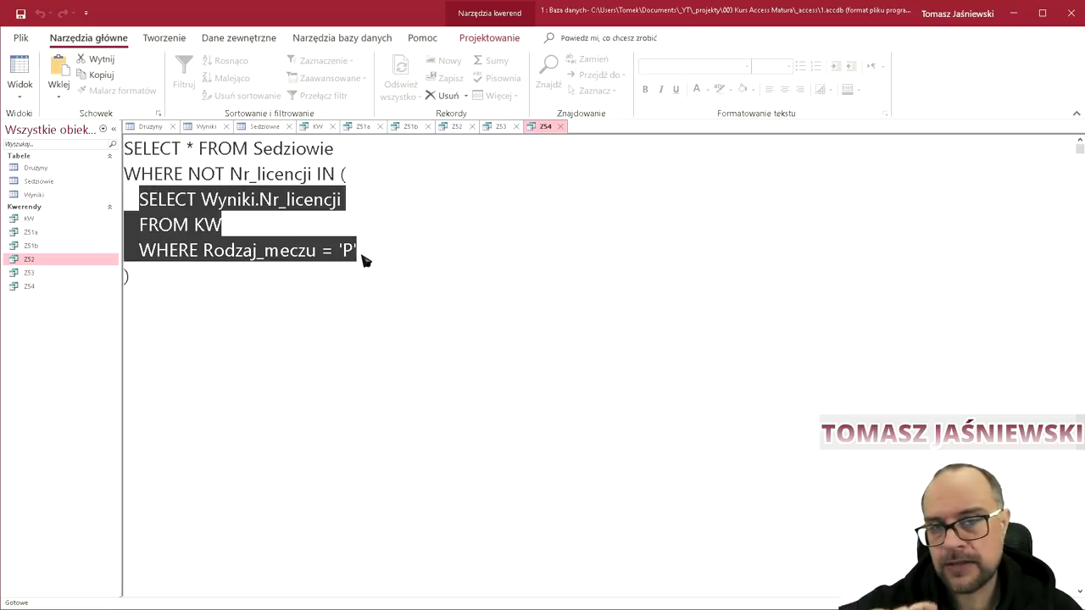
{"action": "left_click", "coordinate": [163, 151]}
{"action": "left_click", "coordinate": [194, 151]}
{"action": "left_click", "coordinate": [336, 154]}
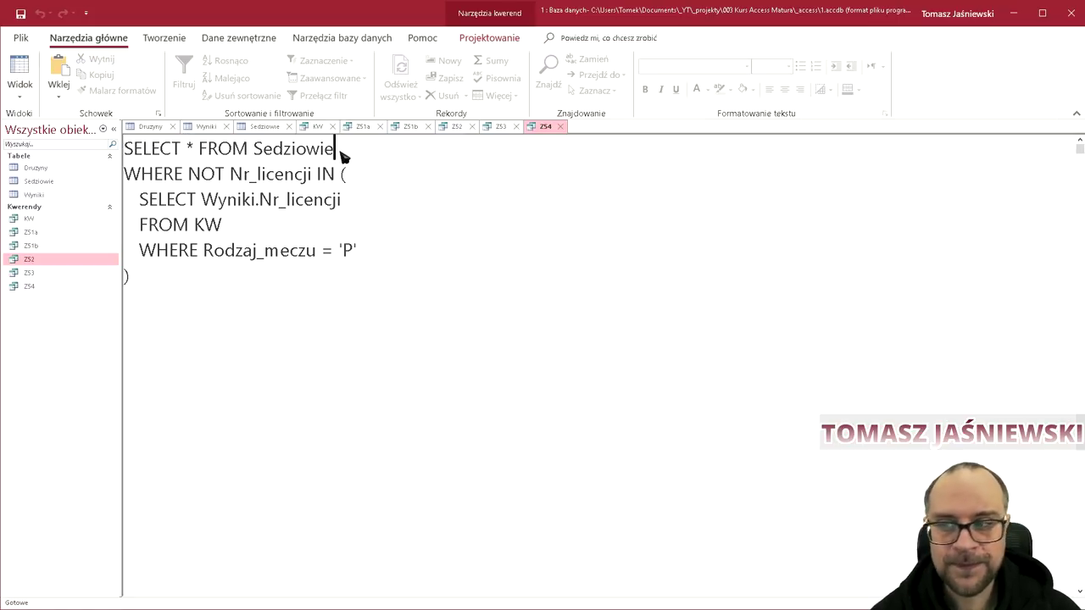
{"action": "left_click_drag", "start_coordinate": [183, 178], "coordinate": [119, 183]}
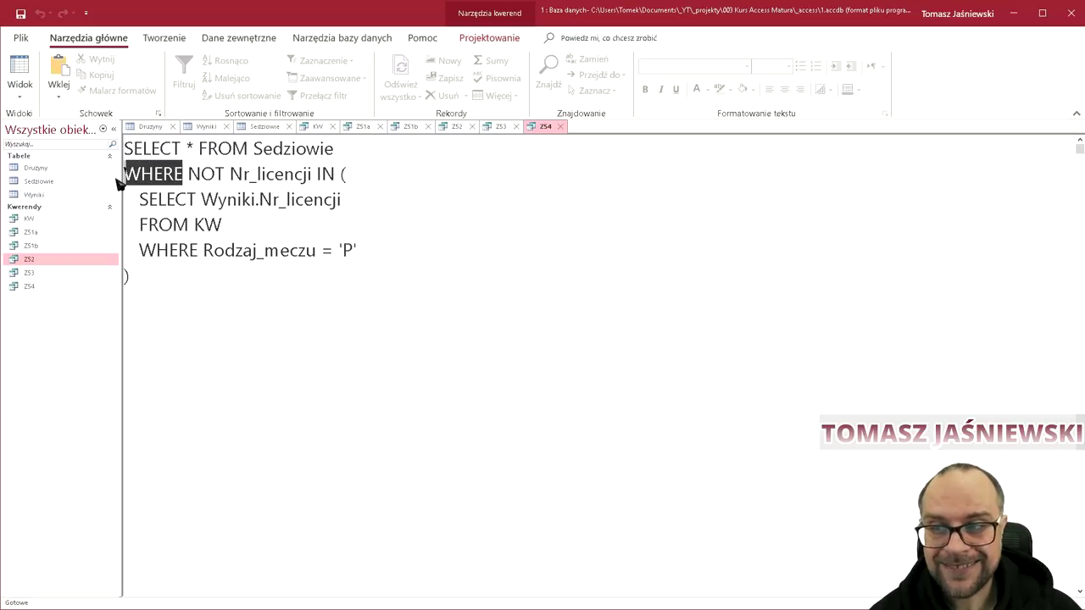
{"action": "left_click_drag", "start_coordinate": [188, 178], "coordinate": [227, 180]}
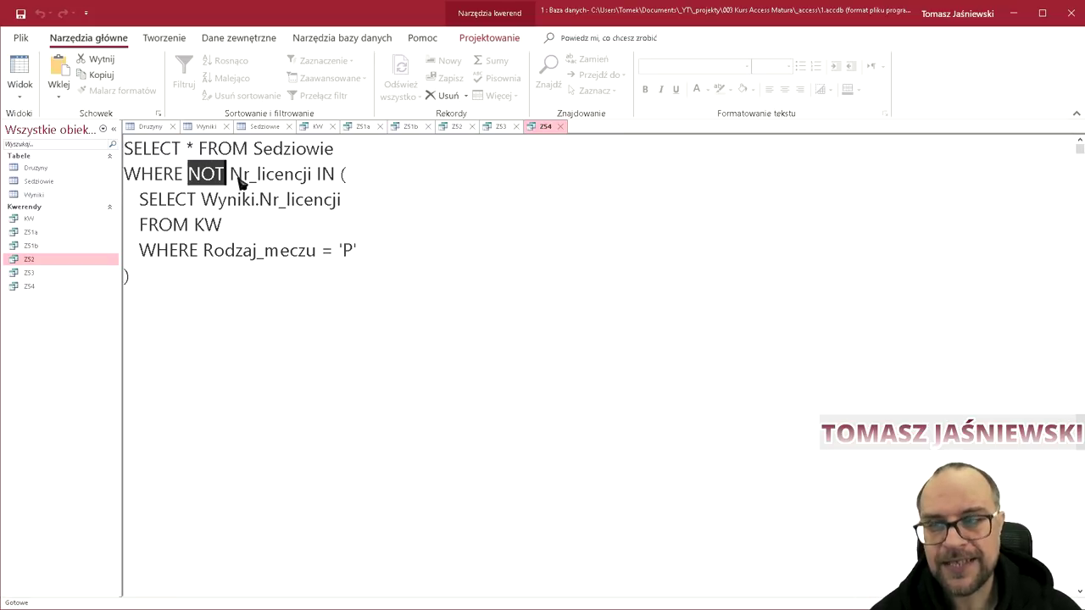
{"action": "left_click_drag", "start_coordinate": [230, 179], "coordinate": [326, 182]}
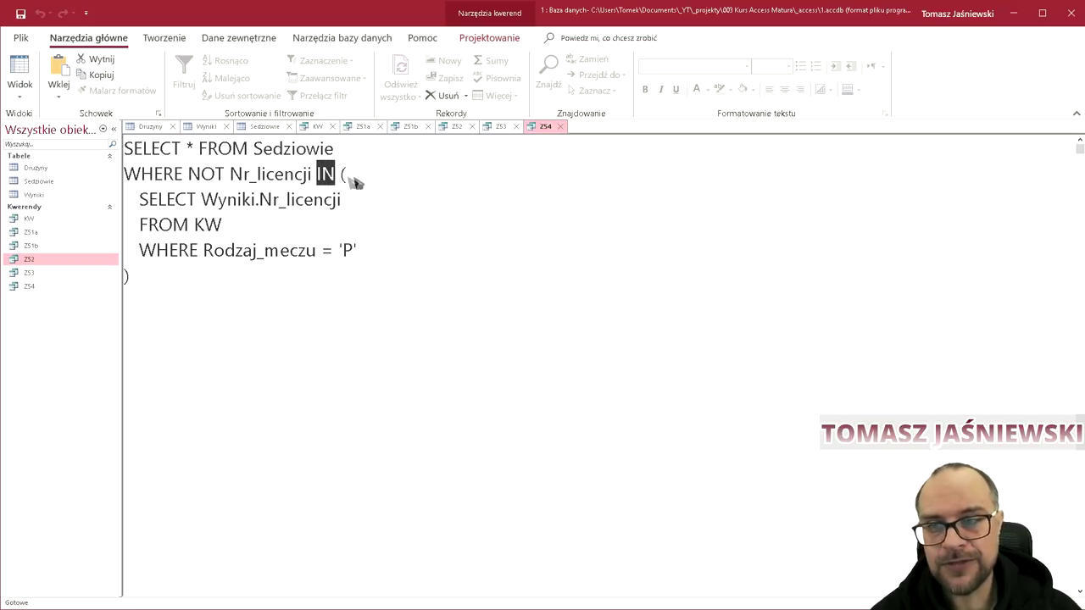
{"action": "left_click_drag", "start_coordinate": [345, 176], "coordinate": [383, 288]}
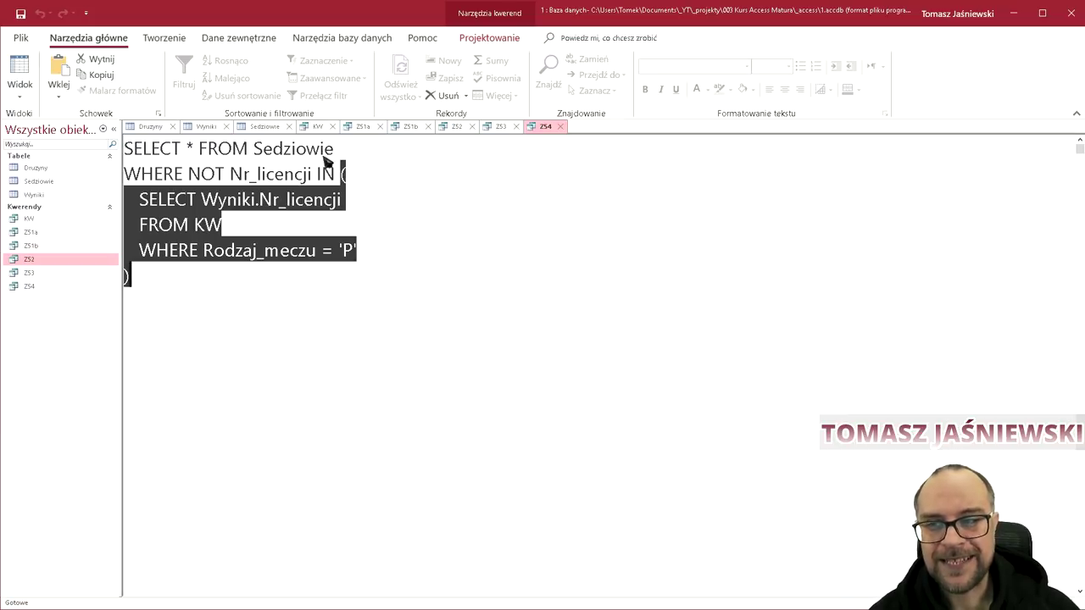
{"action": "left_click_drag", "start_coordinate": [272, 180], "coordinate": [310, 178]}
{"action": "left_click", "coordinate": [351, 221]}
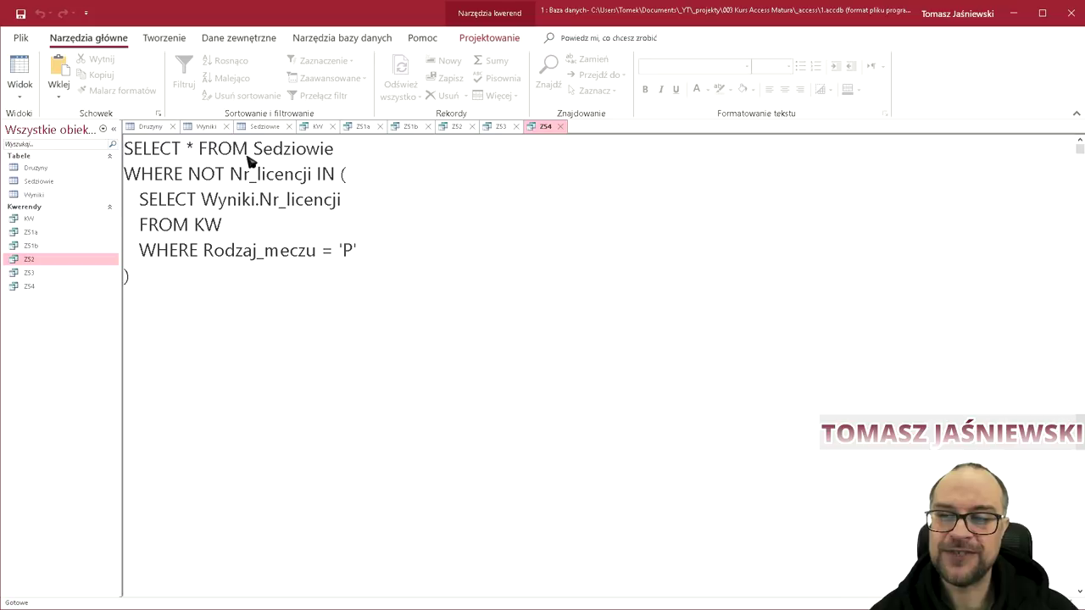
Re-mark the three subquery lines and run ZS4, listing 22 referees.
{"action": "mouse_move", "coordinate": [186, 173]}
{"action": "left_mouse_down"}
{"action": "mouse_move", "coordinate": [231, 173]}
{"action": "mouse_move", "coordinate": [358, 283]}
{"action": "left_mouse_up"}
{"action": "left_click", "coordinate": [253, 199]}
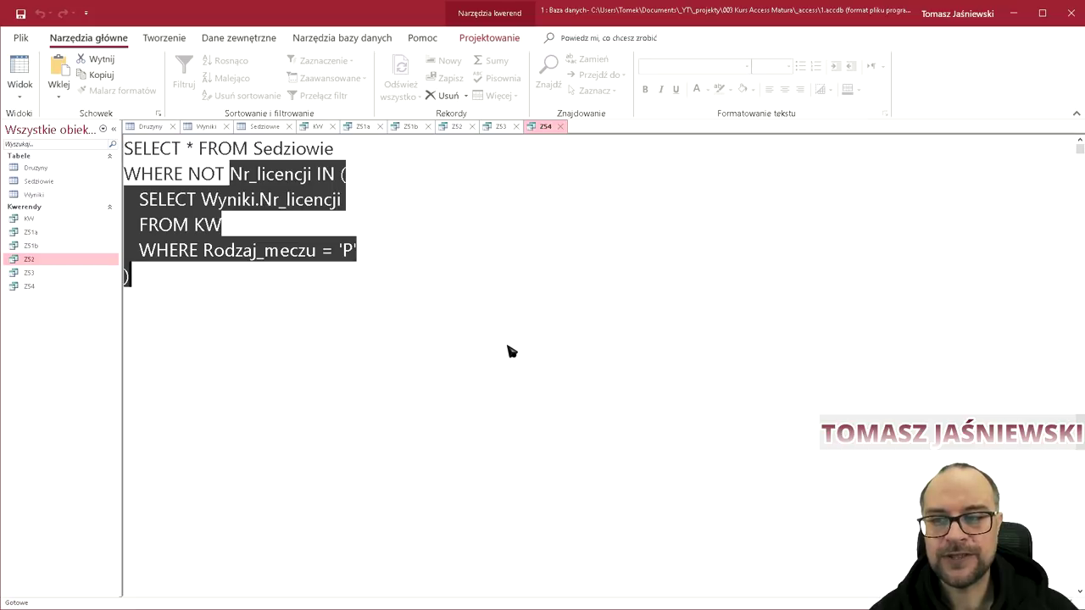
{"action": "left_click", "coordinate": [259, 199]}
{"action": "left_click_drag", "start_coordinate": [136, 199], "coordinate": [373, 253]}
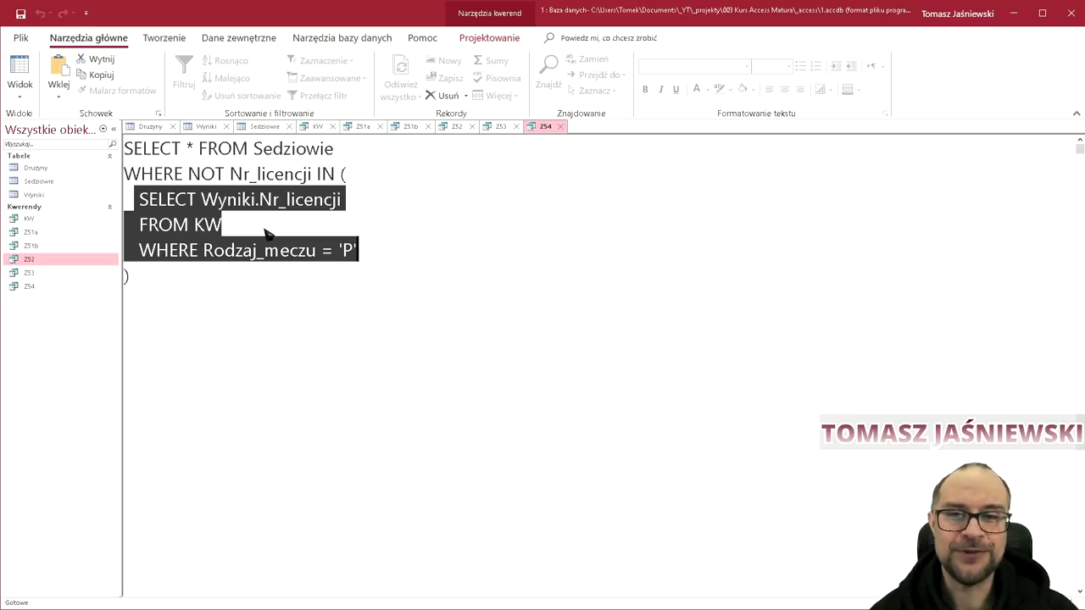
{"action": "left_click", "coordinate": [379, 290]}
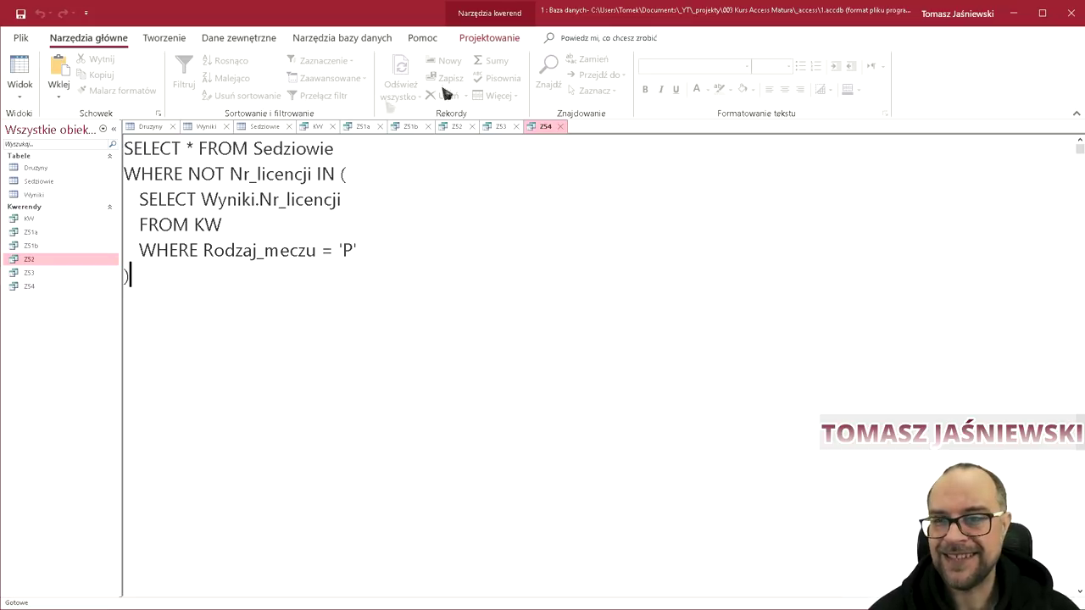
{"action": "left_click", "coordinate": [489, 37]}
{"action": "left_click", "coordinate": [99, 68]}
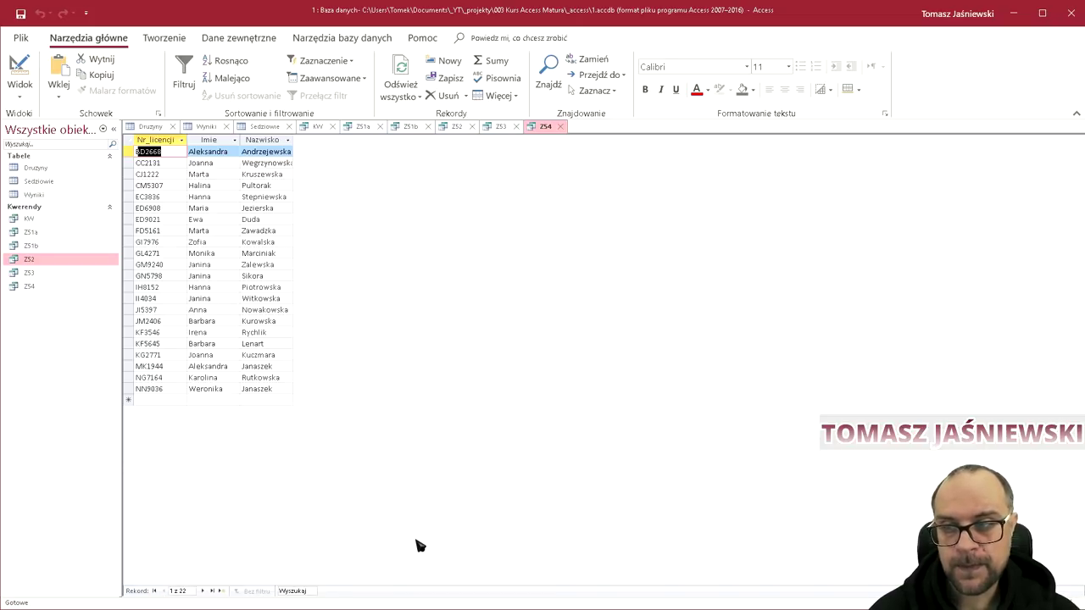
Switch ZS4 from its 22-referee datasheet back to SQL view.
{"action": "right_click", "coordinate": [544, 129]}
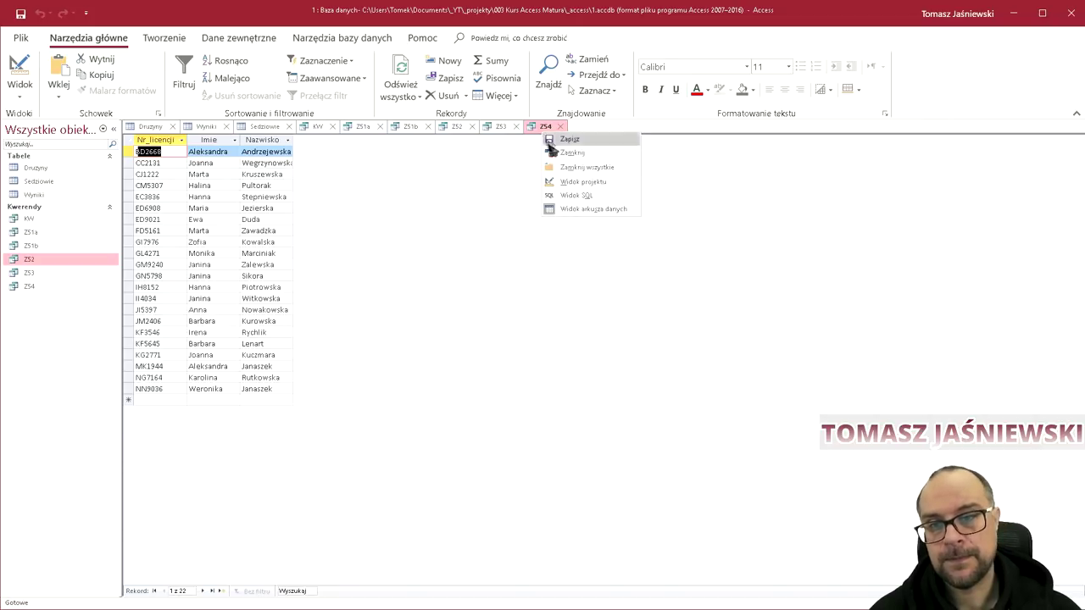
{"action": "left_click", "coordinate": [577, 195]}
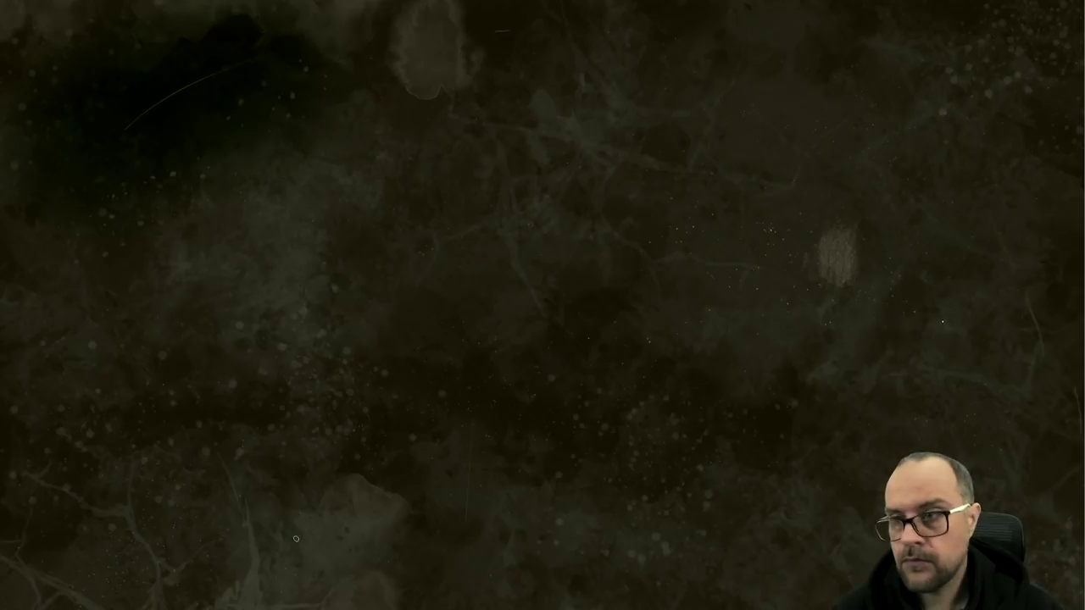
Finish the Select heading and handwrite the example SELECT * FROM Tabele; below it.
{"action": "left_click_drag", "start_coordinate": [271, 51], "coordinate": [360, 33]}
{"action": "mouse_move", "coordinate": [149, 167]}
{"action": "left_mouse_down"}
{"action": "mouse_move", "coordinate": [103, 225]}
{"action": "mouse_move", "coordinate": [255, 222]}
{"action": "left_mouse_up"}
{"action": "left_click_drag", "start_coordinate": [288, 170], "coordinate": [325, 217]}
{"action": "left_click_drag", "start_coordinate": [383, 174], "coordinate": [385, 213]}
{"action": "left_click_drag", "start_coordinate": [391, 161], "coordinate": [421, 210]}
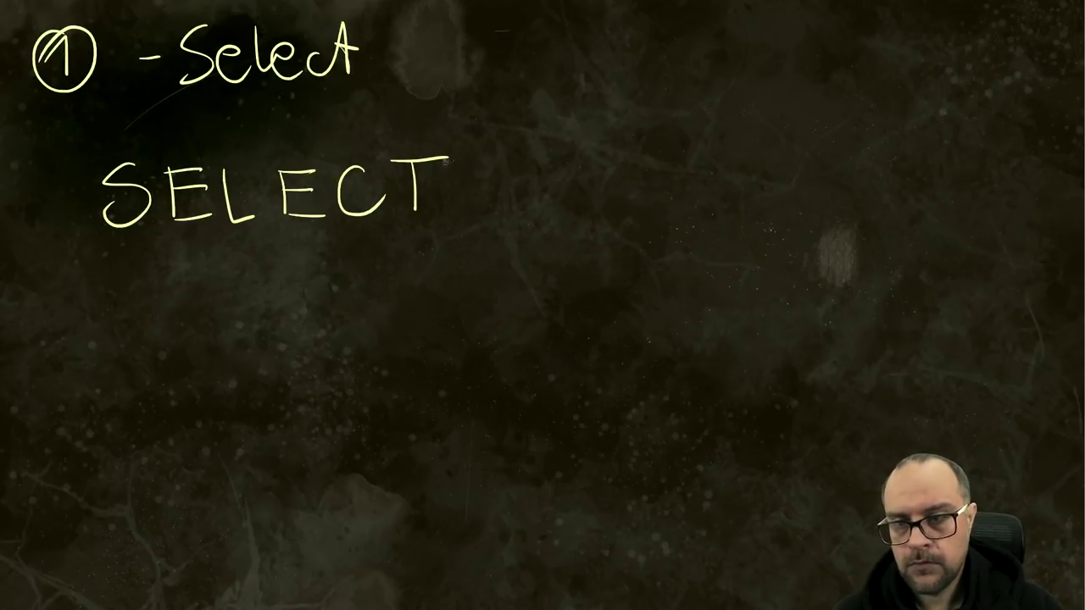
{"action": "left_click_drag", "start_coordinate": [542, 188], "coordinate": [568, 204]}
{"action": "left_click_drag", "start_coordinate": [688, 156], "coordinate": [790, 209]}
{"action": "left_click_drag", "start_coordinate": [788, 161], "coordinate": [843, 203]}
{"action": "left_click_drag", "start_coordinate": [842, 158], "coordinate": [886, 203]}
{"action": "left_click_drag", "start_coordinate": [183, 278], "coordinate": [204, 321]}
{"action": "left_click_drag", "start_coordinate": [216, 305], "coordinate": [347, 305]}
{"action": "left_click", "coordinate": [411, 281]}
{"action": "left_click_drag", "start_coordinate": [416, 323], "coordinate": [383, 391]}
Underline SELECT and FROM, and annotate the asterisk and FROM.
{"action": "left_click_drag", "start_coordinate": [72, 242], "coordinate": [437, 234]}
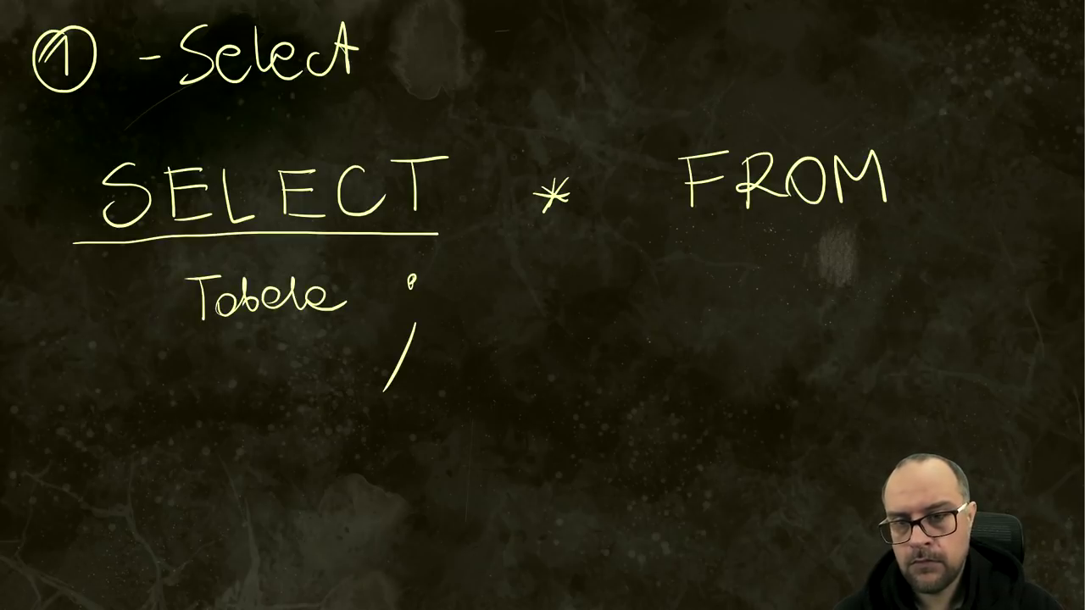
{"action": "mouse_move", "coordinate": [580, 78]}
{"action": "left_mouse_down"}
{"action": "mouse_move", "coordinate": [592, 109]}
{"action": "mouse_move", "coordinate": [644, 68]}
{"action": "left_mouse_up"}
{"action": "left_click_drag", "start_coordinate": [649, 59], "coordinate": [729, 68]}
{"action": "left_click_drag", "start_coordinate": [749, 54], "coordinate": [786, 73]}
{"action": "left_click_drag", "start_coordinate": [809, 25], "coordinate": [826, 66]}
{"action": "mouse_move", "coordinate": [830, 47]}
{"action": "left_mouse_down"}
{"action": "mouse_move", "coordinate": [882, 66]}
{"action": "mouse_move", "coordinate": [919, 64]}
{"action": "left_mouse_up"}
{"action": "left_click_drag", "start_coordinate": [928, 38], "coordinate": [933, 65]}
{"action": "left_click_drag", "start_coordinate": [678, 219], "coordinate": [916, 213]}
Clear the board and start point 2 with a WHERE heading at the top left.
{"action": "key", "text": "e"}
{"action": "left_click_drag", "start_coordinate": [34, 46], "coordinate": [83, 84]}
{"action": "left_click_drag", "start_coordinate": [77, 12], "coordinate": [61, 12]}
{"action": "left_click_drag", "start_coordinate": [253, 27], "coordinate": [303, 25]}
{"action": "left_click_drag", "start_coordinate": [322, 25], "coordinate": [369, 89]}
{"action": "left_click_drag", "start_coordinate": [394, 37], "coordinate": [428, 86]}
{"action": "left_click_drag", "start_coordinate": [449, 90], "coordinate": [504, 88]}
Complete the WHERE heading and write the example line SELECT pola FROM beneath it.
{"action": "left_click_drag", "start_coordinate": [512, 36], "coordinate": [558, 93]}
{"action": "left_click_drag", "start_coordinate": [107, 196], "coordinate": [64, 251]}
{"action": "left_click_drag", "start_coordinate": [123, 197], "coordinate": [154, 239]}
{"action": "left_click_drag", "start_coordinate": [180, 190], "coordinate": [253, 239]}
{"action": "left_click_drag", "start_coordinate": [294, 199], "coordinate": [273, 241]}
{"action": "left_click_drag", "start_coordinate": [300, 195], "coordinate": [351, 192]}
{"action": "mouse_move", "coordinate": [434, 213]}
{"action": "left_mouse_down"}
{"action": "mouse_move", "coordinate": [435, 249]}
{"action": "mouse_move", "coordinate": [542, 229]}
{"action": "left_mouse_up"}
{"action": "left_click_drag", "start_coordinate": [614, 193], "coordinate": [607, 231]}
{"action": "left_click_drag", "start_coordinate": [602, 192], "coordinate": [653, 181]}
{"action": "left_click_drag", "start_coordinate": [658, 224], "coordinate": [704, 217]}
{"action": "left_click_drag", "start_coordinate": [716, 190], "coordinate": [781, 217]}
Finish FROM Tab and write the WHERE line with a note about filters.
{"action": "mouse_move", "coordinate": [859, 182]}
{"action": "left_mouse_down"}
{"action": "mouse_move", "coordinate": [873, 212]}
{"action": "mouse_move", "coordinate": [929, 203]}
{"action": "left_mouse_up"}
{"action": "mouse_move", "coordinate": [81, 305]}
{"action": "left_mouse_down"}
{"action": "mouse_move", "coordinate": [151, 302]}
{"action": "mouse_move", "coordinate": [193, 363]}
{"action": "left_mouse_up"}
{"action": "mouse_move", "coordinate": [220, 304]}
{"action": "left_mouse_down"}
{"action": "mouse_move", "coordinate": [252, 326]}
{"action": "mouse_move", "coordinate": [254, 356]}
{"action": "left_mouse_up"}
{"action": "left_click_drag", "start_coordinate": [282, 298], "coordinate": [283, 349]}
{"action": "left_click_drag", "start_coordinate": [373, 299], "coordinate": [378, 351]}
{"action": "mouse_move", "coordinate": [525, 288]}
{"action": "left_mouse_down"}
{"action": "mouse_move", "coordinate": [507, 357]}
{"action": "mouse_move", "coordinate": [573, 348]}
{"action": "left_mouse_up"}
{"action": "left_click_drag", "start_coordinate": [594, 316], "coordinate": [609, 364]}
Write the example condition with 'A' AND pole3 < 10 itp.
{"action": "left_click_drag", "start_coordinate": [682, 315], "coordinate": [760, 320]}
{"action": "left_click_drag", "start_coordinate": [217, 440], "coordinate": [222, 491]}
{"action": "left_click_drag", "start_coordinate": [254, 440], "coordinate": [356, 446]}
{"action": "mouse_move", "coordinate": [402, 400]}
{"action": "left_mouse_down"}
{"action": "mouse_move", "coordinate": [404, 417]}
{"action": "mouse_move", "coordinate": [464, 446]}
{"action": "left_mouse_up"}
{"action": "left_click_drag", "start_coordinate": [492, 398], "coordinate": [494, 417]}
{"action": "mouse_move", "coordinate": [549, 450]}
{"action": "left_mouse_down"}
{"action": "mouse_move", "coordinate": [633, 404]}
{"action": "mouse_move", "coordinate": [656, 443]}
{"action": "left_mouse_up"}
{"action": "left_click_drag", "start_coordinate": [746, 422], "coordinate": [749, 479]}
{"action": "left_click_drag", "start_coordinate": [773, 432], "coordinate": [839, 437]}
{"action": "mouse_move", "coordinate": [902, 401]}
{"action": "left_mouse_down"}
{"action": "mouse_move", "coordinate": [902, 437]}
{"action": "mouse_move", "coordinate": [954, 437]}
{"action": "left_mouse_up"}
{"action": "left_click_drag", "start_coordinate": [983, 398], "coordinate": [985, 400]}
{"action": "left_click_drag", "start_coordinate": [185, 532], "coordinate": [185, 542]}
{"action": "left_click_drag", "start_coordinate": [203, 503], "coordinate": [234, 543]}
Underline the SQL keywords and circle the WHERE heading, then wipe the board and begin a 3.
{"action": "left_click_drag", "start_coordinate": [48, 266], "coordinate": [349, 240]}
{"action": "left_click_drag", "start_coordinate": [42, 392], "coordinate": [351, 363]}
{"action": "left_click_drag", "start_coordinate": [597, 241], "coordinate": [814, 222]}
{"action": "left_click_drag", "start_coordinate": [536, 475], "coordinate": [685, 471]}
{"action": "left_click_drag", "start_coordinate": [314, 12], "coordinate": [607, 85]}
{"action": "key", "text": "Delete"}
{"action": "left_click_drag", "start_coordinate": [62, 30], "coordinate": [68, 71]}
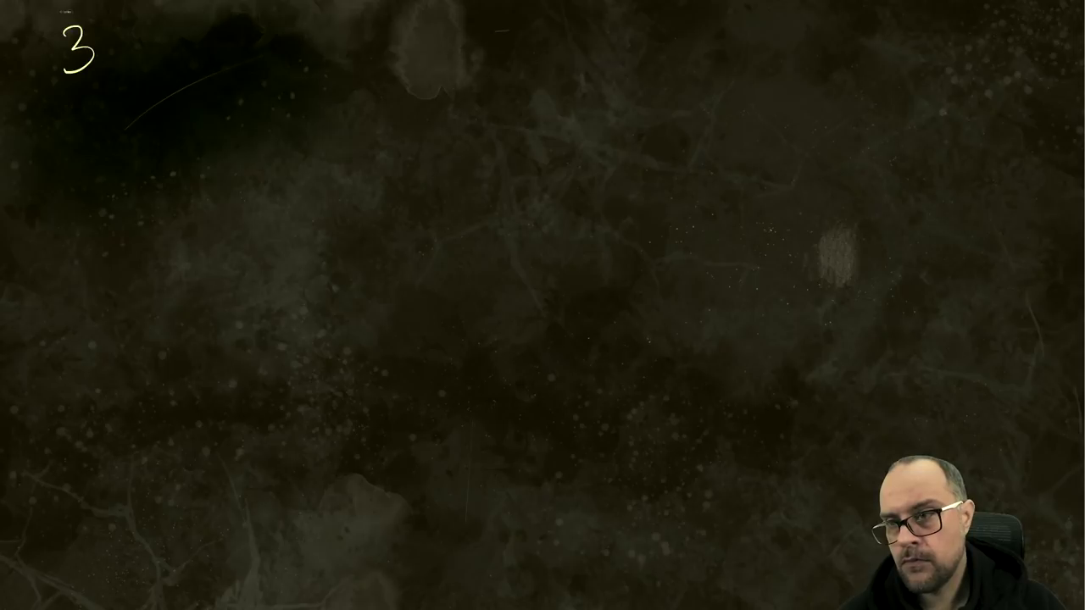
Write the point 3 heading LEFT JOIN with a dash.
{"action": "left_click_drag", "start_coordinate": [71, 12], "coordinate": [68, 14]}
{"action": "left_click_drag", "start_coordinate": [229, 27], "coordinate": [259, 88]}
{"action": "mouse_move", "coordinate": [276, 31]}
{"action": "left_mouse_down"}
{"action": "mouse_move", "coordinate": [276, 67]}
{"action": "mouse_move", "coordinate": [305, 82]}
{"action": "left_mouse_up"}
{"action": "mouse_move", "coordinate": [333, 80]}
{"action": "left_mouse_down"}
{"action": "mouse_move", "coordinate": [354, 34]}
{"action": "mouse_move", "coordinate": [405, 25]}
{"action": "left_mouse_up"}
{"action": "left_click_drag", "start_coordinate": [483, 18], "coordinate": [465, 93]}
{"action": "left_click_drag", "start_coordinate": [517, 39], "coordinate": [516, 40]}
{"action": "left_click_drag", "start_coordinate": [568, 78], "coordinate": [600, 31]}
{"action": "left_click_drag", "start_coordinate": [644, 63], "coordinate": [673, 61]}
{"action": "left_click_drag", "start_coordinate": [717, 17], "coordinate": [808, 78]}
Describe LEFT JOIN as joining tables and write SELECT * on the line below.
{"action": "left_click_drag", "start_coordinate": [834, 30], "coordinate": [900, 76]}
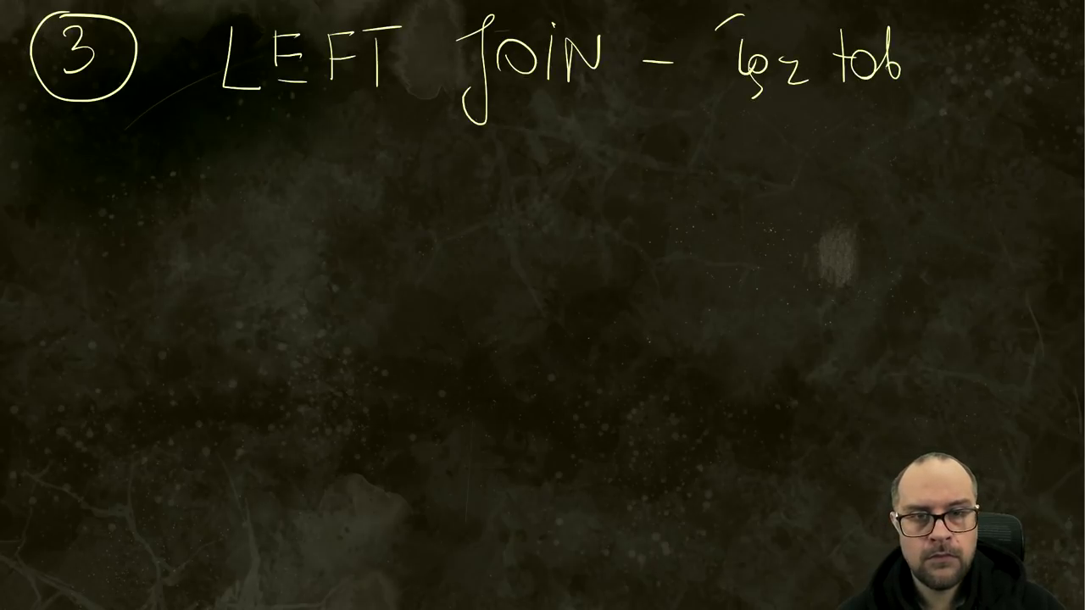
{"action": "left_click_drag", "start_coordinate": [907, 31], "coordinate": [984, 73]}
{"action": "left_click_drag", "start_coordinate": [84, 152], "coordinate": [60, 193]}
{"action": "mouse_move", "coordinate": [139, 152]}
{"action": "left_mouse_down"}
{"action": "mouse_move", "coordinate": [143, 195]}
{"action": "mouse_move", "coordinate": [187, 191]}
{"action": "left_mouse_up"}
{"action": "left_click_drag", "start_coordinate": [241, 146], "coordinate": [244, 186]}
{"action": "left_click_drag", "start_coordinate": [296, 144], "coordinate": [298, 184]}
{"action": "left_click_drag", "start_coordinate": [302, 137], "coordinate": [321, 178]}
{"action": "left_click_drag", "start_coordinate": [419, 156], "coordinate": [437, 173]}
{"action": "left_click_drag", "start_coordinate": [427, 152], "coordinate": [427, 177]}
Continue the example query with FROM T1.
{"action": "left_click_drag", "start_coordinate": [572, 169], "coordinate": [612, 169]}
{"action": "left_click_drag", "start_coordinate": [634, 127], "coordinate": [631, 128]}
{"action": "left_click_drag", "start_coordinate": [665, 165], "coordinate": [708, 165]}
{"action": "left_click_drag", "start_coordinate": [768, 125], "coordinate": [817, 121]}
{"action": "left_click_drag", "start_coordinate": [788, 128], "coordinate": [791, 165]}
{"action": "left_click_drag", "start_coordinate": [818, 140], "coordinate": [841, 171]}
Write LEFT JOIN on the next line of the example.
{"action": "left_click_drag", "start_coordinate": [158, 243], "coordinate": [158, 291]}
{"action": "left_click_drag", "start_coordinate": [180, 243], "coordinate": [180, 287]}
{"action": "left_click_drag", "start_coordinate": [216, 237], "coordinate": [259, 238]}
{"action": "left_click_drag", "start_coordinate": [351, 227], "coordinate": [318, 297]}
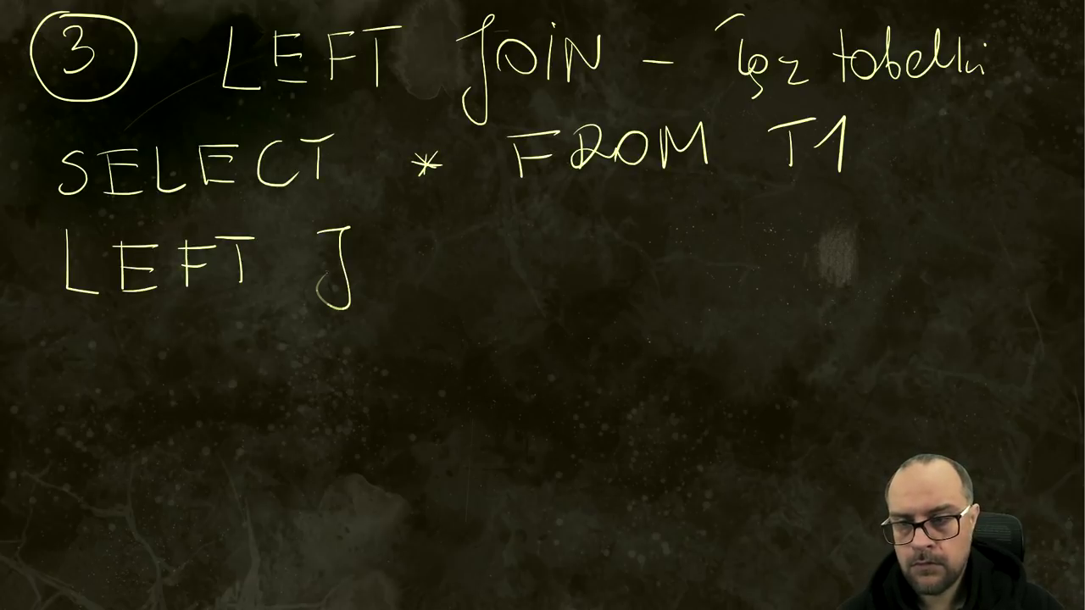
{"action": "left_click_drag", "start_coordinate": [428, 276], "coordinate": [466, 229]}
{"action": "mouse_move", "coordinate": [556, 218]}
{"action": "left_mouse_down"}
{"action": "mouse_move", "coordinate": [612, 217]}
{"action": "mouse_move", "coordinate": [663, 273]}
{"action": "left_mouse_up"}
Add T2 ON T1.klucz = T2.klucz to complete the join condition.
{"action": "left_click_drag", "start_coordinate": [813, 218], "coordinate": [812, 217]}
{"action": "left_click_drag", "start_coordinate": [877, 280], "coordinate": [941, 207]}
{"action": "left_click_drag", "start_coordinate": [130, 338], "coordinate": [197, 337]}
{"action": "left_click_drag", "start_coordinate": [279, 331], "coordinate": [335, 382]}
{"action": "mouse_move", "coordinate": [329, 339]}
{"action": "left_mouse_down"}
{"action": "mouse_move", "coordinate": [380, 373]}
{"action": "mouse_move", "coordinate": [424, 373]}
{"action": "left_mouse_up"}
{"action": "left_click_drag", "start_coordinate": [455, 348], "coordinate": [505, 370]}
{"action": "left_click_drag", "start_coordinate": [570, 326], "coordinate": [644, 332]}
{"action": "mouse_move", "coordinate": [616, 335]}
{"action": "left_mouse_down"}
{"action": "mouse_move", "coordinate": [663, 368]}
{"action": "mouse_move", "coordinate": [807, 339]}
{"action": "mouse_move", "coordinate": [861, 360]}
{"action": "left_mouse_up"}
Underline LEFT JOIN, ON and SELECT, wavy-underline FROM, and loop around the join condition.
{"action": "left_click_drag", "start_coordinate": [51, 298], "coordinate": [447, 293]}
{"action": "left_click_drag", "start_coordinate": [769, 296], "coordinate": [950, 288]}
{"action": "left_click_drag", "start_coordinate": [56, 206], "coordinate": [322, 197]}
{"action": "left_click_drag", "start_coordinate": [503, 181], "coordinate": [712, 179]}
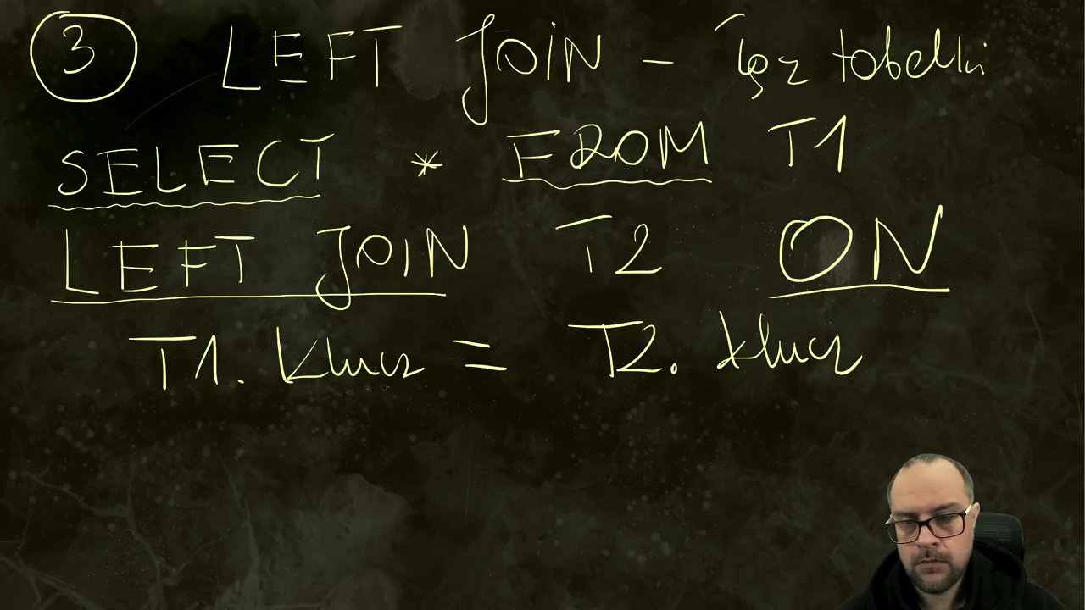
{"action": "mouse_move", "coordinate": [90, 365]}
{"action": "left_mouse_down"}
{"action": "mouse_move", "coordinate": [930, 356]}
{"action": "mouse_move", "coordinate": [940, 198]}
{"action": "left_mouse_up"}
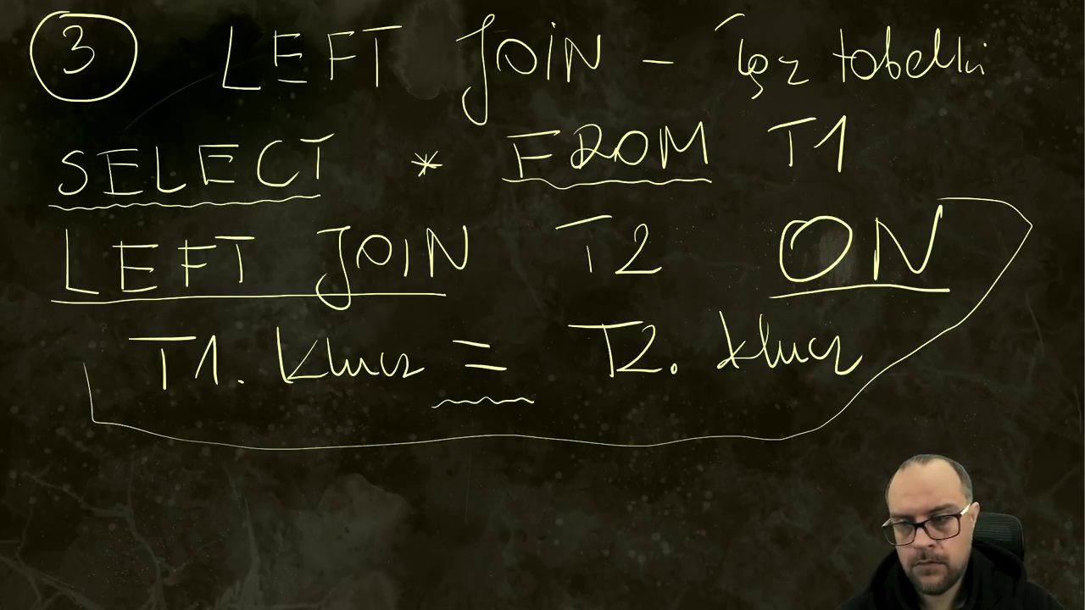
Clear the LEFT JOIN notes and write point 4 as GROUP BY with a slash.
{"action": "key", "text": "Delete"}
{"action": "mouse_move", "coordinate": [49, 29]}
{"action": "left_mouse_down"}
{"action": "mouse_move", "coordinate": [71, 58]}
{"action": "mouse_move", "coordinate": [69, 80]}
{"action": "left_mouse_up"}
{"action": "left_click_drag", "start_coordinate": [59, 20], "coordinate": [56, 20]}
{"action": "left_click_drag", "start_coordinate": [229, 25], "coordinate": [203, 85]}
{"action": "mouse_move", "coordinate": [246, 34]}
{"action": "left_mouse_down"}
{"action": "mouse_move", "coordinate": [297, 66]}
{"action": "mouse_move", "coordinate": [306, 37]}
{"action": "left_mouse_up"}
{"action": "left_click_drag", "start_coordinate": [350, 34], "coordinate": [384, 36]}
{"action": "left_click_drag", "start_coordinate": [492, 32], "coordinate": [493, 76]}
{"action": "left_click_drag", "start_coordinate": [529, 26], "coordinate": [544, 85]}
{"action": "left_click_drag", "start_coordinate": [705, 20], "coordinate": [684, 103]}
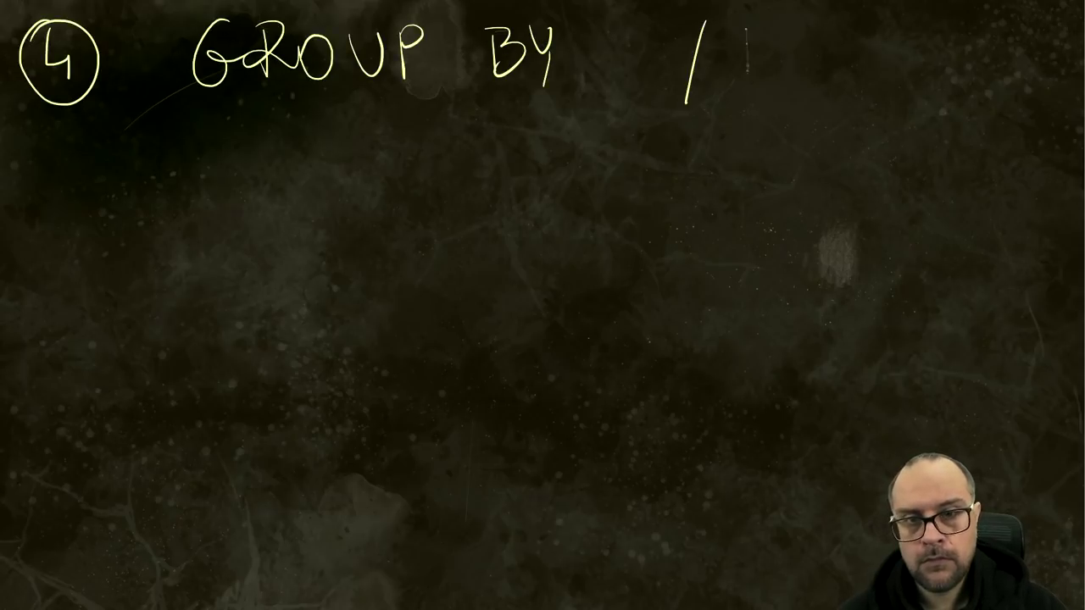
Finish the GROUP BY / HAVING heading and start the example's SELECT line.
{"action": "left_click_drag", "start_coordinate": [745, 75], "coordinate": [778, 74]}
{"action": "left_click_drag", "start_coordinate": [829, 24], "coordinate": [864, 22]}
{"action": "left_click_drag", "start_coordinate": [879, 26], "coordinate": [879, 81]}
{"action": "left_click_drag", "start_coordinate": [973, 37], "coordinate": [960, 62]}
{"action": "left_click_drag", "start_coordinate": [75, 139], "coordinate": [49, 176]}
{"action": "left_click_drag", "start_coordinate": [119, 141], "coordinate": [119, 177]}
{"action": "left_click_drag", "start_coordinate": [128, 137], "coordinate": [156, 176]}
Write SELECT p1 with a counting column aliased as A.
{"action": "left_click_drag", "start_coordinate": [191, 139], "coordinate": [169, 174]}
{"action": "mouse_move", "coordinate": [237, 142]}
{"action": "left_mouse_down"}
{"action": "mouse_move", "coordinate": [212, 177]}
{"action": "mouse_move", "coordinate": [270, 134]}
{"action": "left_mouse_up"}
{"action": "left_click_drag", "start_coordinate": [256, 138], "coordinate": [256, 173]}
{"action": "left_click_drag", "start_coordinate": [348, 151], "coordinate": [349, 203]}
{"action": "mouse_move", "coordinate": [507, 134]}
{"action": "left_mouse_down"}
{"action": "mouse_move", "coordinate": [506, 175]}
{"action": "mouse_move", "coordinate": [524, 147]}
{"action": "left_mouse_up"}
{"action": "left_click_drag", "start_coordinate": [546, 146], "coordinate": [584, 166]}
{"action": "mouse_move", "coordinate": [625, 110]}
{"action": "left_mouse_down"}
{"action": "mouse_move", "coordinate": [620, 180]}
{"action": "mouse_move", "coordinate": [652, 176]}
{"action": "left_mouse_up"}
{"action": "left_click_drag", "start_coordinate": [717, 136], "coordinate": [751, 157]}
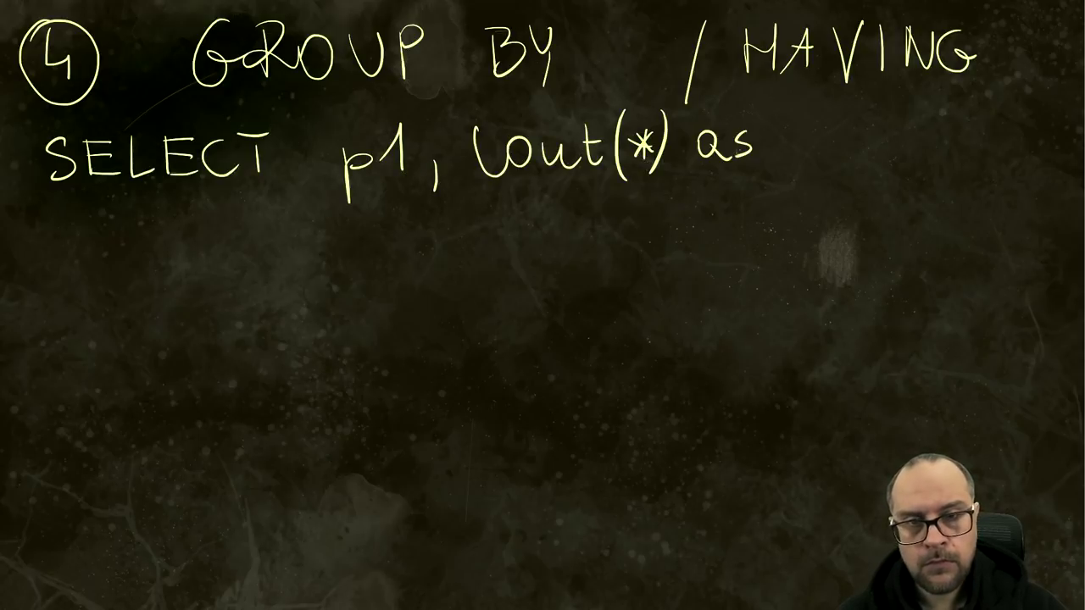
{"action": "left_click_drag", "start_coordinate": [800, 119], "coordinate": [815, 157]}
{"action": "left_click_drag", "start_coordinate": [790, 143], "coordinate": [812, 140]}
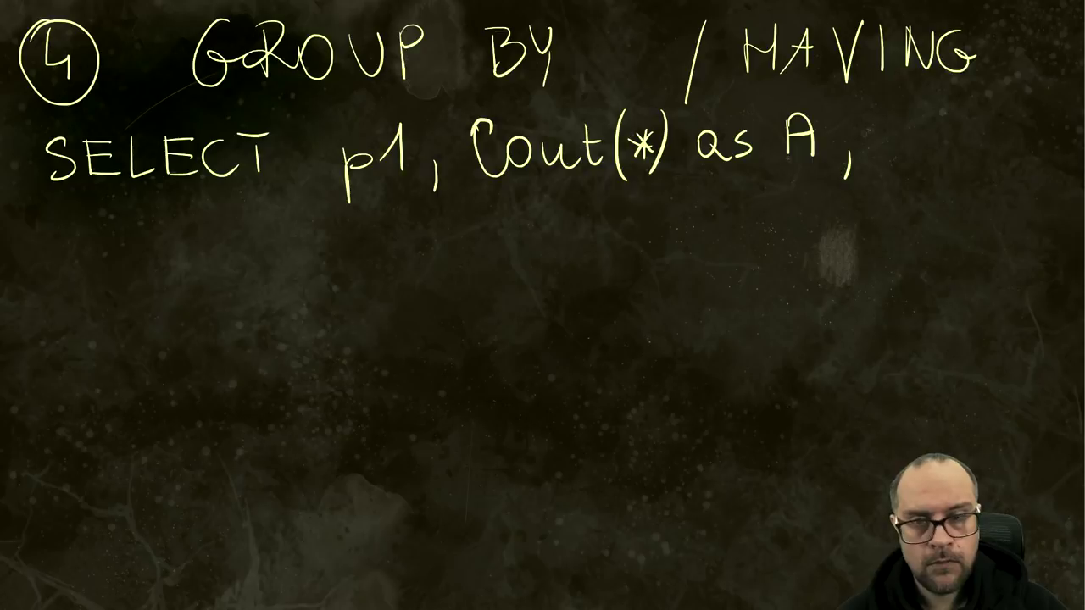
Add the SUM(p2) column with its alias on a new line.
{"action": "left_click_drag", "start_coordinate": [174, 212], "coordinate": [144, 252]}
{"action": "left_click_drag", "start_coordinate": [185, 215], "coordinate": [205, 217]}
{"action": "left_click_drag", "start_coordinate": [231, 254], "coordinate": [258, 253]}
{"action": "left_click_drag", "start_coordinate": [302, 191], "coordinate": [296, 269]}
{"action": "left_click_drag", "start_coordinate": [322, 229], "coordinate": [326, 271]}
{"action": "left_click_drag", "start_coordinate": [370, 197], "coordinate": [373, 263]}
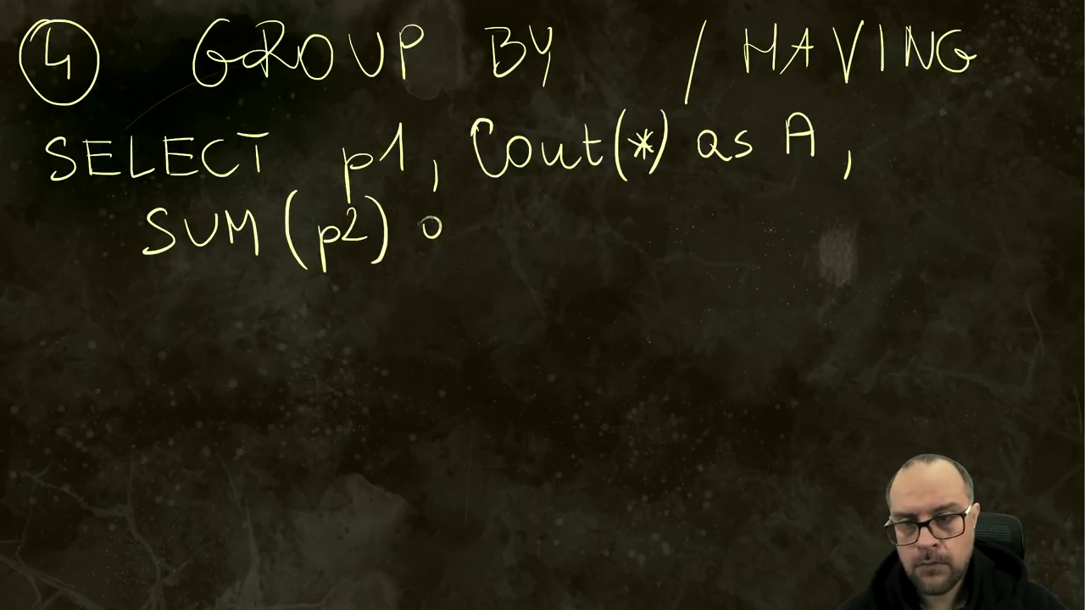
{"action": "left_click_drag", "start_coordinate": [439, 217], "coordinate": [440, 239]}
{"action": "left_click_drag", "start_coordinate": [482, 219], "coordinate": [459, 237]}
{"action": "left_click_drag", "start_coordinate": [544, 212], "coordinate": [542, 243]}
{"action": "left_click_drag", "start_coordinate": [552, 233], "coordinate": [605, 241]}
Add FROM T1 and the GROUP BY clause to the example query.
{"action": "left_click_drag", "start_coordinate": [688, 197], "coordinate": [686, 239]}
{"action": "left_click_drag", "start_coordinate": [736, 237], "coordinate": [856, 227]}
{"action": "left_click_drag", "start_coordinate": [907, 191], "coordinate": [929, 224]}
{"action": "left_click_drag", "start_coordinate": [943, 203], "coordinate": [976, 227]}
{"action": "mouse_move", "coordinate": [93, 309]}
{"action": "left_mouse_down"}
{"action": "mouse_move", "coordinate": [100, 337]}
{"action": "mouse_move", "coordinate": [158, 366]}
{"action": "left_mouse_up"}
{"action": "left_click_drag", "start_coordinate": [178, 312], "coordinate": [256, 308]}
{"action": "mouse_move", "coordinate": [270, 364]}
{"action": "left_mouse_down"}
{"action": "mouse_move", "coordinate": [297, 327]}
{"action": "mouse_move", "coordinate": [424, 373]}
{"action": "left_mouse_up"}
{"action": "mouse_move", "coordinate": [566, 397]}
{"action": "left_mouse_down"}
{"action": "mouse_move", "coordinate": [585, 347]}
{"action": "mouse_move", "coordinate": [629, 373]}
{"action": "left_mouse_up"}
Group by p1 and add HAVING p1='x', noting that HAVING filters groups.
{"action": "left_click_drag", "start_coordinate": [56, 422], "coordinate": [98, 424]}
{"action": "left_click_drag", "start_coordinate": [110, 482], "coordinate": [149, 441]}
{"action": "mouse_move", "coordinate": [156, 424]}
{"action": "left_mouse_down"}
{"action": "mouse_move", "coordinate": [219, 481]}
{"action": "mouse_move", "coordinate": [276, 416]}
{"action": "left_mouse_up"}
{"action": "left_click_drag", "start_coordinate": [327, 424], "coordinate": [334, 441]}
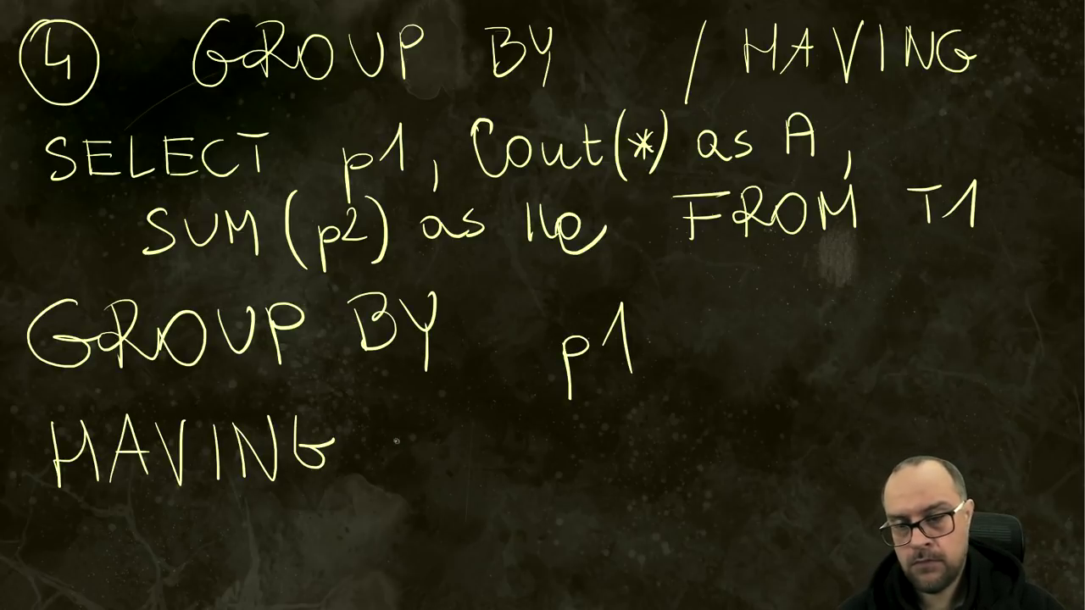
{"action": "left_click_drag", "start_coordinate": [424, 415], "coordinate": [413, 476]}
{"action": "left_click_drag", "start_coordinate": [405, 445], "coordinate": [424, 445]}
{"action": "left_click_drag", "start_coordinate": [429, 449], "coordinate": [452, 457]}
{"action": "left_click_drag", "start_coordinate": [556, 464], "coordinate": [588, 458]}
{"action": "left_click_drag", "start_coordinate": [606, 441], "coordinate": [604, 443]}
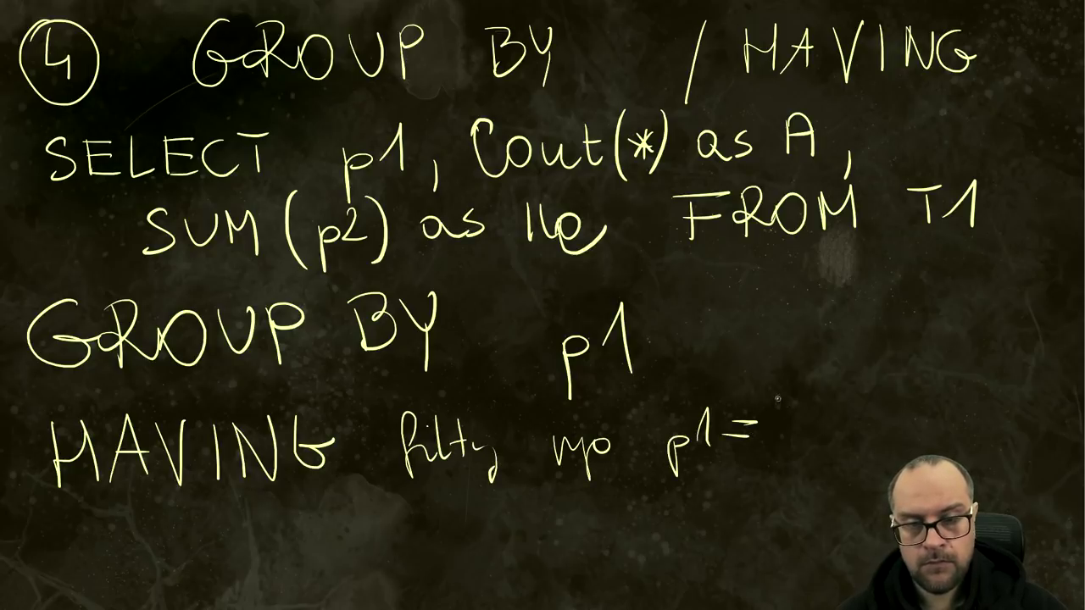
{"action": "left_click_drag", "start_coordinate": [797, 418], "coordinate": [822, 445]}
{"action": "left_click_drag", "start_coordinate": [822, 417], "coordinate": [795, 446]}
{"action": "left_click_drag", "start_coordinate": [839, 387], "coordinate": [837, 438]}
Underline SELECT, FROM, GROUP BY and HAVING, then begin erasing the board.
{"action": "left_click_drag", "start_coordinate": [59, 187], "coordinate": [262, 177]}
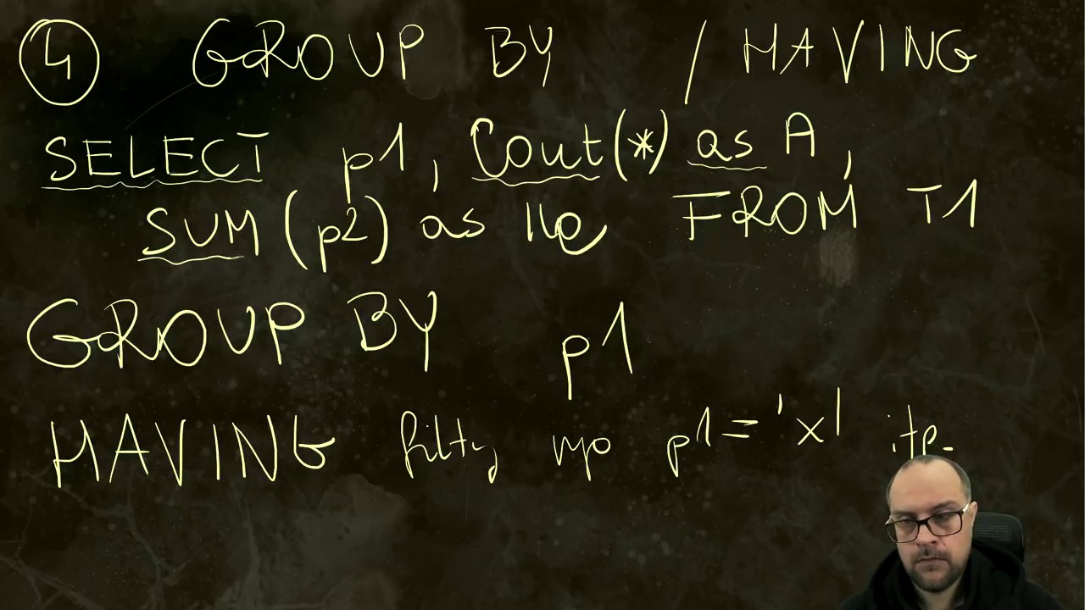
{"action": "left_click_drag", "start_coordinate": [667, 246], "coordinate": [863, 237]}
{"action": "left_click_drag", "start_coordinate": [36, 383], "coordinate": [445, 369]}
{"action": "left_click_drag", "start_coordinate": [43, 497], "coordinate": [352, 484]}
{"action": "mouse_move", "coordinate": [45, 30]}
{"action": "left_mouse_down"}
{"action": "mouse_move", "coordinate": [44, 66]}
{"action": "mouse_move", "coordinate": [70, 25]}
{"action": "left_mouse_up"}
Erase the board and write the IIF heading with a SELECT line beneath.
{"action": "left_click_drag", "start_coordinate": [67, 14], "coordinate": [34, 15]}
{"action": "left_click_drag", "start_coordinate": [159, 33], "coordinate": [158, 90]}
{"action": "mouse_move", "coordinate": [174, 32]}
{"action": "left_mouse_down"}
{"action": "mouse_move", "coordinate": [174, 91]}
{"action": "mouse_move", "coordinate": [243, 34]}
{"action": "left_mouse_up"}
{"action": "left_click_drag", "start_coordinate": [203, 61], "coordinate": [237, 59]}
{"action": "left_click_drag", "start_coordinate": [78, 136], "coordinate": [50, 202]}
{"action": "left_click_drag", "start_coordinate": [109, 141], "coordinate": [112, 188]}
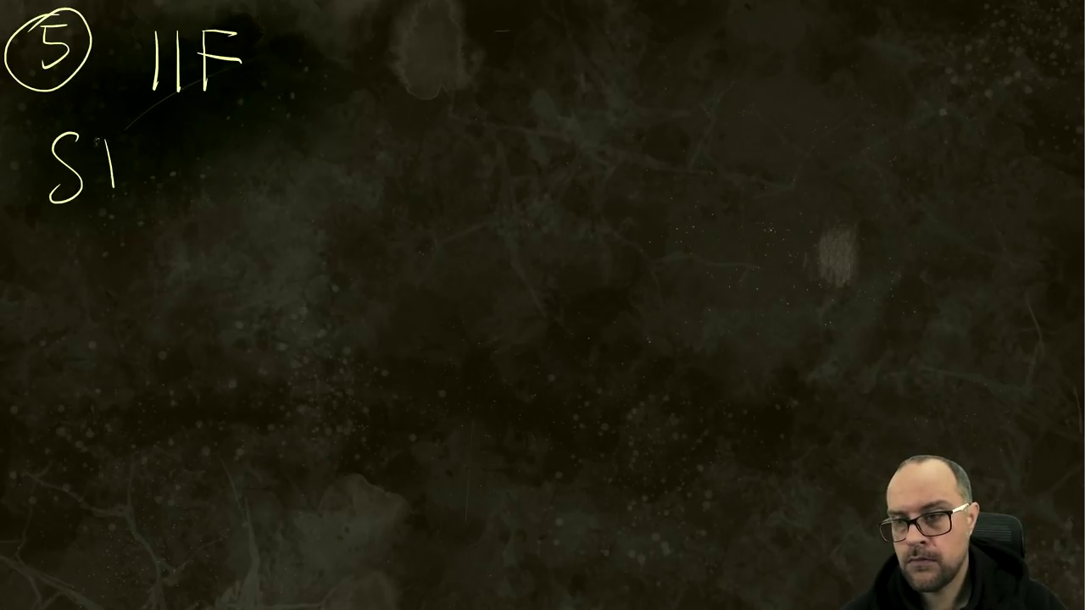
{"action": "left_click_drag", "start_coordinate": [239, 136], "coordinate": [241, 192]}
{"action": "left_click_drag", "start_coordinate": [206, 162], "coordinate": [236, 161]}
{"action": "mouse_move", "coordinate": [285, 142]}
{"action": "left_mouse_down"}
{"action": "mouse_move", "coordinate": [283, 188]}
{"action": "mouse_move", "coordinate": [336, 128]}
{"action": "left_mouse_up"}
{"action": "left_click_drag", "start_coordinate": [315, 132], "coordinate": [316, 185]}
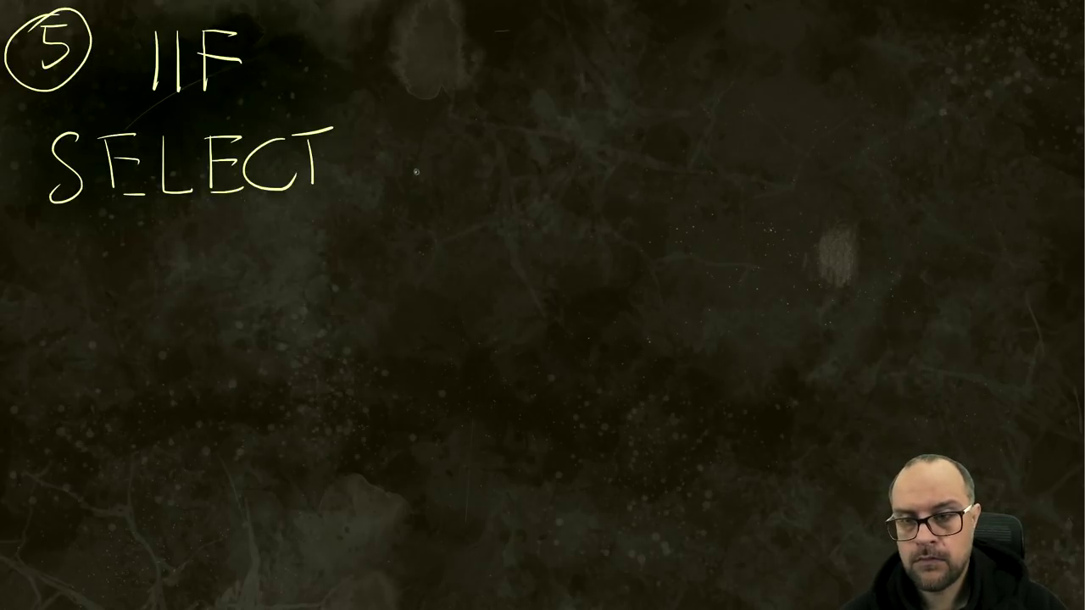
Open IIF with a condition and label the pytanie, odp.TAK and odp.NIE arguments.
{"action": "left_click_drag", "start_coordinate": [192, 220], "coordinate": [197, 321]}
{"action": "left_click_drag", "start_coordinate": [229, 217], "coordinate": [237, 247]}
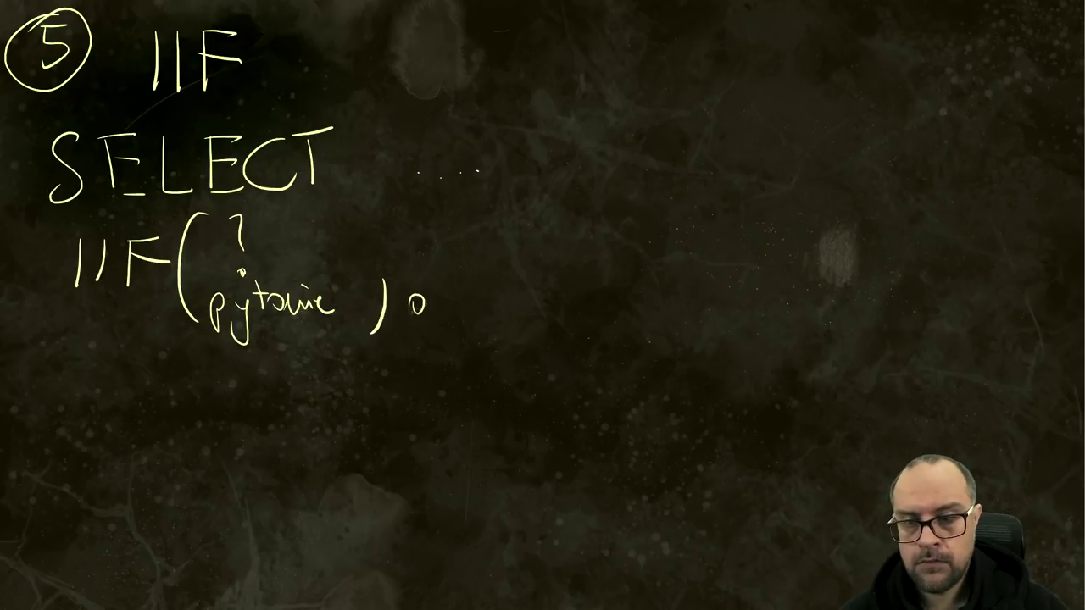
{"action": "left_click_drag", "start_coordinate": [442, 300], "coordinate": [444, 278]}
{"action": "left_click_drag", "start_coordinate": [463, 296], "coordinate": [466, 349]}
{"action": "left_click_drag", "start_coordinate": [483, 280], "coordinate": [517, 278]}
{"action": "left_click_drag", "start_coordinate": [502, 281], "coordinate": [504, 310]}
{"action": "left_click_drag", "start_coordinate": [519, 316], "coordinate": [551, 313]}
{"action": "left_click_drag", "start_coordinate": [648, 292], "coordinate": [646, 295]}
{"action": "left_click_drag", "start_coordinate": [670, 290], "coordinate": [693, 334]}
{"action": "left_click_drag", "start_coordinate": [716, 309], "coordinate": [735, 268]}
{"action": "left_click_drag", "start_coordinate": [751, 283], "coordinate": [751, 308]}
Fill in the example as IIF(pole=0, 'A', 100) as A.
{"action": "left_click_drag", "start_coordinate": [280, 227], "coordinate": [294, 242]}
{"action": "left_click_drag", "start_coordinate": [315, 234], "coordinate": [320, 203]}
{"action": "mouse_move", "coordinate": [339, 235]}
{"action": "left_mouse_down"}
{"action": "mouse_move", "coordinate": [356, 239]}
{"action": "mouse_move", "coordinate": [381, 215]}
{"action": "left_mouse_up"}
{"action": "left_click_drag", "start_coordinate": [358, 231], "coordinate": [383, 231]}
{"action": "left_click_drag", "start_coordinate": [407, 205], "coordinate": [411, 204]}
{"action": "left_click_drag", "start_coordinate": [509, 226], "coordinate": [540, 224]}
{"action": "left_click_drag", "start_coordinate": [612, 235], "coordinate": [600, 258]}
{"action": "left_click_drag", "start_coordinate": [659, 207], "coordinate": [760, 210]}
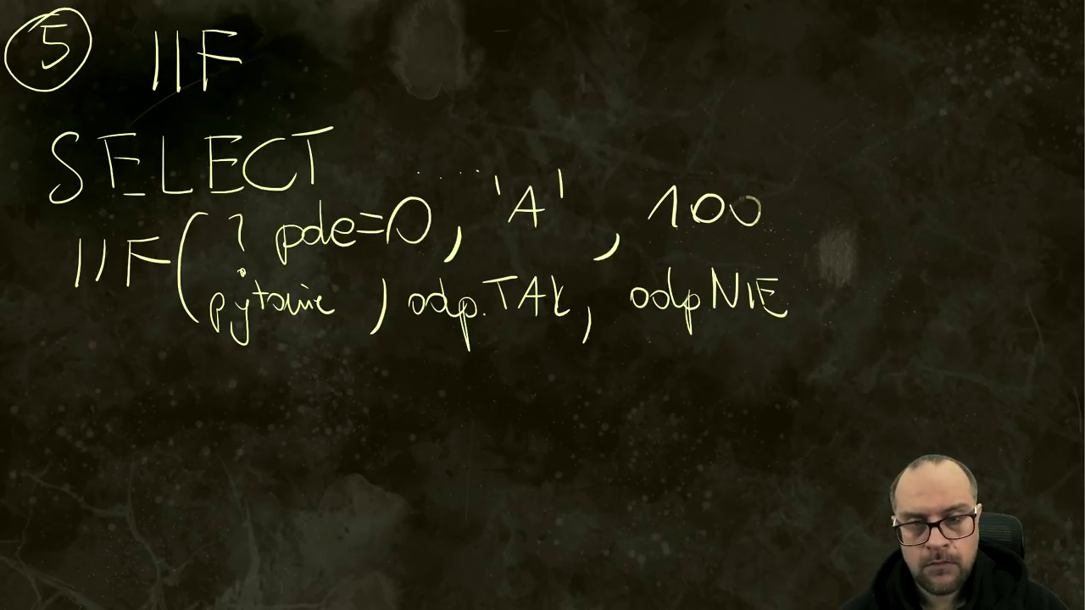
{"action": "left_click_drag", "start_coordinate": [773, 166], "coordinate": [765, 249]}
{"action": "left_click_drag", "start_coordinate": [851, 256], "coordinate": [1007, 264]}
{"action": "left_click_drag", "start_coordinate": [956, 231], "coordinate": [1000, 229]}
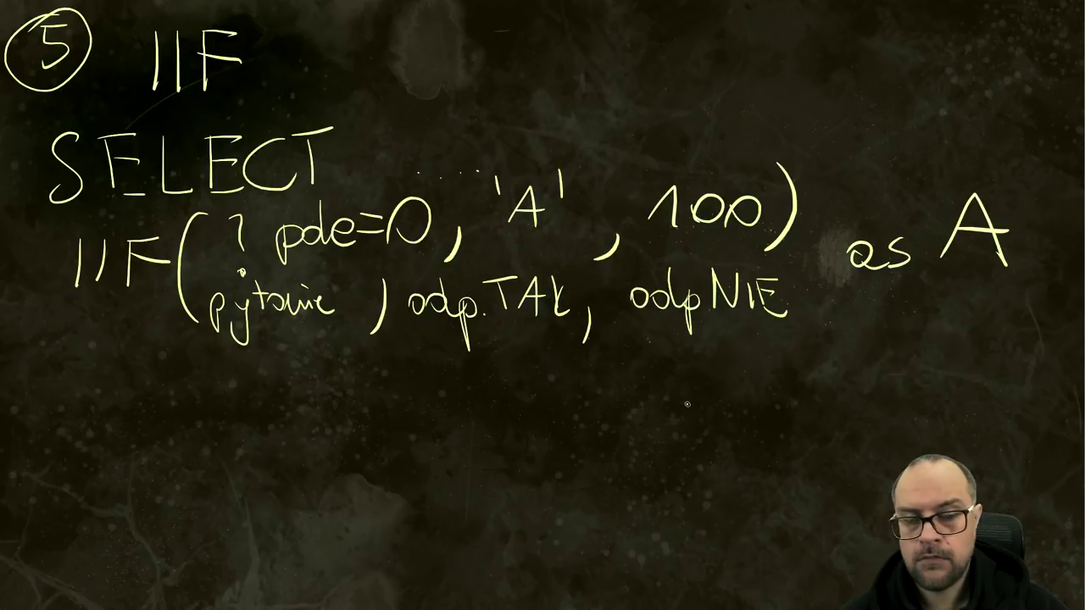